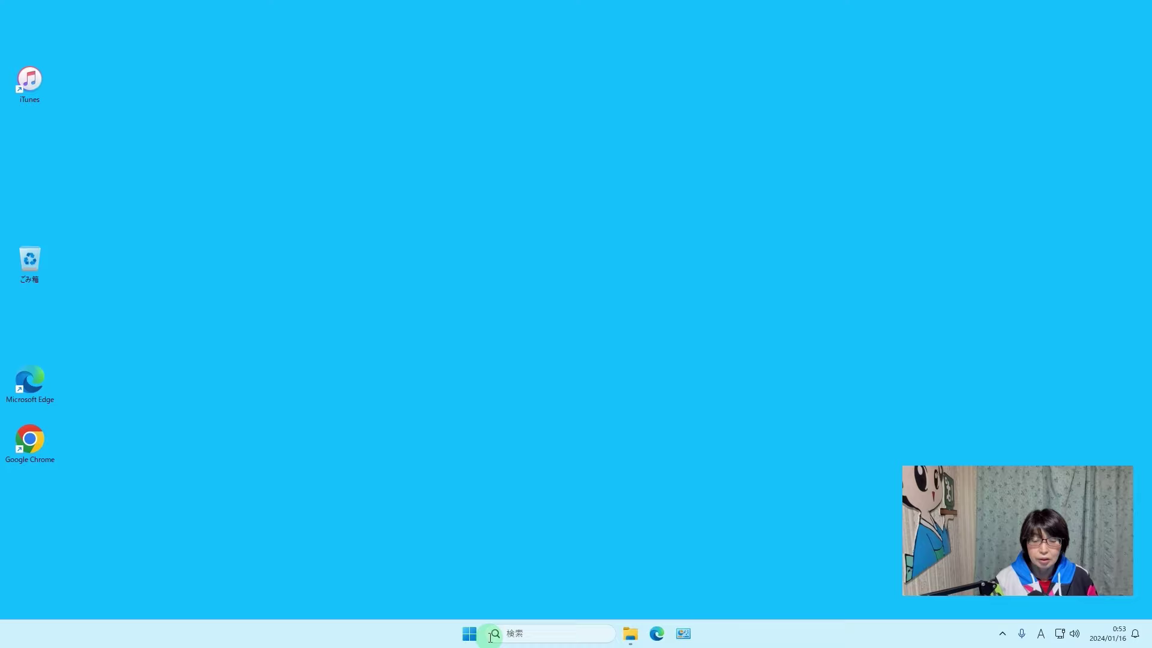
- Start Excel and create a new blank workbook
{"action": "left_click", "coordinate": [469, 632]}
{"action": "left_click", "coordinate": [696, 246]}
{"action": "scroll", "coordinate": [465, 465], "scroll_direction": "down", "scroll_amount": 6}
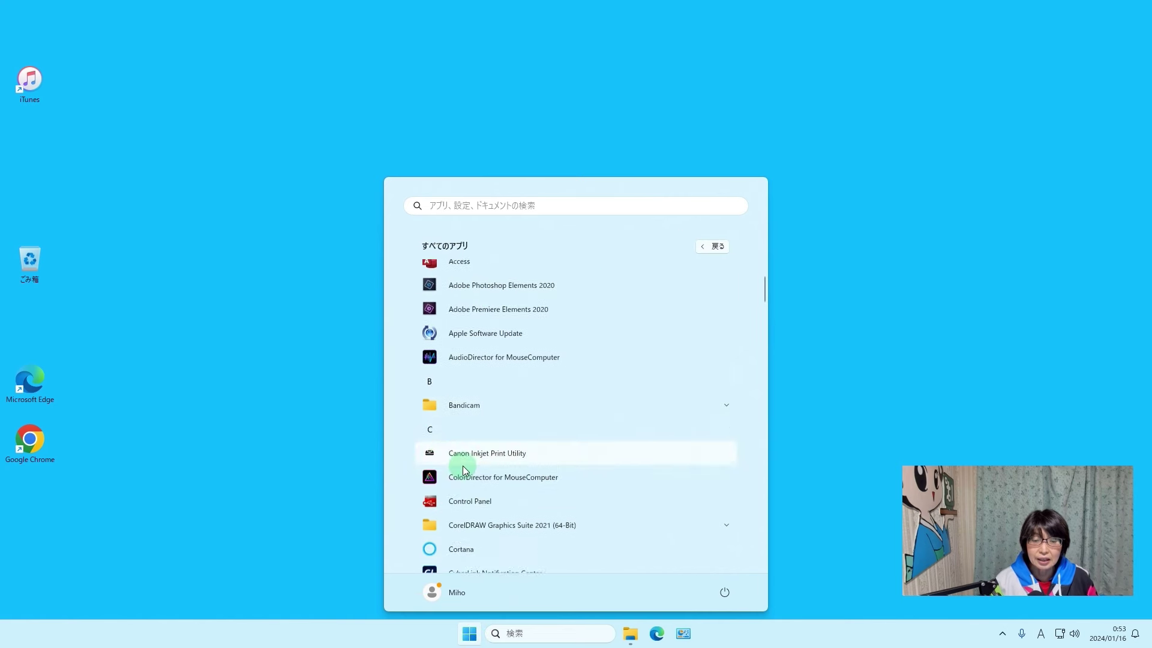
{"action": "left_click", "coordinate": [455, 465]}
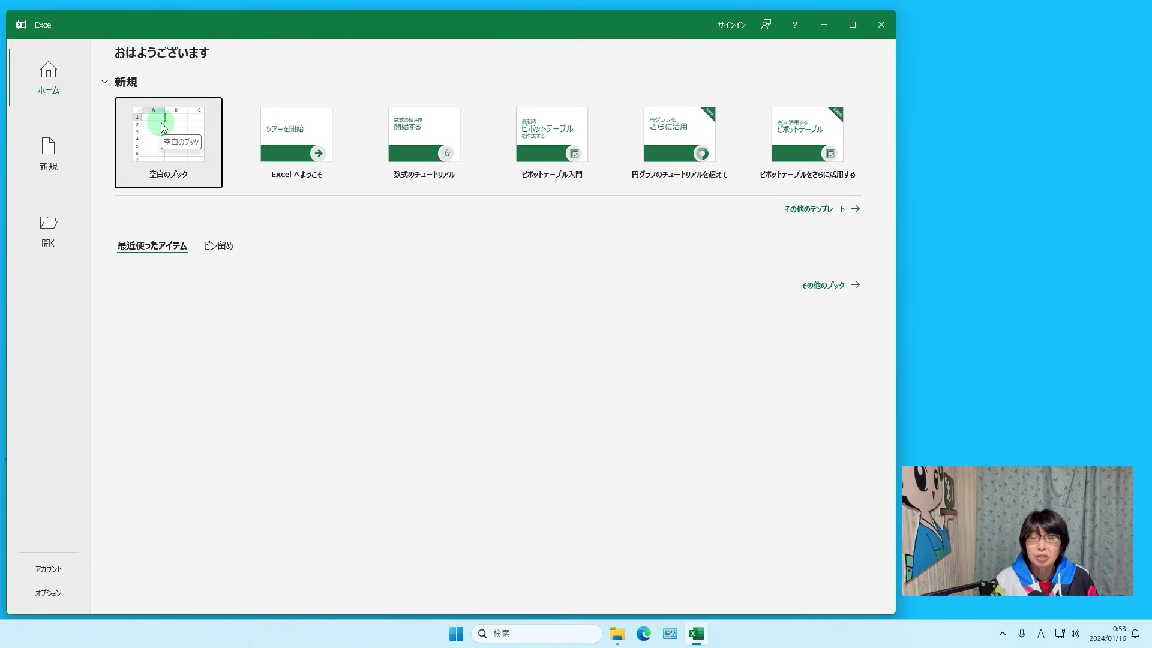
{"action": "left_click", "coordinate": [163, 127]}
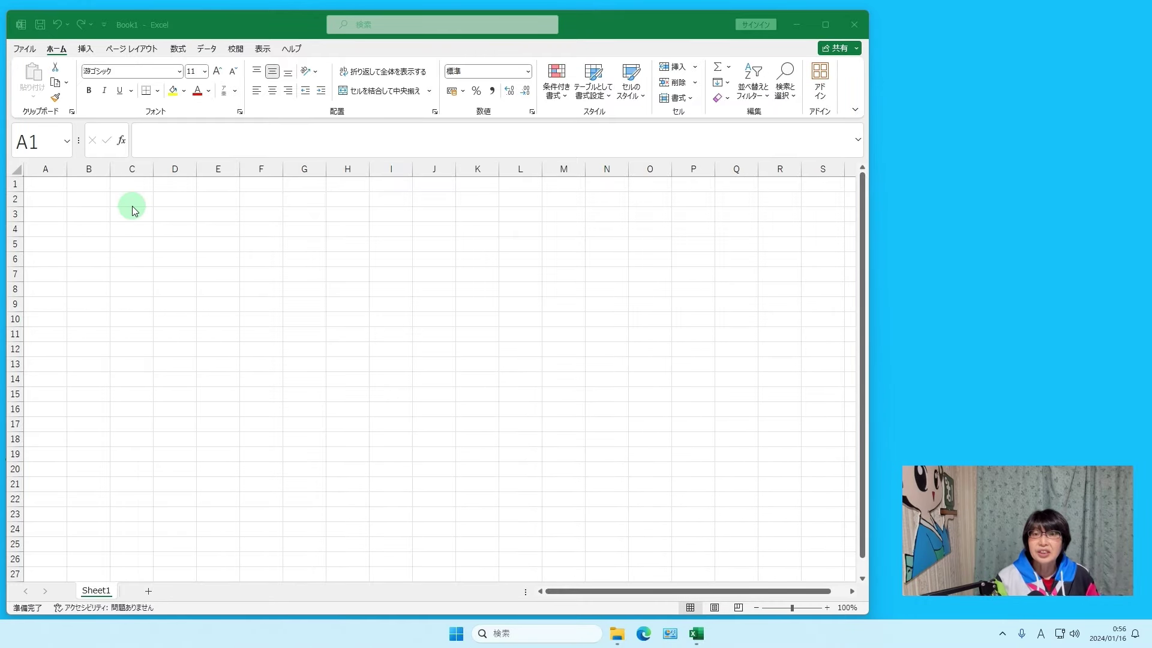
- Enter the label 科目 in cell B2 using Japanese input
{"action": "left_click", "coordinate": [89, 199]}
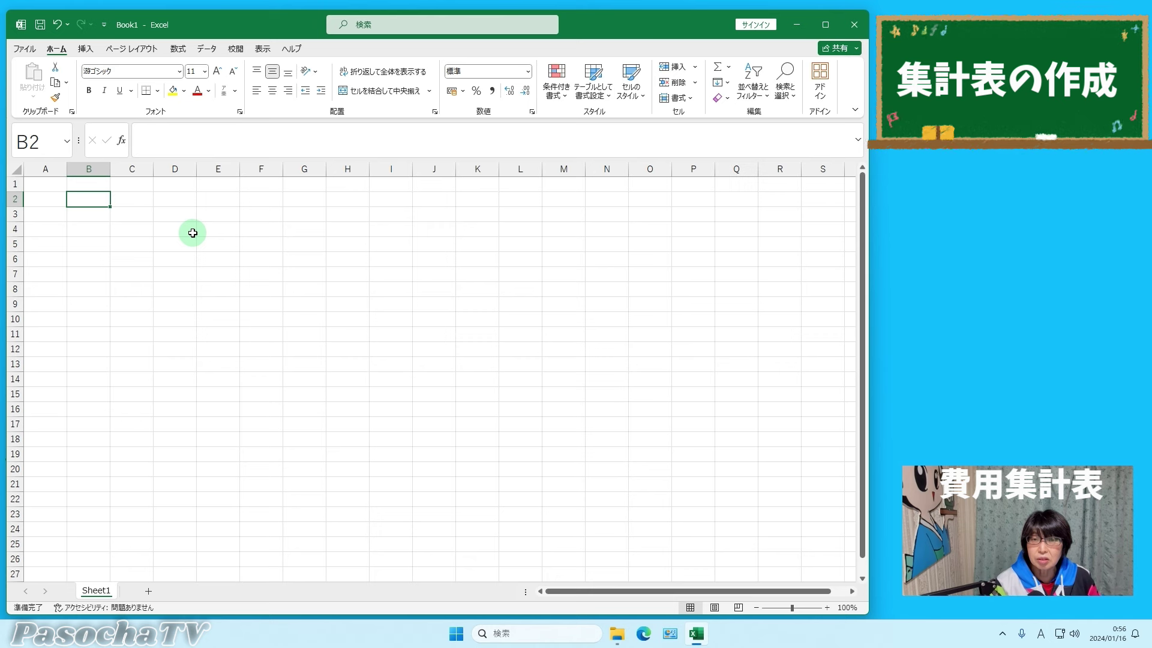
{"action": "key", "text": "Zenkaku_Hankaku"}
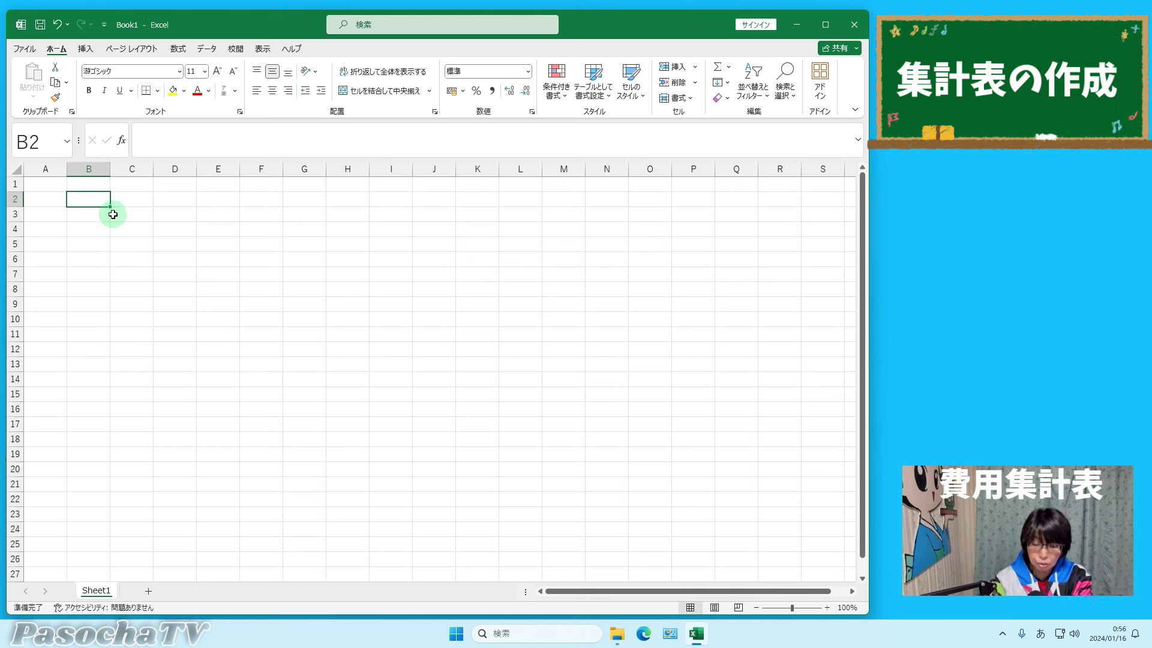
{"action": "type", "text": "kamok"}
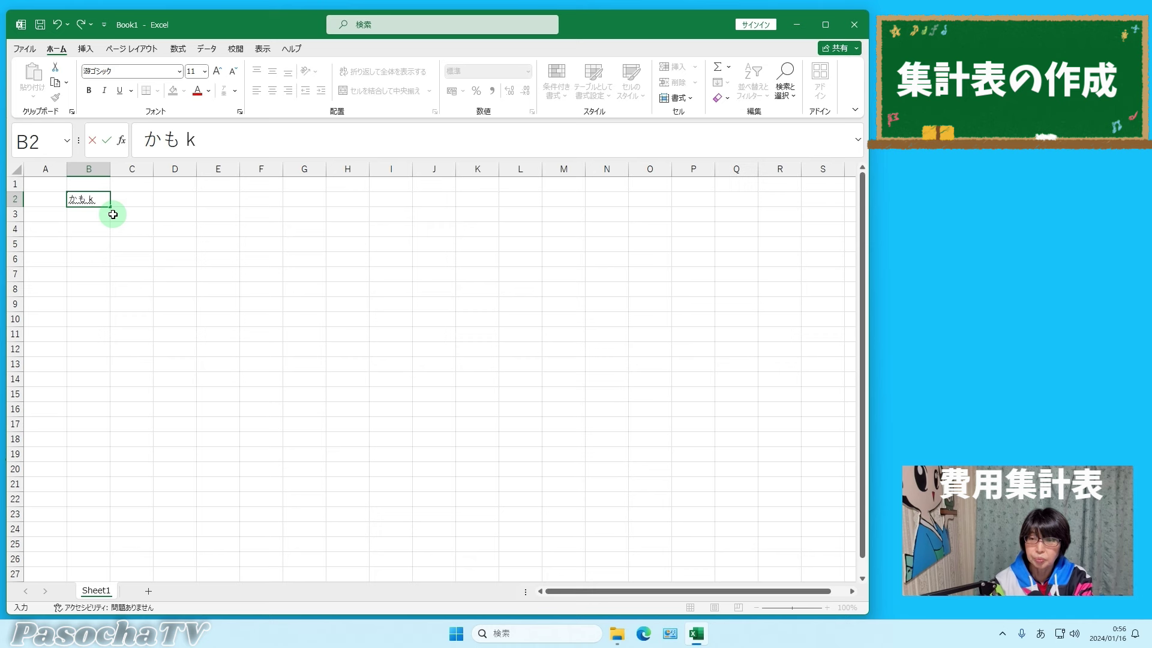
{"action": "type", "text": "u"}
{"action": "key", "text": "space"}
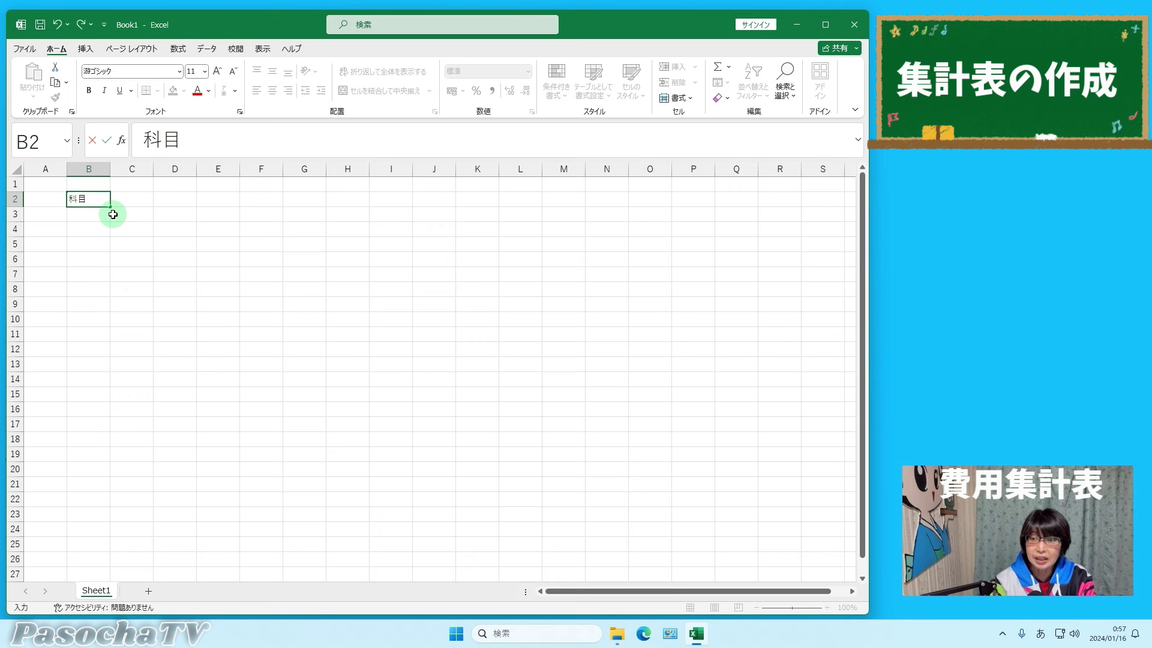
{"action": "key", "text": "Return"}
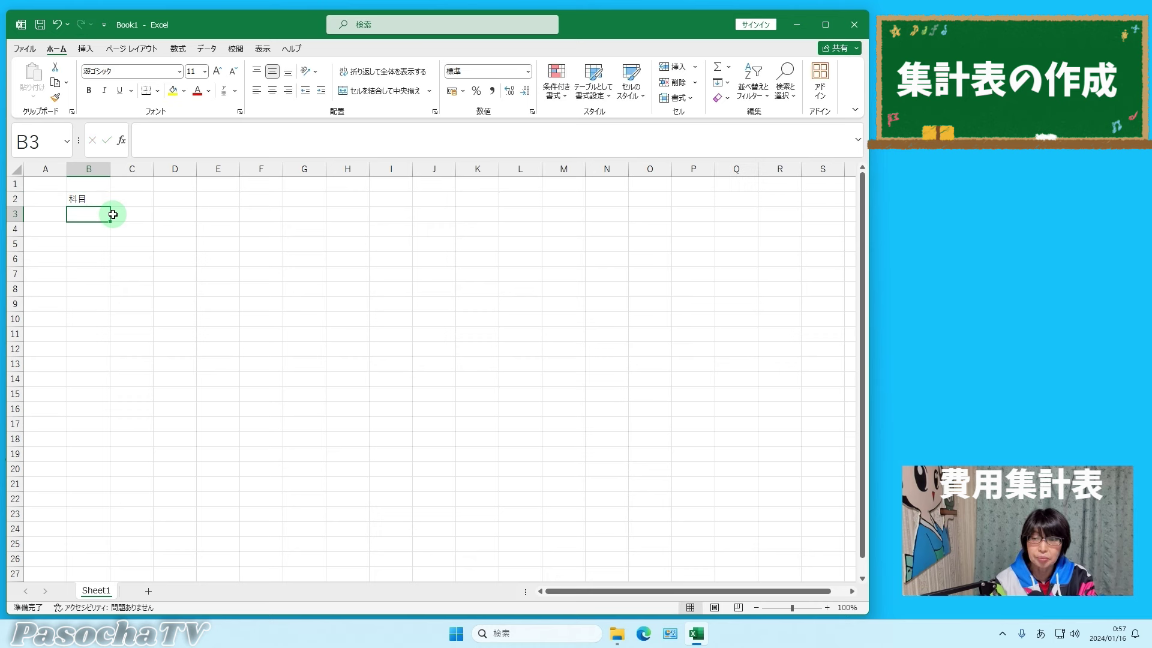
- Enter the subject name 会議室使用料 in cell C2
{"action": "left_click", "coordinate": [121, 197]}
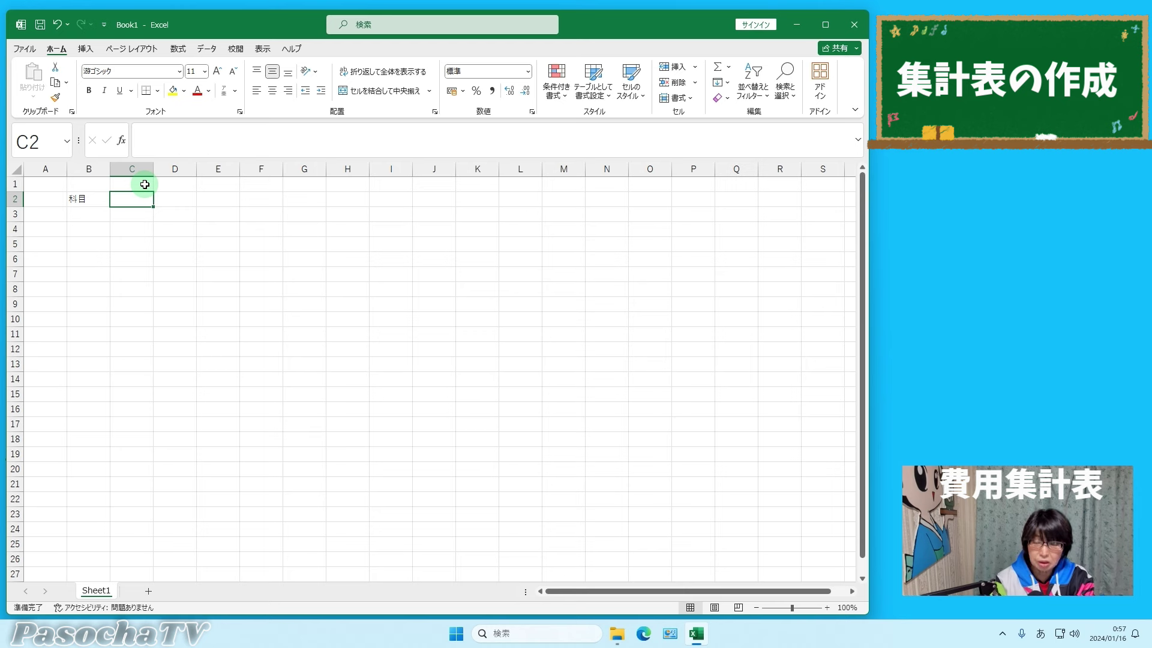
{"action": "type", "text": "かいぎし"}
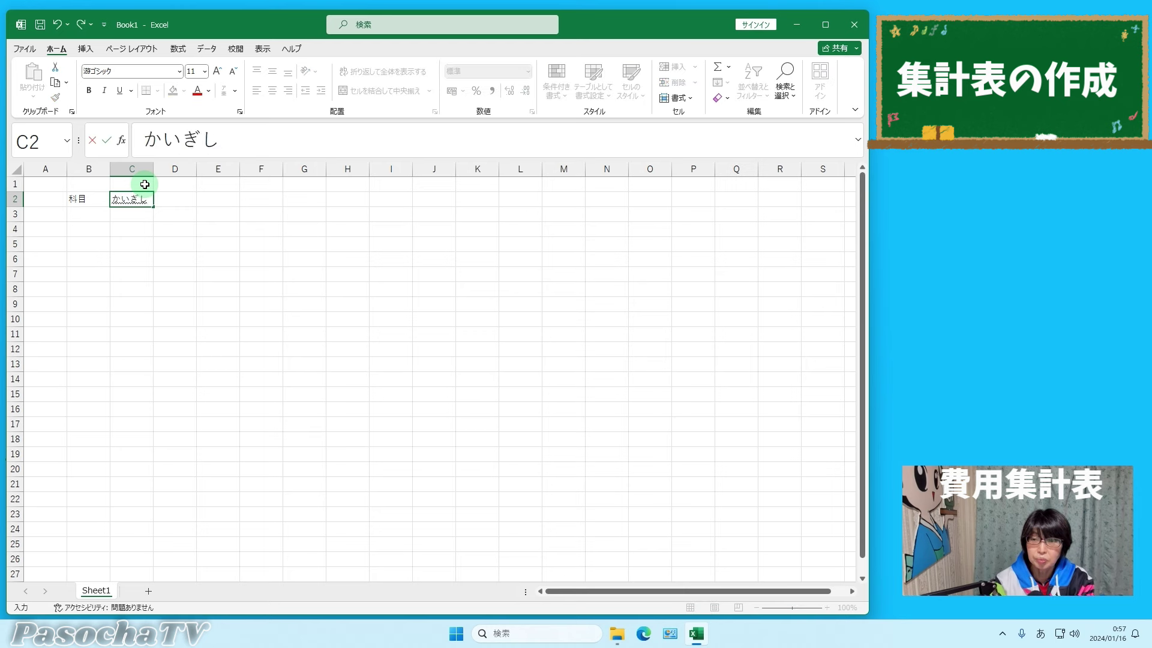
{"action": "type", "text": "つ"}
{"action": "key", "text": "space"}
{"action": "type", "text": "しよう"}
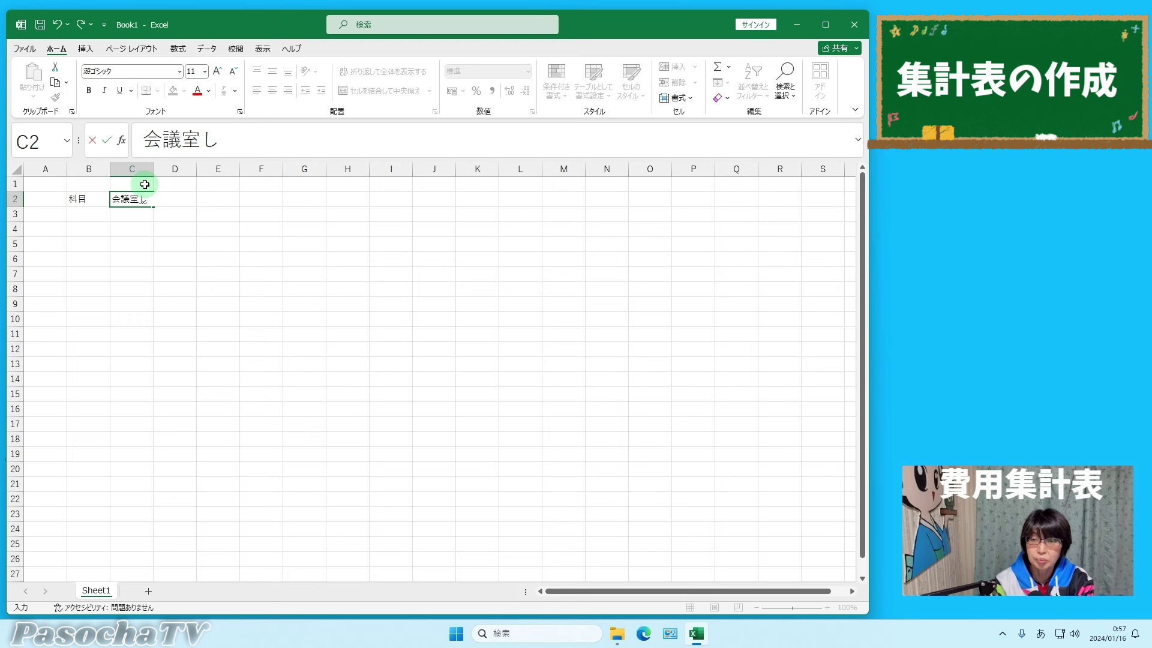
{"action": "type", "text": "ryou"}
{"action": "key", "text": "space"}
{"action": "key", "text": "Return"}
{"action": "key", "text": "Return"}
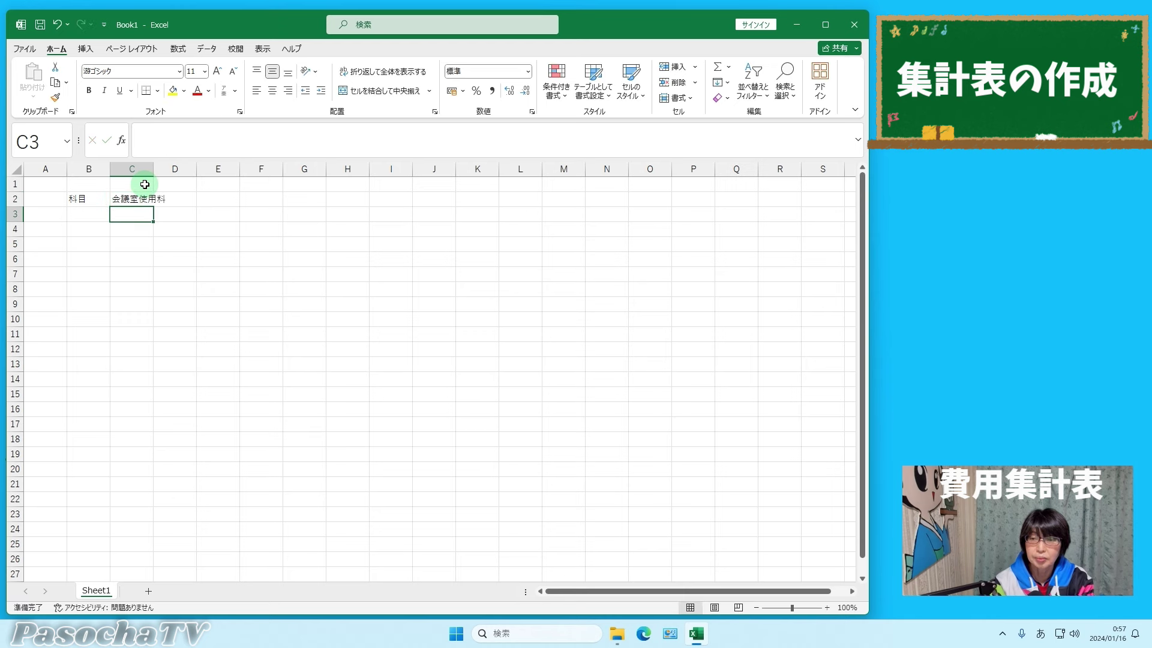
- Enter the year 2024 in cell M2 and its unit 年 in cell N2
{"action": "left_click", "coordinate": [563, 201]}
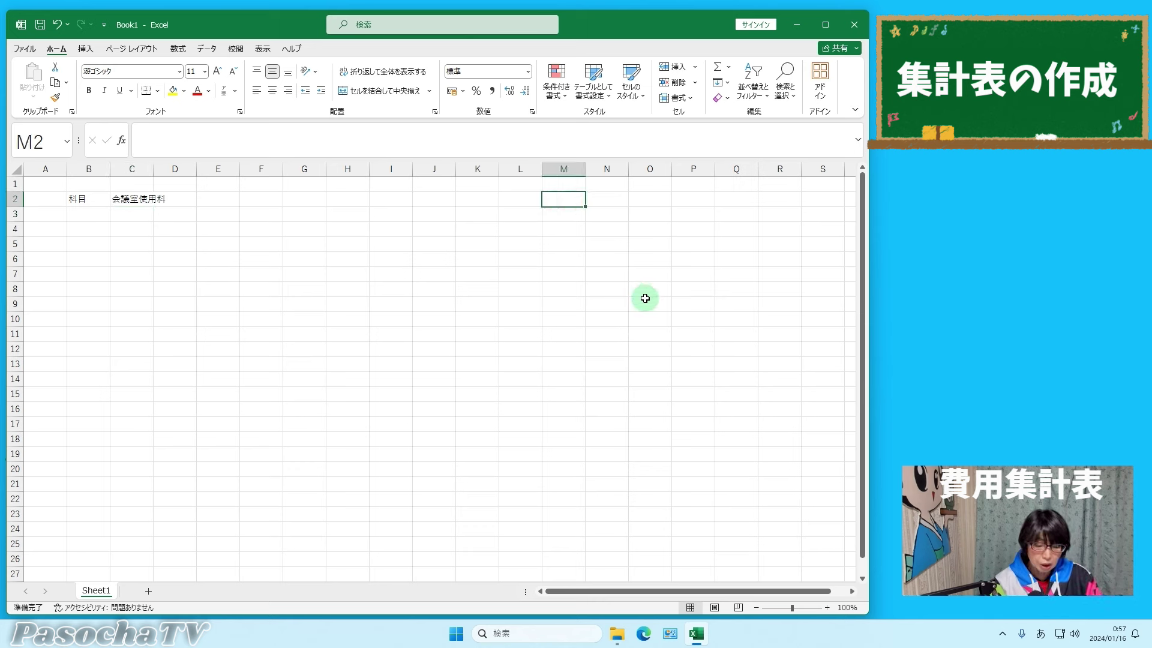
{"action": "type", "text": "2024"}
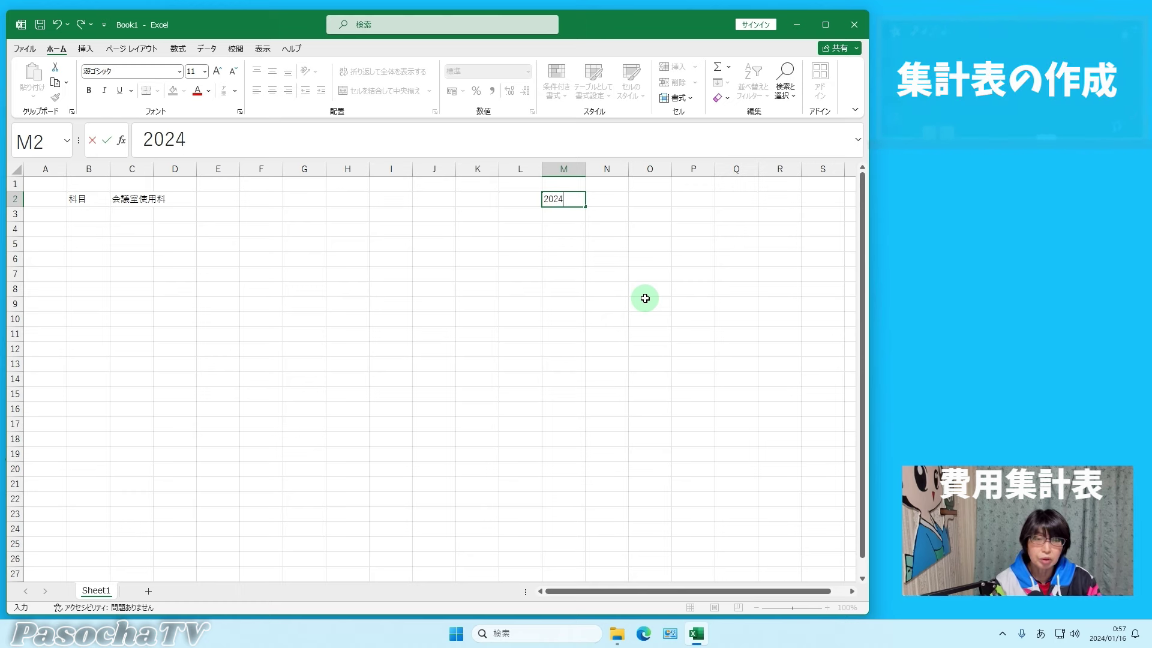
{"action": "key", "text": "Return"}
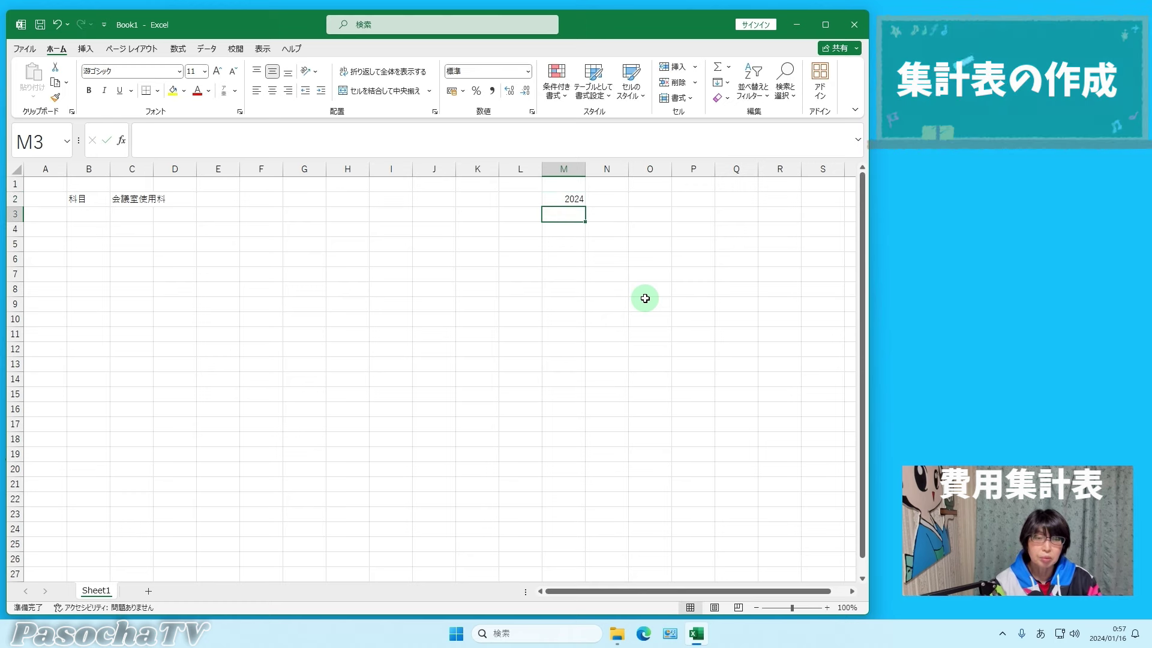
{"action": "left_click", "coordinate": [605, 200]}
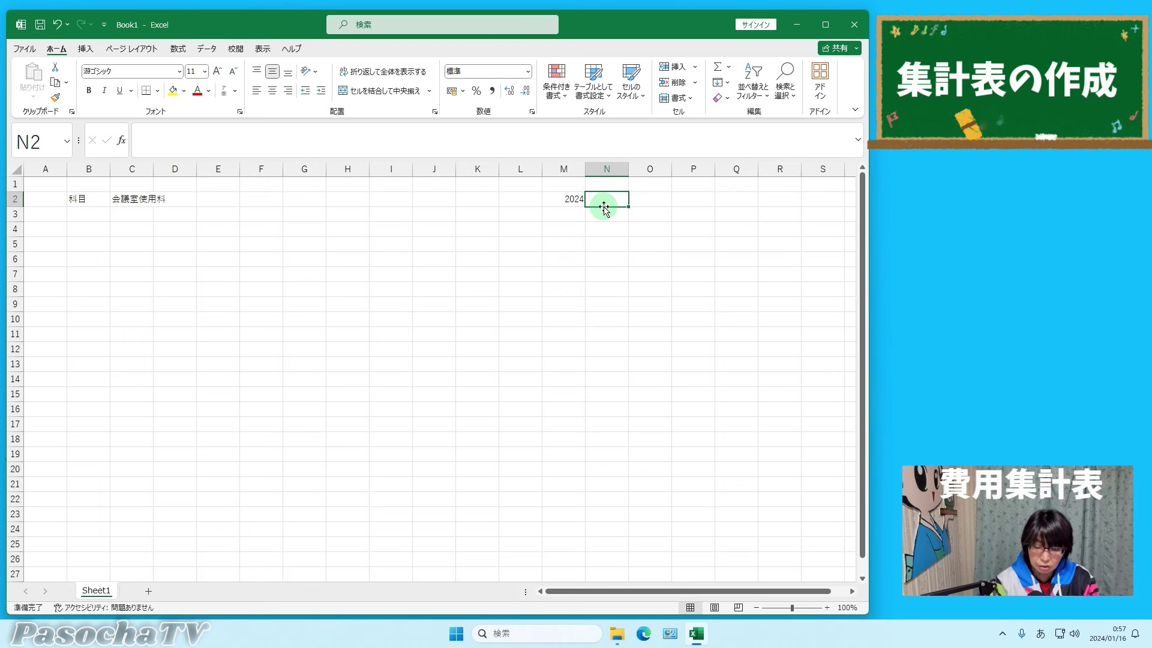
{"action": "type", "text": "nen"}
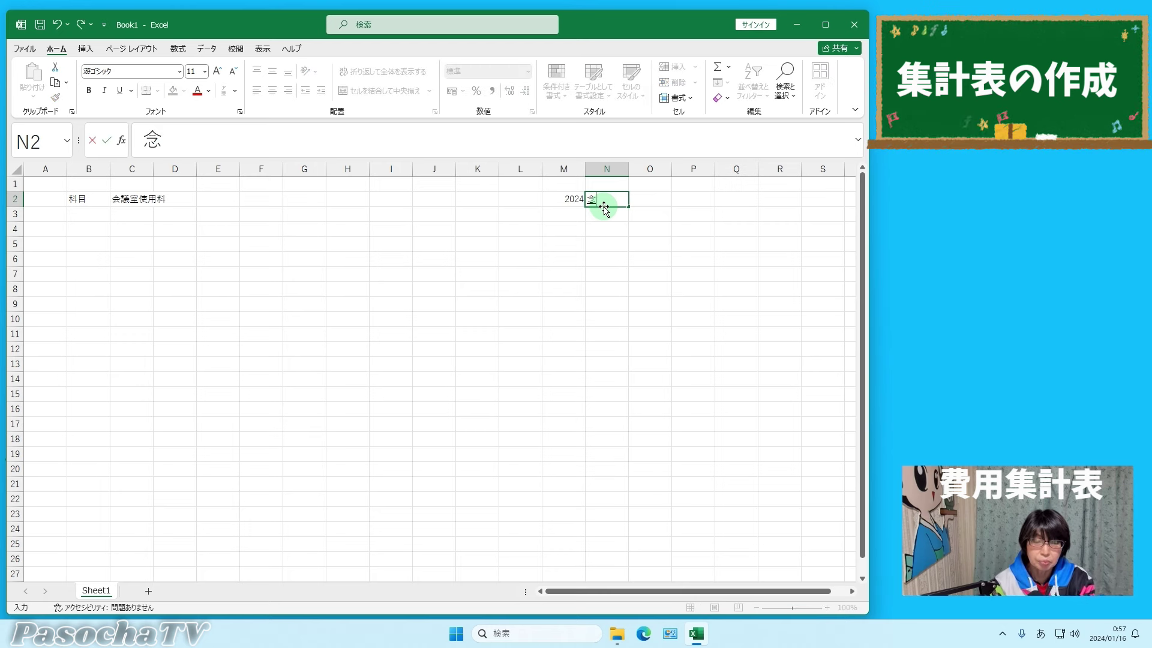
{"action": "key", "text": "space"}
{"action": "key", "text": "space"}
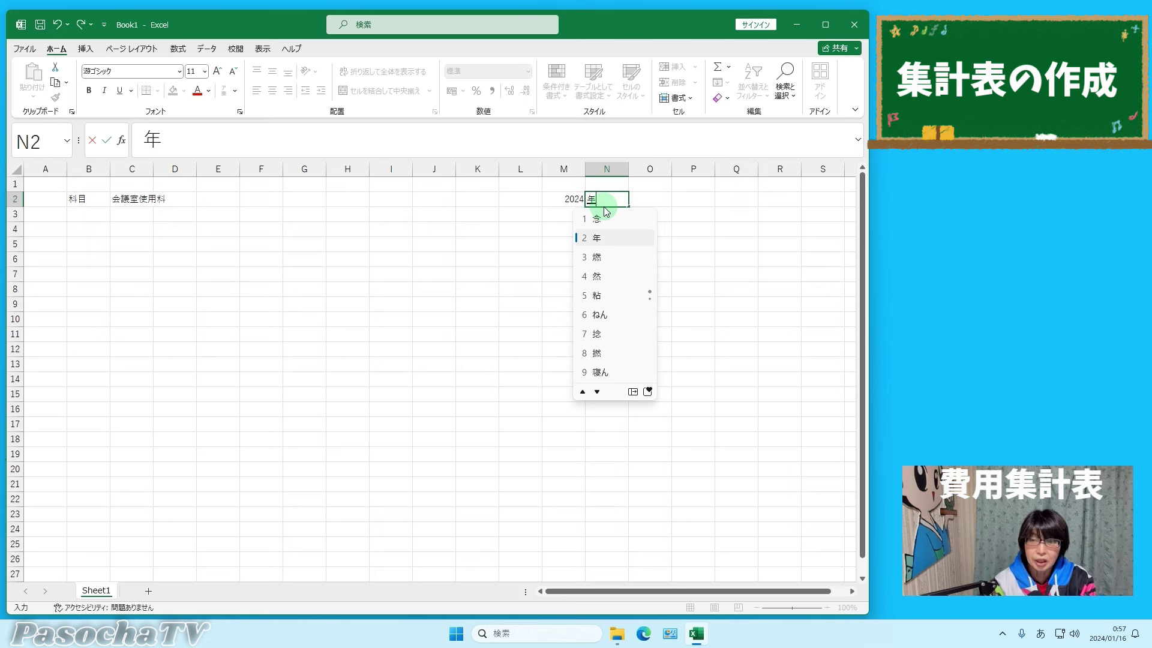
{"action": "key", "text": "Return"}
{"action": "key", "text": "Return"}
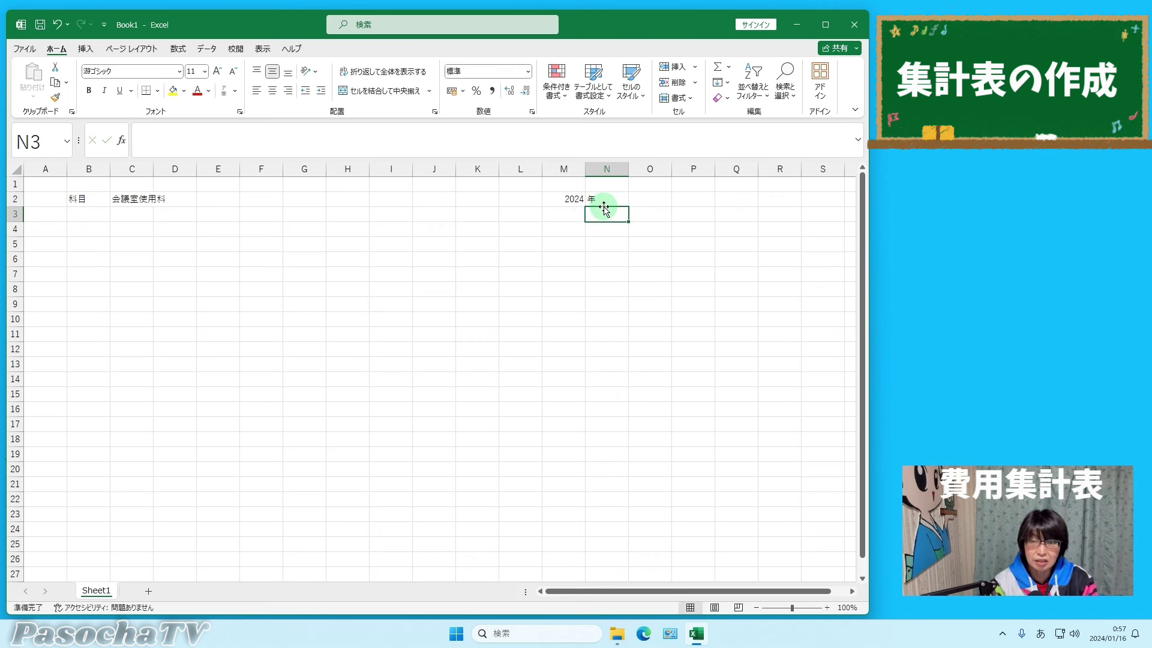
- Merge cells C2:D2 and centre the 会議室使用料 text across them
{"action": "left_click", "coordinate": [132, 200]}
{"action": "left_click_drag", "start_coordinate": [132, 200], "coordinate": [172, 197]}
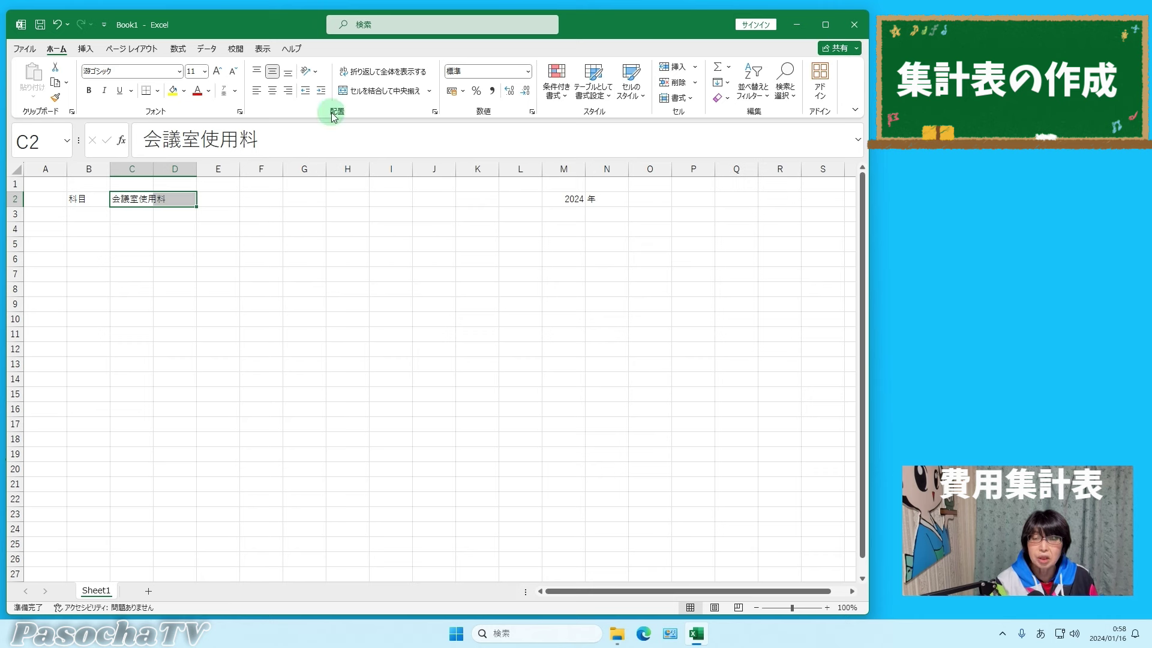
{"action": "left_click", "coordinate": [370, 96]}
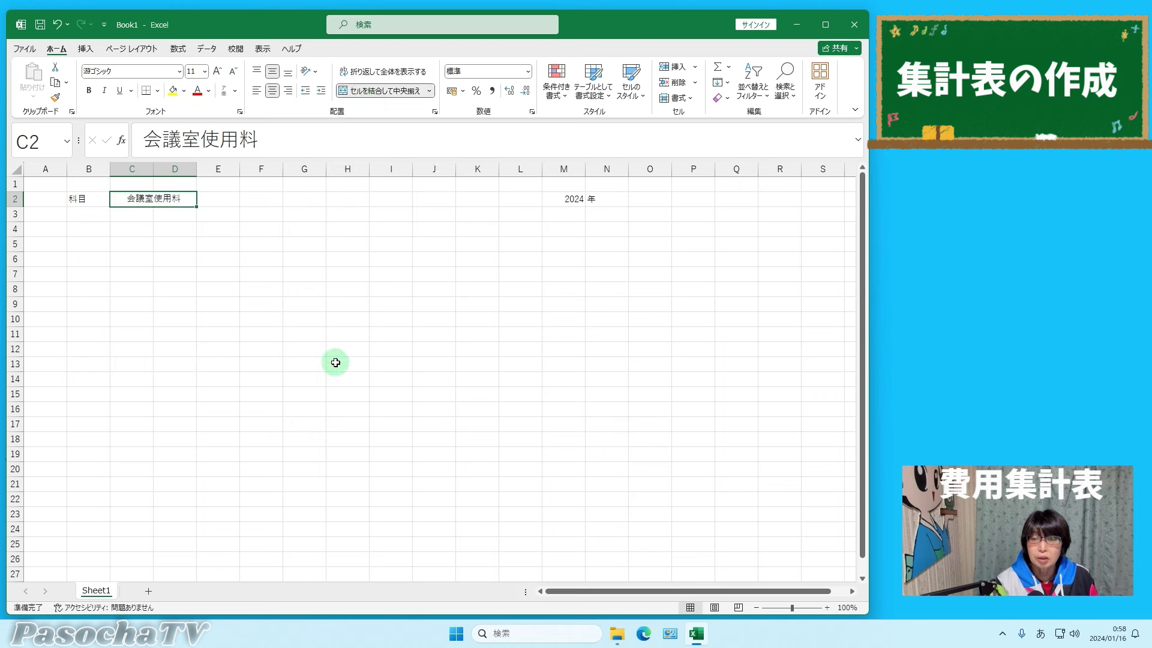
- Format B2:D2 with grid borders and a thick outside border, and make its text bold and centred
{"action": "left_click_drag", "start_coordinate": [83, 198], "coordinate": [138, 198]}
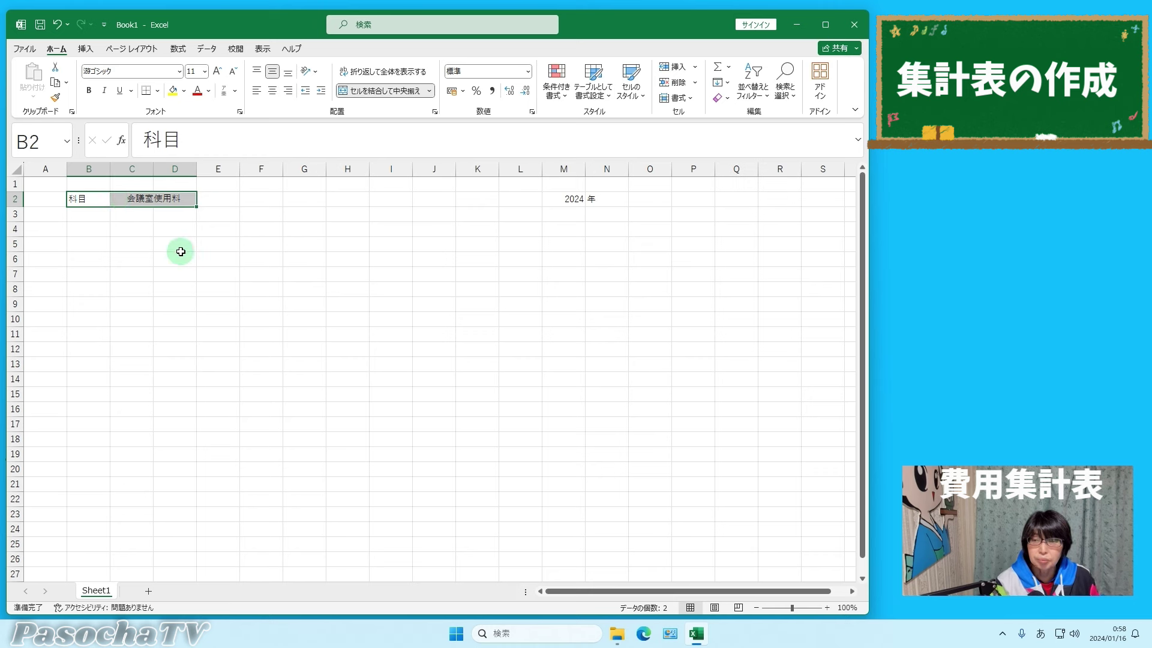
{"action": "left_click", "coordinate": [158, 91]}
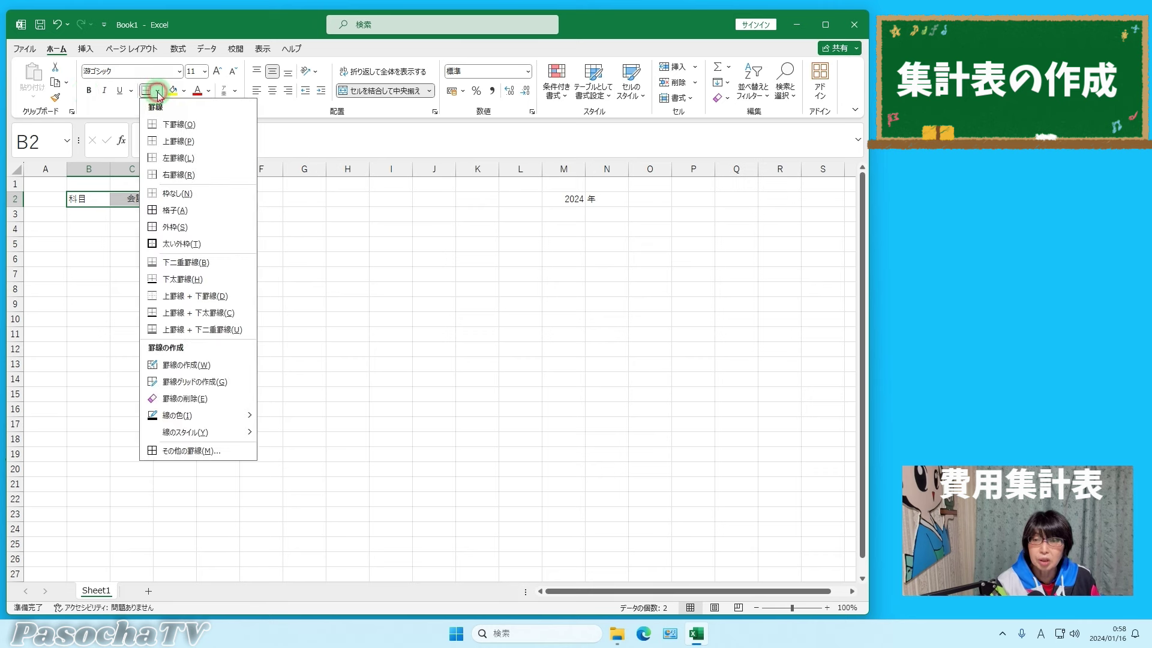
{"action": "left_click", "coordinate": [173, 211]}
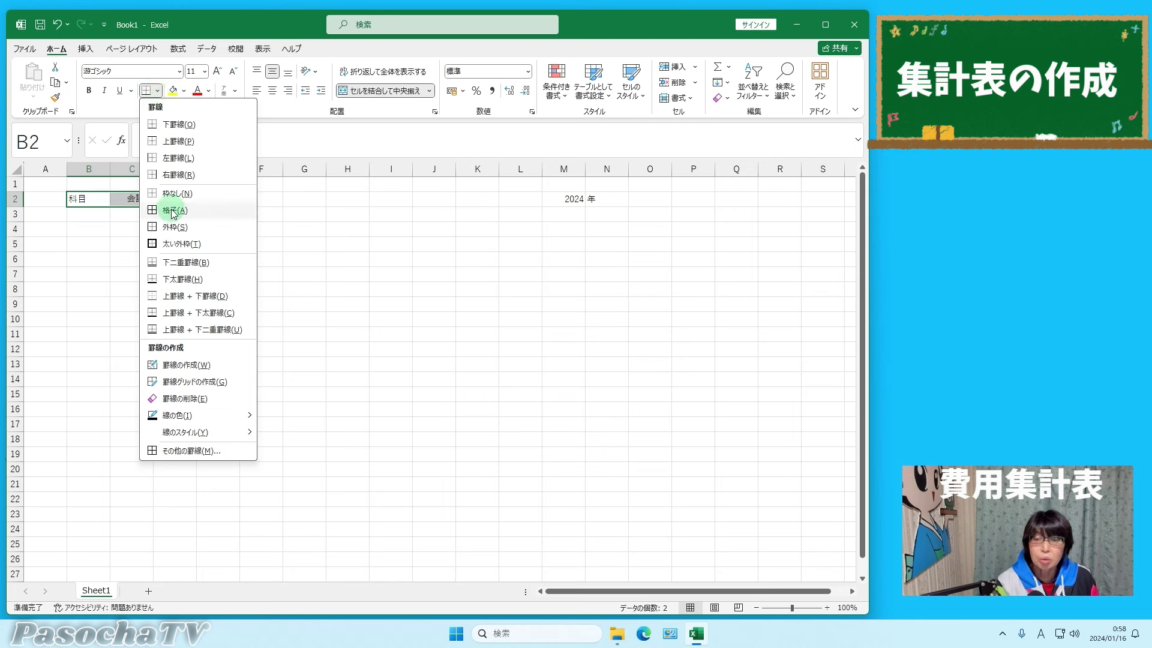
{"action": "left_click", "coordinate": [157, 92]}
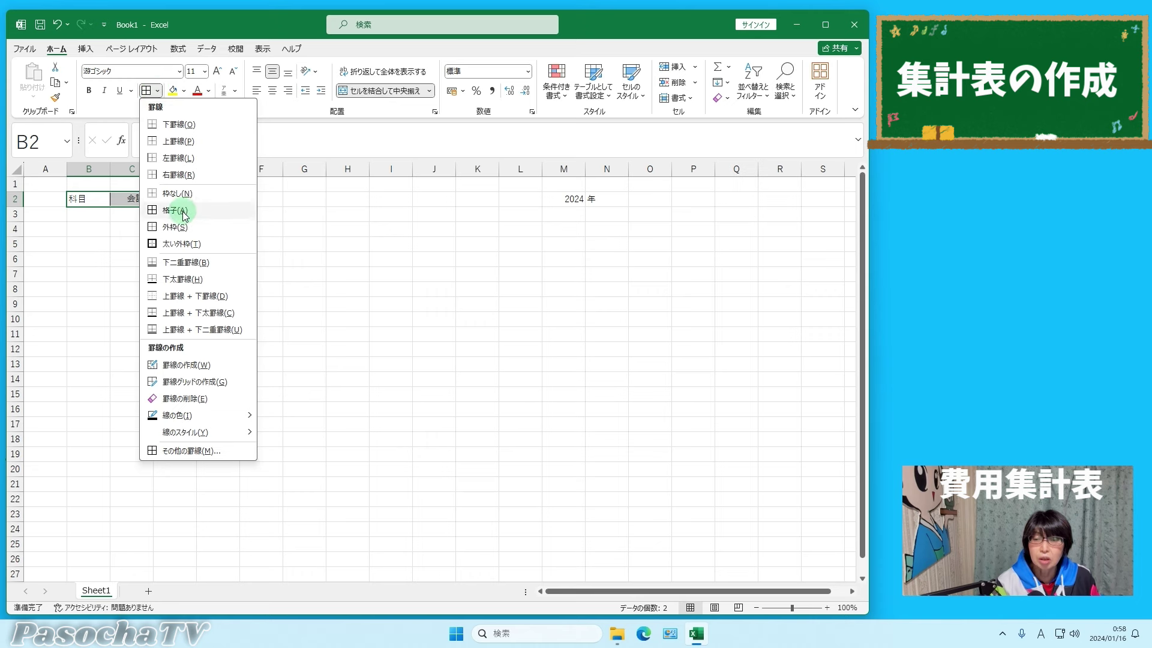
{"action": "left_click", "coordinate": [184, 245]}
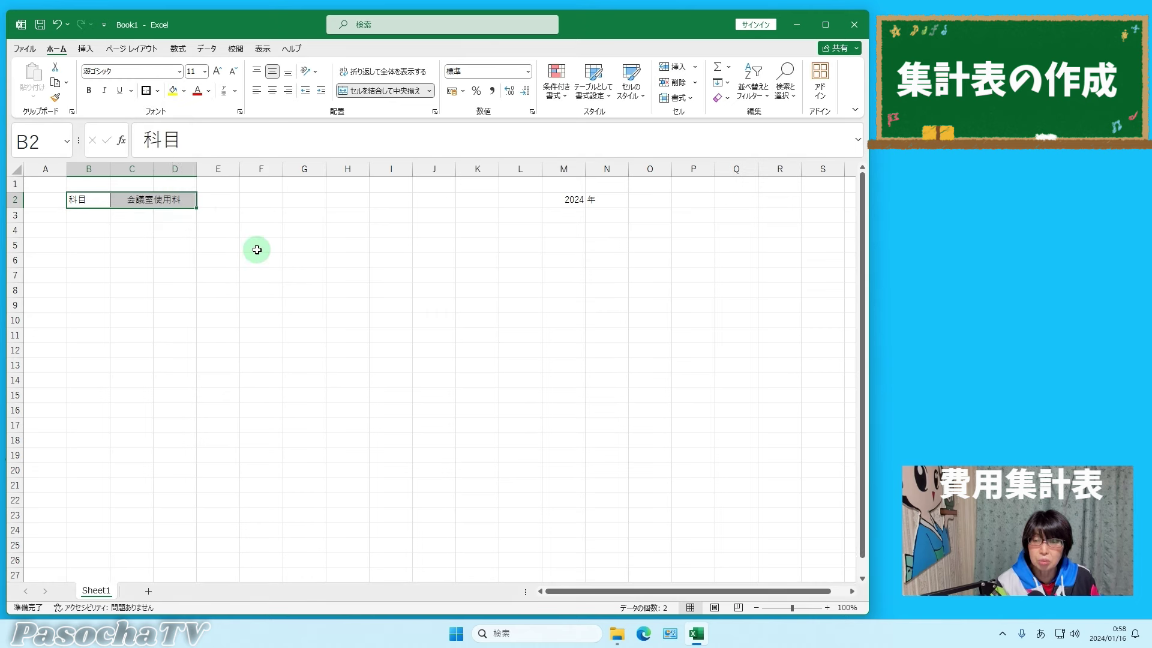
{"action": "left_click", "coordinate": [89, 90]}
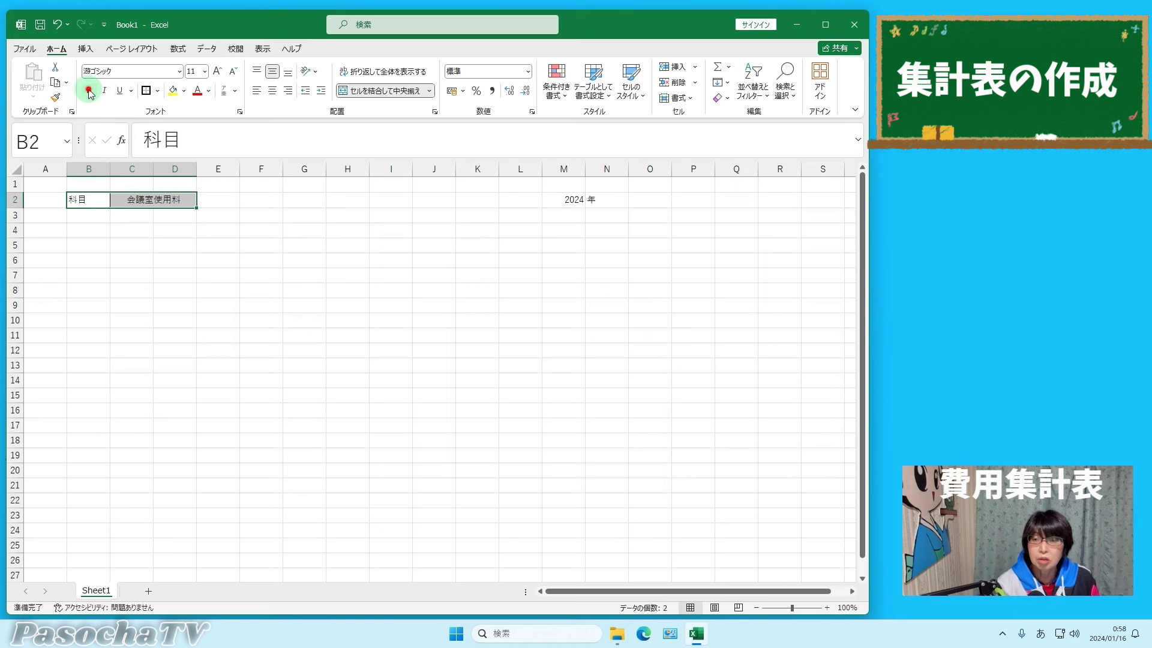
{"action": "left_click", "coordinate": [272, 93]}
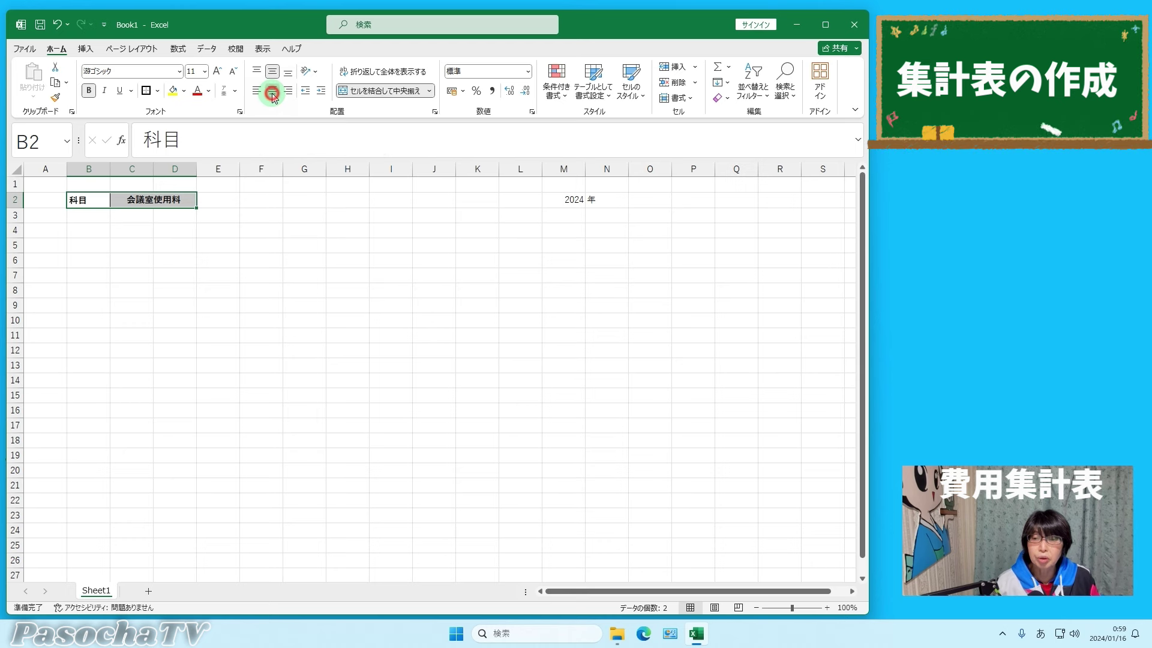
- Format the year cells M2:N2 with a thick outside border and bold, centred text
{"action": "left_click", "coordinate": [567, 200]}
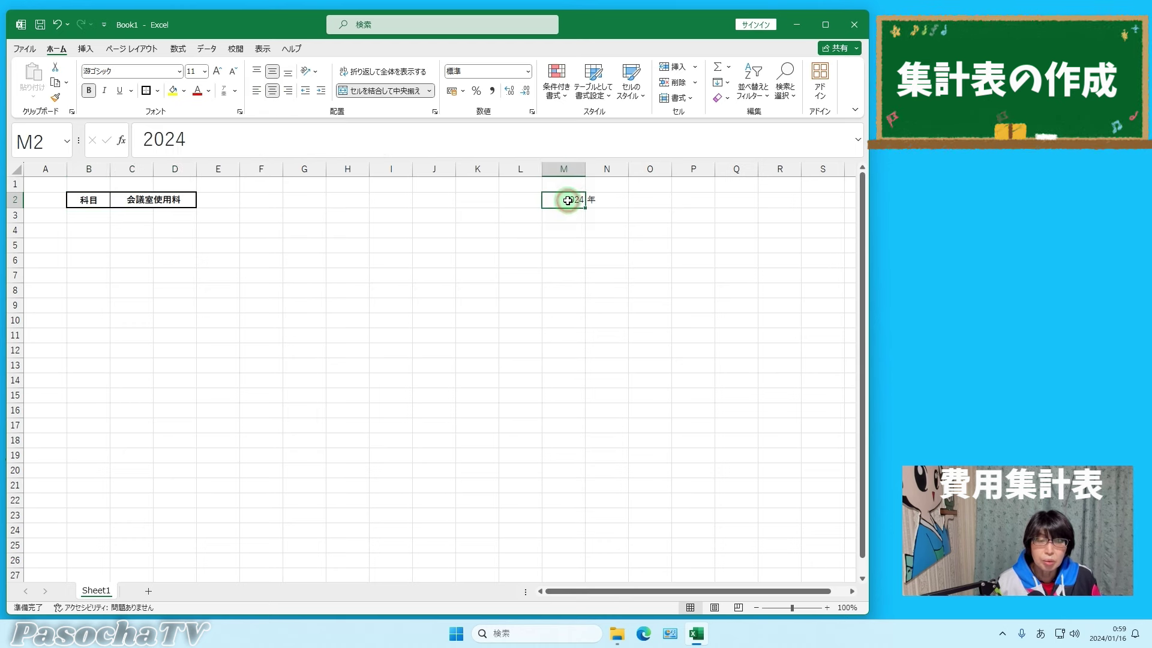
{"action": "left_click_drag", "start_coordinate": [566, 200], "coordinate": [597, 198]}
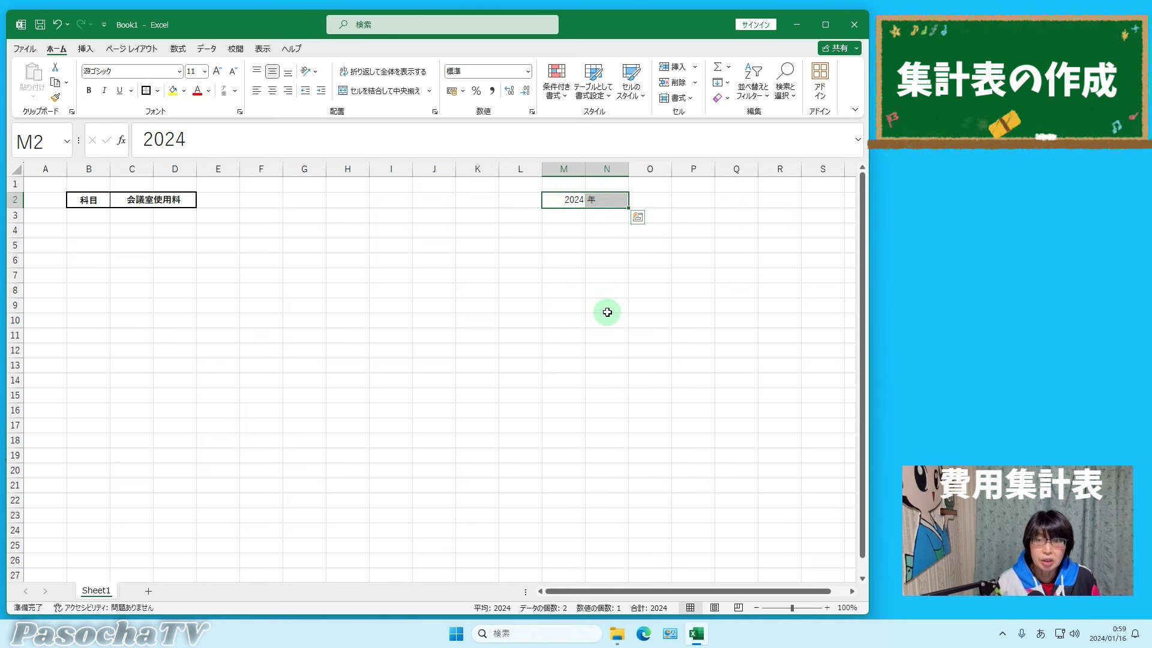
{"action": "left_click", "coordinate": [158, 91]}
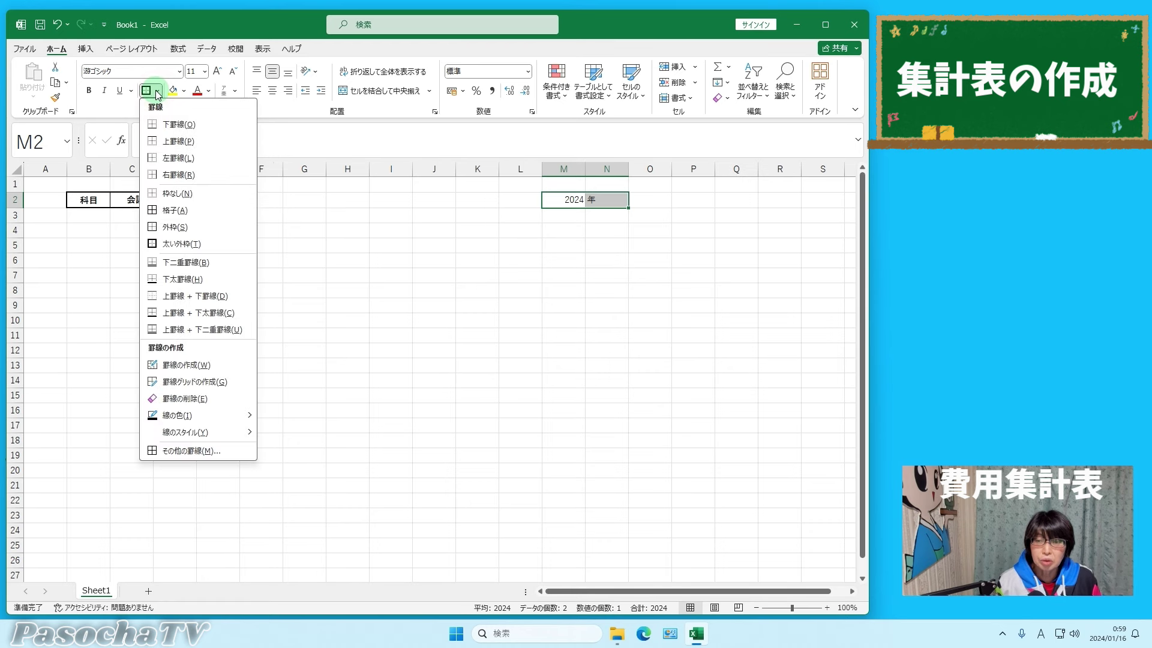
{"action": "left_click", "coordinate": [199, 242]}
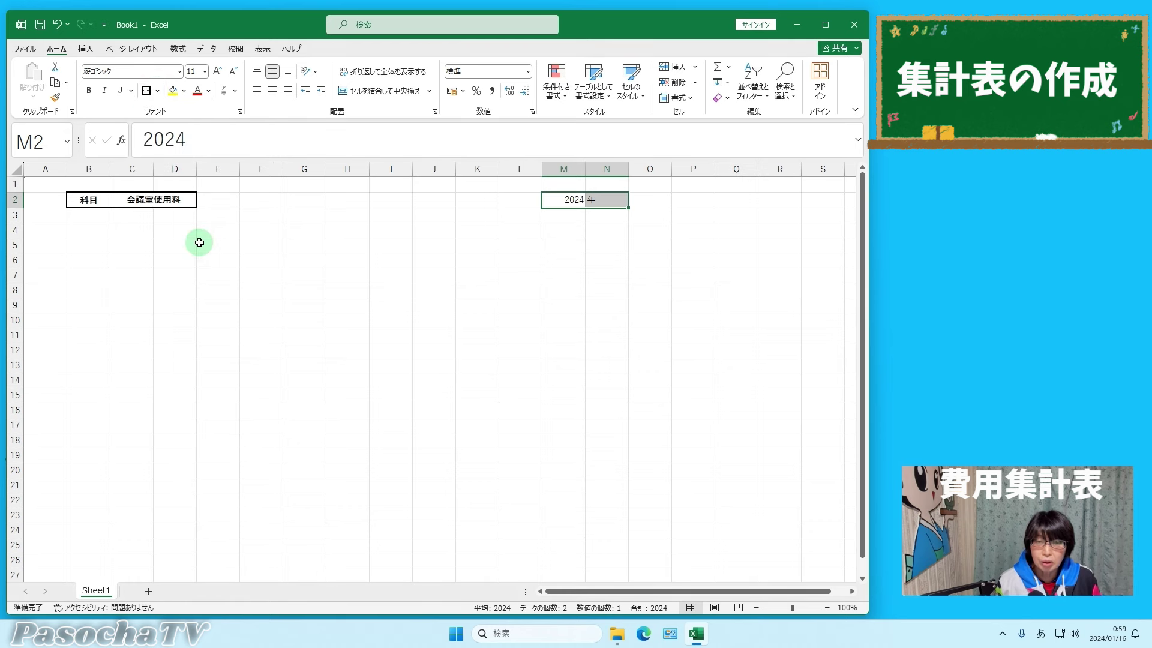
{"action": "left_click", "coordinate": [90, 91]}
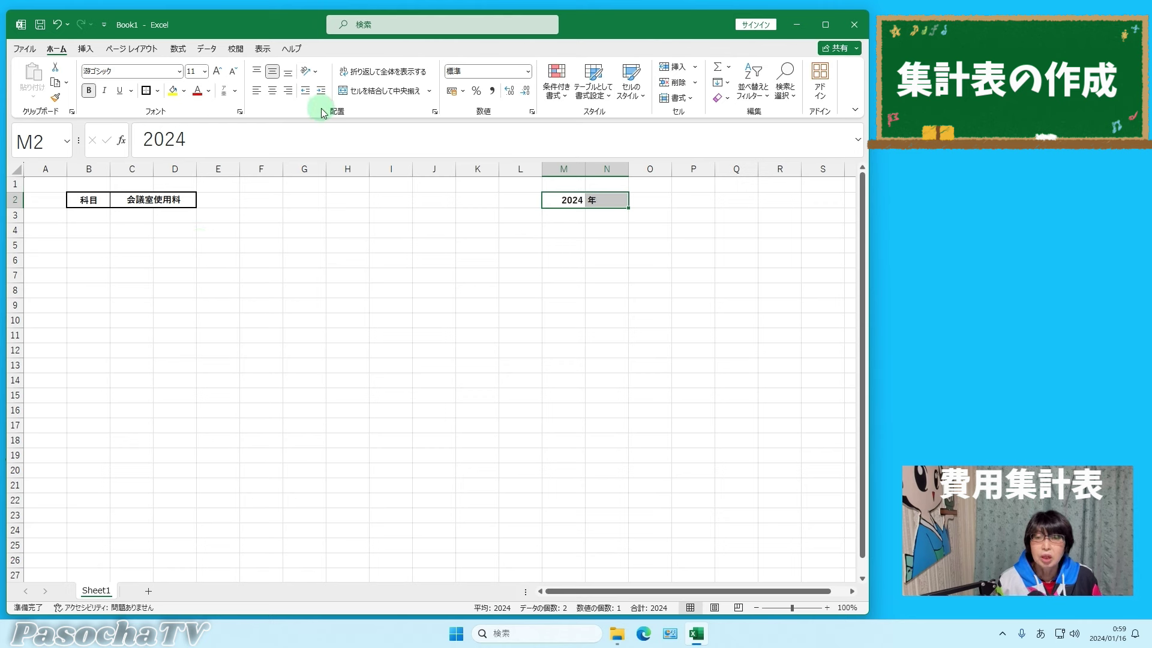
{"action": "left_click", "coordinate": [274, 94]}
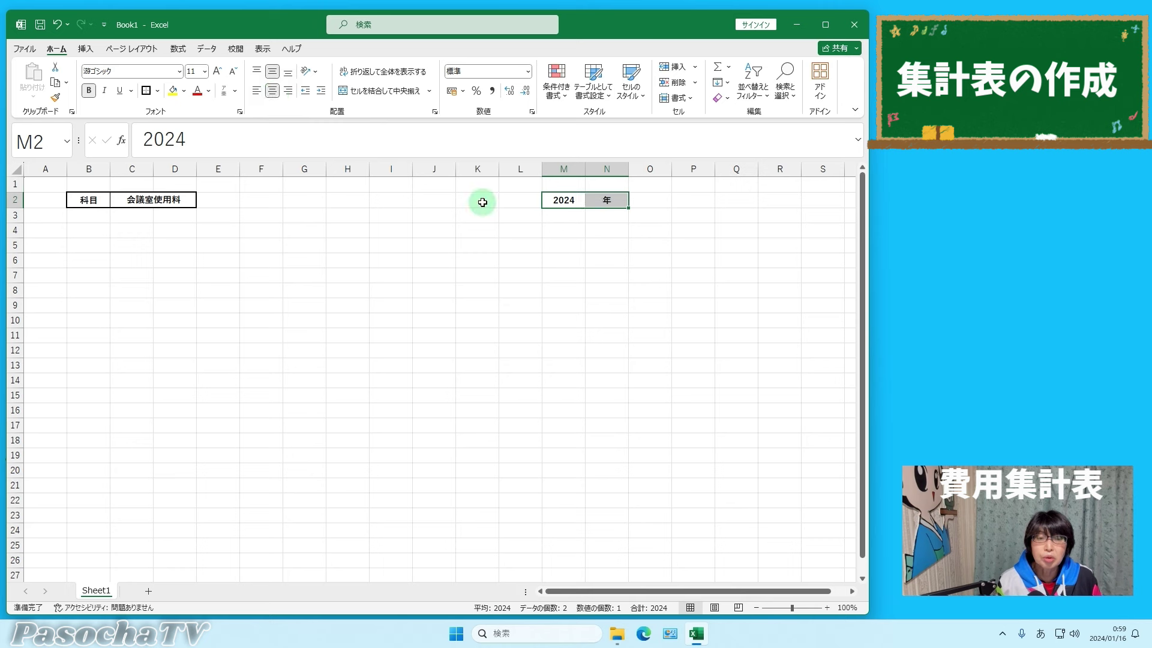
{"action": "left_click", "coordinate": [741, 204]}
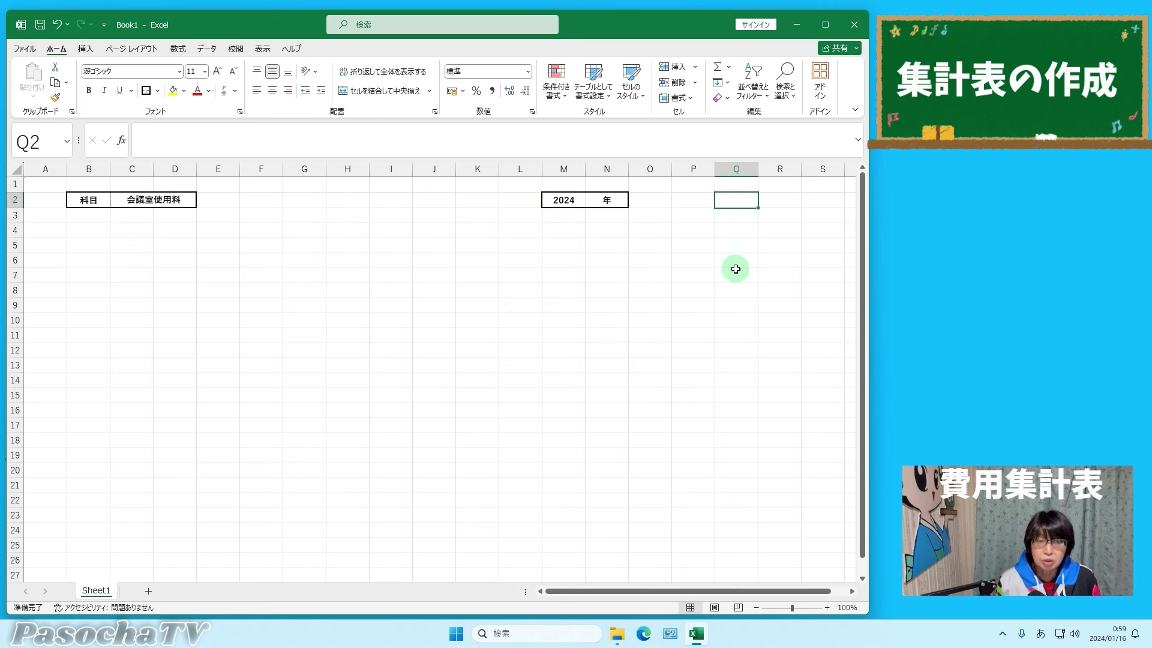
- Enter the unit note 単位：円 in cell N4 and make it bold
{"action": "left_click", "coordinate": [607, 230]}
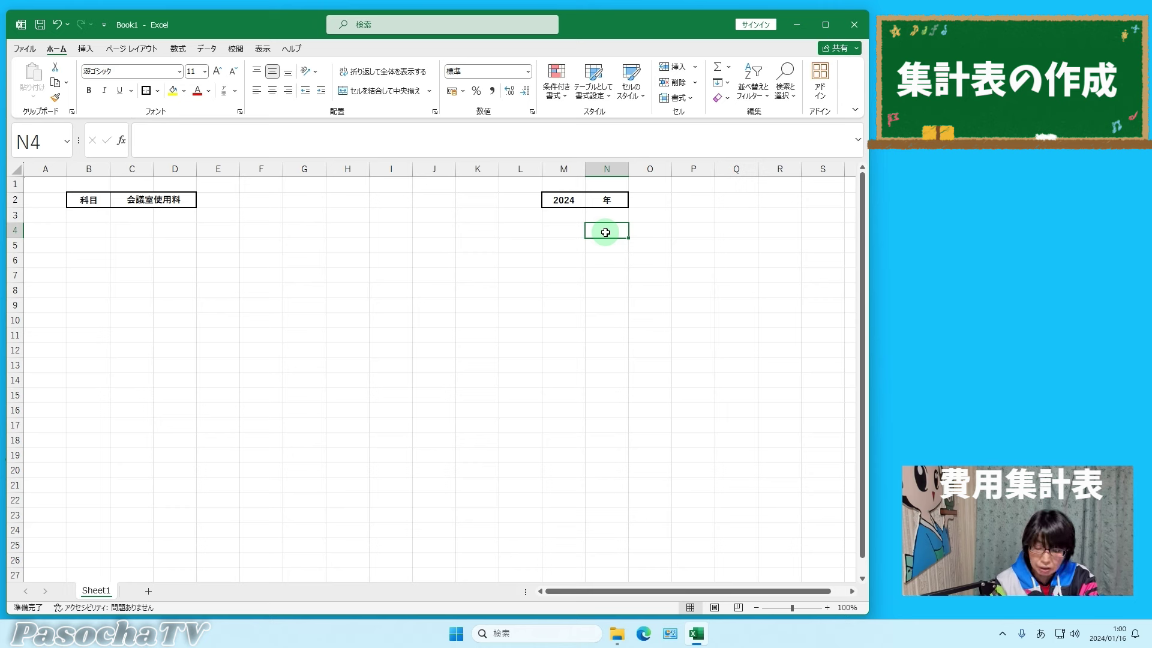
{"action": "type", "text": "tanni"}
{"action": "key", "text": "space"}
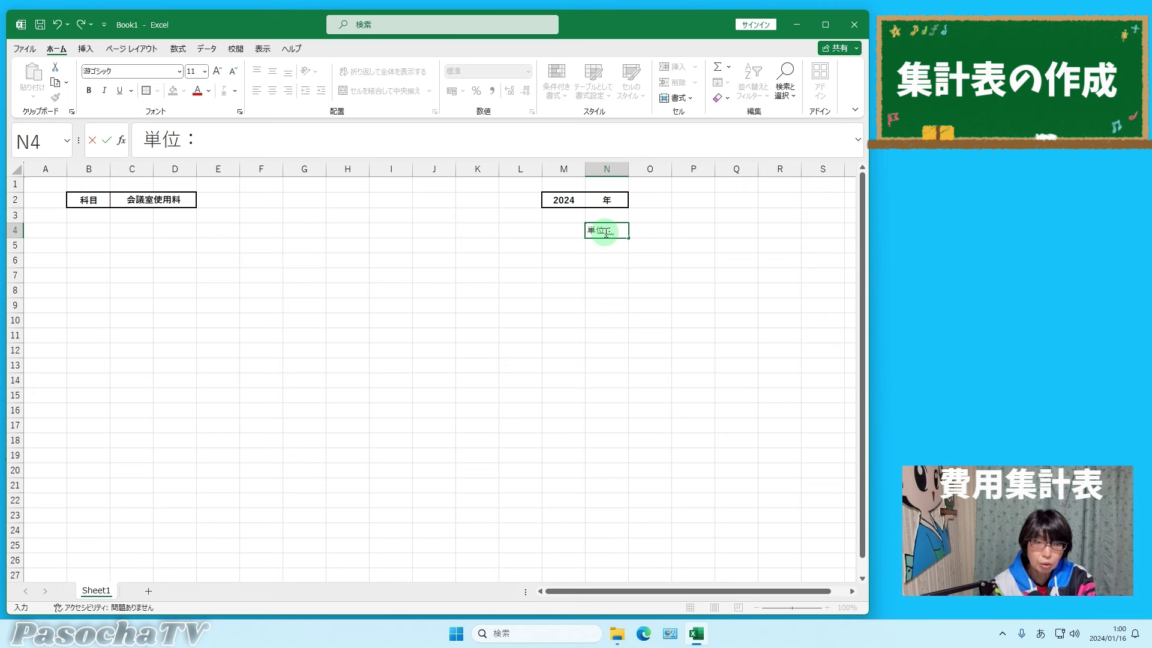
{"action": "type", "text": ":e"}
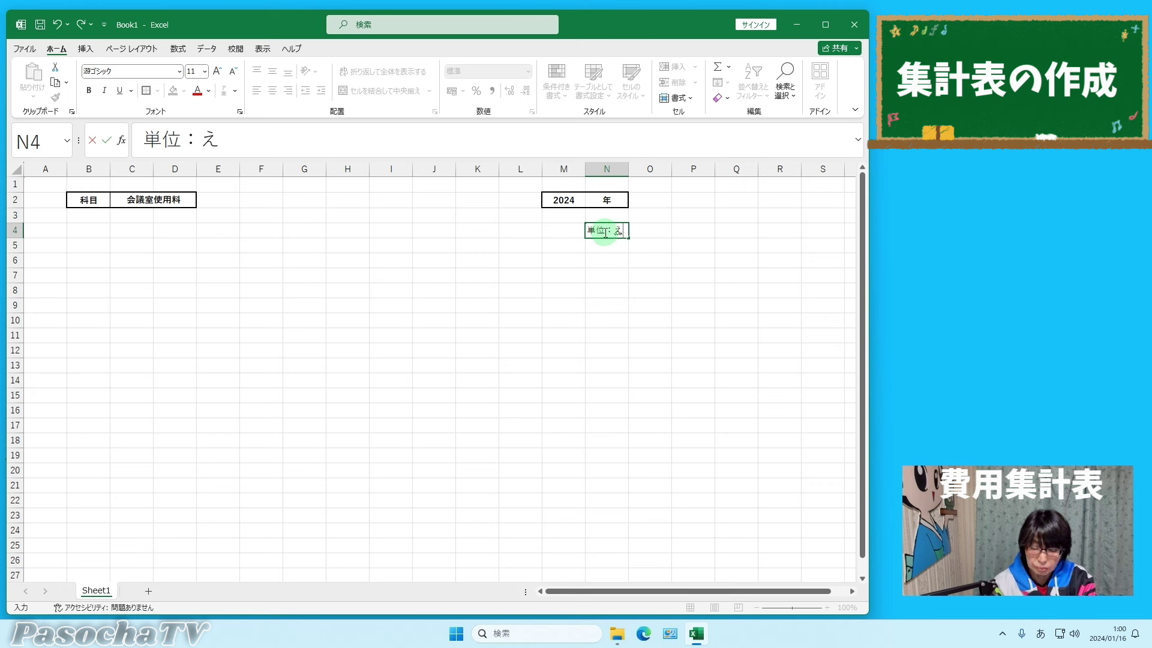
{"action": "type", "text": "nn"}
{"action": "key", "text": "space"}
{"action": "key", "text": "Return"}
{"action": "key", "text": "Return"}
{"action": "left_click", "coordinate": [601, 233]}
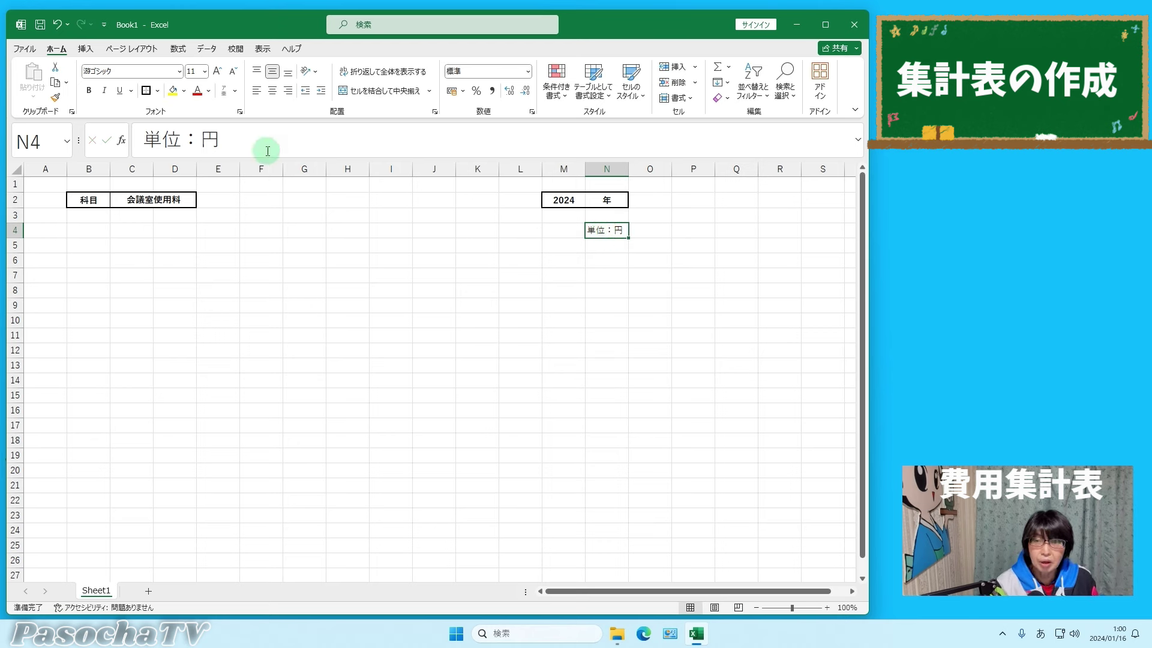
{"action": "left_click", "coordinate": [89, 90]}
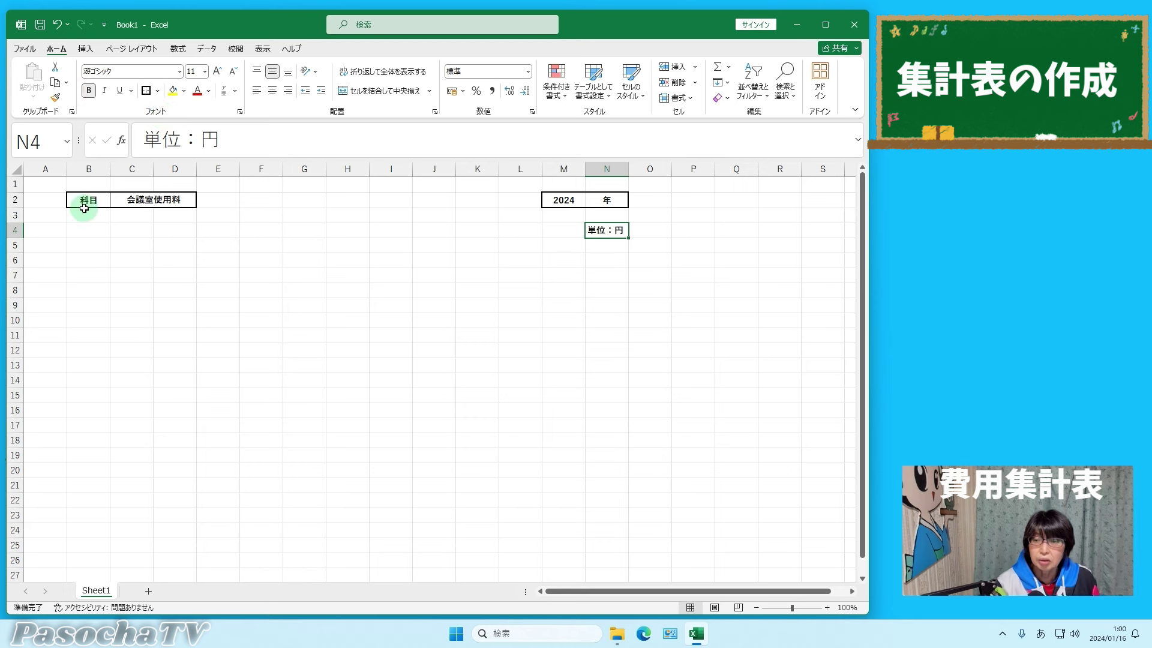
- Enter the first month heading 1月 in cell C5
{"action": "left_click", "coordinate": [83, 243]}
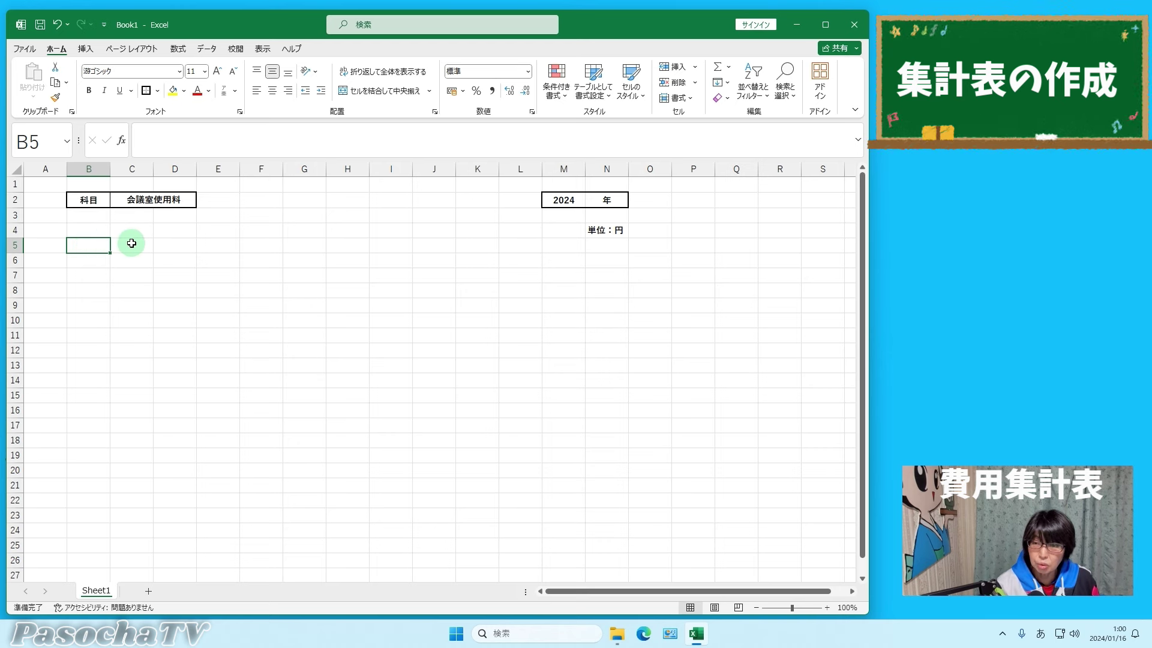
{"action": "left_click", "coordinate": [132, 243]}
{"action": "type", "text": "1"}
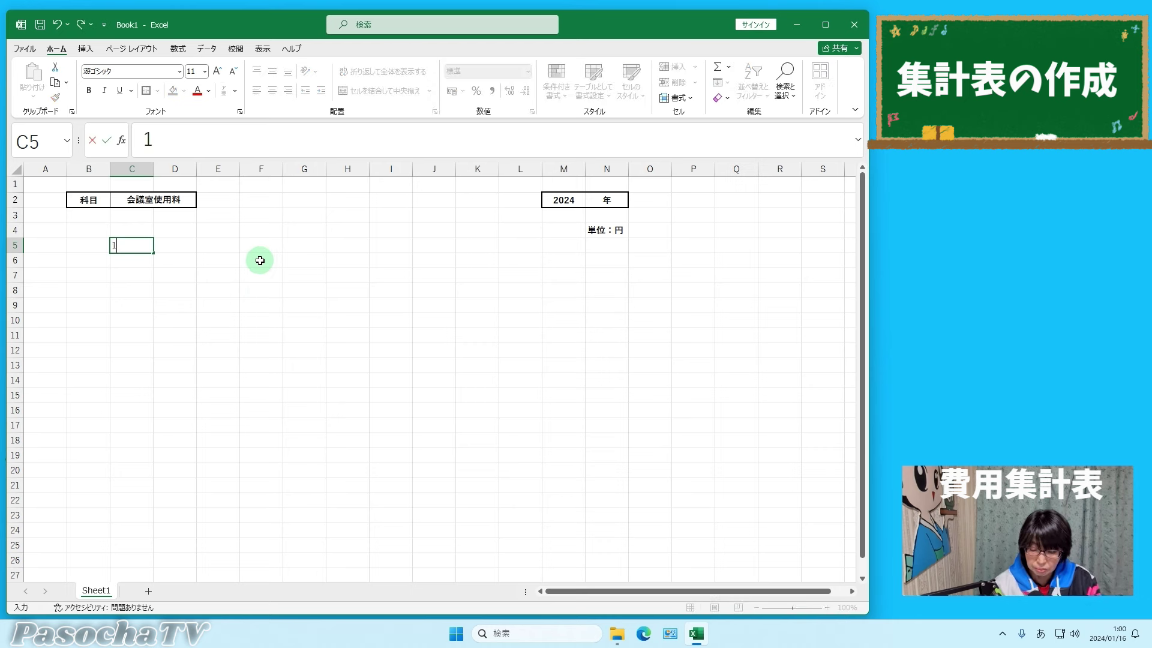
{"action": "type", "text": "ga"}
{"action": "key", "text": "space"}
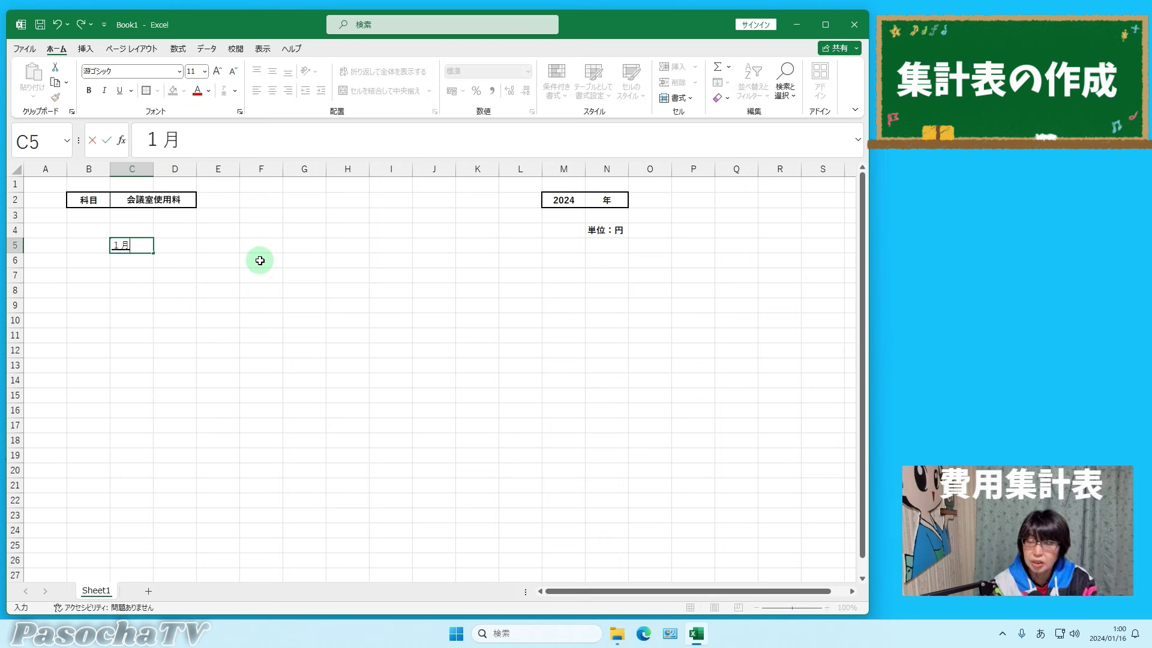
{"action": "key", "text": "Return"}
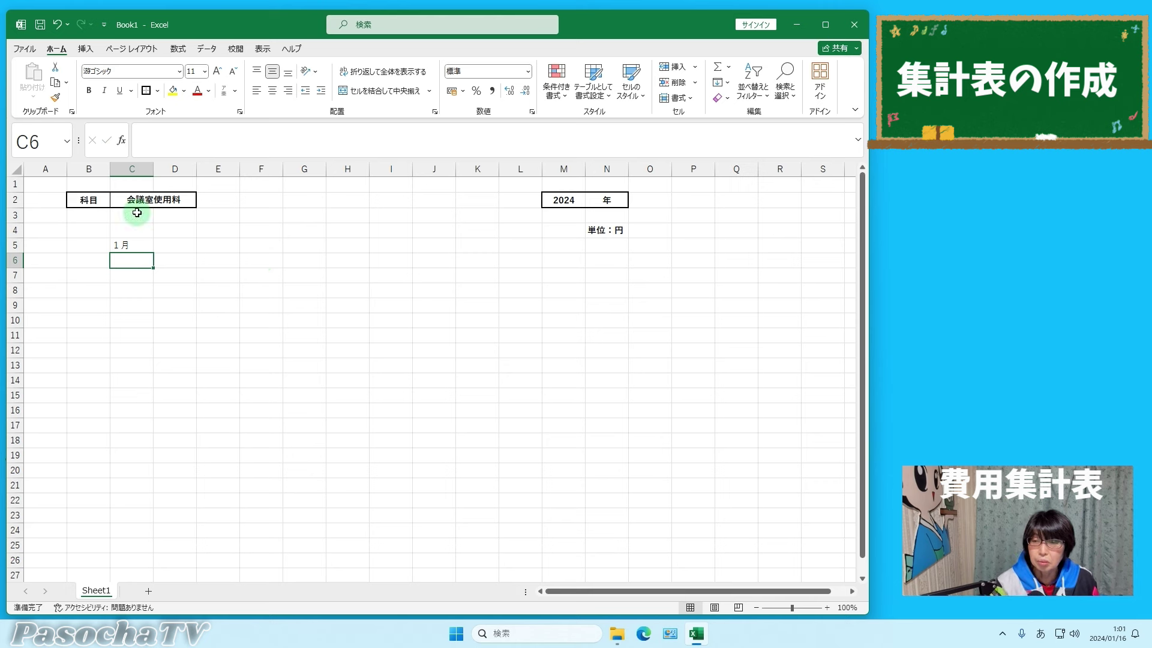
- Make the 1月 heading bold and centred, and autofill the months across row 5 to 12月 in N5
{"action": "left_click", "coordinate": [129, 245]}
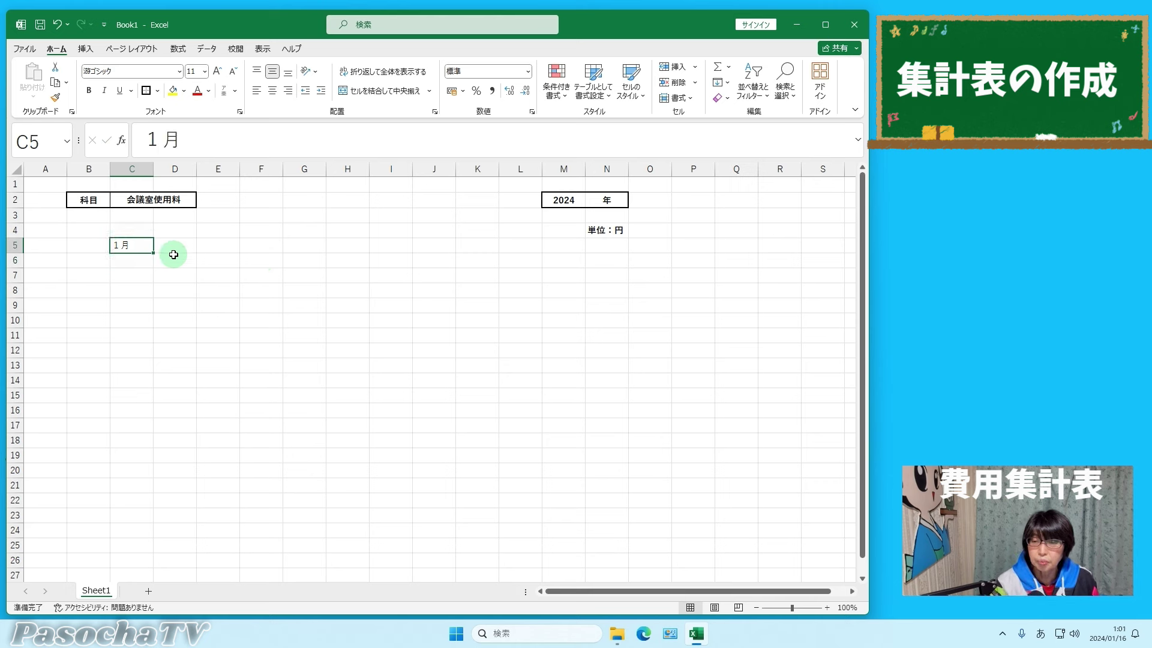
{"action": "left_click", "coordinate": [90, 90]}
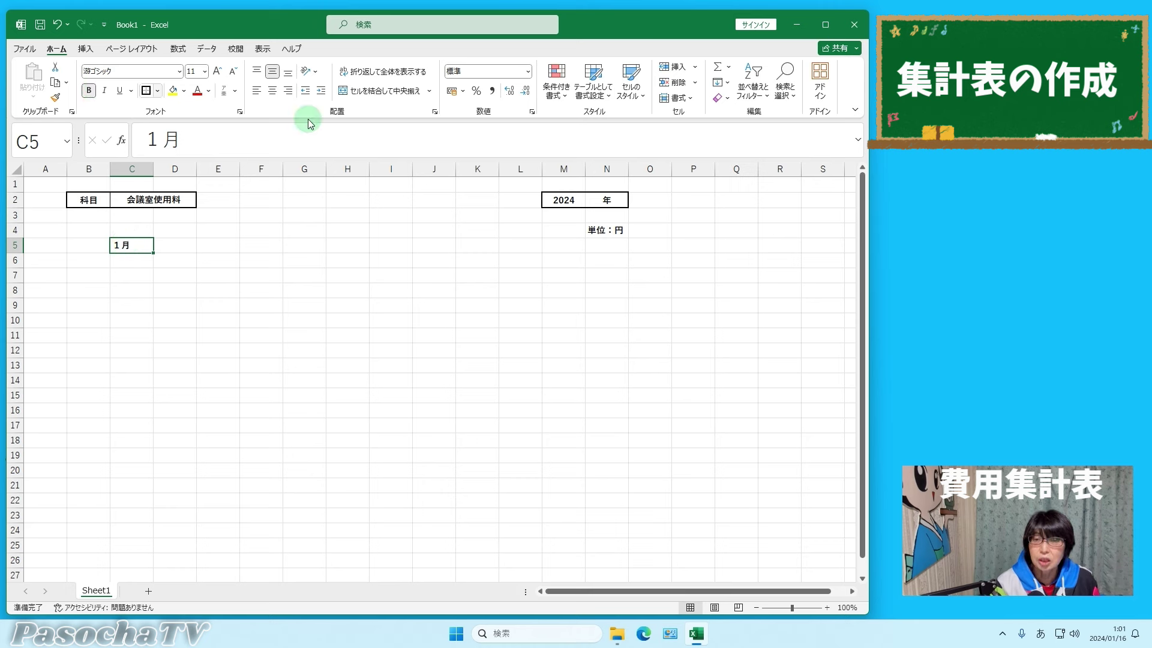
{"action": "left_click", "coordinate": [270, 94]}
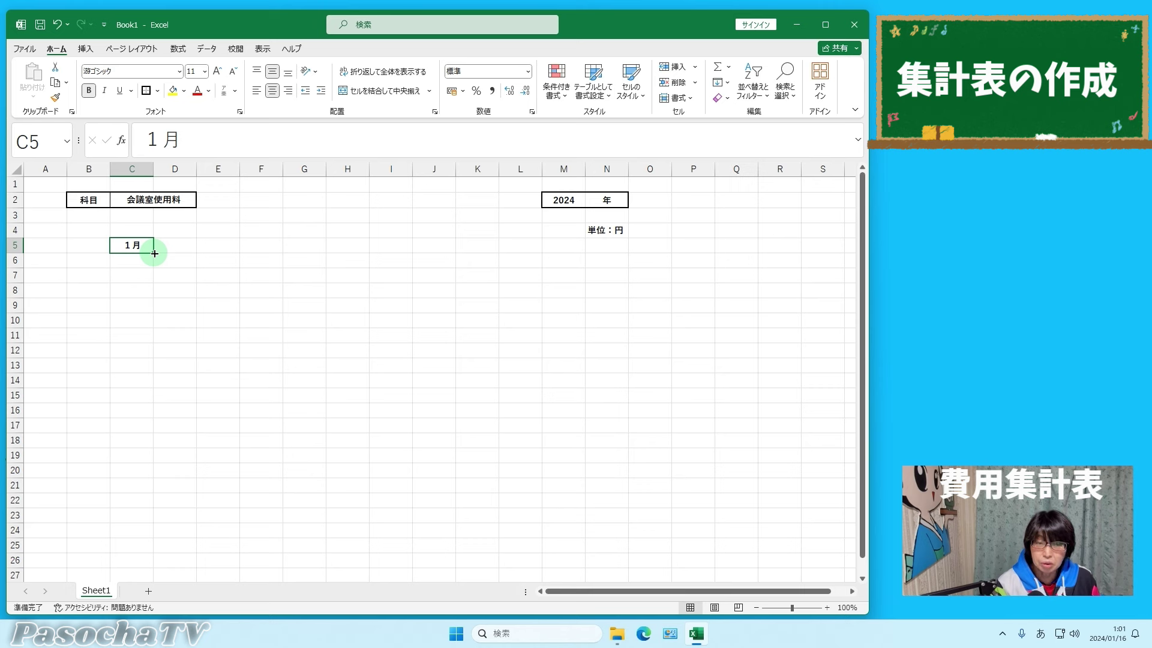
{"action": "left_click_drag", "start_coordinate": [154, 253], "coordinate": [614, 259]}
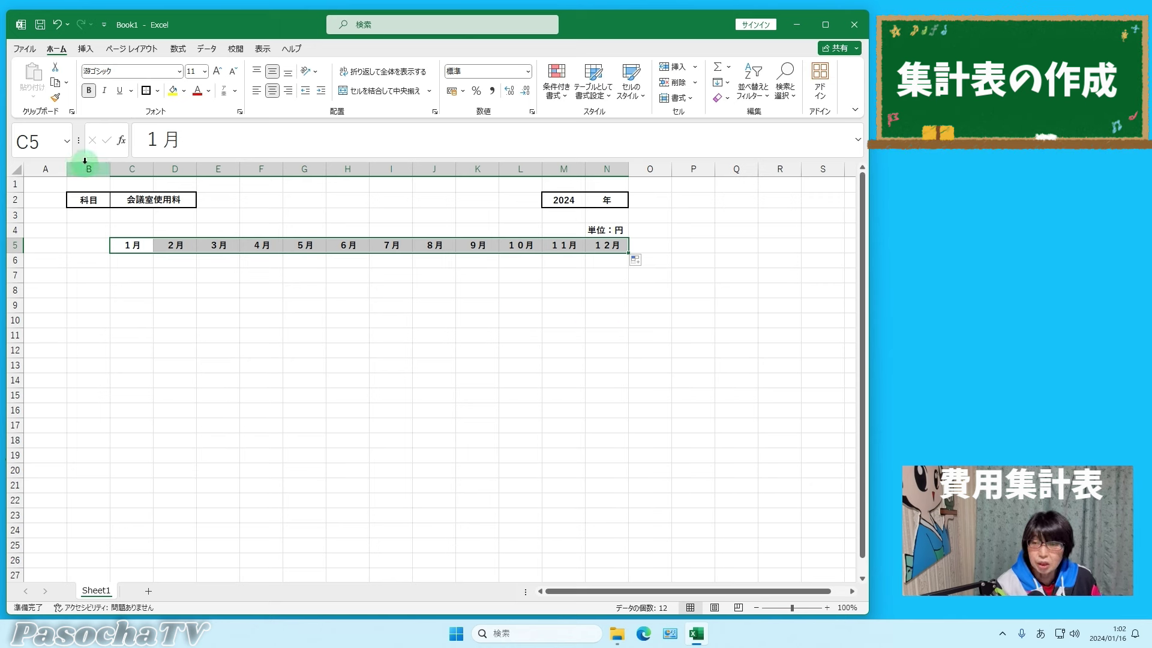
- Enter the first day label 1日 in cell B6
{"action": "left_click", "coordinate": [89, 262]}
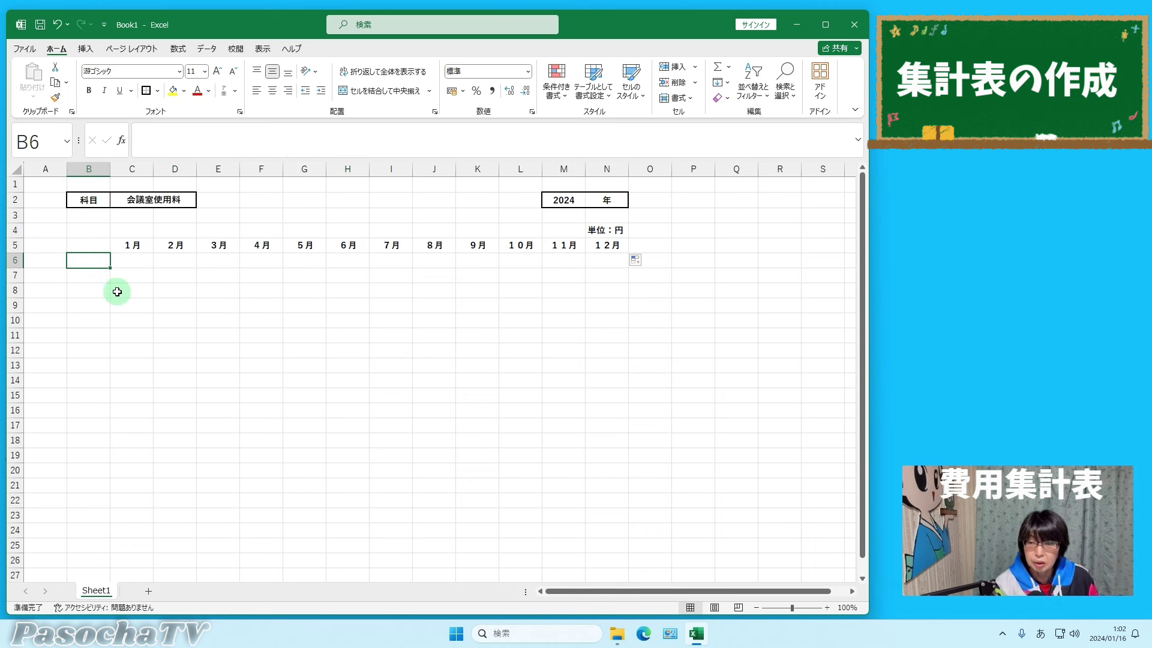
{"action": "type", "text": "1"}
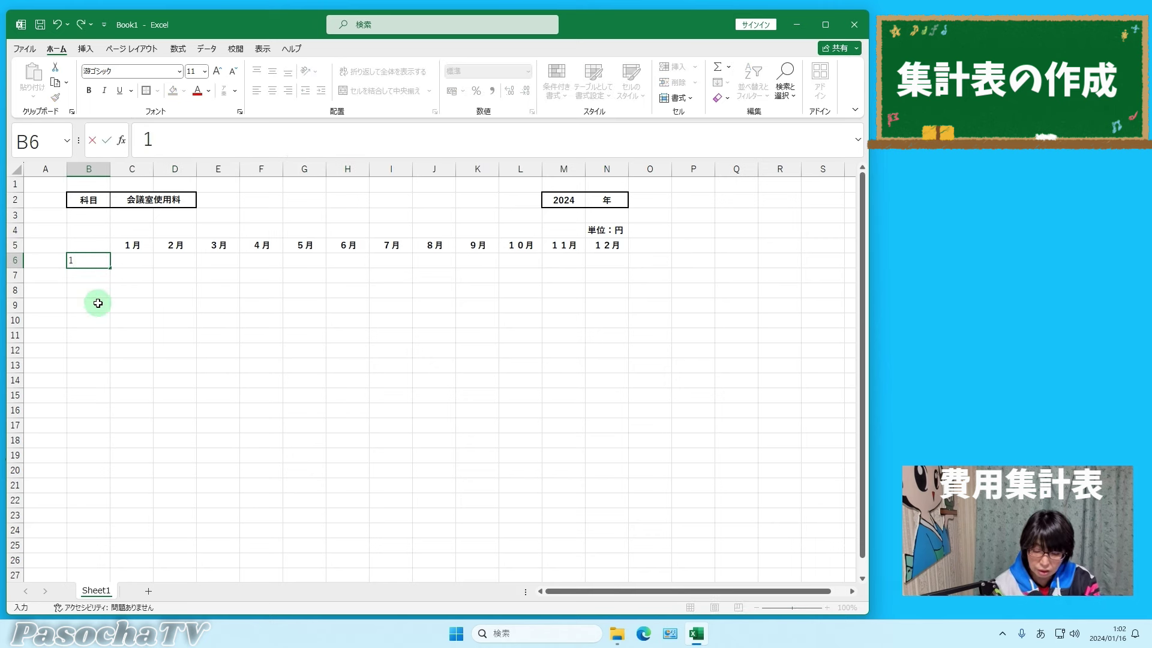
{"action": "type", "text": "niti"}
{"action": "key", "text": "space"}
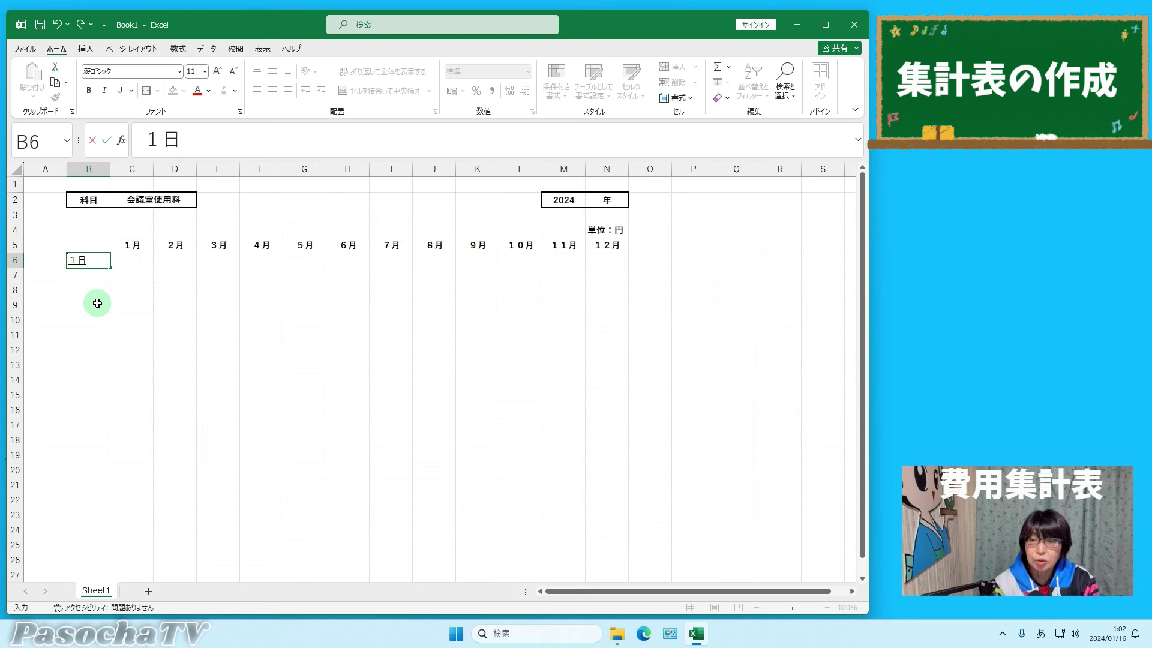
{"action": "key", "text": "Return"}
{"action": "key", "text": "Return"}
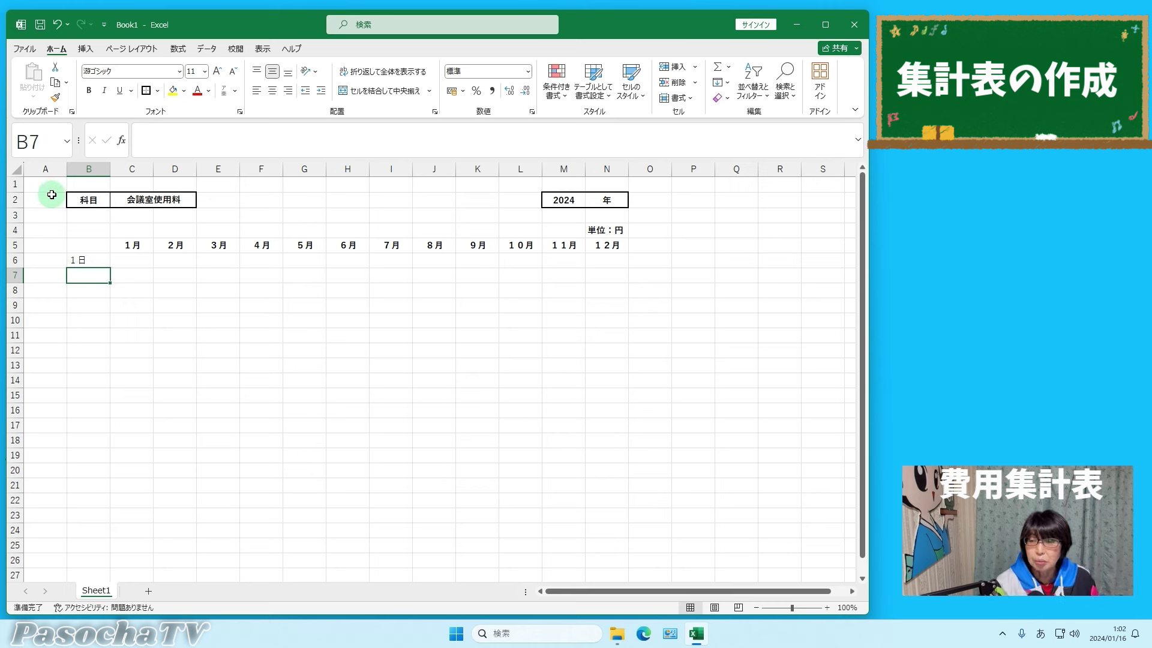
- Make the 1日 label bold and centred, and autofill the days down column B to 31日 in B36
{"action": "left_click", "coordinate": [97, 260]}
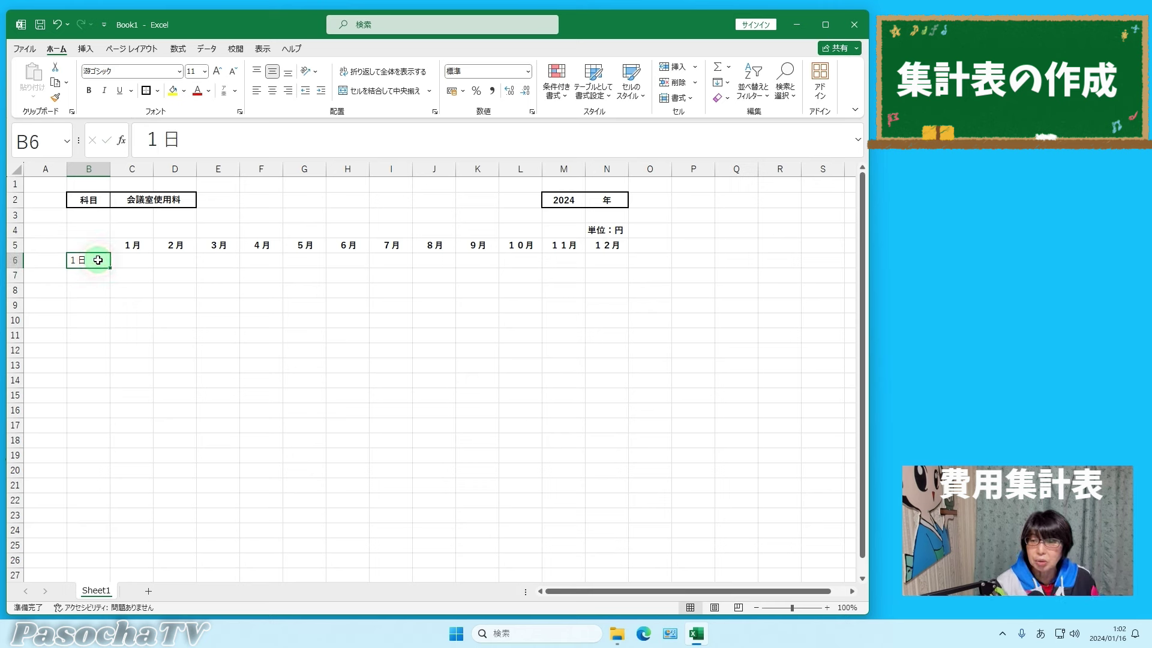
{"action": "left_click", "coordinate": [89, 92]}
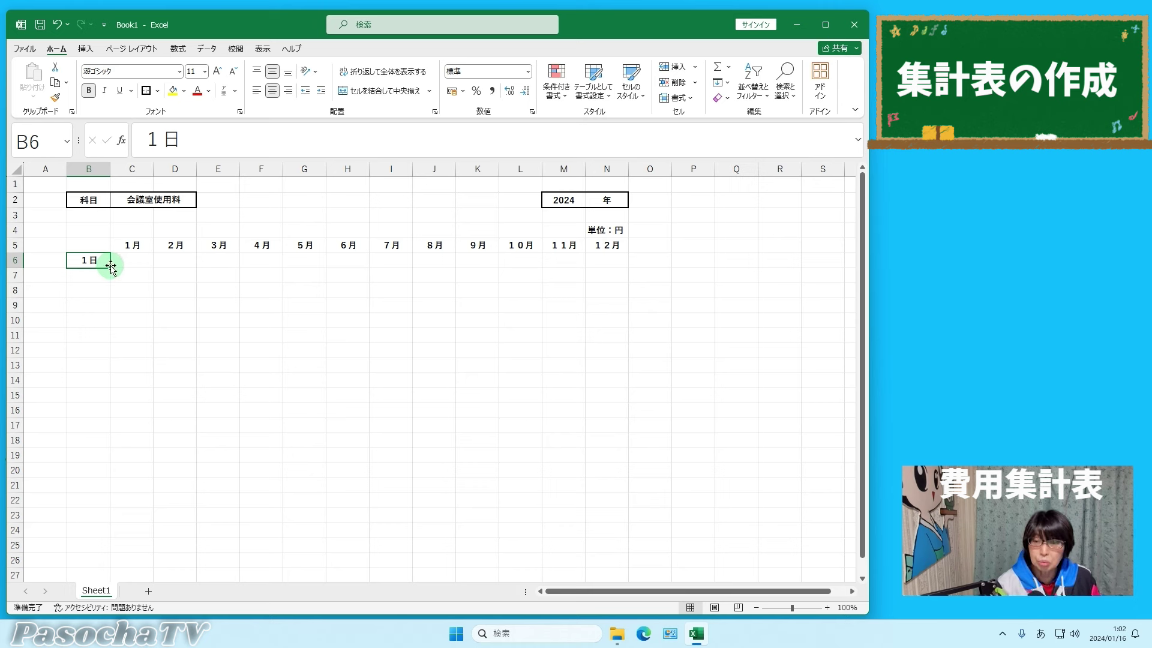
{"action": "left_click_drag", "start_coordinate": [111, 268], "coordinate": [105, 531]}
{"action": "left_click_drag", "start_coordinate": [862, 344], "coordinate": [887, 268]}
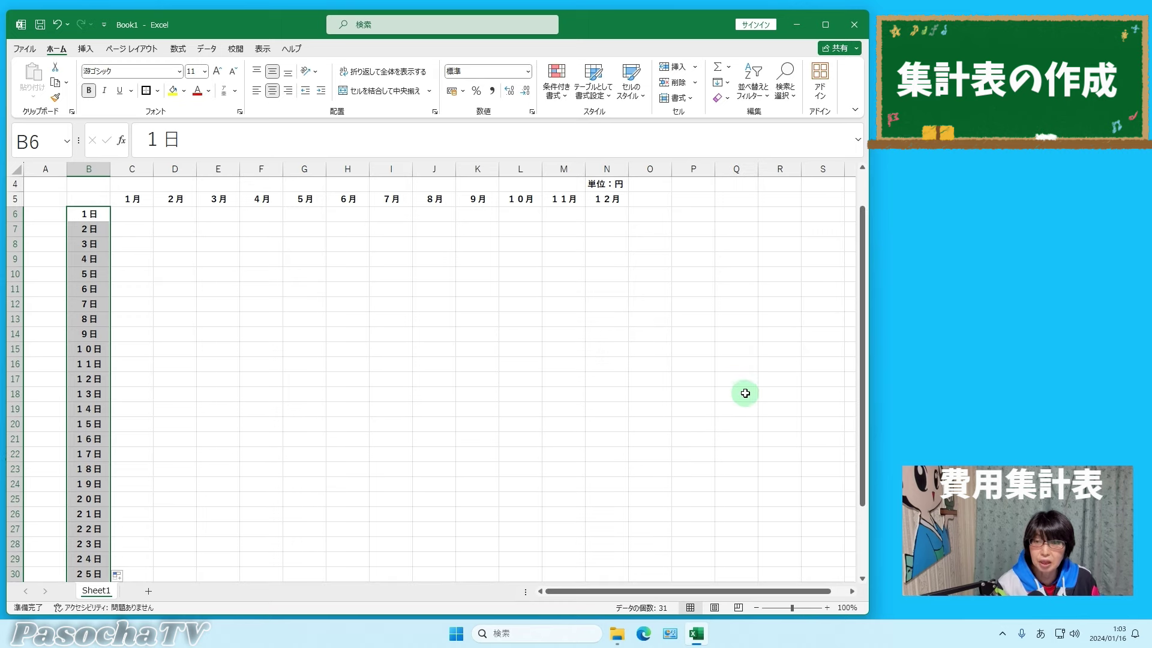
{"action": "scroll", "coordinate": [726, 358], "scroll_direction": "down", "scroll_amount": 1}
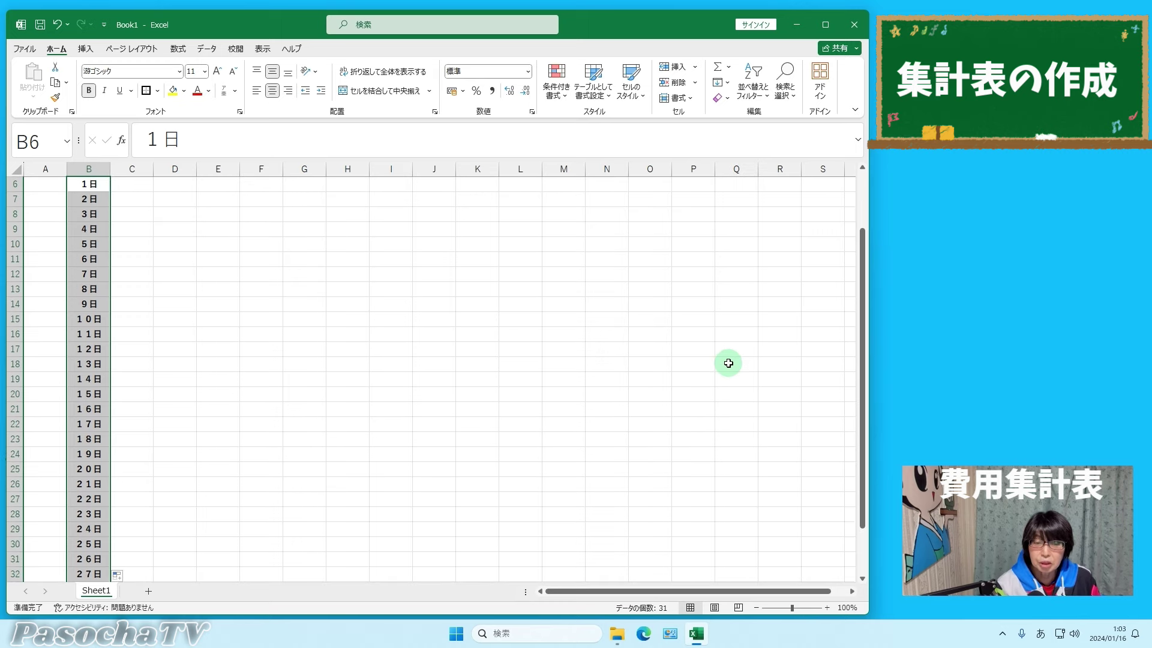
{"action": "left_click", "coordinate": [727, 365]}
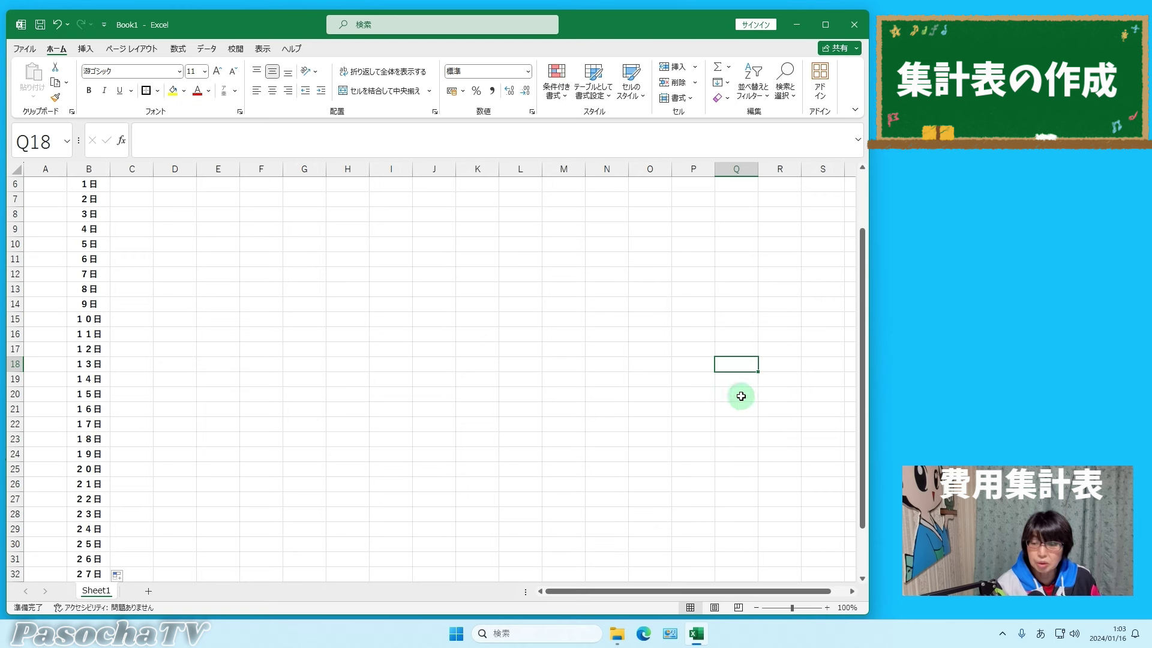
{"action": "scroll", "coordinate": [93, 173], "scroll_direction": "down", "scroll_amount": 3}
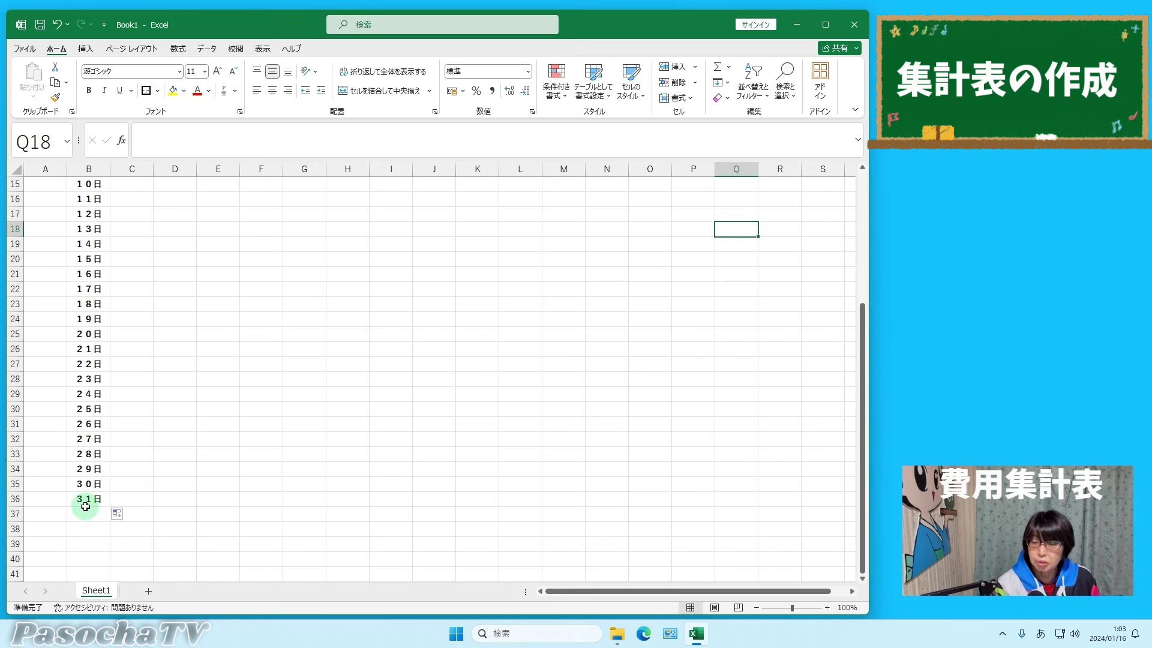
- Enter the total row label 合計 in cell B37, below 31日
{"action": "left_click", "coordinate": [83, 517]}
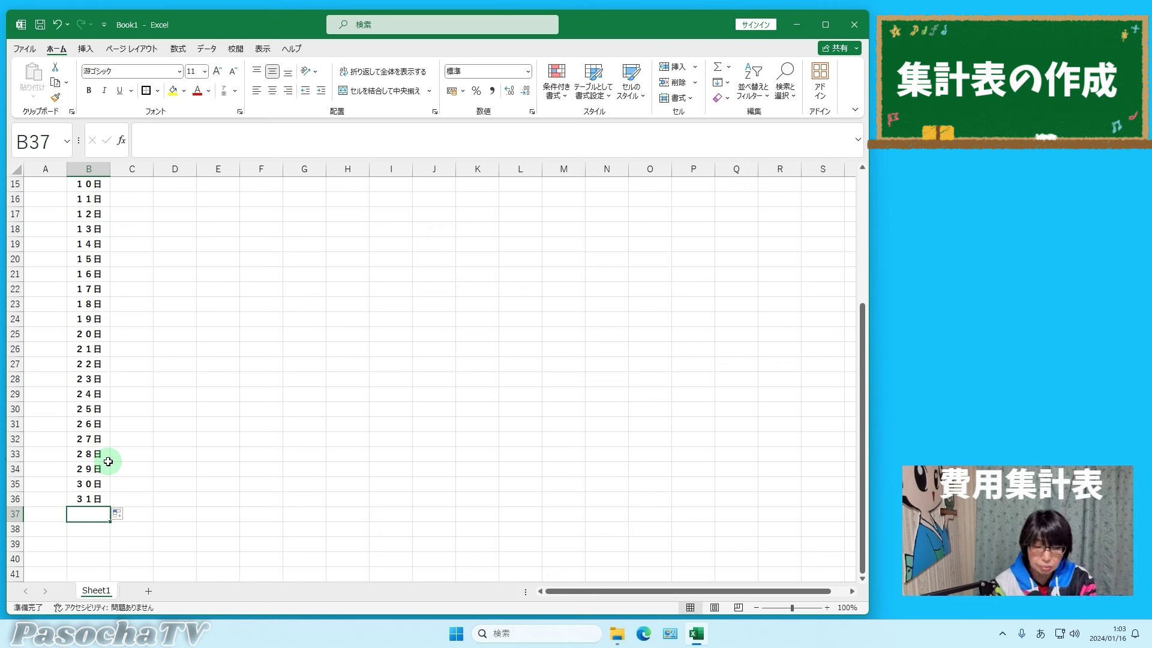
{"action": "type", "text": "ごう"}
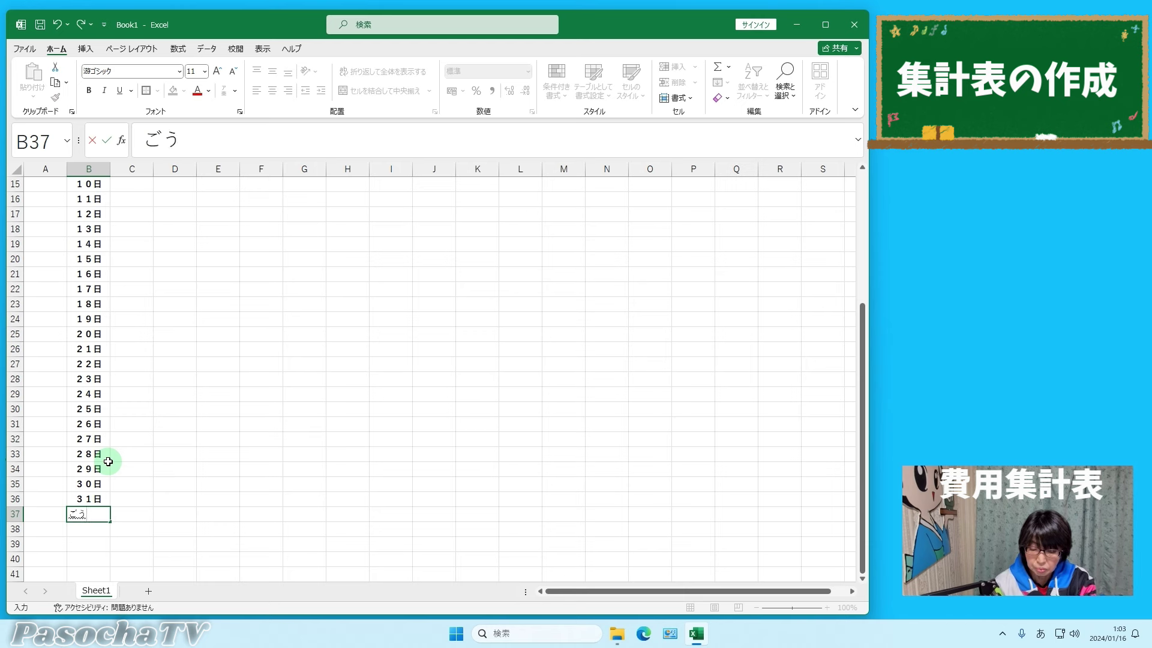
{"action": "type", "text": "けい"}
{"action": "key", "text": "space"}
{"action": "key", "text": "Return"}
{"action": "key", "text": "Return"}
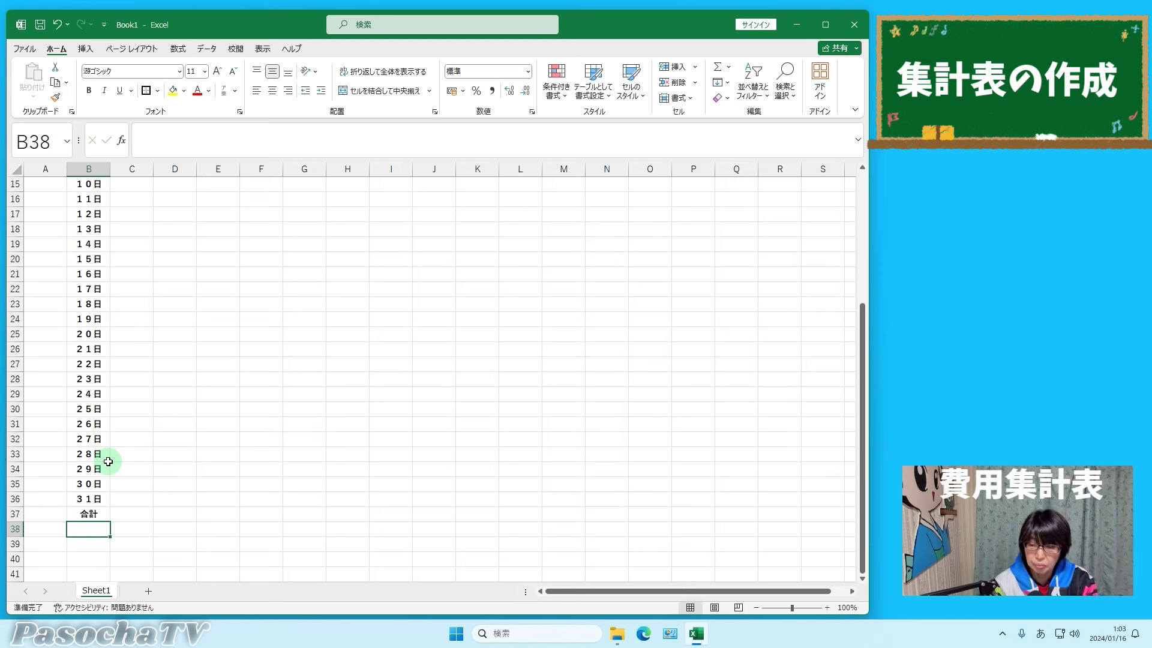
{"action": "left_click", "coordinate": [84, 514]}
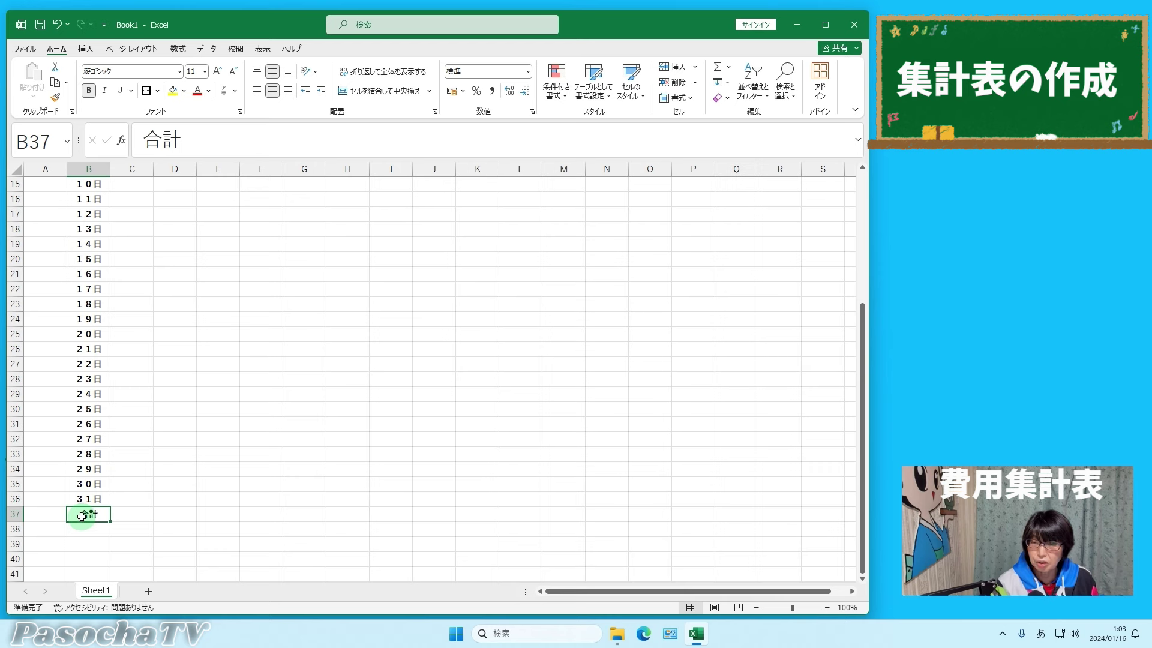
- Apply grid borders (格子) to the whole table range B5:N37
{"action": "scroll", "coordinate": [386, 328], "scroll_direction": "up", "scroll_amount": 4}
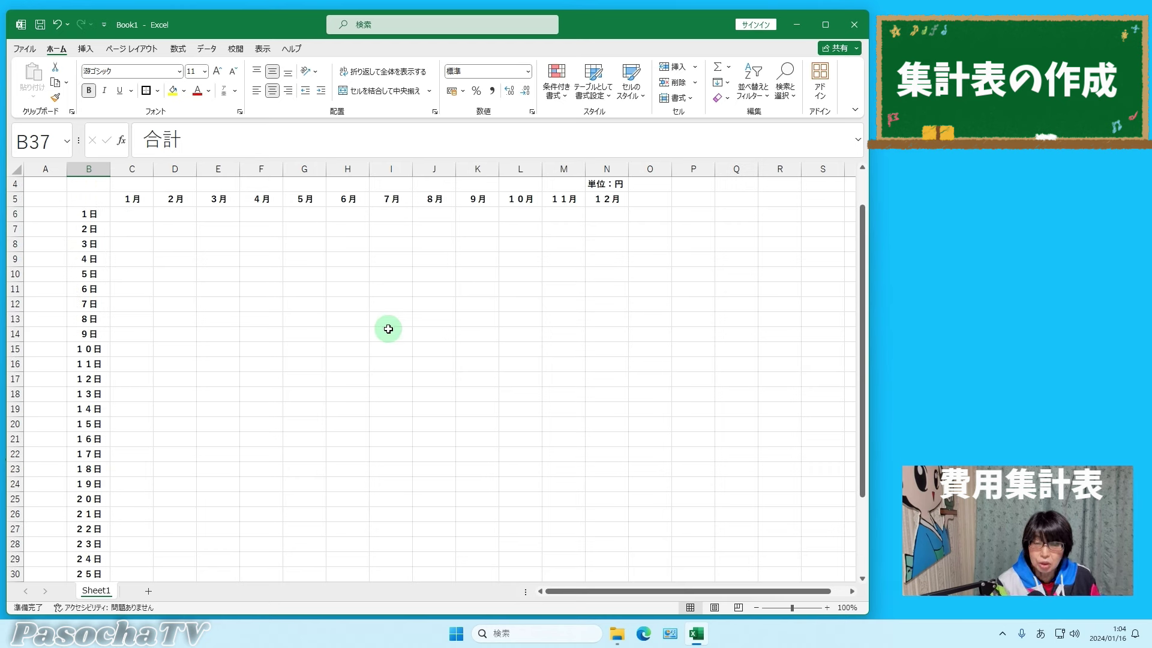
{"action": "left_click", "coordinate": [757, 607]}
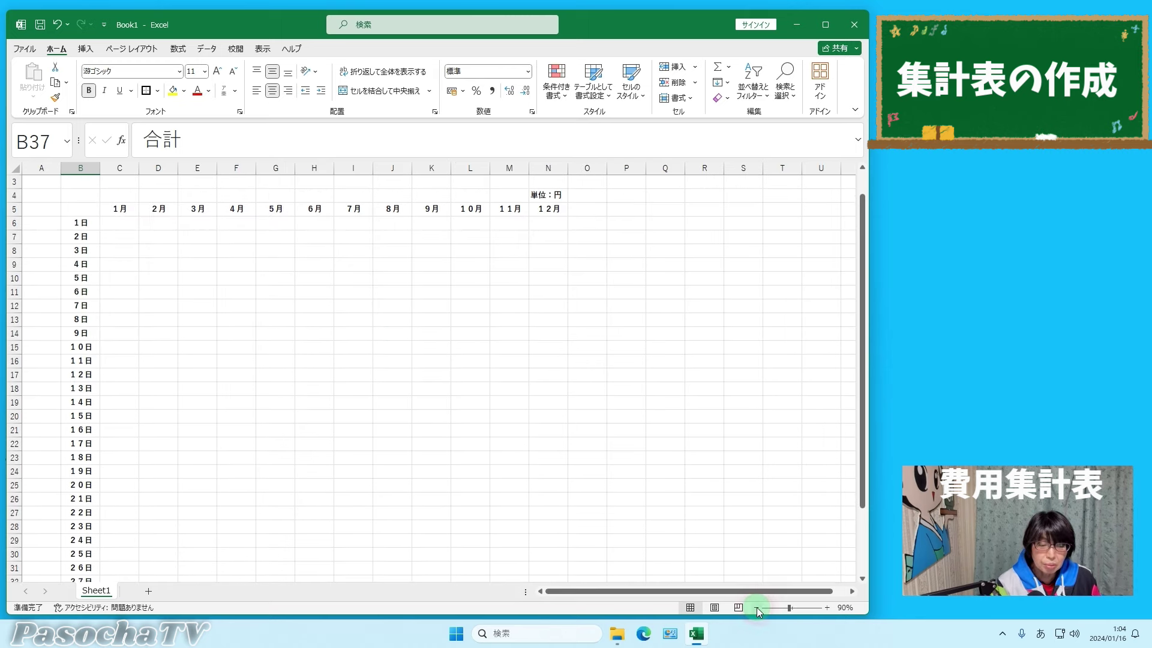
{"action": "left_click", "coordinate": [757, 607]}
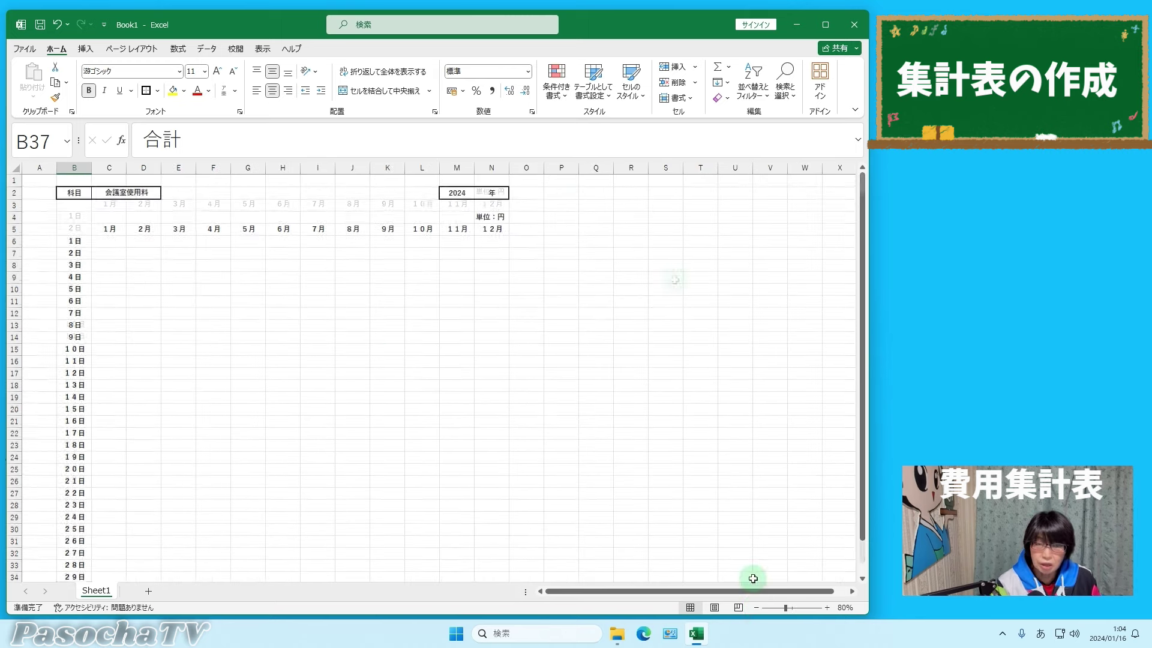
{"action": "scroll", "coordinate": [633, 463], "scroll_direction": "down", "scroll_amount": 1}
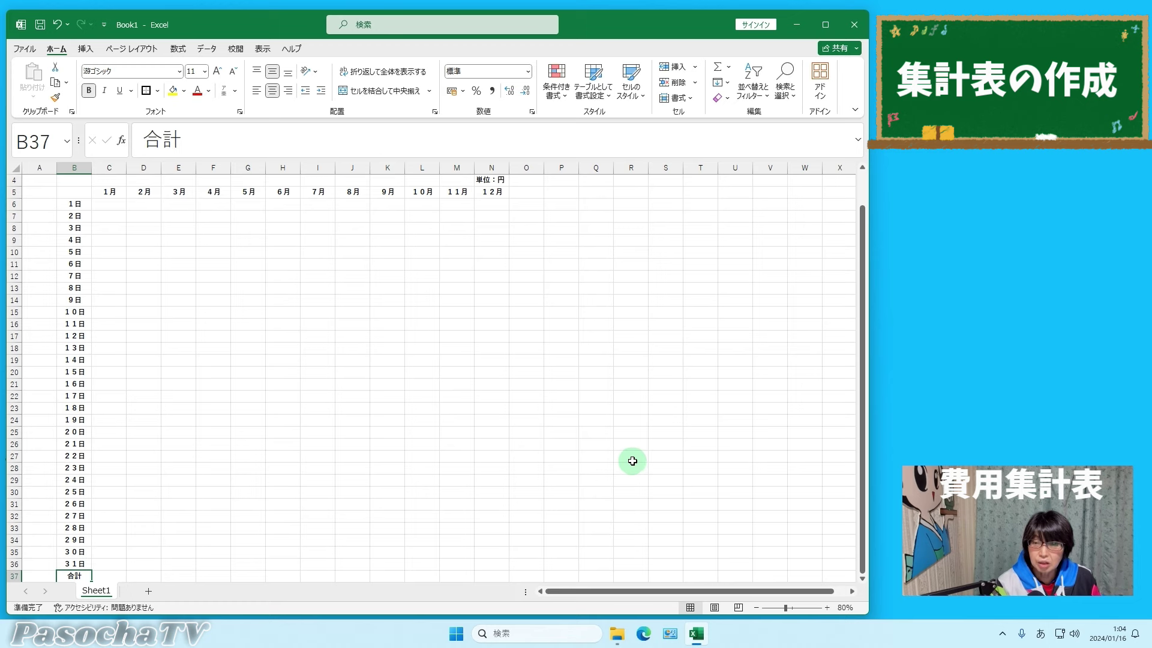
{"action": "left_click", "coordinate": [72, 194]}
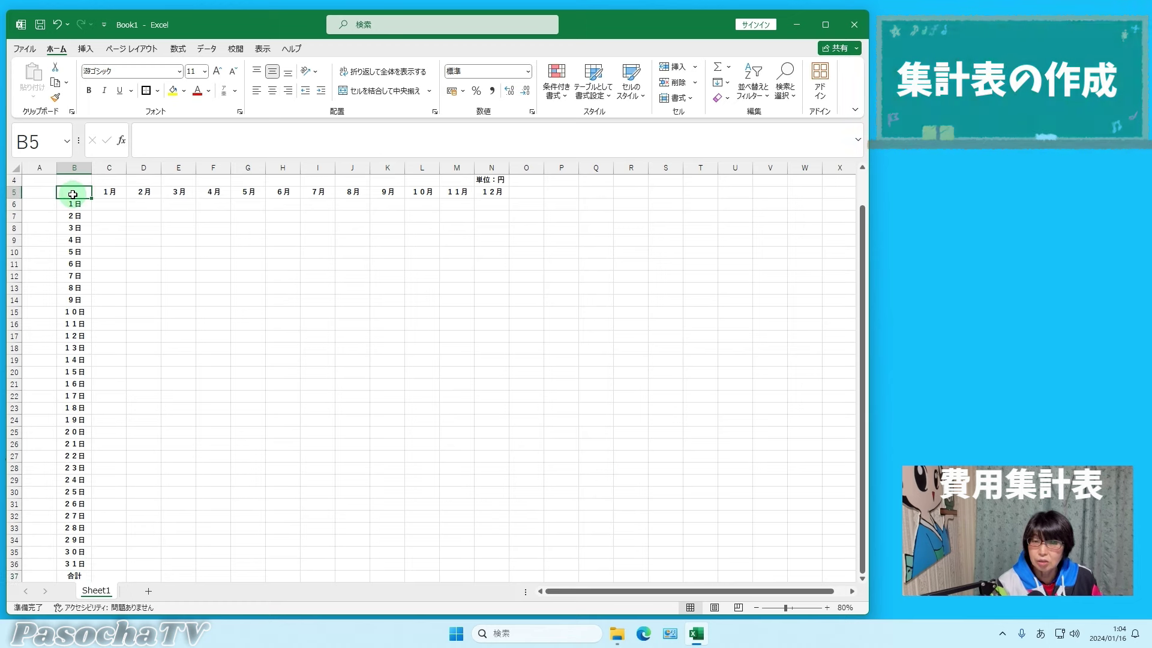
{"action": "left_click_drag", "start_coordinate": [73, 194], "coordinate": [478, 574]}
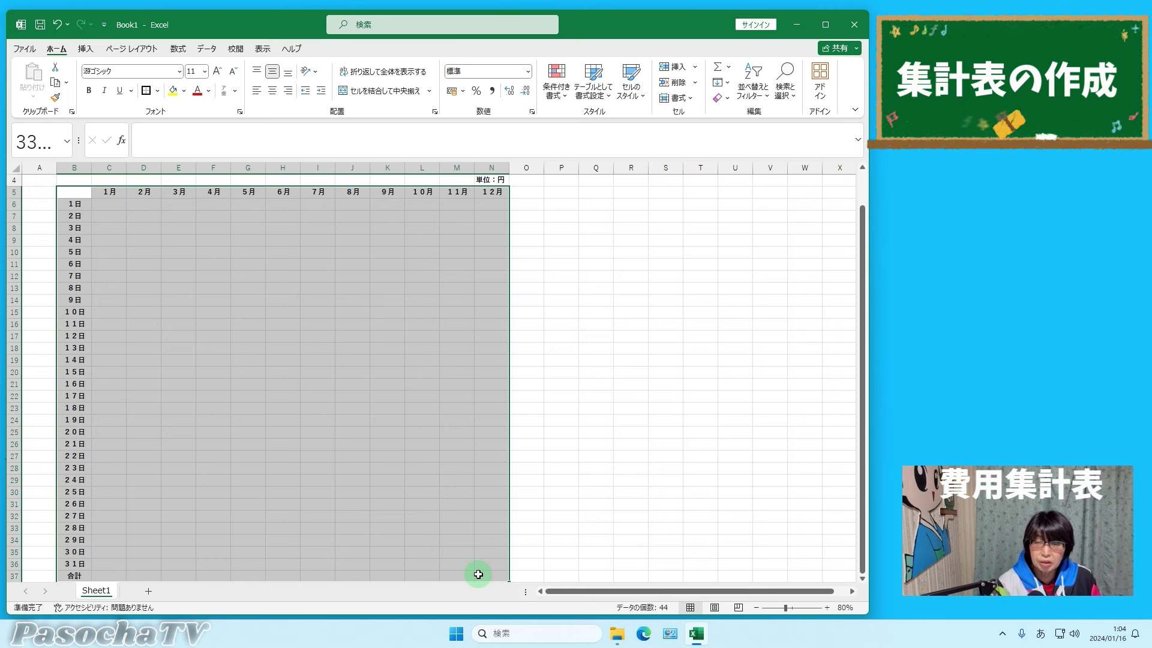
{"action": "left_click_drag", "start_coordinate": [479, 574], "coordinate": [479, 574]}
{"action": "left_click_drag", "start_coordinate": [865, 420], "coordinate": [866, 435]}
{"action": "left_click", "coordinate": [157, 91]}
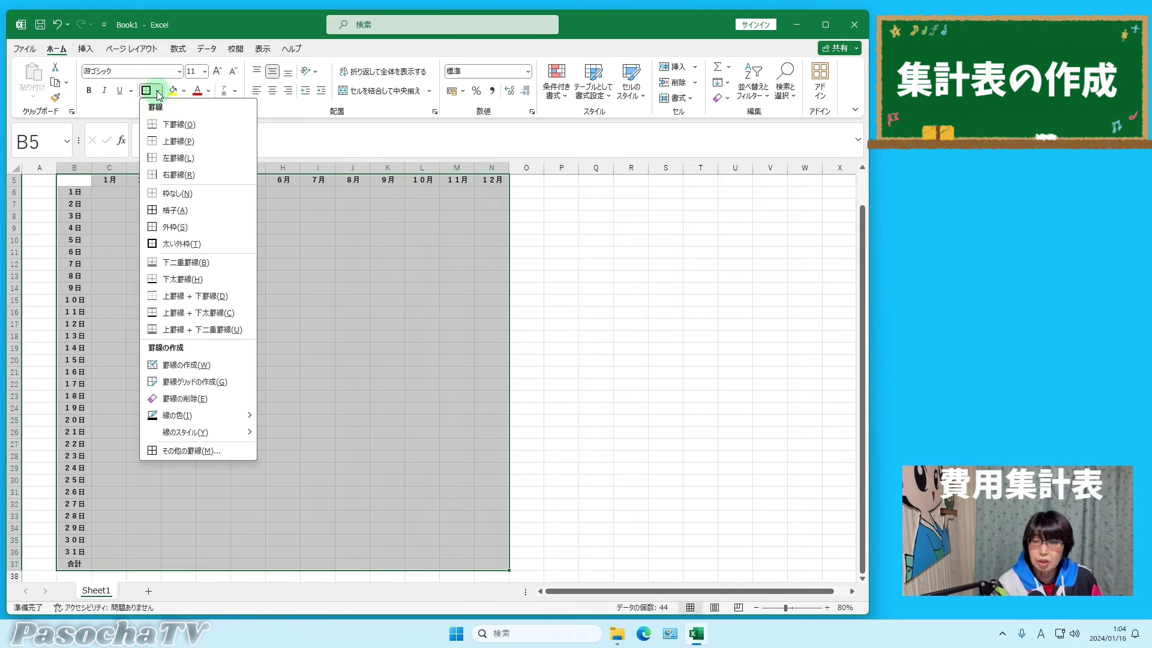
{"action": "left_click", "coordinate": [191, 211]}
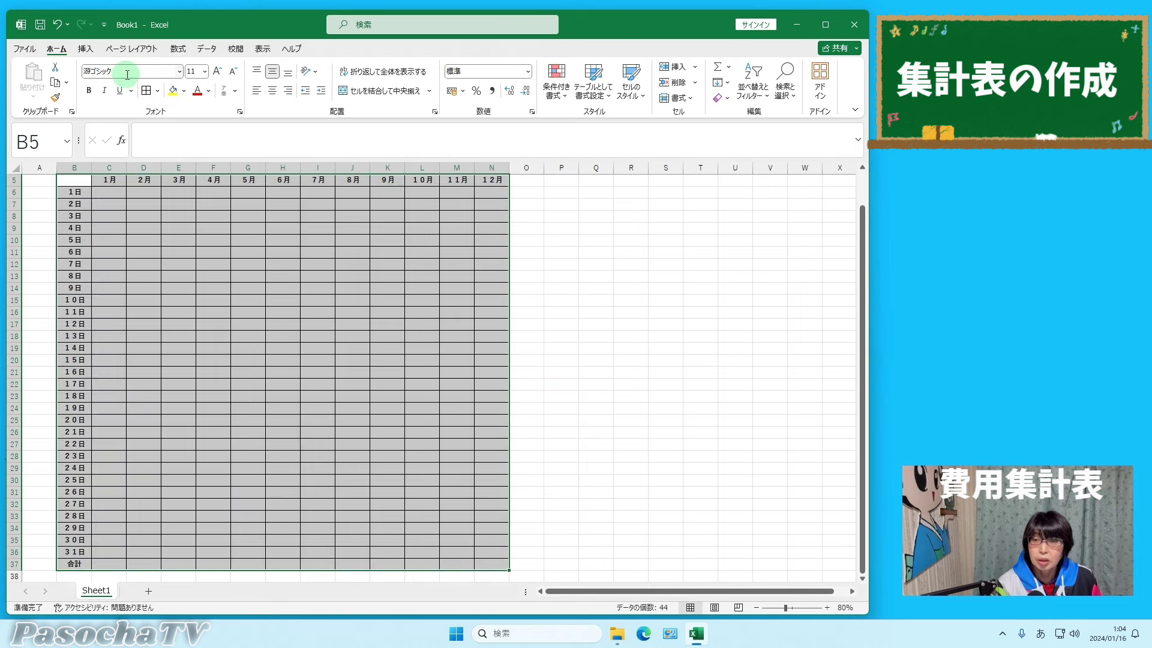
- Put a thick outside border (太い外枠) around the whole table range B5:N37
{"action": "left_click", "coordinate": [158, 92]}
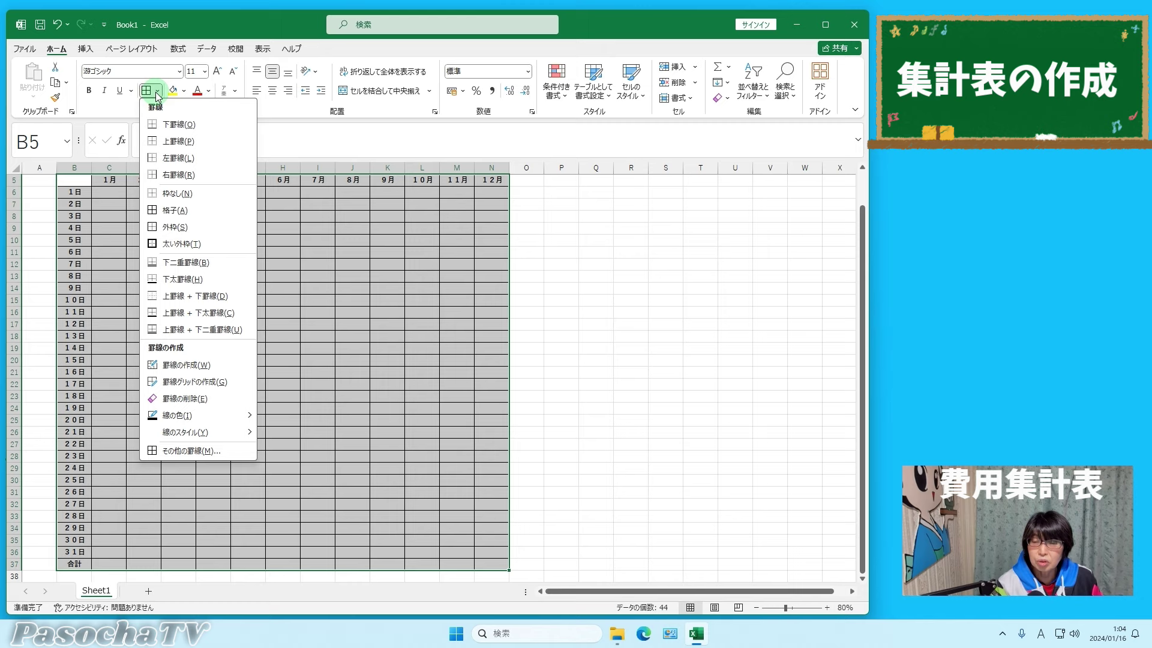
{"action": "left_click", "coordinate": [178, 245]}
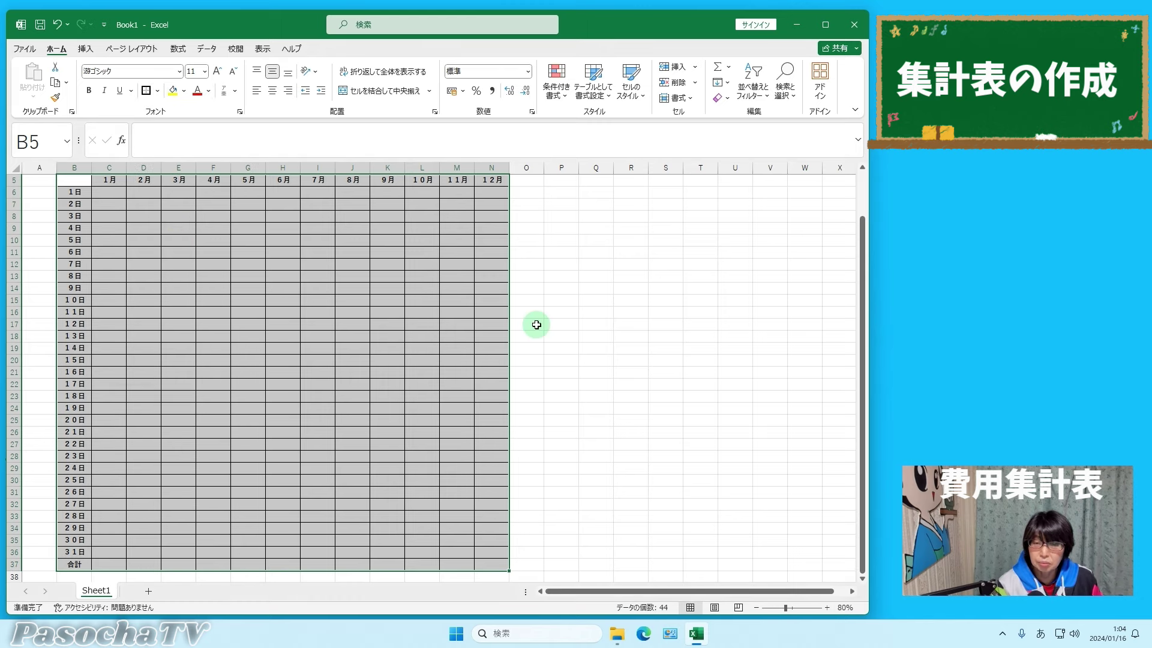
{"action": "left_click", "coordinate": [628, 330]}
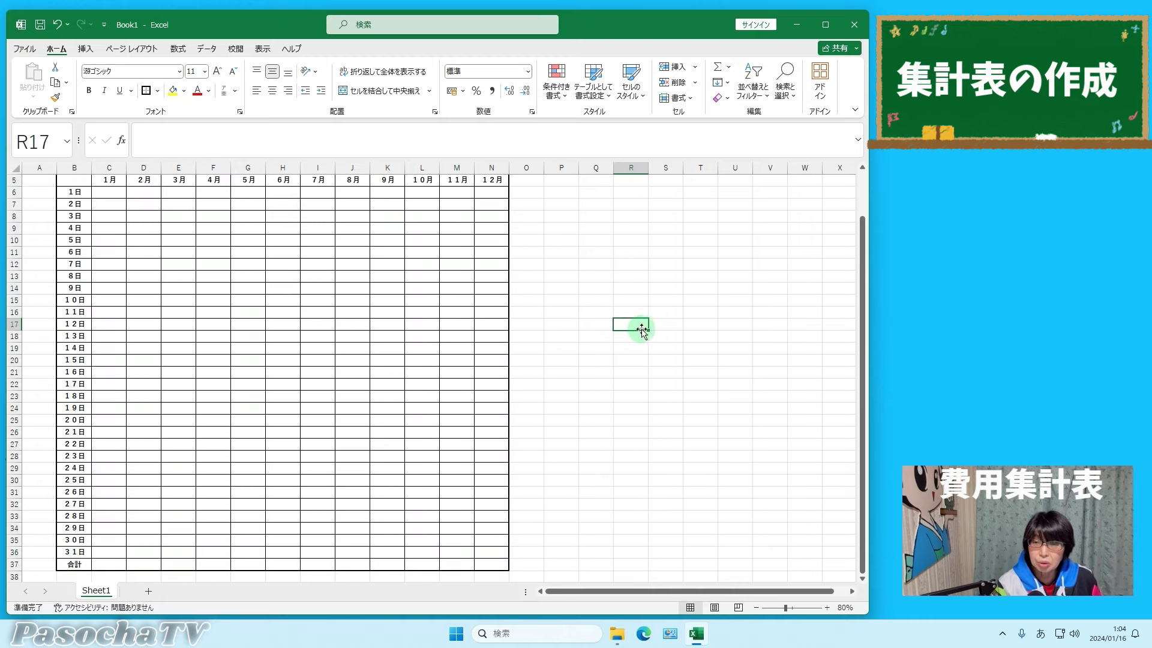
- Fill the month header row B5:N5 with the lighter blue theme colour
{"action": "scroll", "coordinate": [681, 327], "scroll_direction": "up", "scroll_amount": 1}
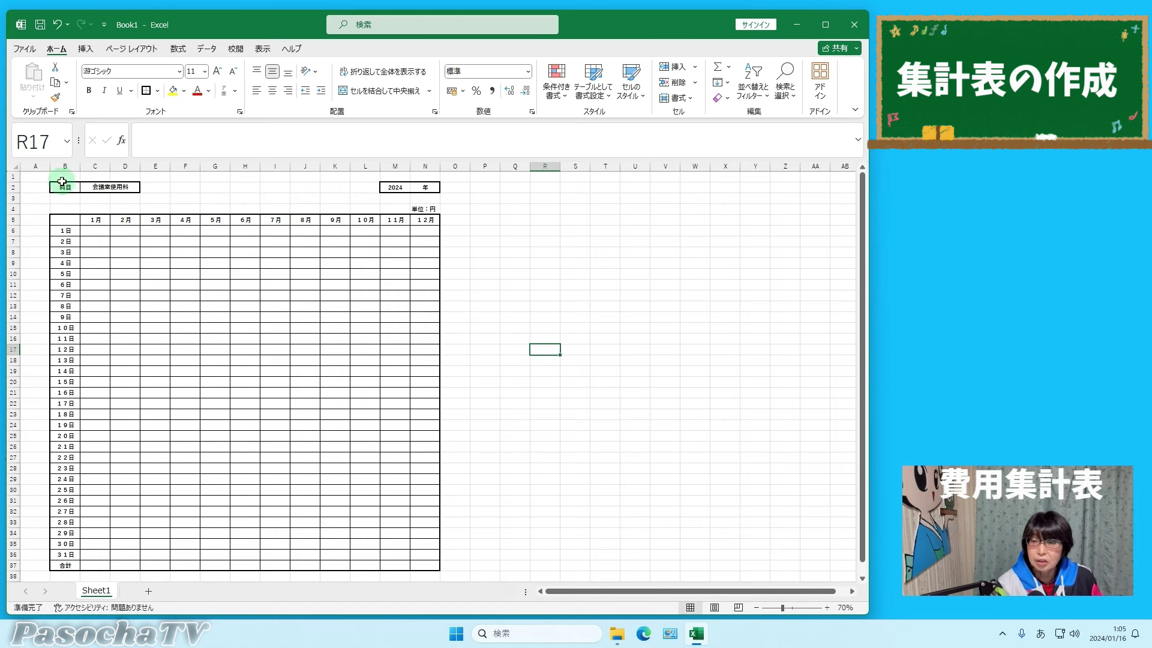
{"action": "left_click_drag", "start_coordinate": [63, 222], "coordinate": [424, 218]}
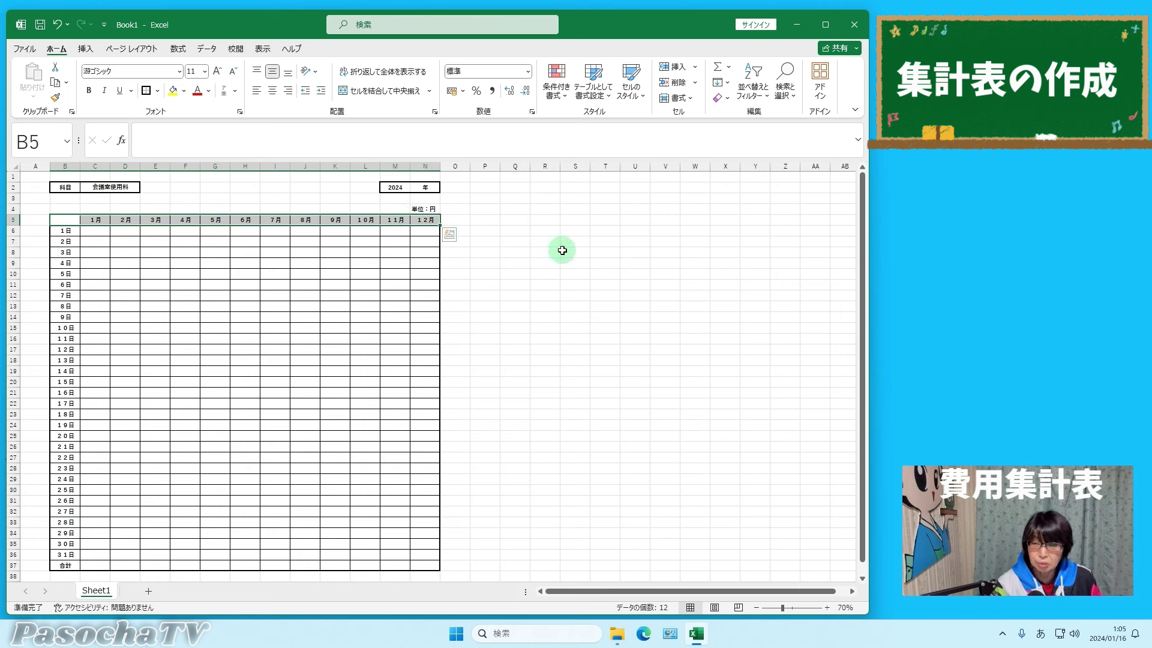
{"action": "left_click", "coordinate": [185, 92]}
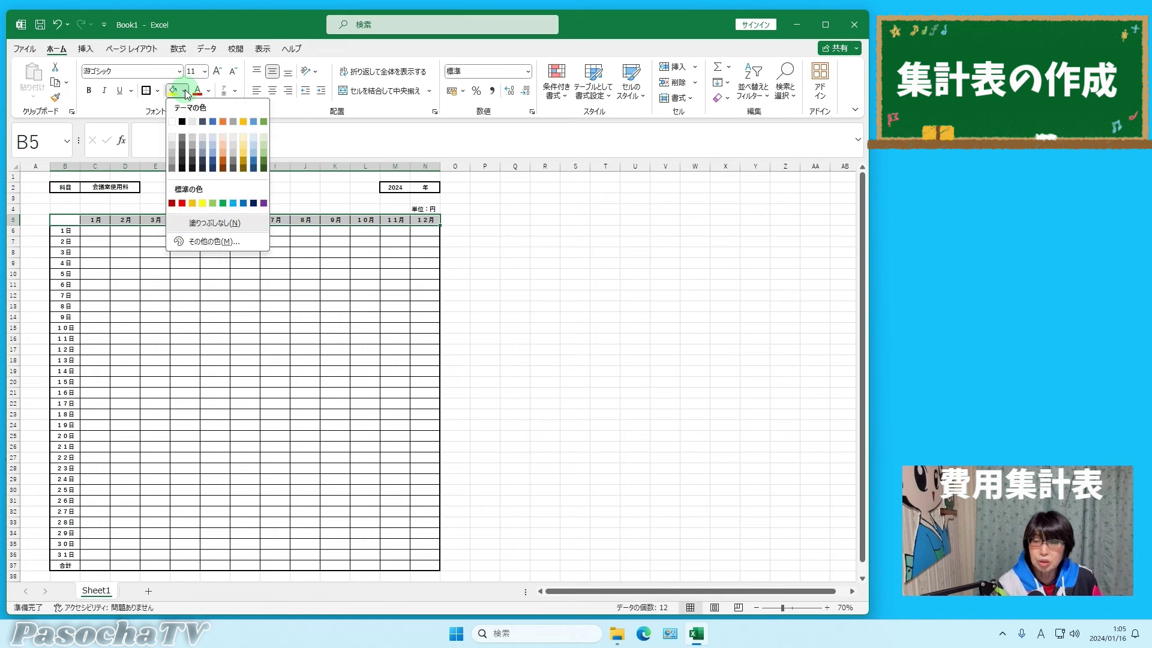
{"action": "left_click", "coordinate": [254, 122]}
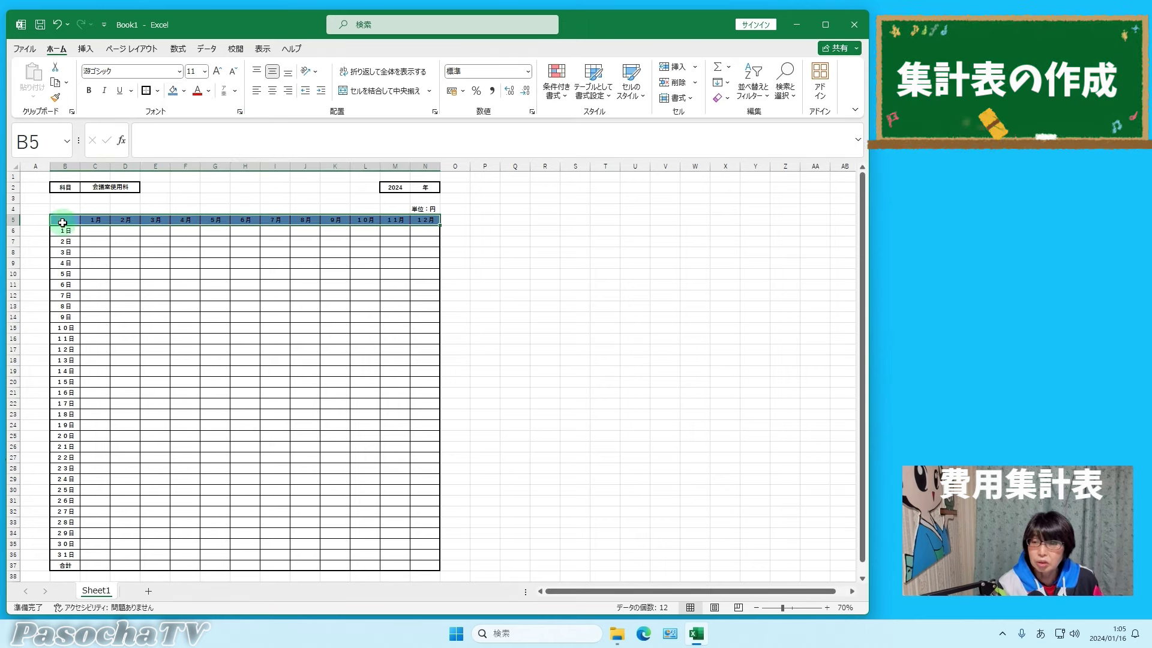
- Fill the day and total labels B6:B37 with the same blue theme colour as the month header
{"action": "left_click_drag", "start_coordinate": [64, 233], "coordinate": [74, 560]}
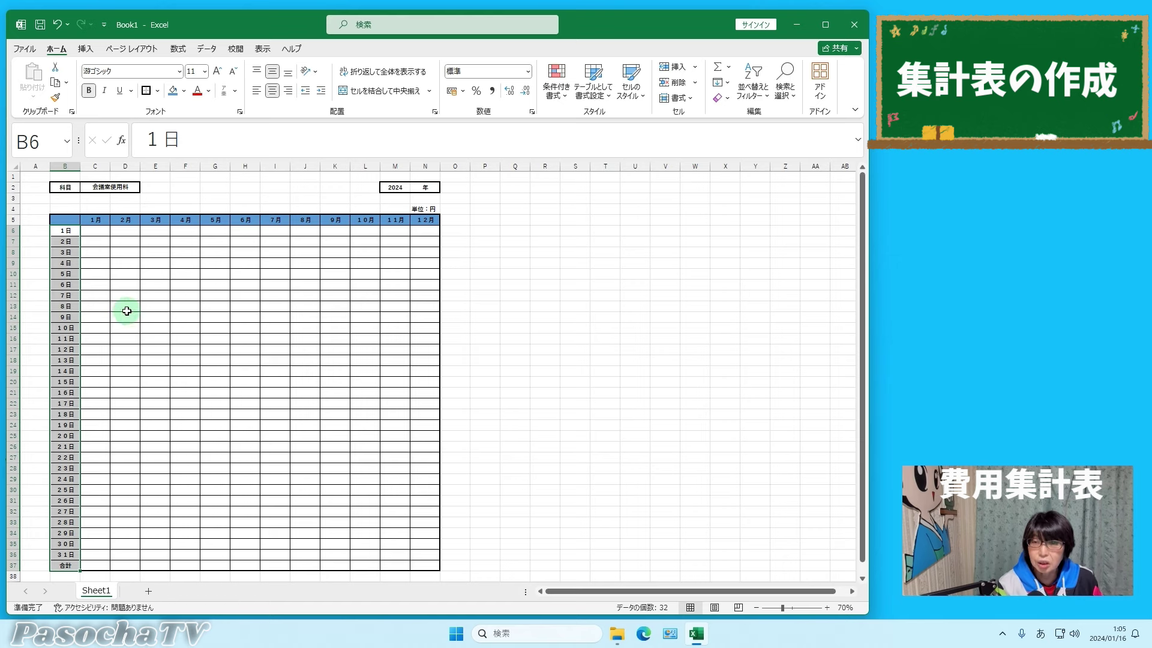
{"action": "left_click", "coordinate": [185, 90]}
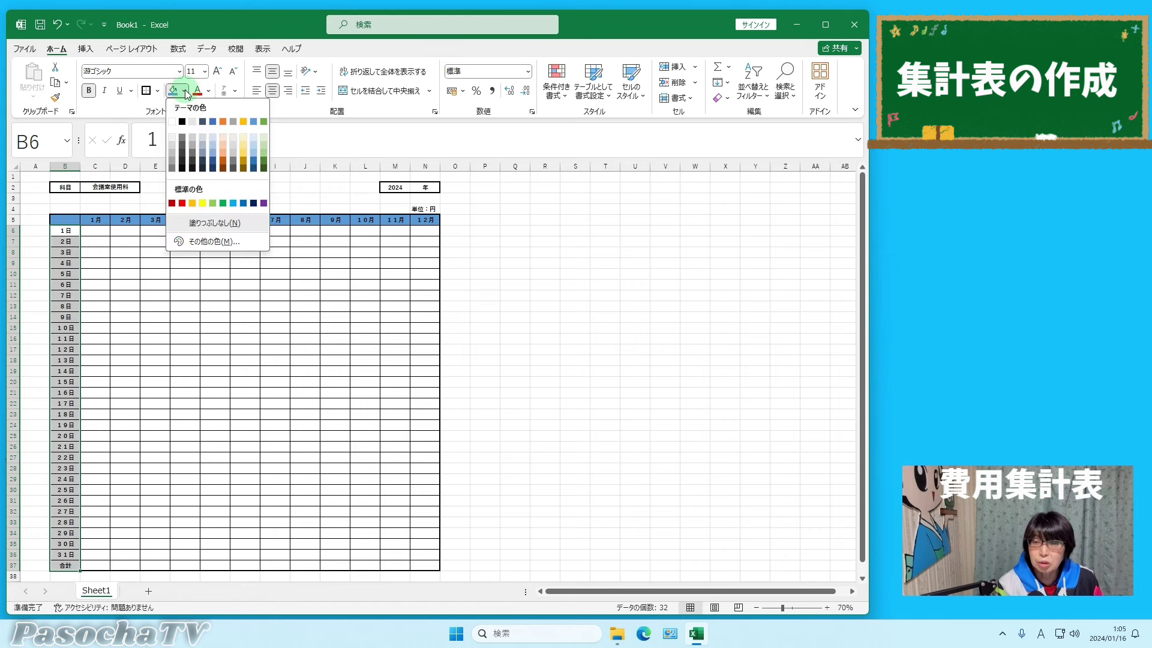
{"action": "left_click", "coordinate": [253, 124]}
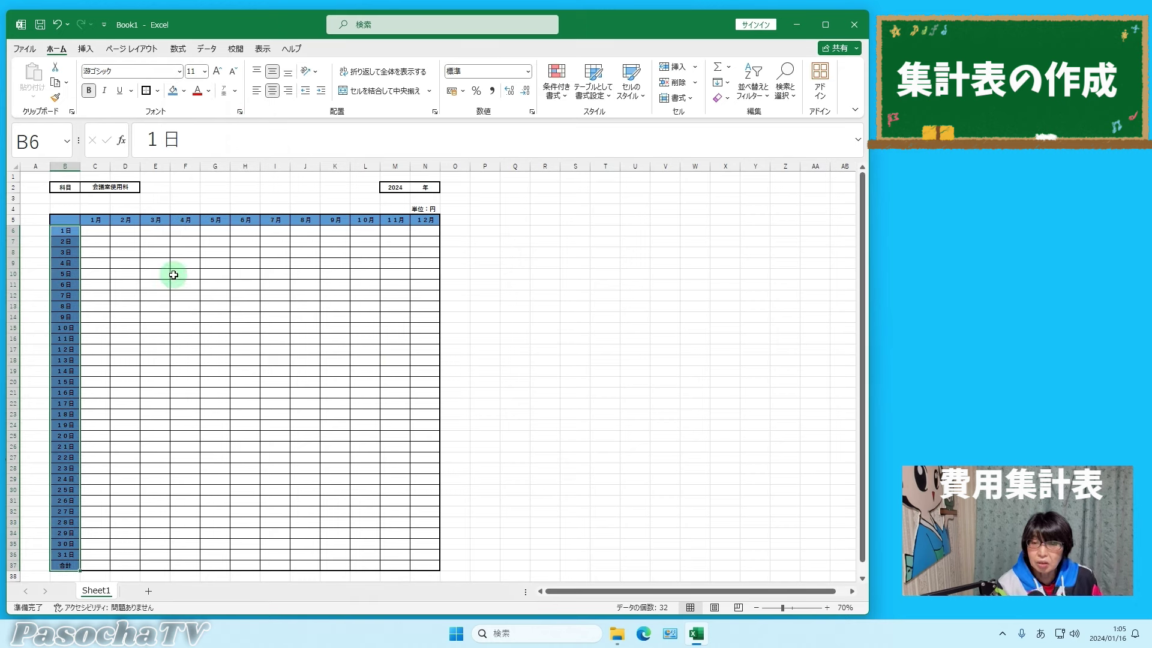
{"action": "left_click", "coordinate": [553, 311]}
- Apply a double bottom border (下二重罫線) to the 31日 row, B36:N36, to separate it from the total row
{"action": "scroll", "coordinate": [553, 311], "scroll_direction": "up", "scroll_amount": 1}
{"action": "left_click_drag", "start_coordinate": [67, 550], "coordinate": [481, 549]}
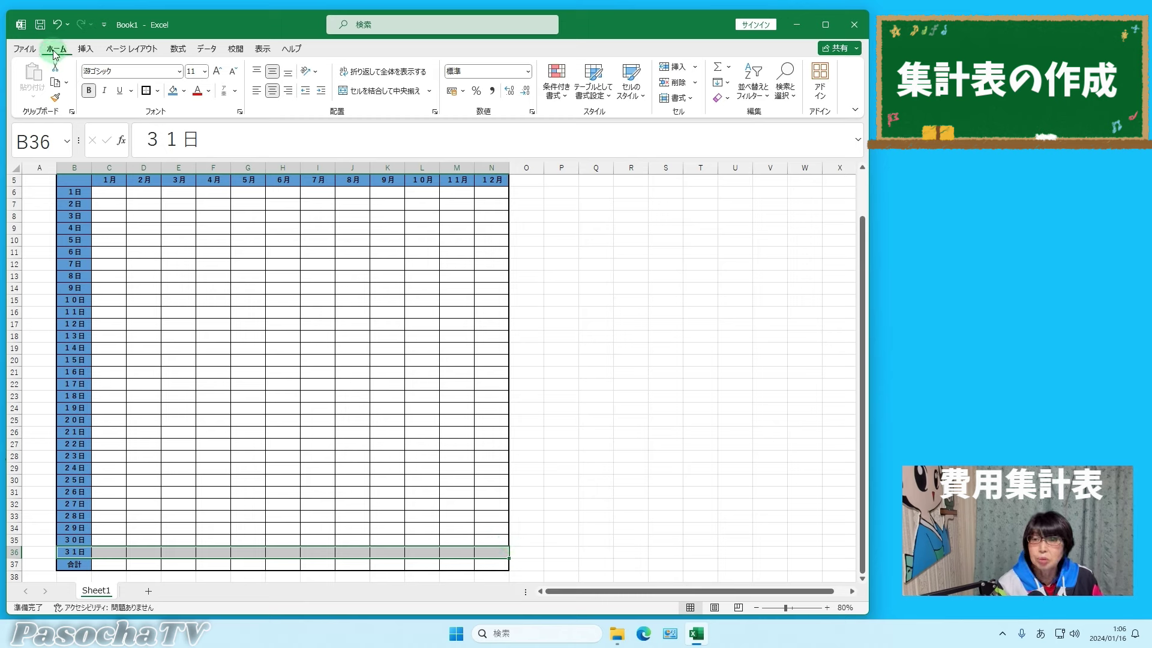
{"action": "left_click", "coordinate": [157, 93]}
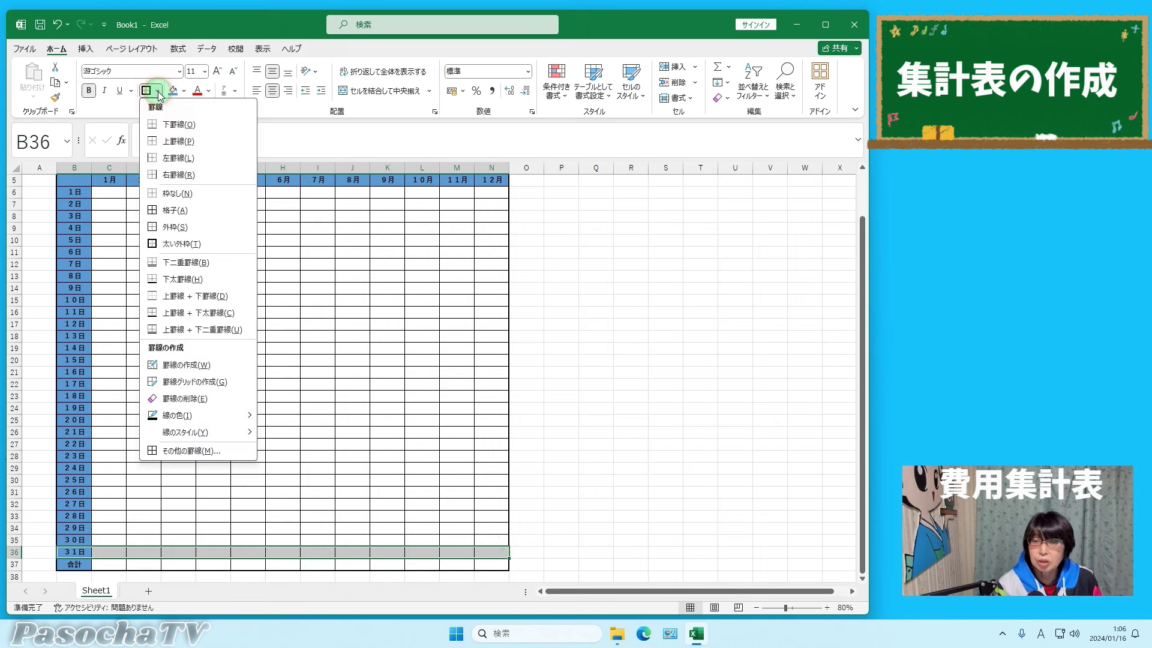
{"action": "left_click", "coordinate": [184, 264]}
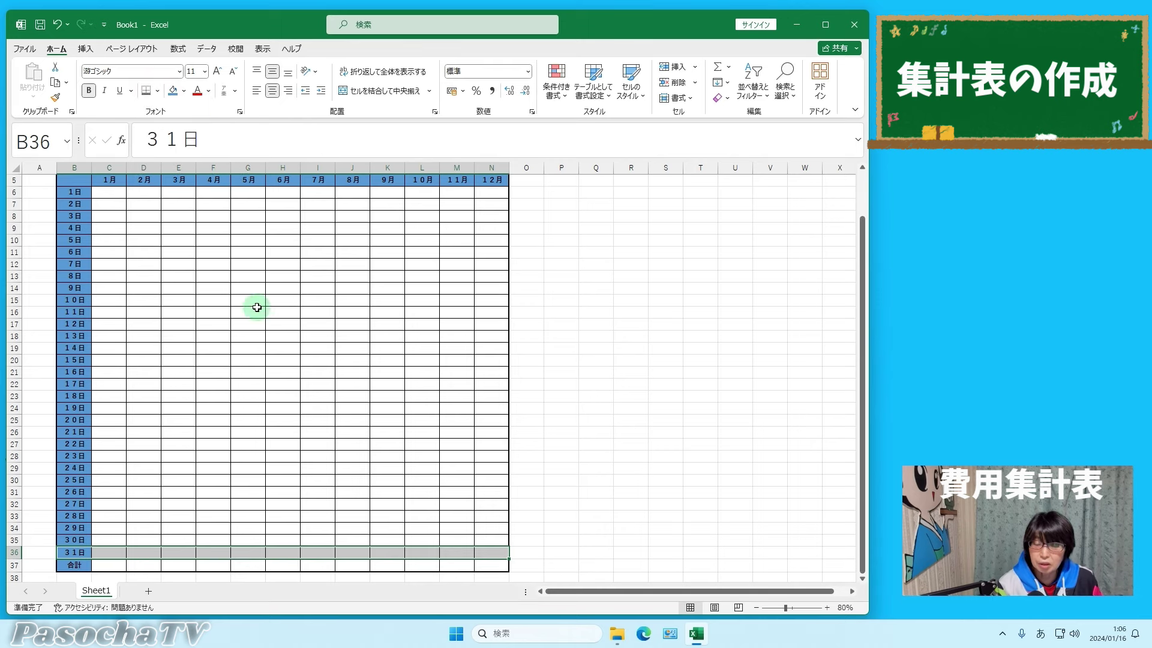
{"action": "left_click", "coordinate": [600, 462]}
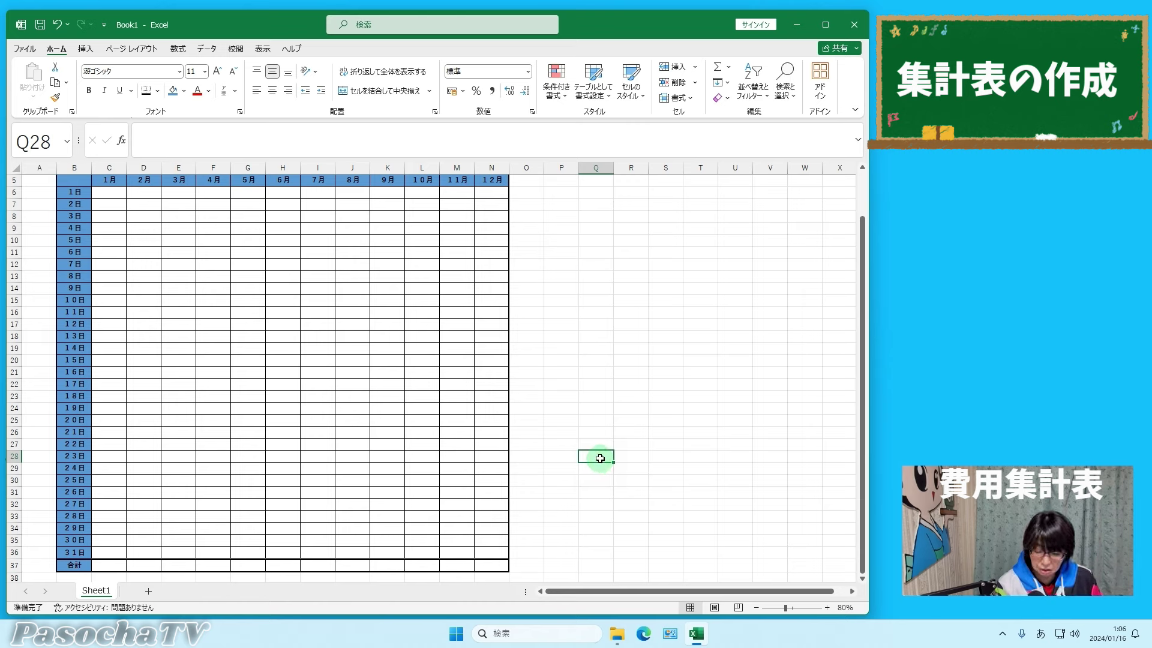
- Enter the formula =SUM(C6:C36) in the 1月 total cell C37 with AutoSum
{"action": "left_click_drag", "start_coordinate": [97, 567], "coordinate": [482, 562]}
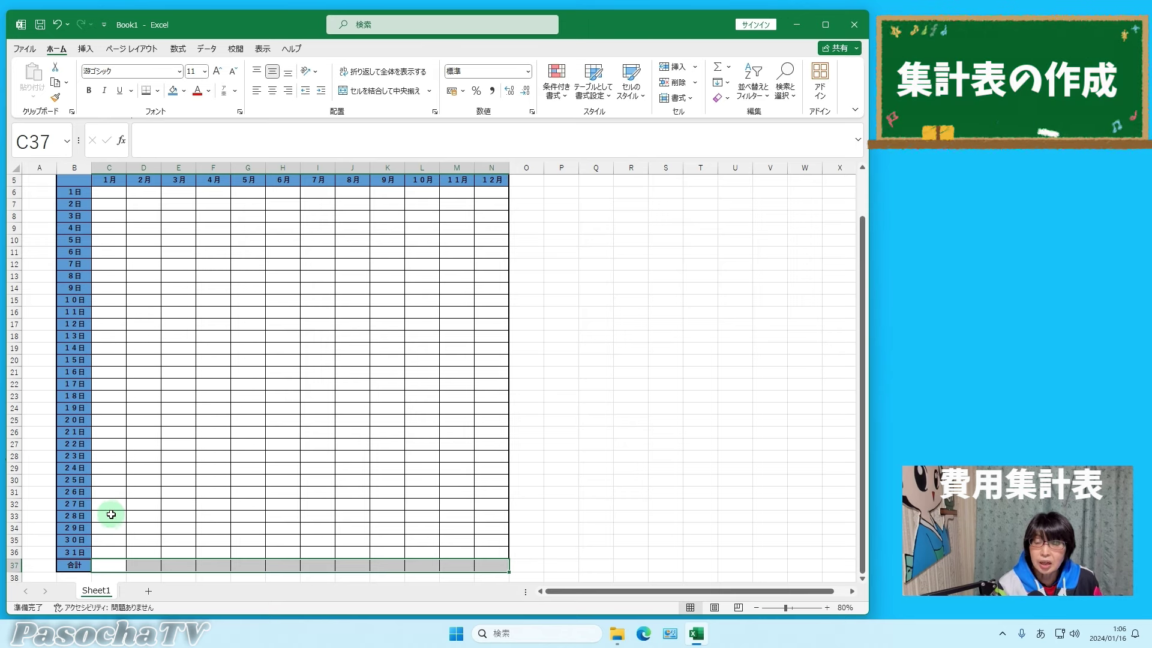
{"action": "left_click", "coordinate": [632, 472]}
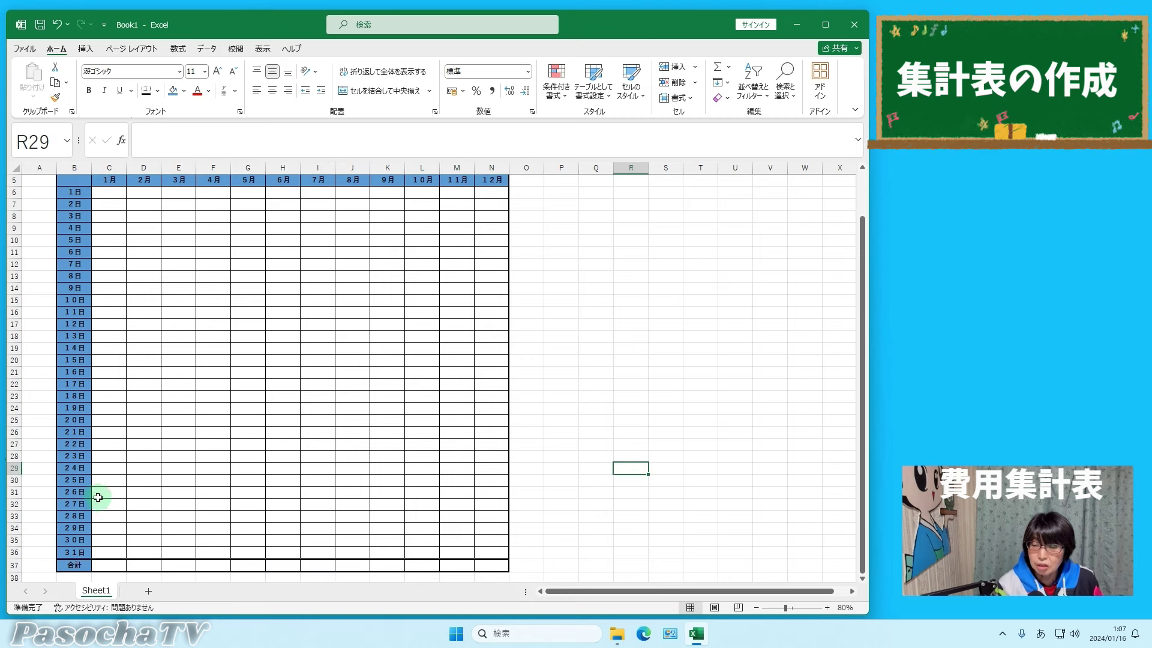
{"action": "left_click", "coordinate": [99, 565]}
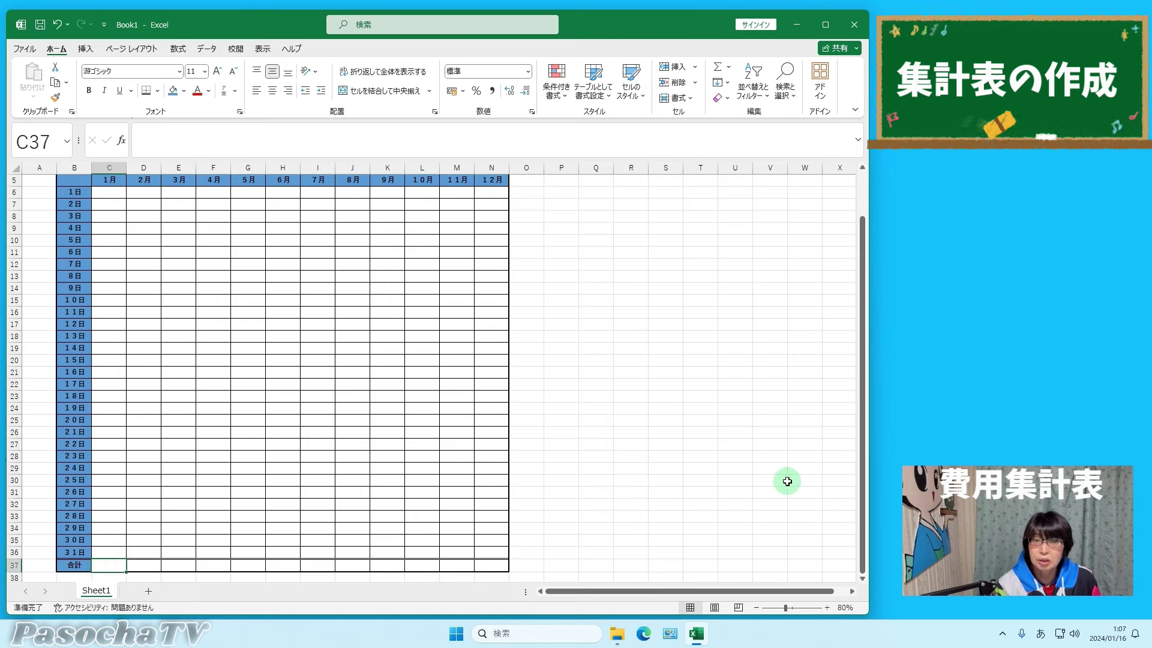
{"action": "left_click", "coordinate": [720, 70]}
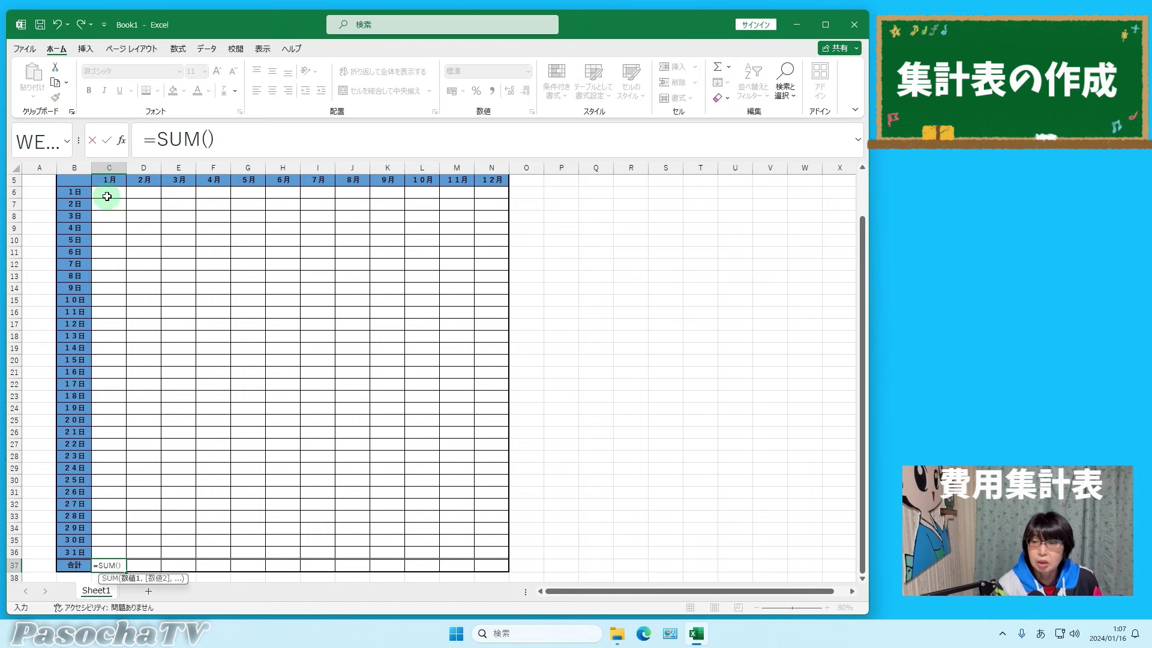
{"action": "left_click_drag", "start_coordinate": [110, 192], "coordinate": [106, 551]}
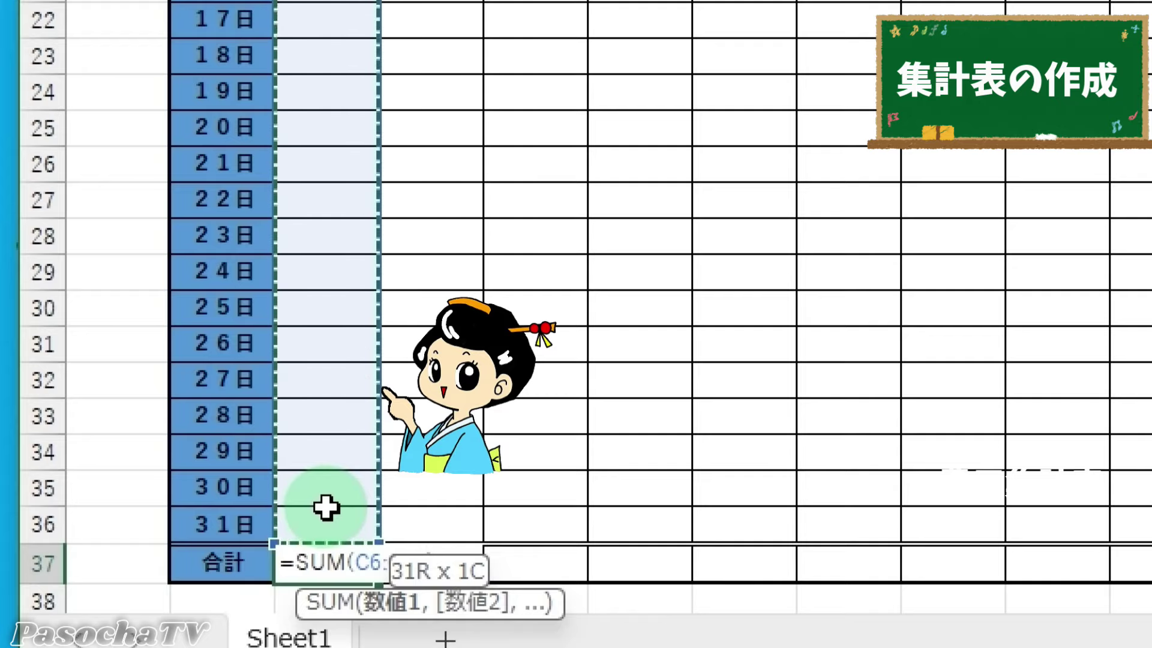
{"action": "left_click", "coordinate": [325, 503], "text": "shift"}
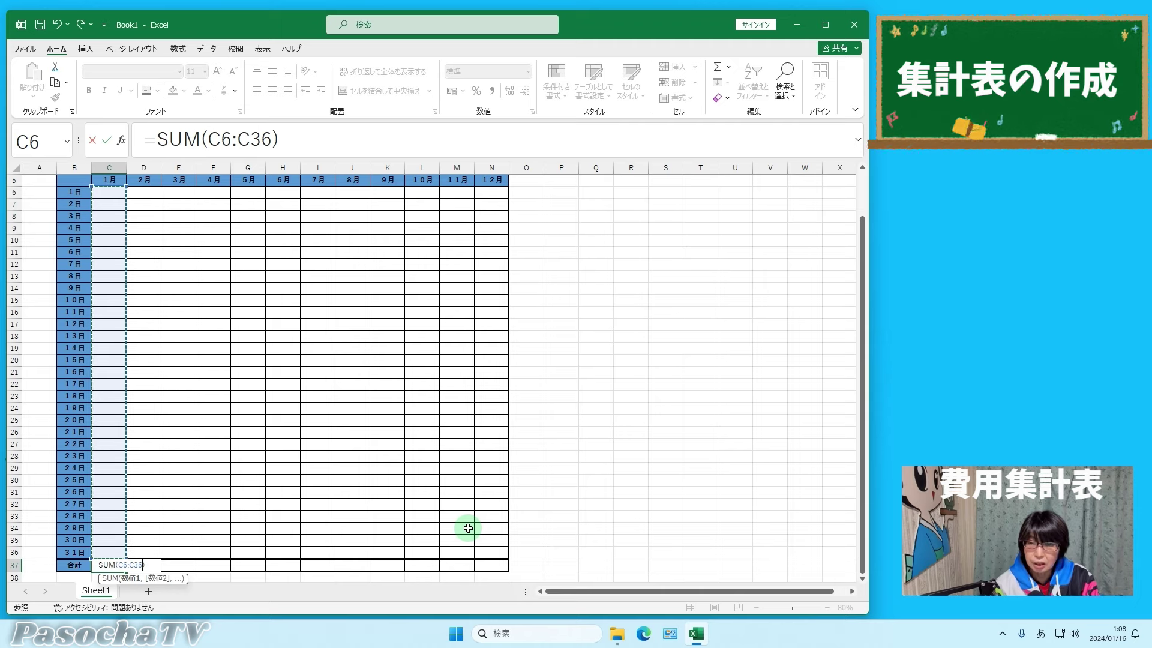
{"action": "key", "text": "Return"}
- Autofill the total formula from C37 across to N37 and make the totals C37:N37 bold
{"action": "scroll", "coordinate": [286, 339], "scroll_direction": "up", "scroll_amount": 1}
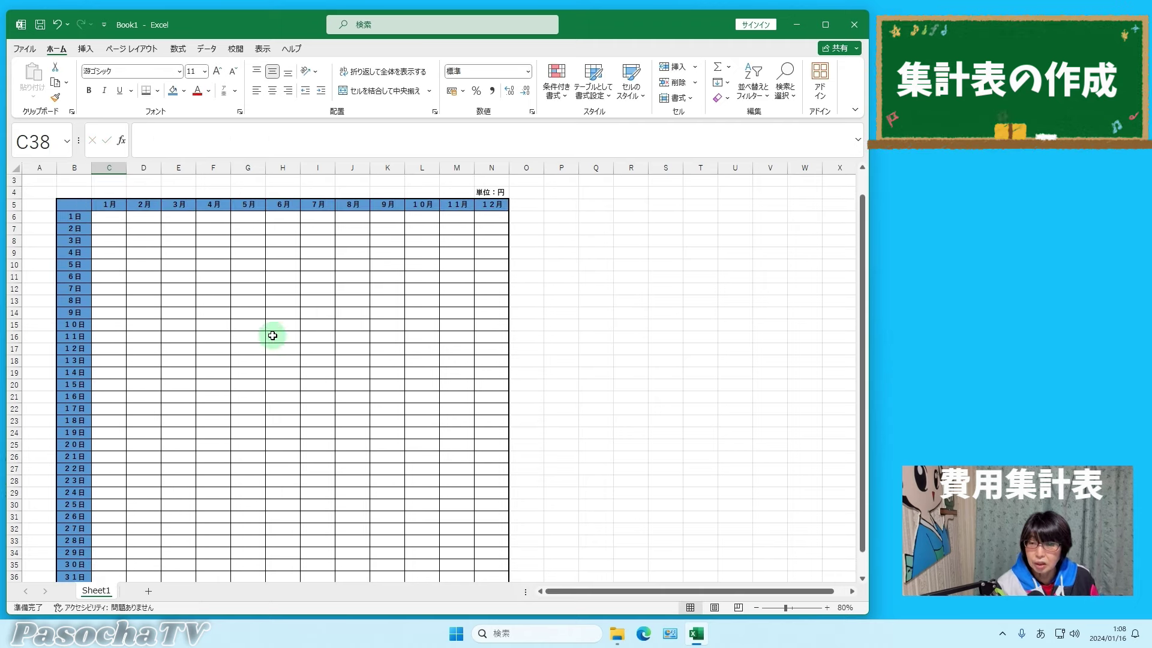
{"action": "scroll", "coordinate": [138, 322], "scroll_direction": "down", "scroll_amount": 1}
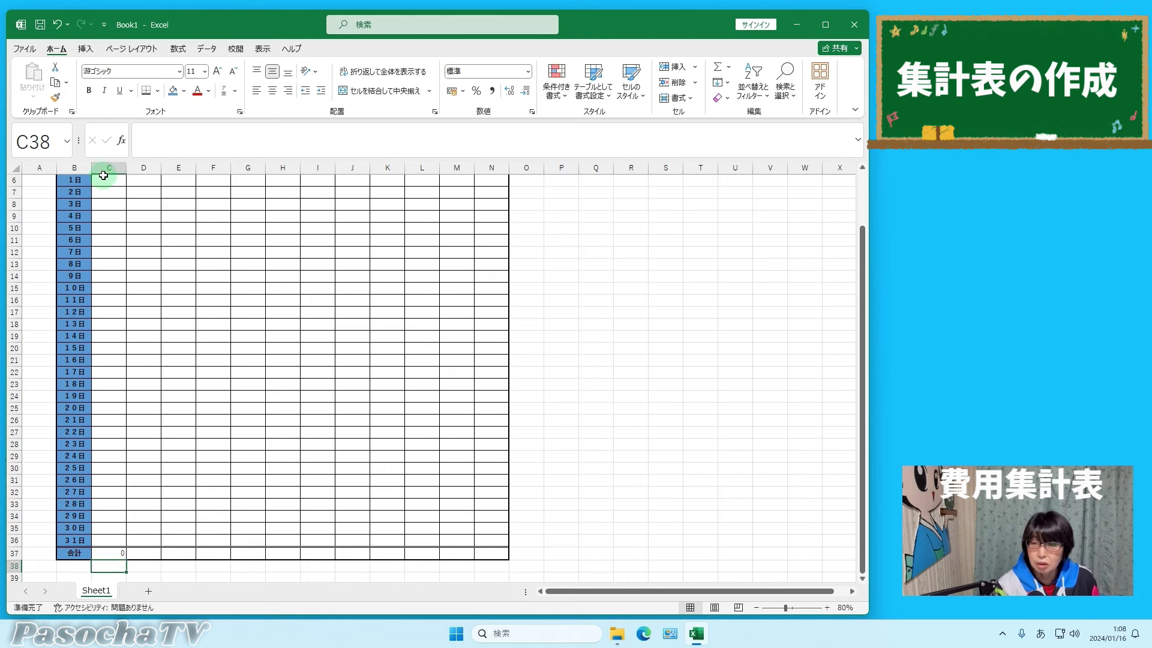
{"action": "left_click", "coordinate": [105, 552]}
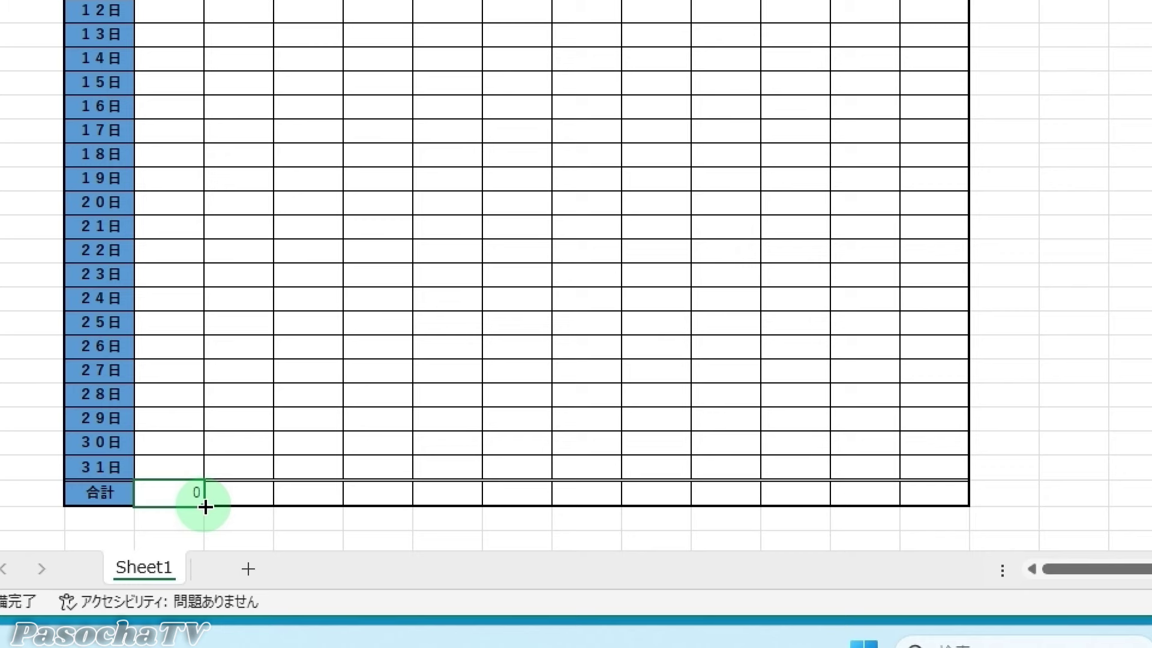
{"action": "left_click_drag", "start_coordinate": [205, 507], "coordinate": [960, 507]}
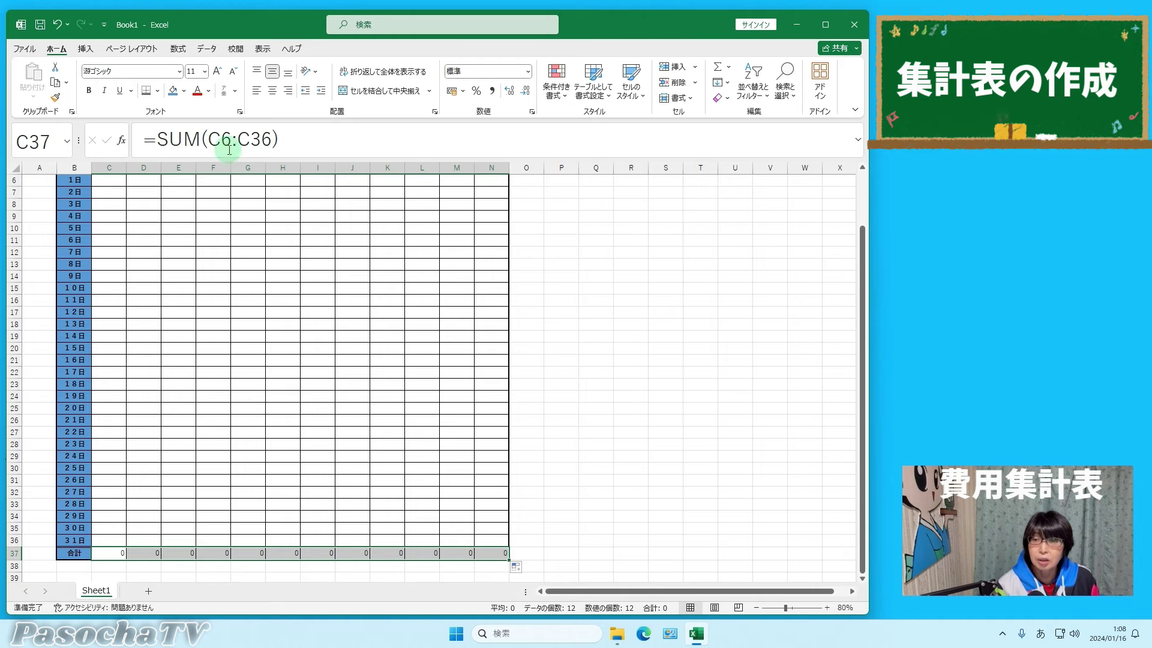
{"action": "left_click", "coordinate": [87, 91]}
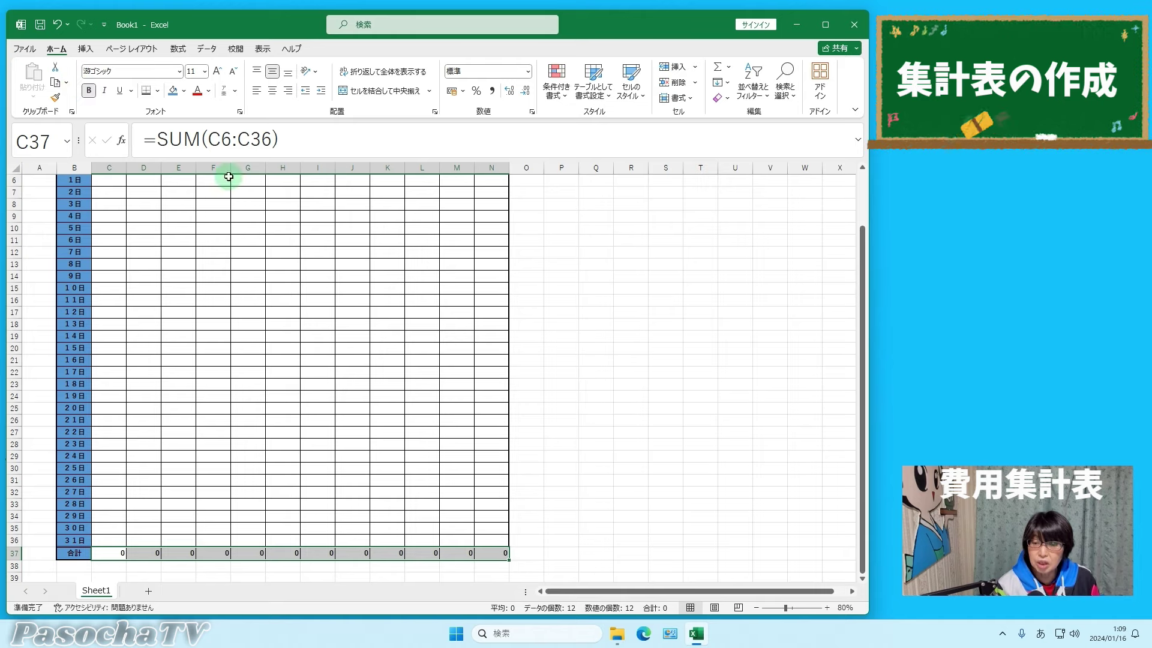
- Apply the comma style to the amount and total cells C6:N37
{"action": "scroll", "coordinate": [247, 359], "scroll_direction": "up", "scroll_amount": 2}
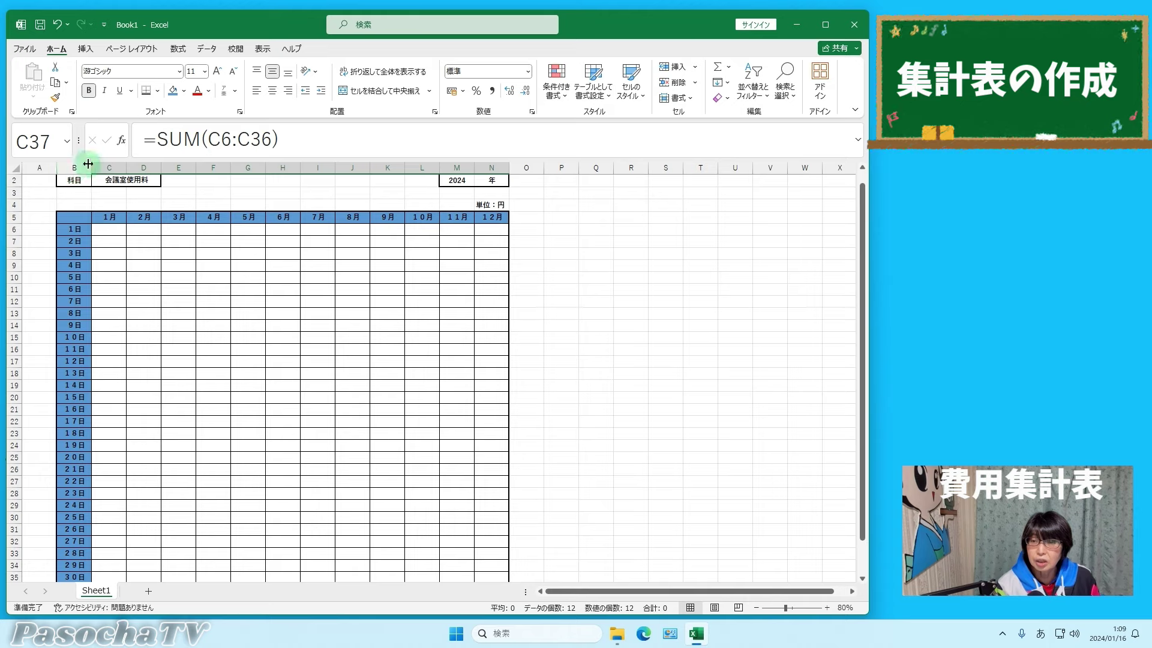
{"action": "left_click_drag", "start_coordinate": [109, 231], "coordinate": [484, 548]}
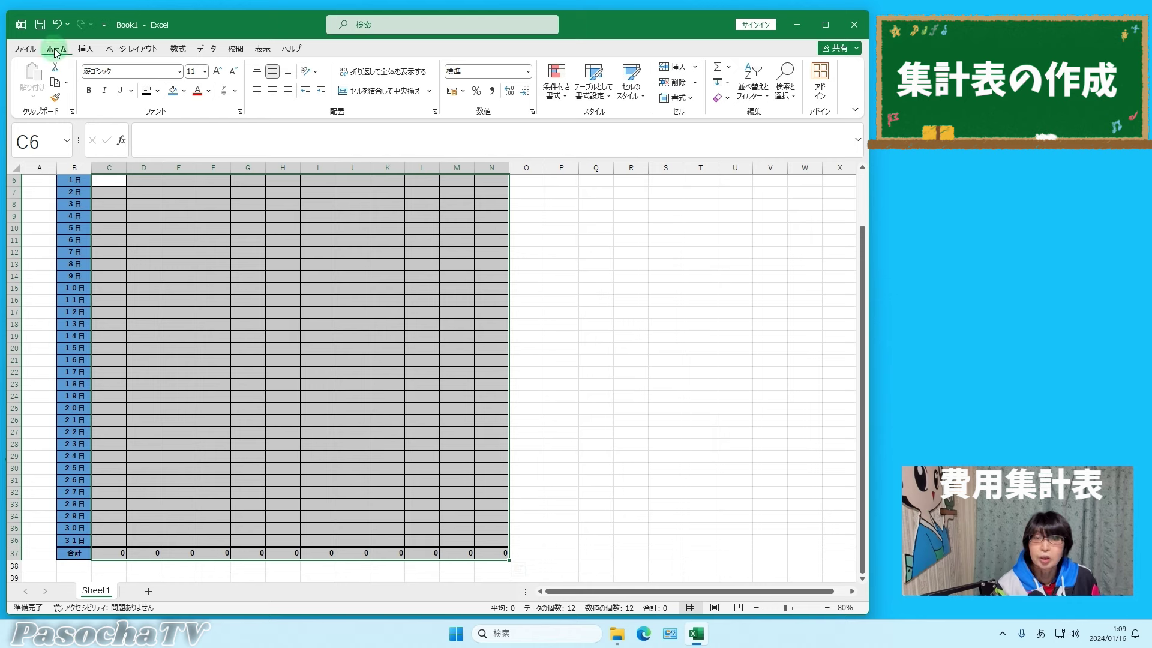
{"action": "left_click", "coordinate": [492, 93]}
{"action": "scroll", "coordinate": [532, 342], "scroll_direction": "up", "scroll_amount": 1}
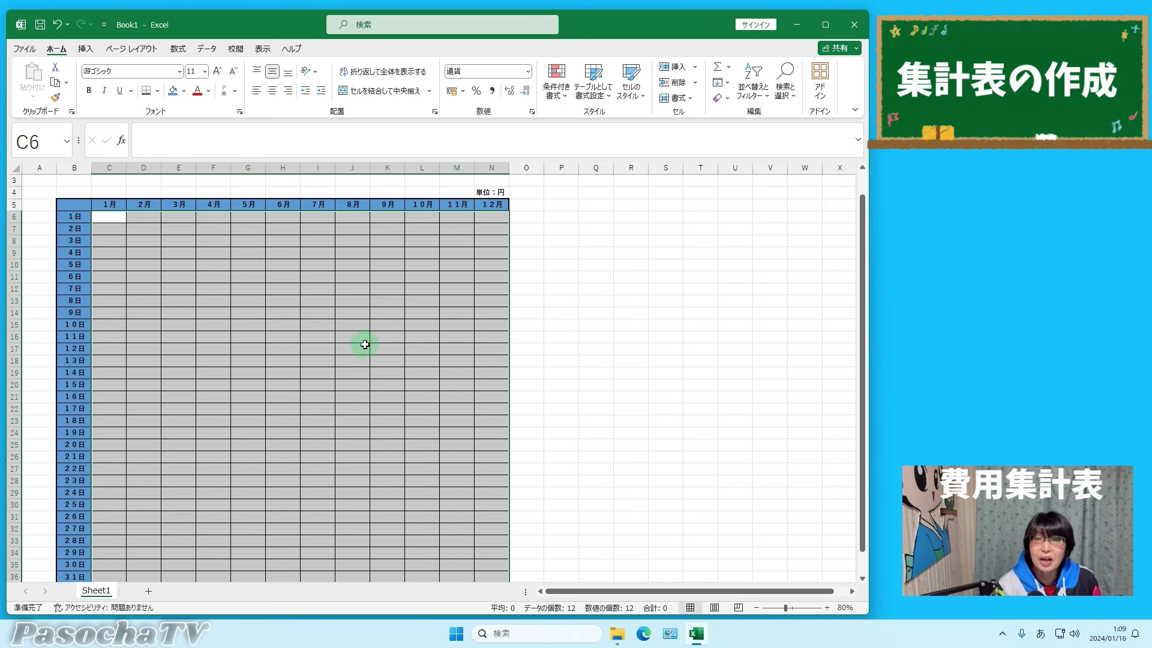
{"action": "left_click", "coordinate": [612, 218]}
{"action": "scroll", "coordinate": [642, 281], "scroll_direction": "up", "scroll_amount": 1}
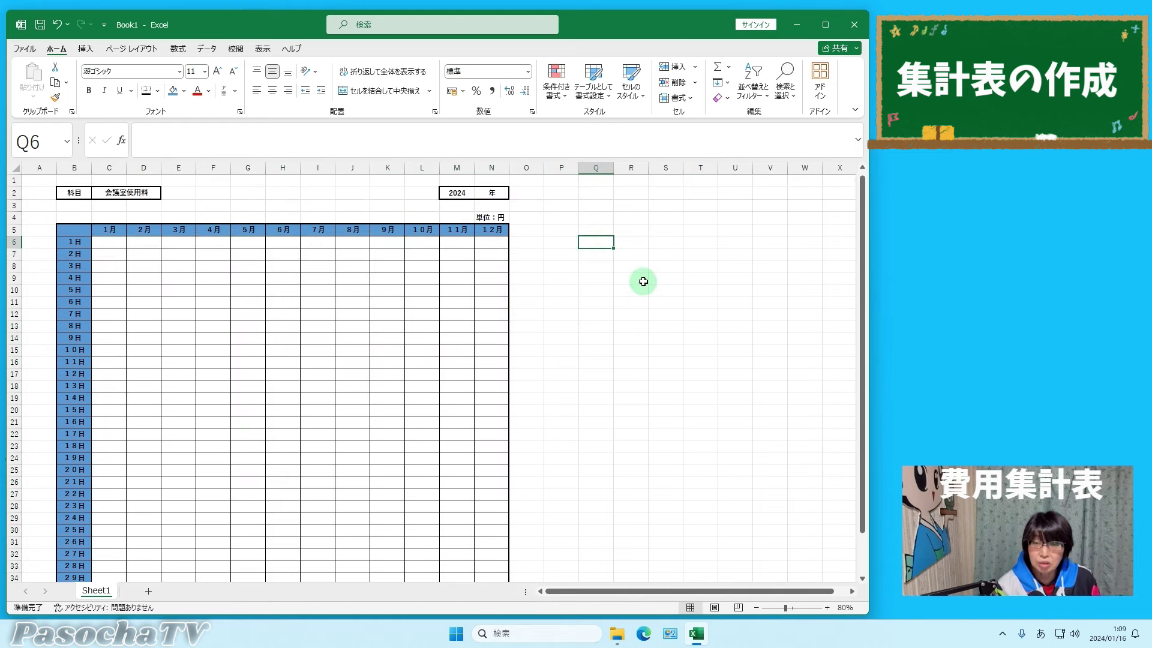
- Rename the worksheet Sheet1 as 会議室使用料集計2024
{"action": "scroll", "coordinate": [319, 403], "scroll_direction": "down", "scroll_amount": 2}
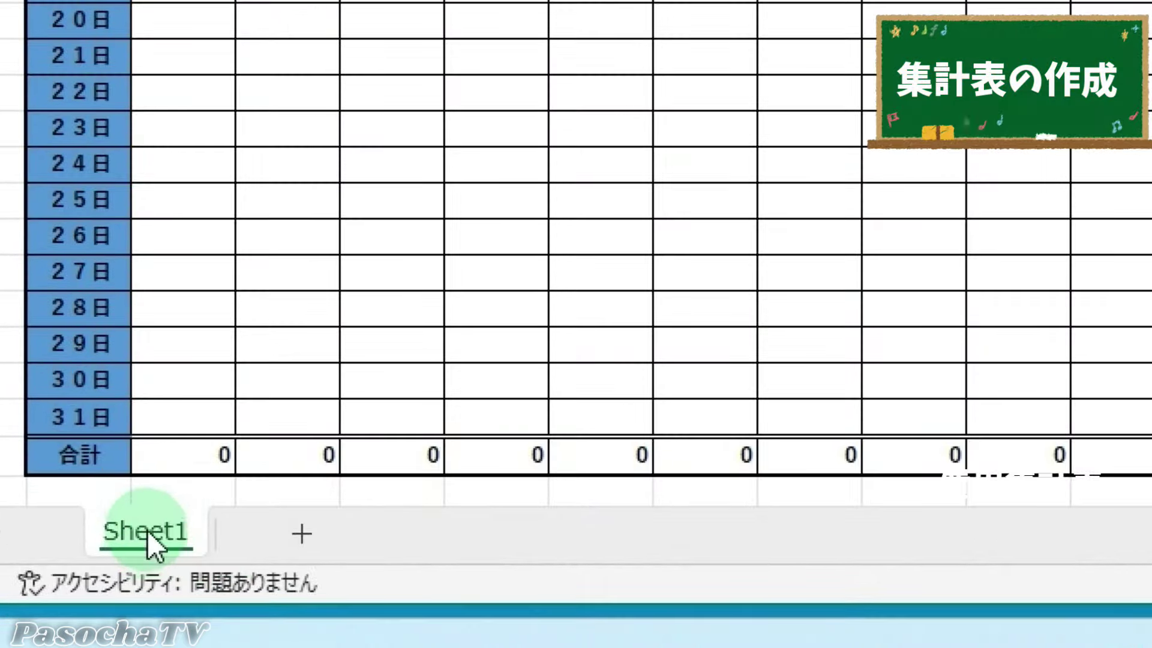
{"action": "left_click", "coordinate": [147, 535]}
{"action": "double_click", "coordinate": [147, 530]}
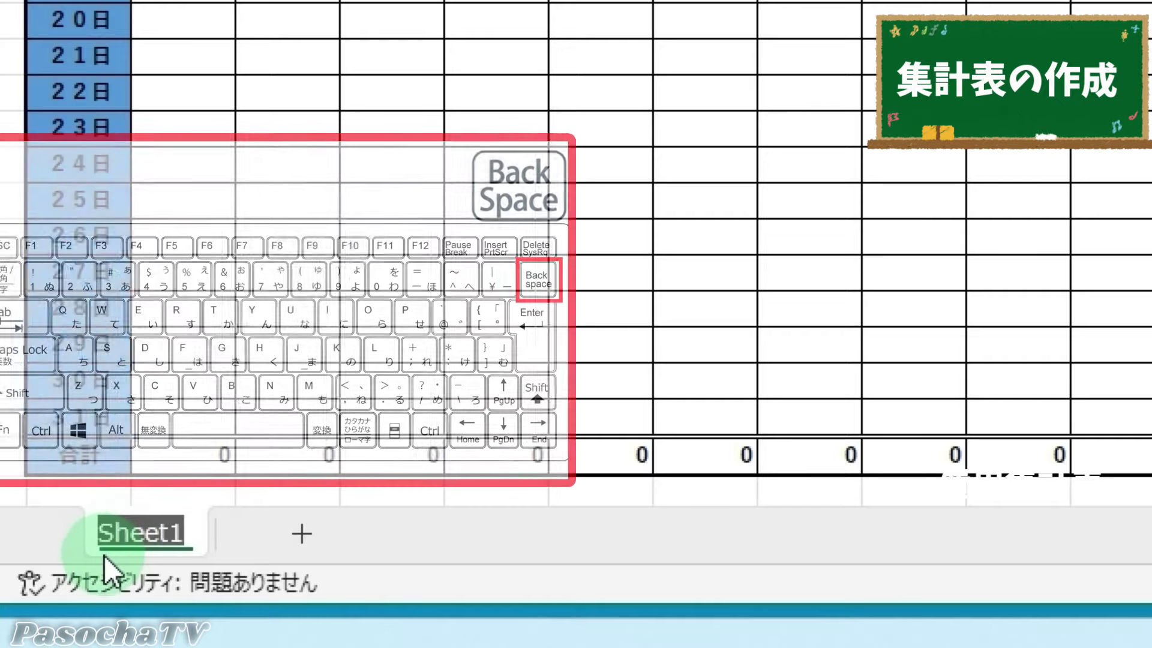
{"action": "key", "text": "BackSpace"}
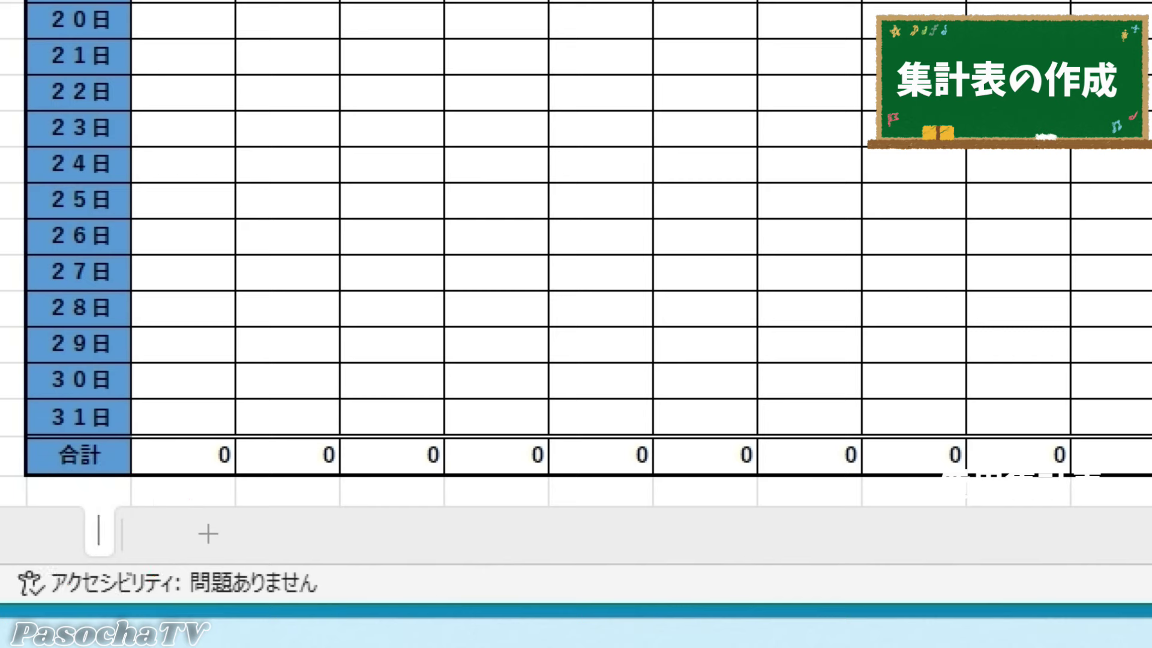
{"action": "type", "text": "k"}
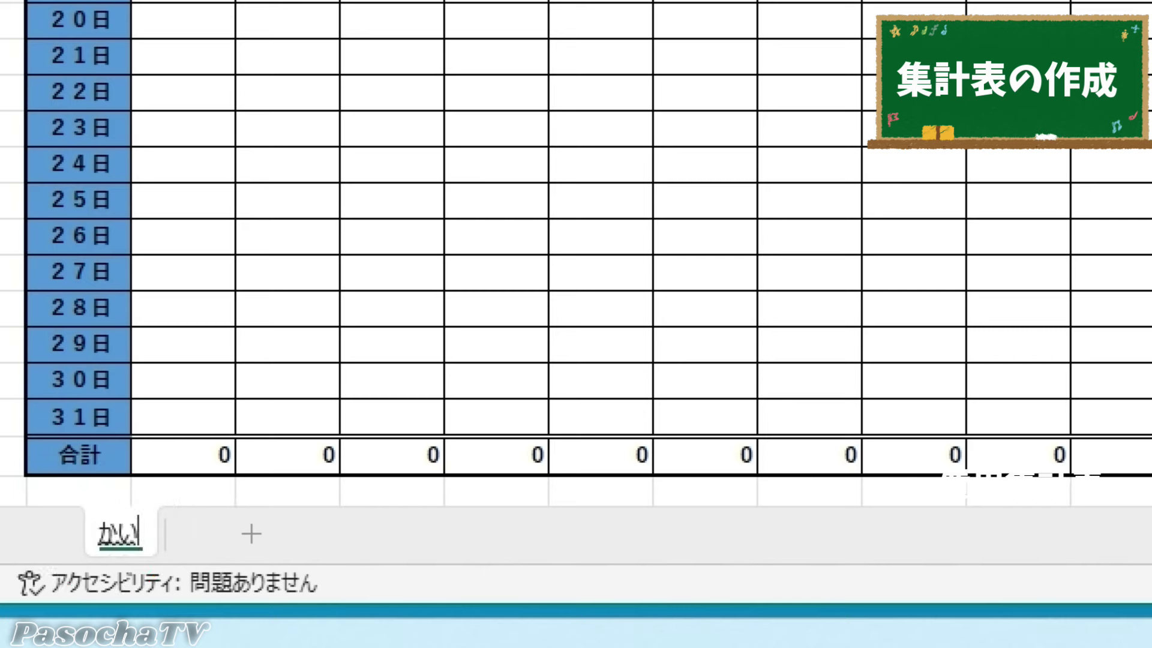
{"action": "type", "text": "ぎしつ"}
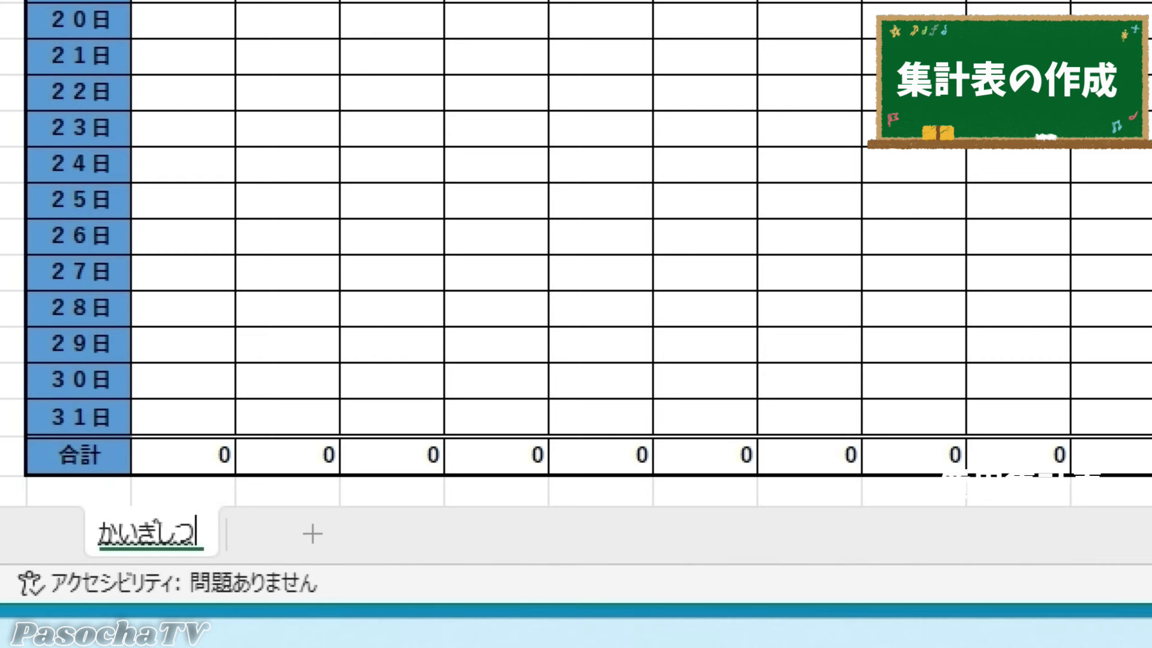
{"action": "key", "text": "space"}
{"action": "type", "text": "しようりよう"}
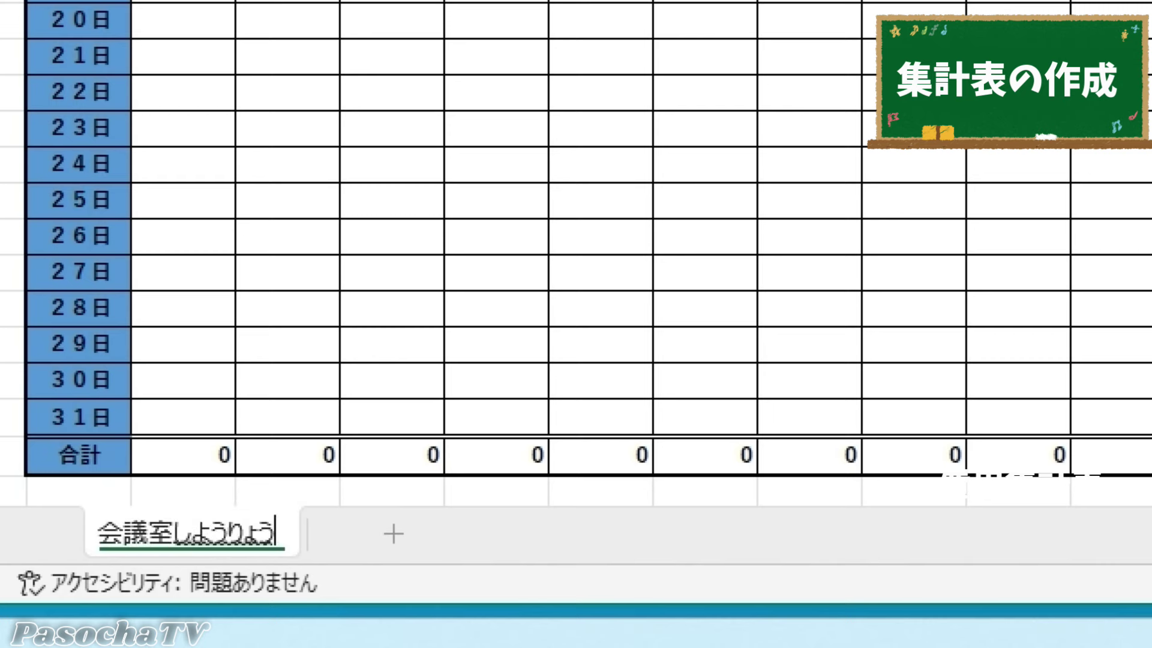
{"action": "key", "text": "space"}
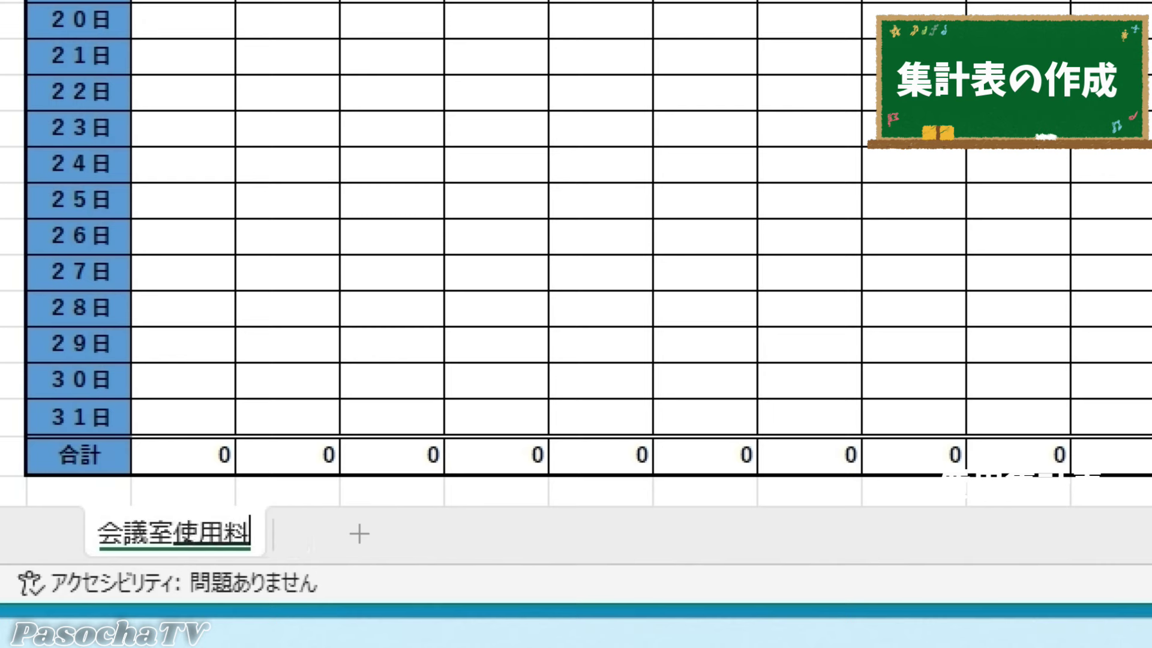
{"action": "type", "text": "しゅ"}
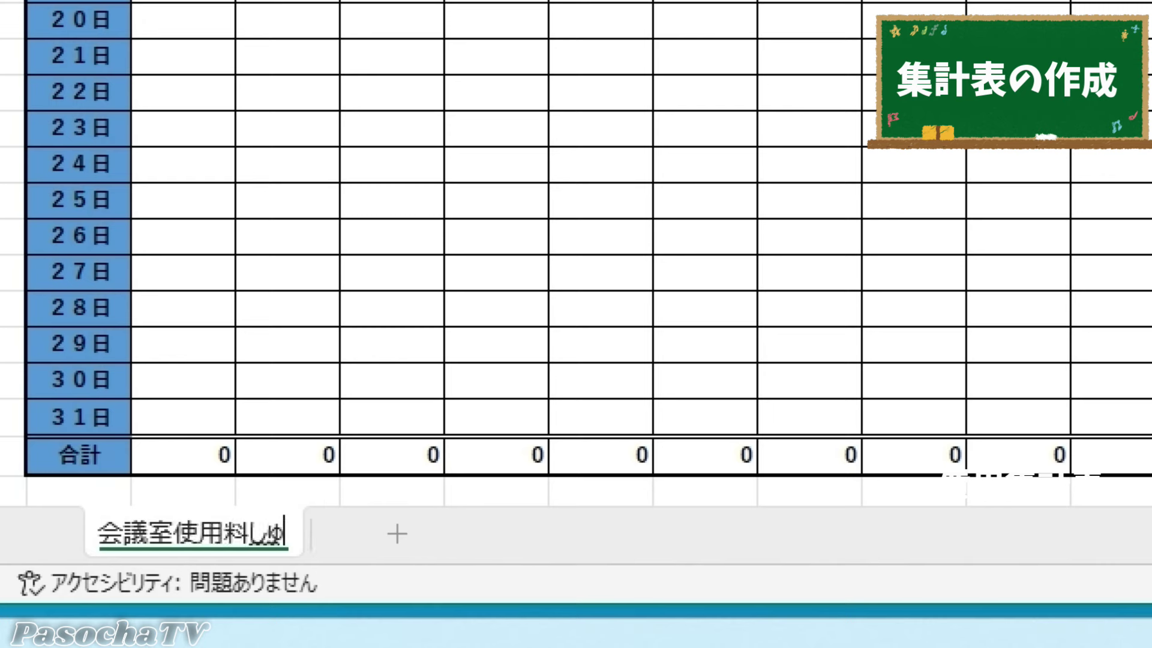
{"action": "type", "text": "うけい"}
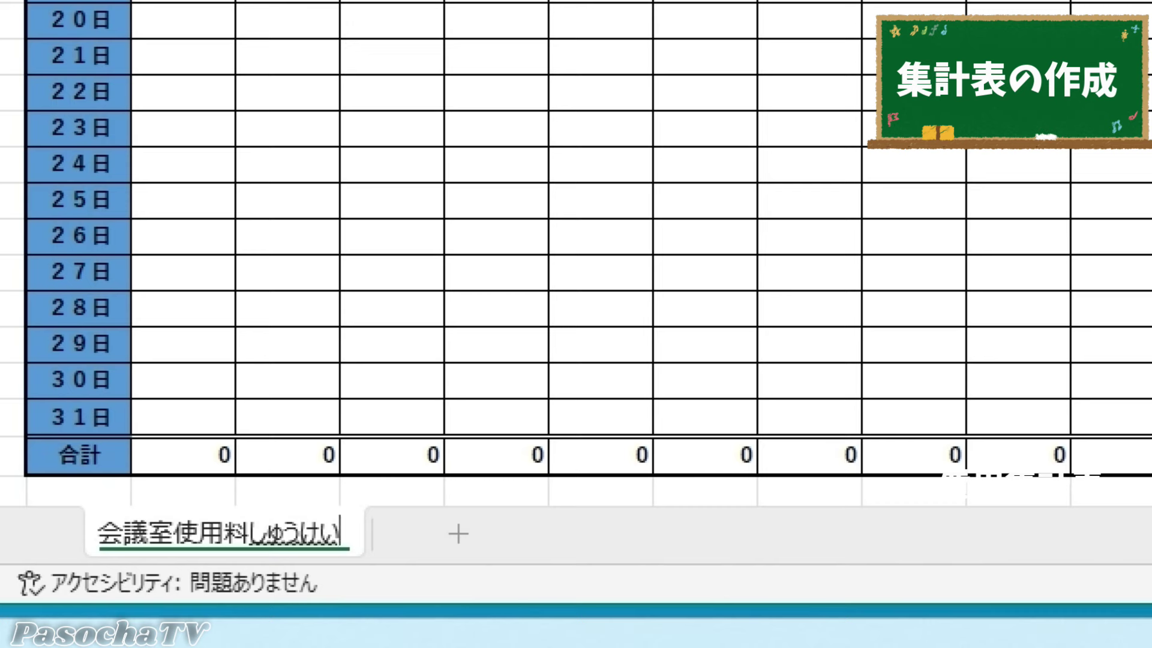
{"action": "key", "text": "space"}
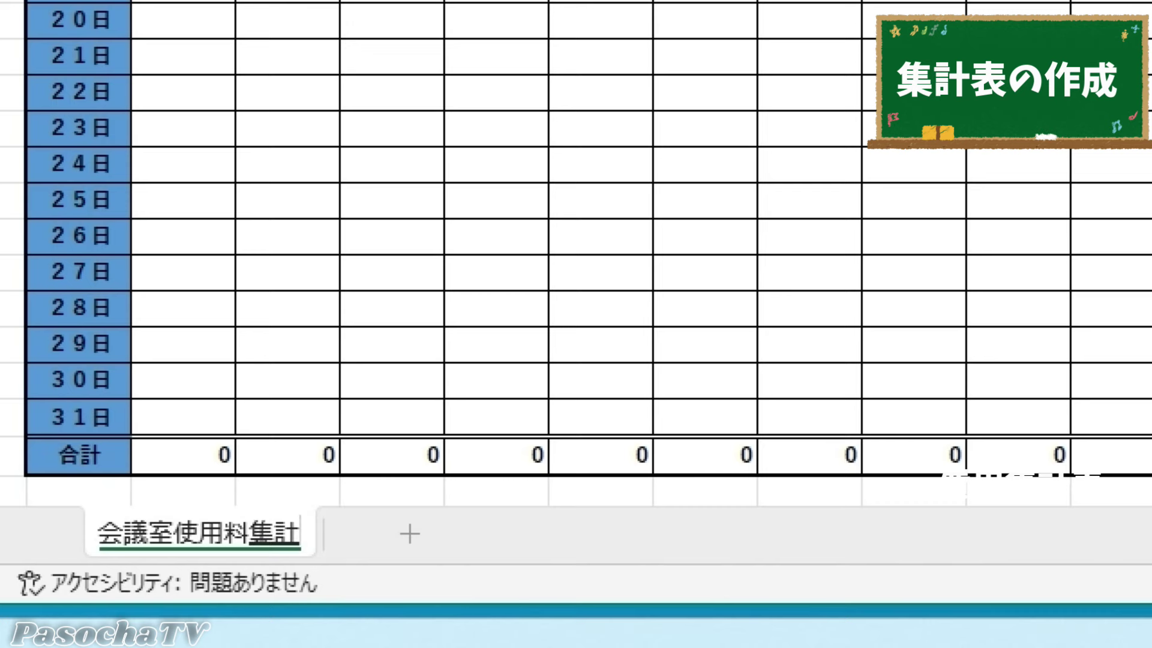
{"action": "key", "text": "Return"}
{"action": "type", "text": "2024"}
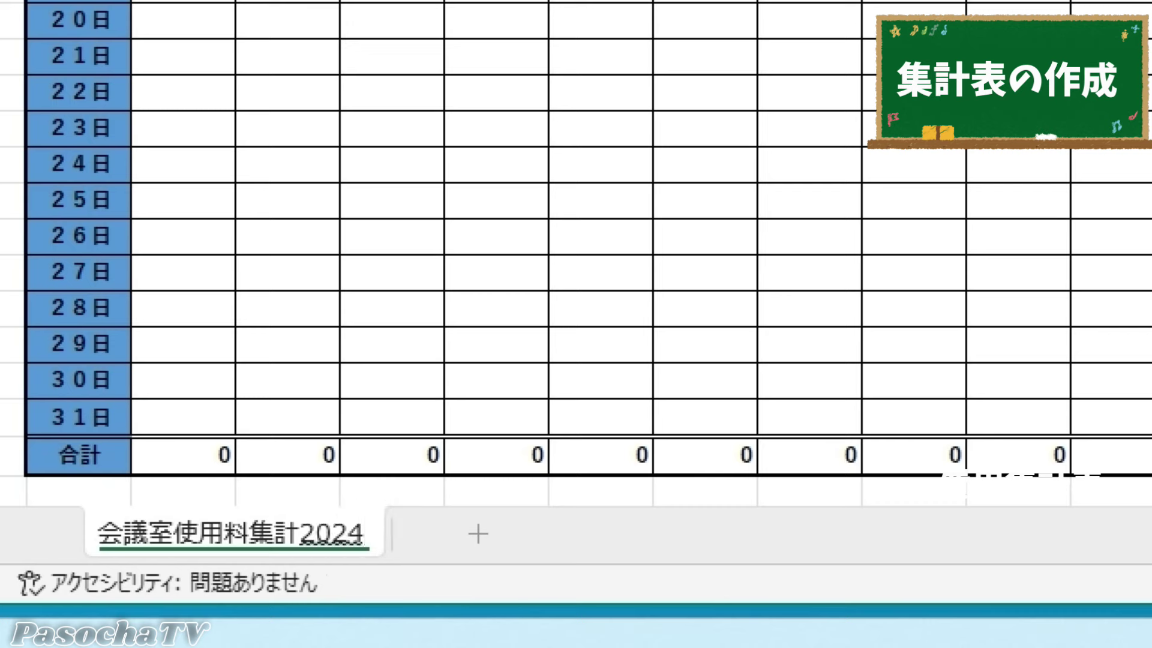
{"action": "key", "text": "Return"}
{"action": "key", "text": "Return"}
- Add a new worksheet after 会議室使用料集計2024 and enter the heading 日付 in its cell B2
{"action": "scroll", "coordinate": [614, 310], "scroll_direction": "up", "scroll_amount": 1}
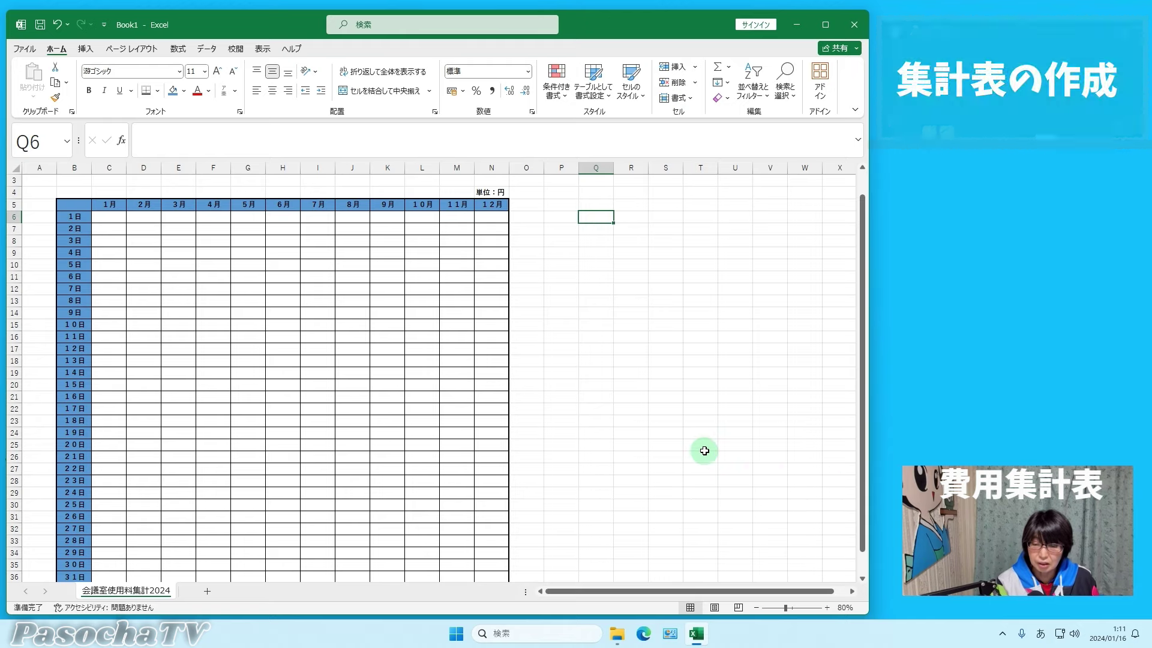
{"action": "scroll", "coordinate": [764, 327], "scroll_direction": "up", "scroll_amount": 1}
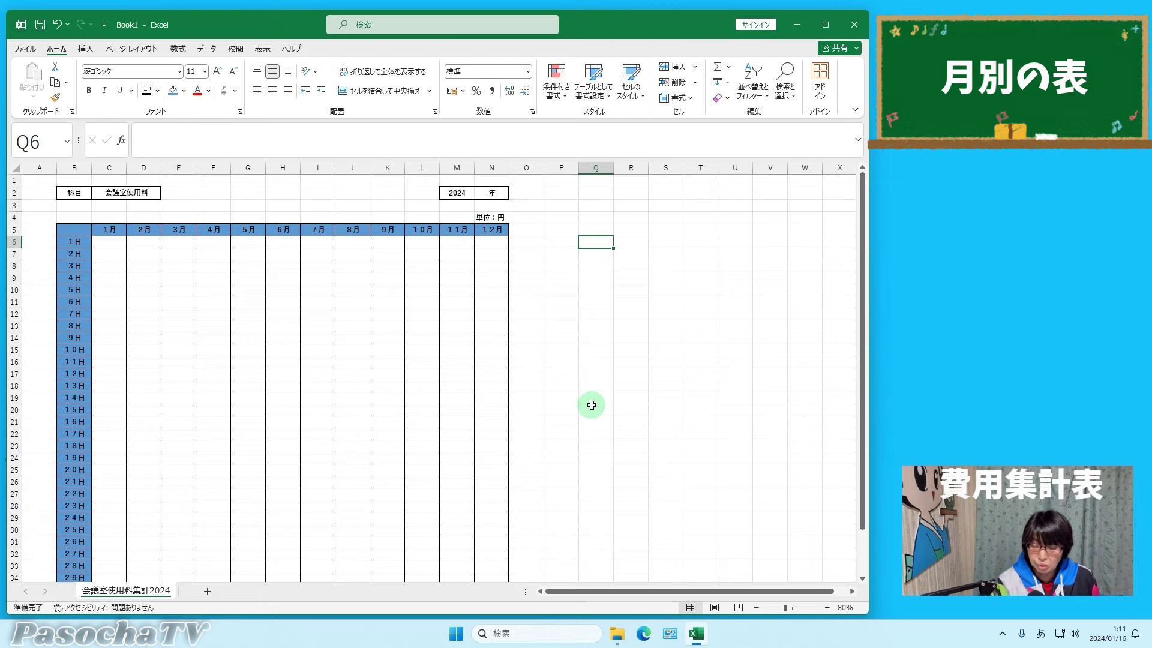
{"action": "scroll", "coordinate": [804, 368], "scroll_direction": "down", "scroll_amount": 2}
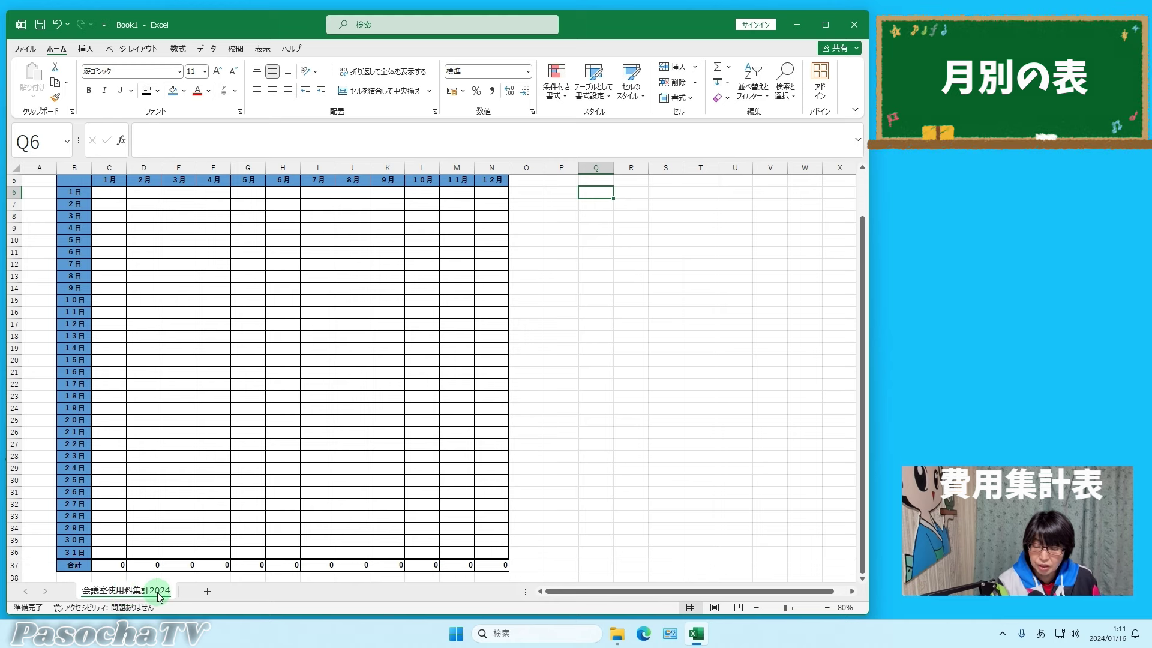
{"action": "left_click", "coordinate": [208, 593]}
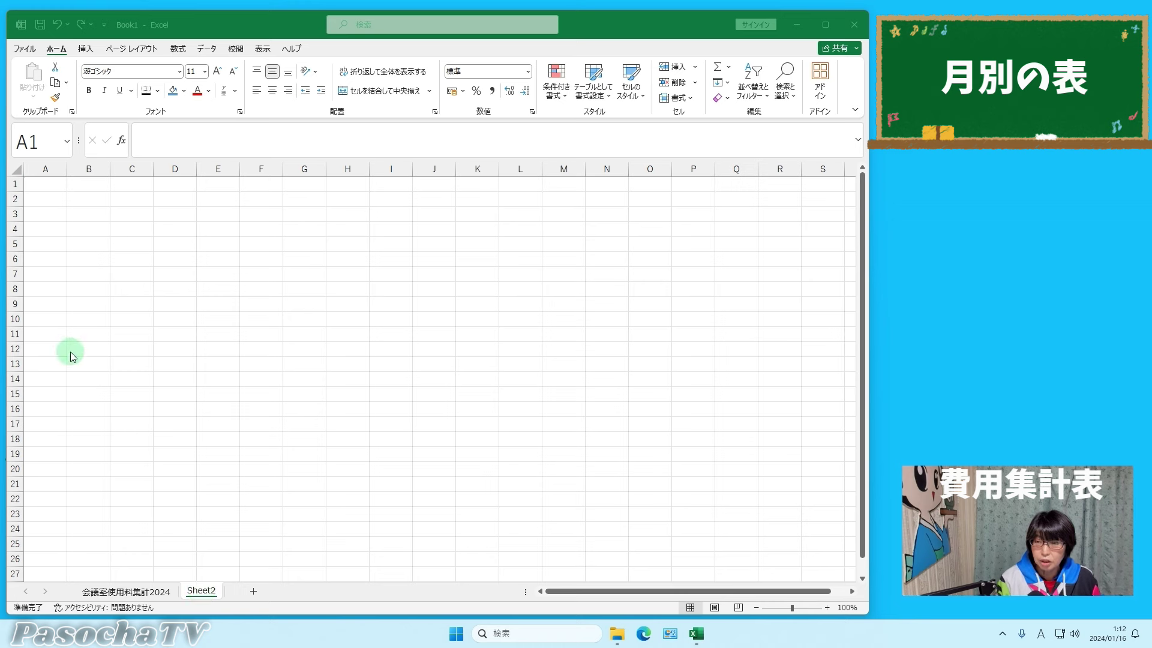
{"action": "left_click", "coordinate": [85, 200]}
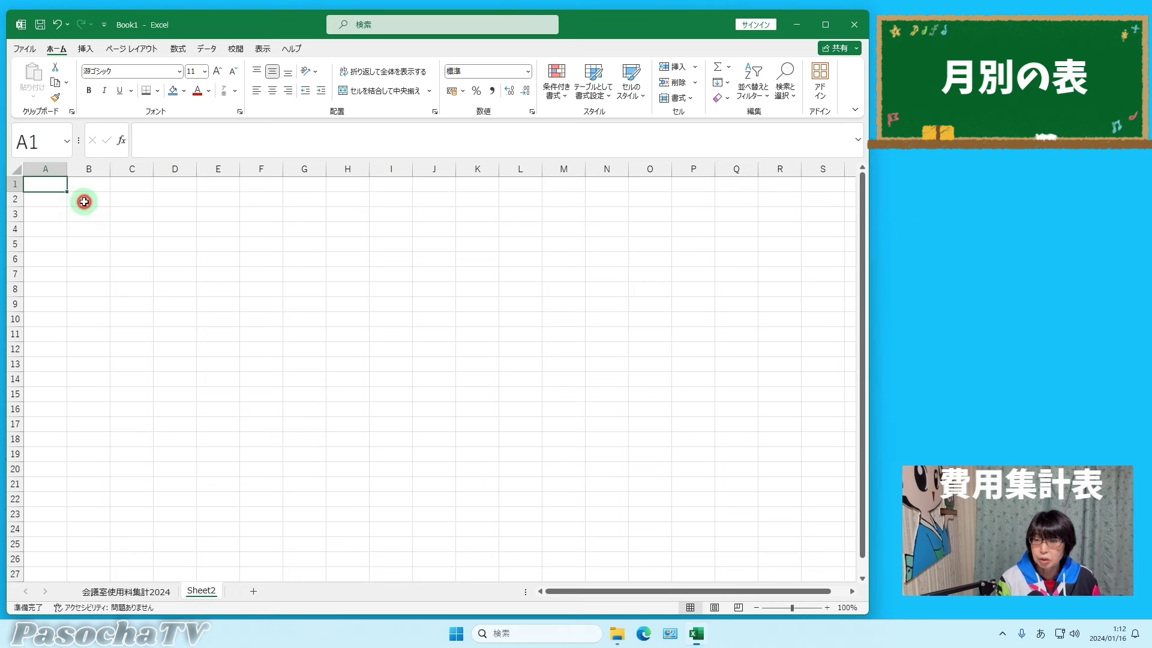
{"action": "left_click", "coordinate": [85, 201]}
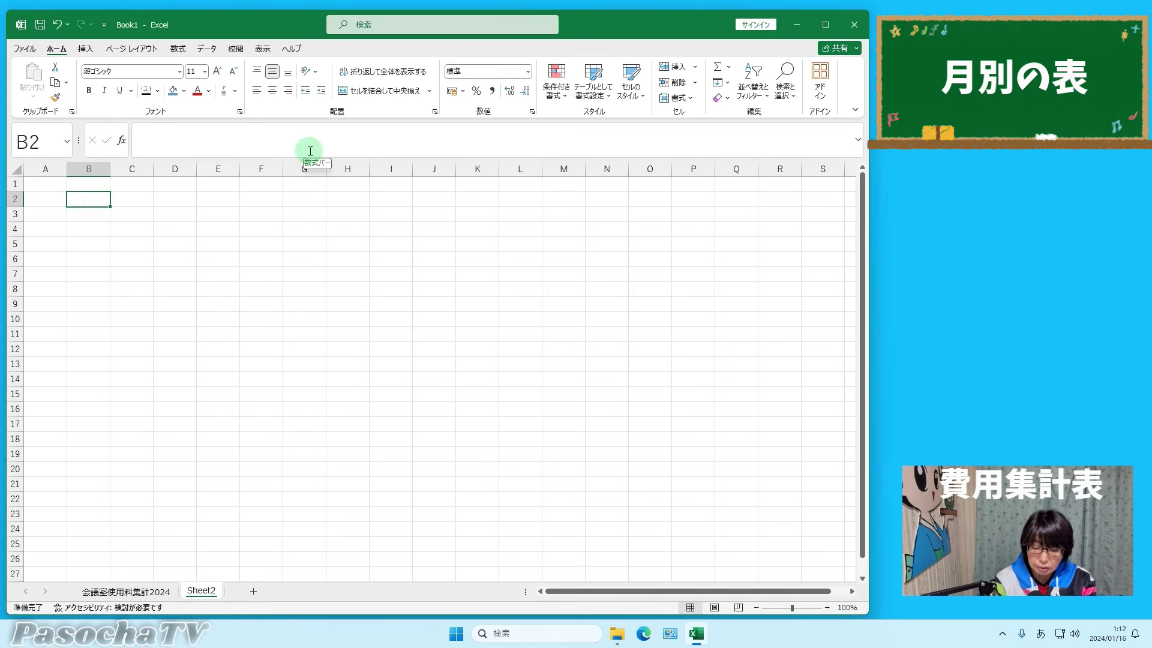
{"action": "type", "text": "ひづけ"}
{"action": "key", "text": "space"}
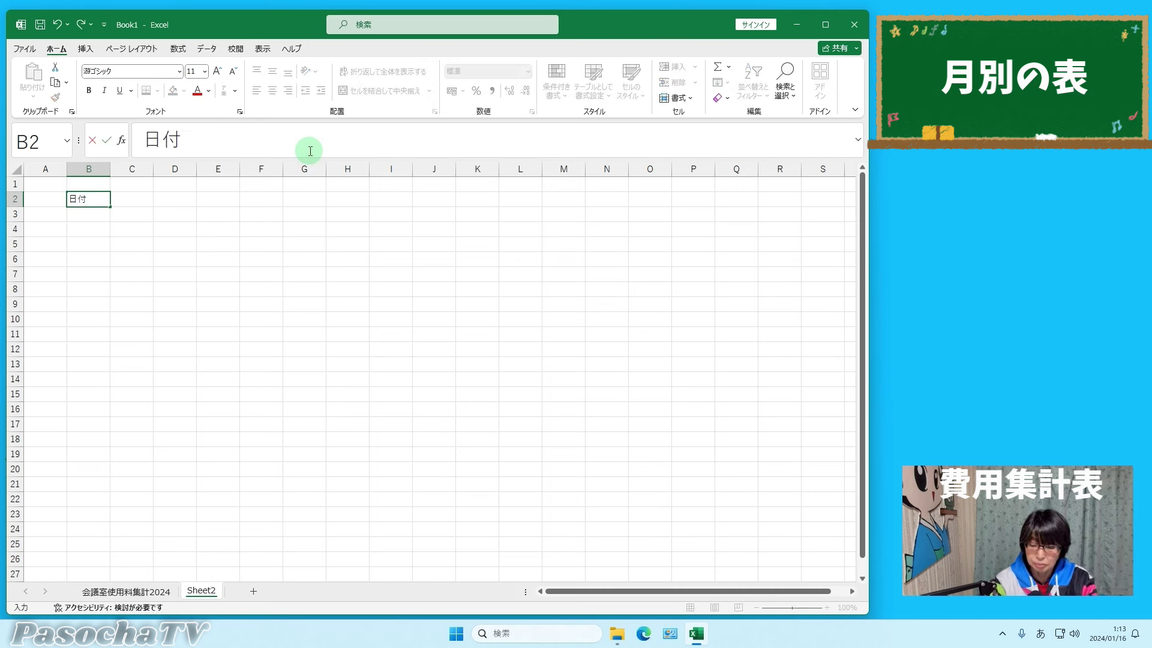
{"action": "key", "text": "Tab"}
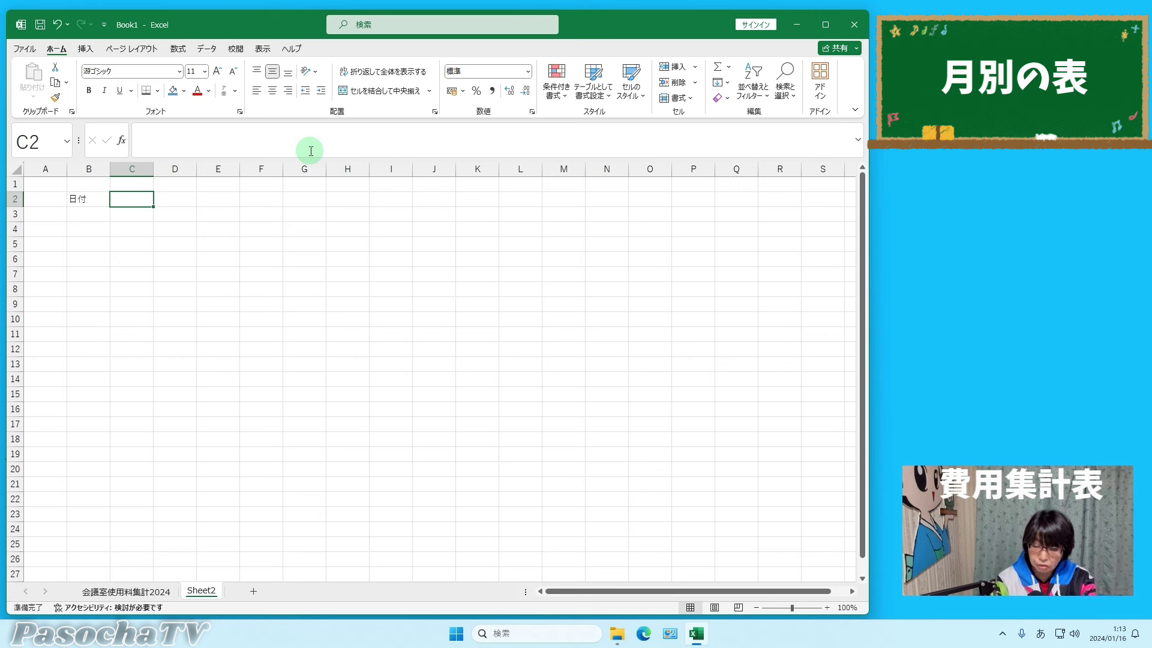
- Enter the heading NO. in cell C2 and the heading 単価（円） in cell D2
{"action": "type", "text": "N"}
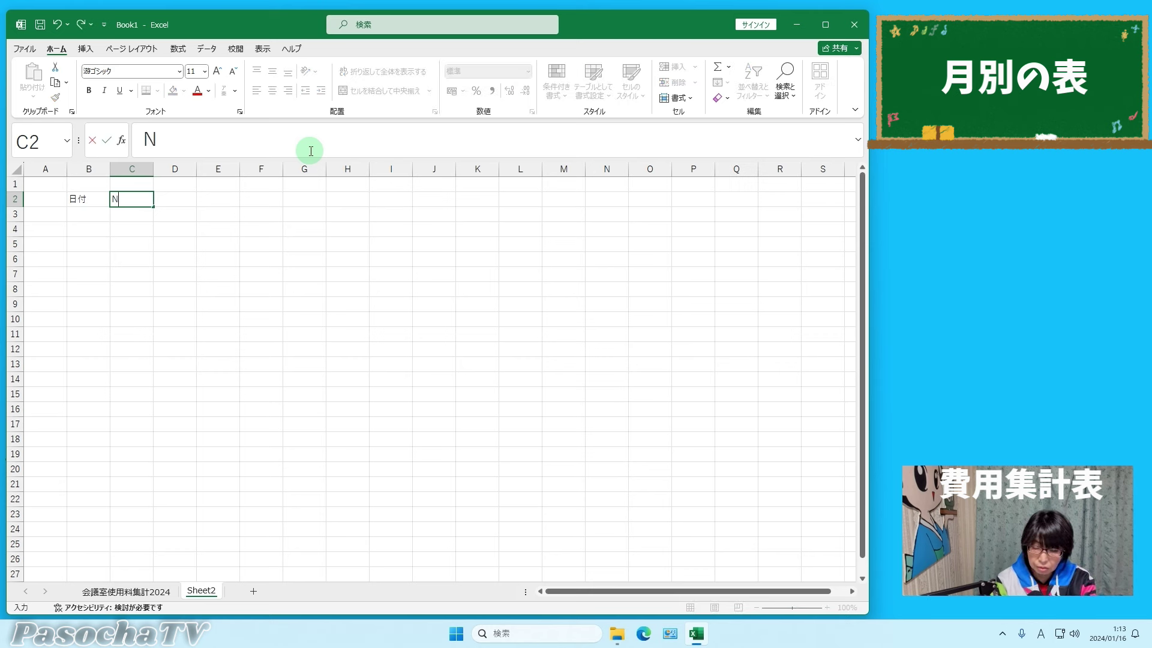
{"action": "type", "text": "O."}
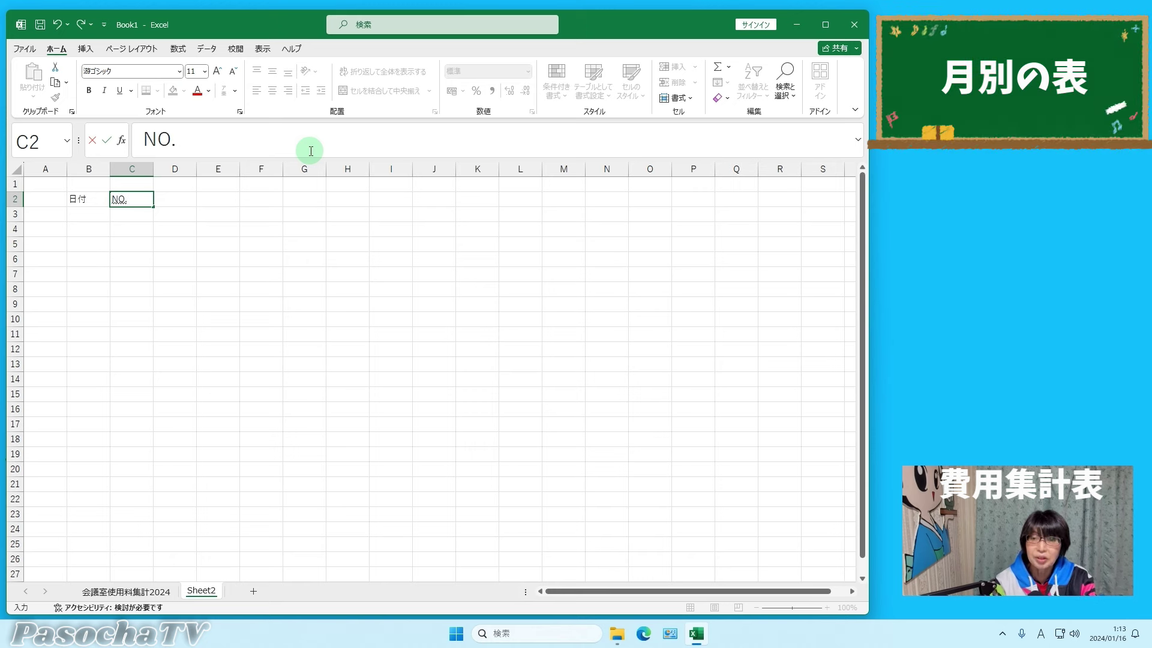
{"action": "key", "text": "Return"}
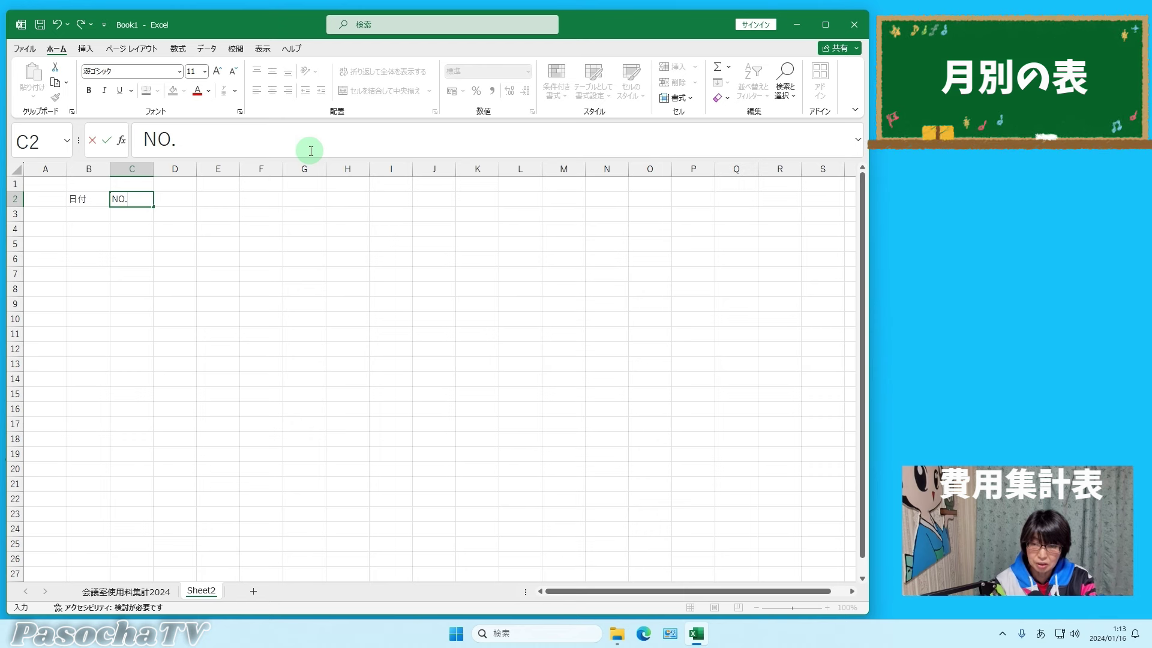
{"action": "key", "text": "Tab"}
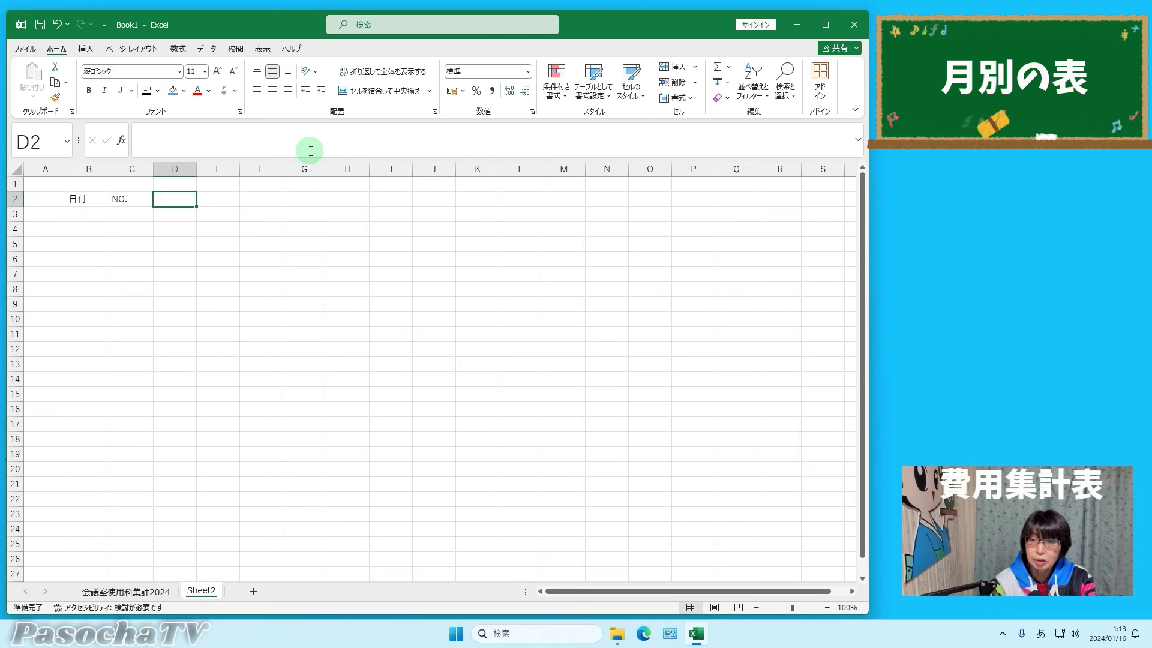
{"action": "type", "text": "たんか"}
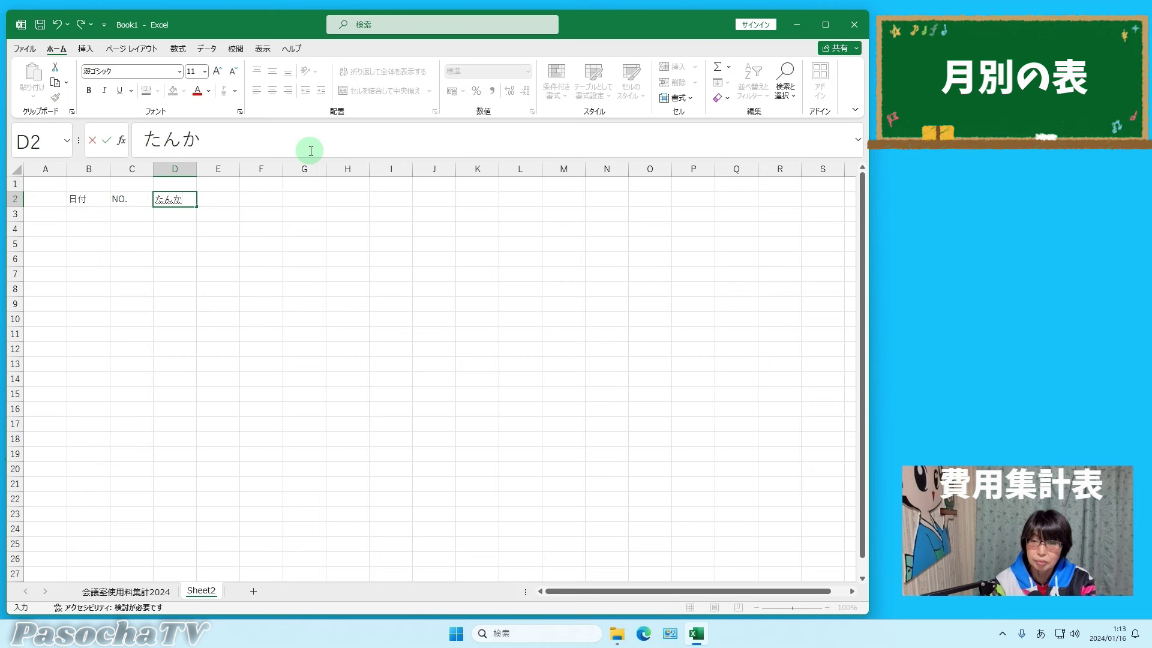
{"action": "key", "text": "space"}
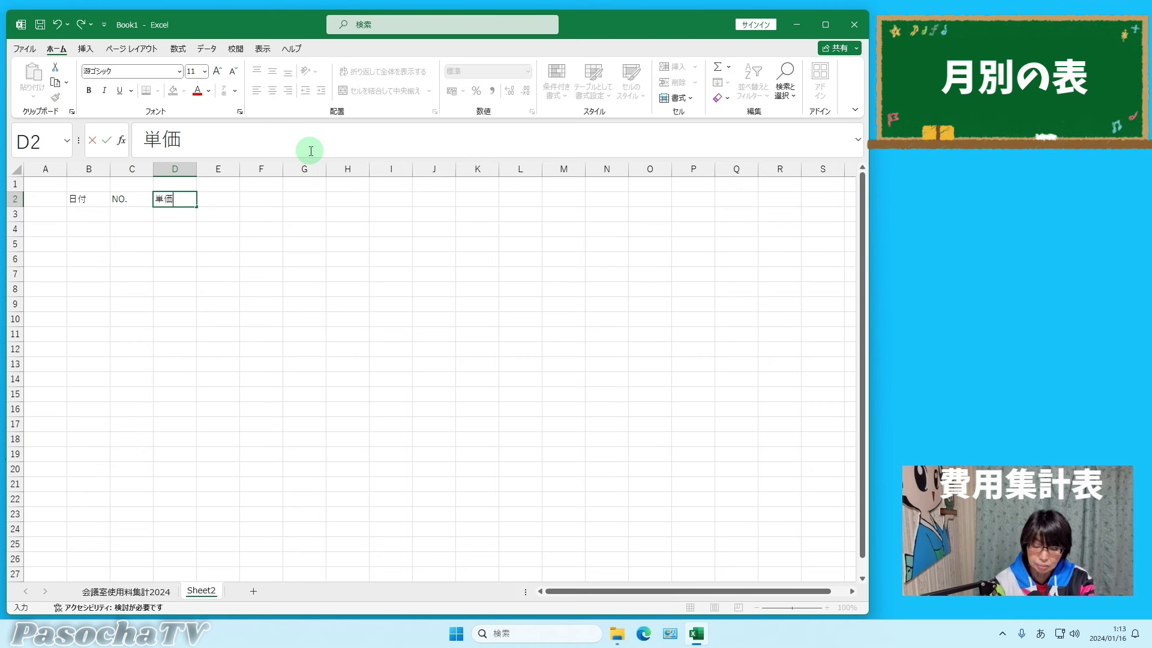
{"action": "type", "text": "("}
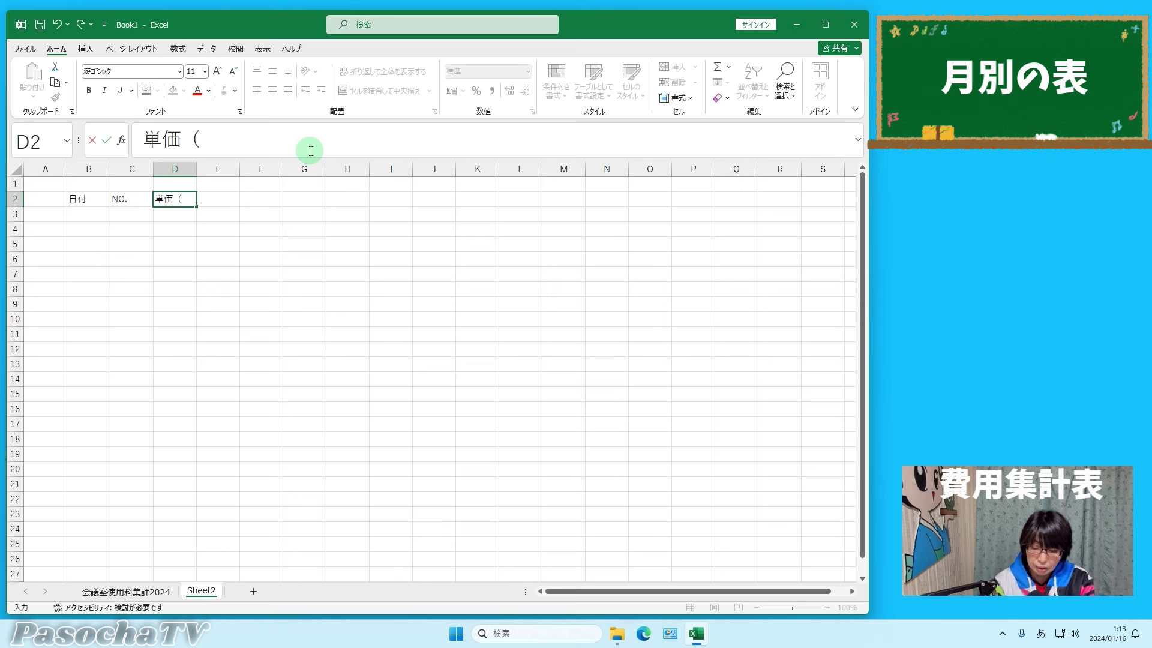
{"action": "type", "text": "enn"}
{"action": "key", "text": "space"}
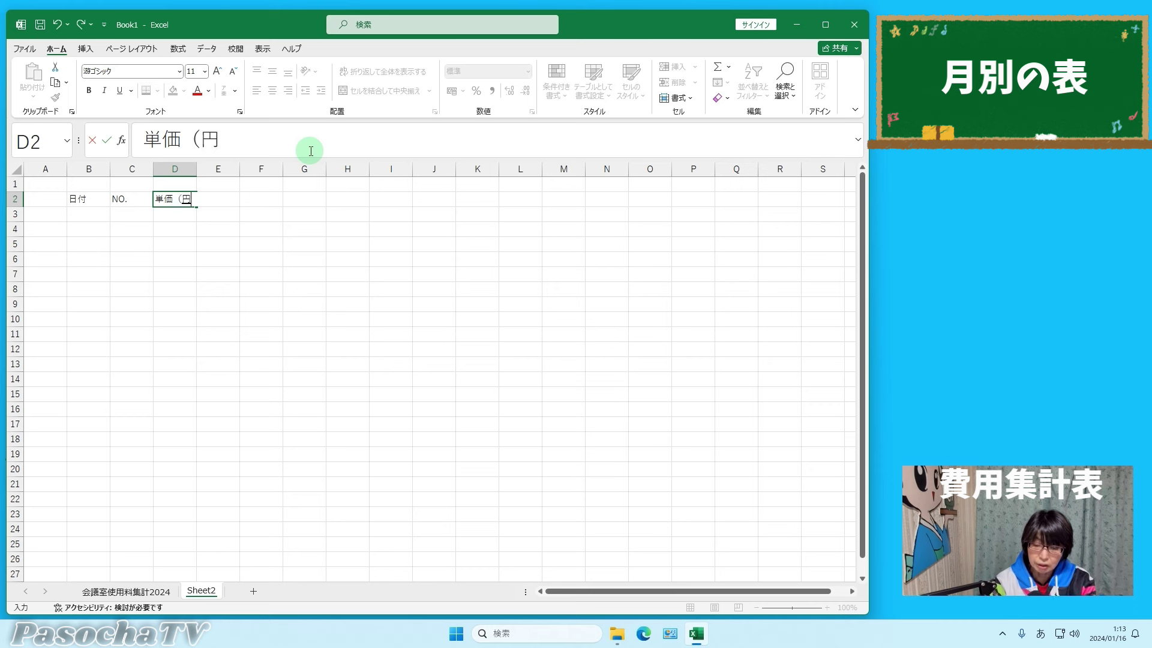
{"action": "type", "text": ")"}
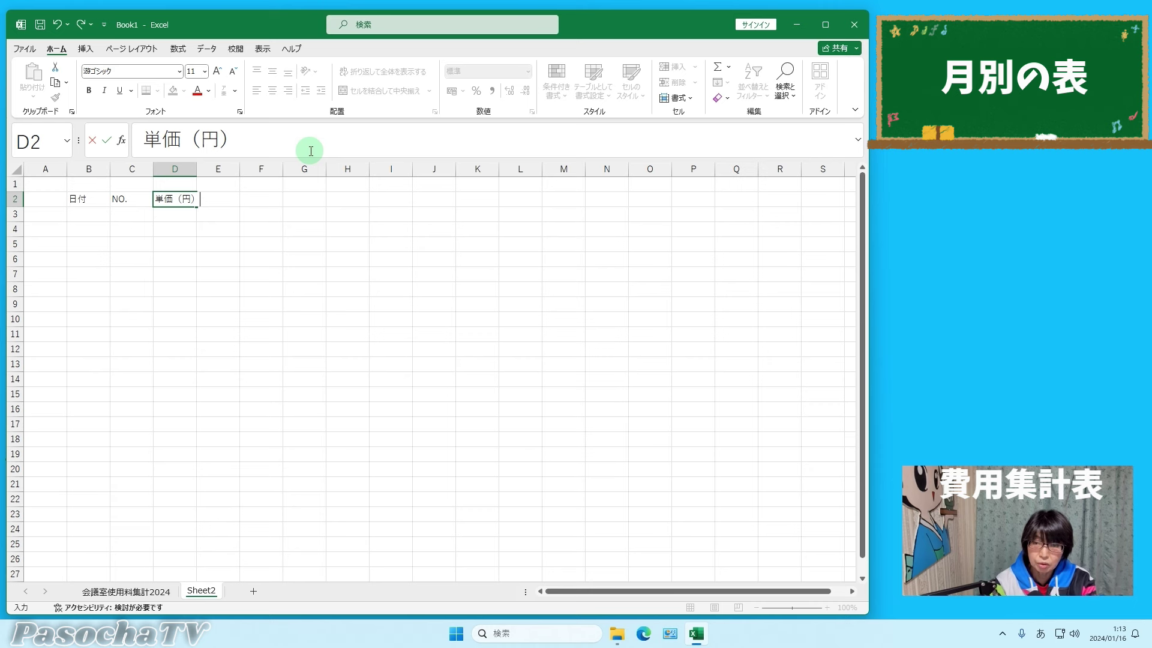
{"action": "key", "text": "Return"}
{"action": "key", "text": "Tab"}
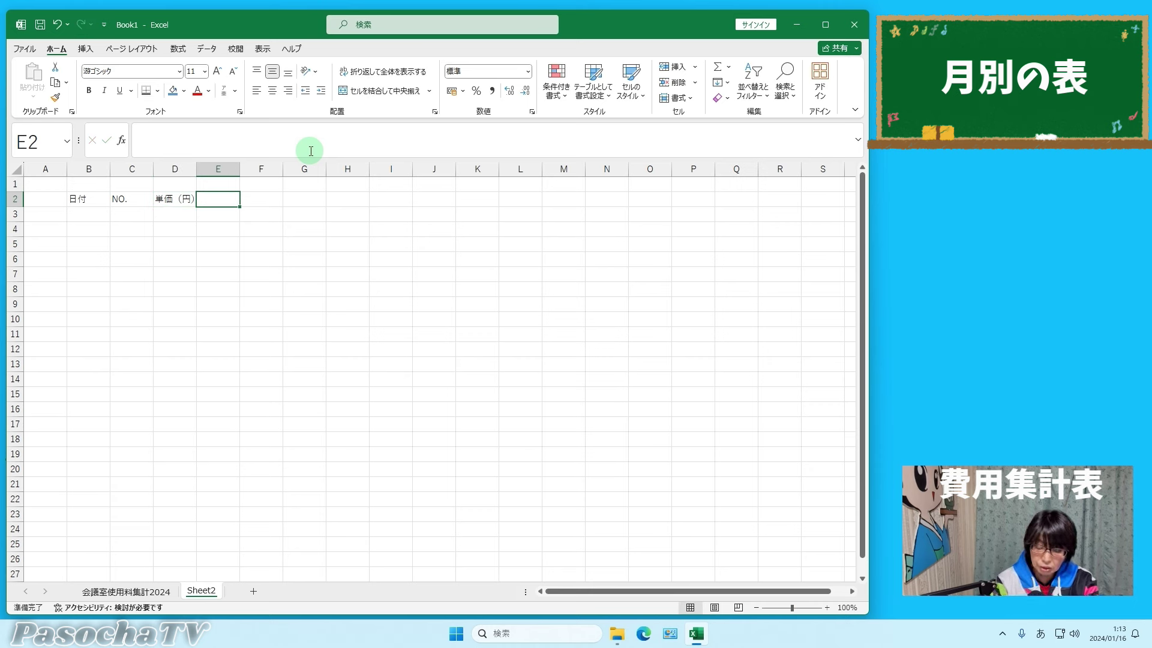
- Enter the heading 点数 in cell E2 and the heading 金額（円） in cell F2
{"action": "type", "text": "tennsuu"}
{"action": "key", "text": "space"}
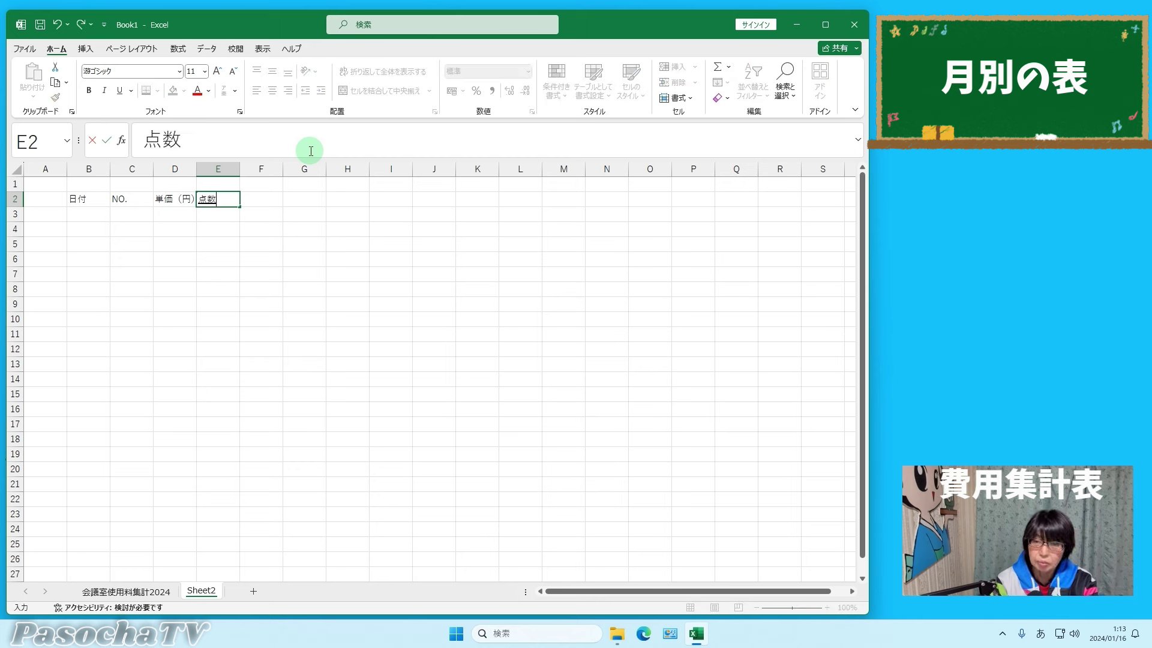
{"action": "key", "text": "Tab"}
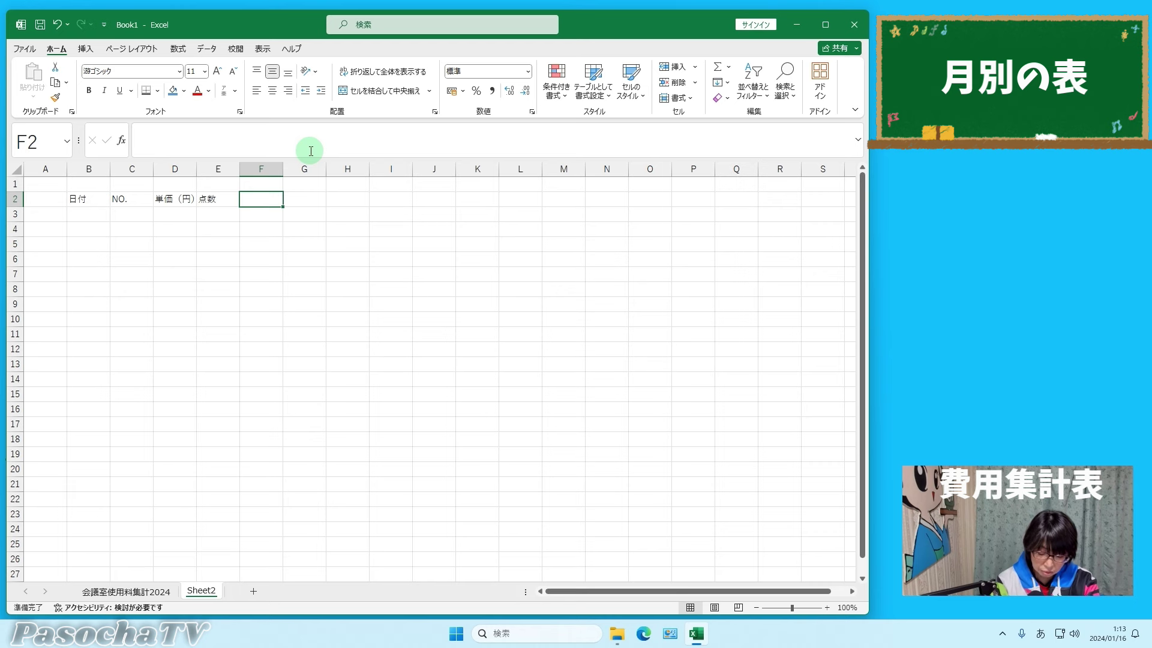
{"action": "type", "text": "kinngaku"}
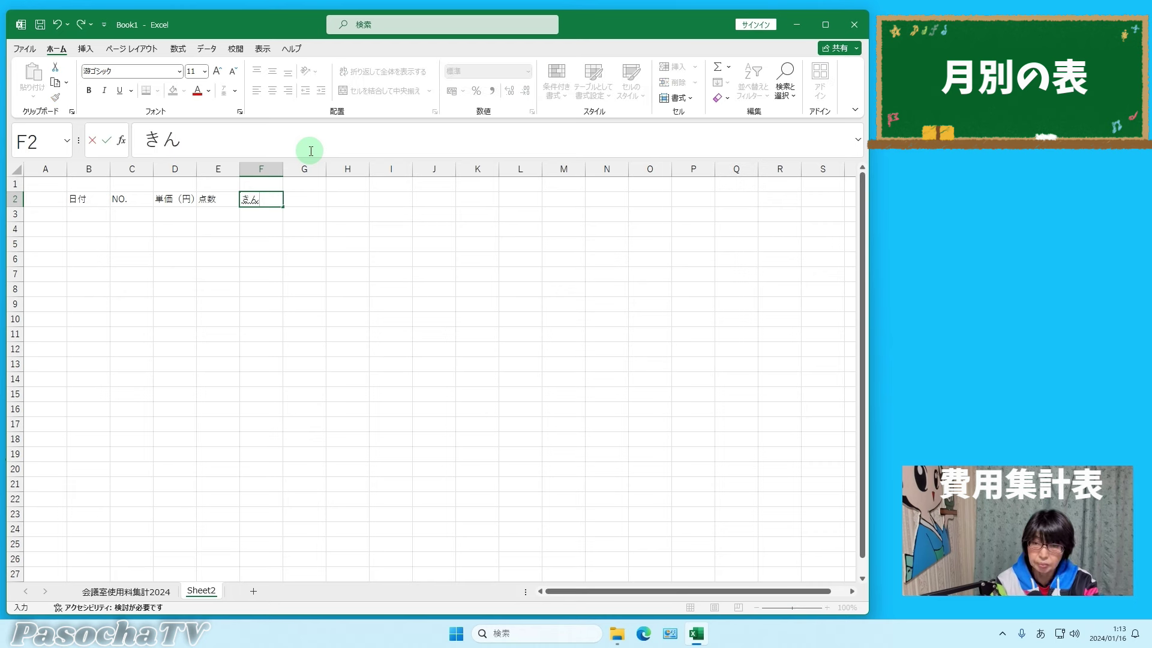
{"action": "key", "text": "space"}
{"action": "type", "text": "(enn"}
{"action": "key", "text": "space"}
{"action": "type", "text": ")"}
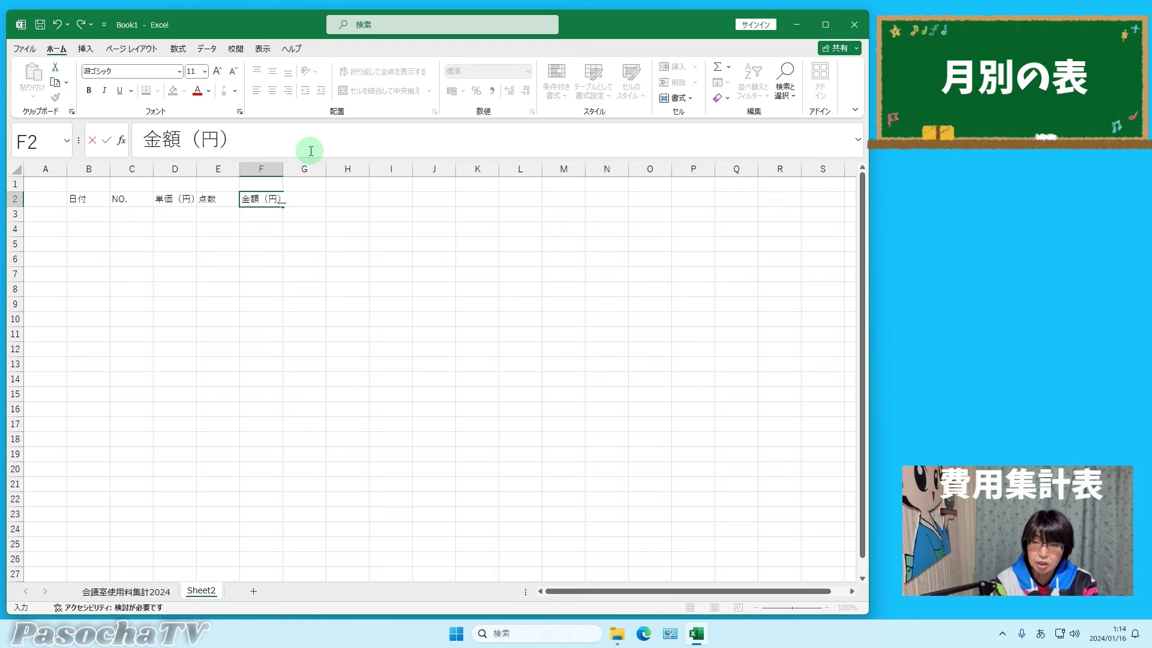
{"action": "key", "text": "Return"}
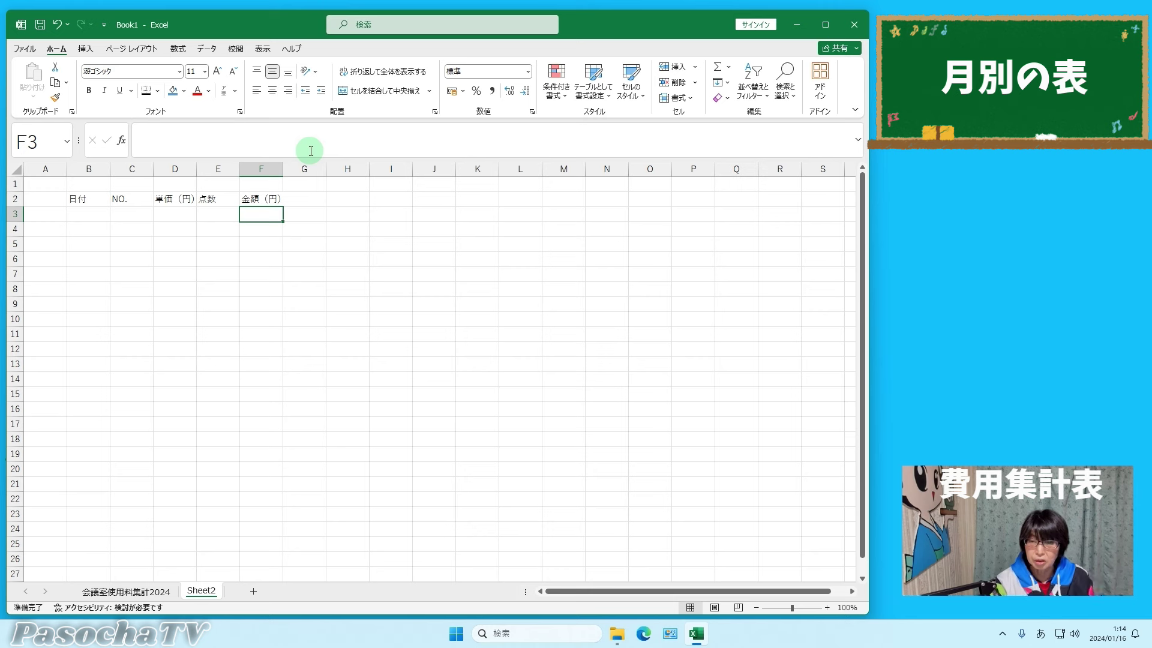
- Enter the heading 摘要 in cell G2
{"action": "left_click", "coordinate": [304, 201]}
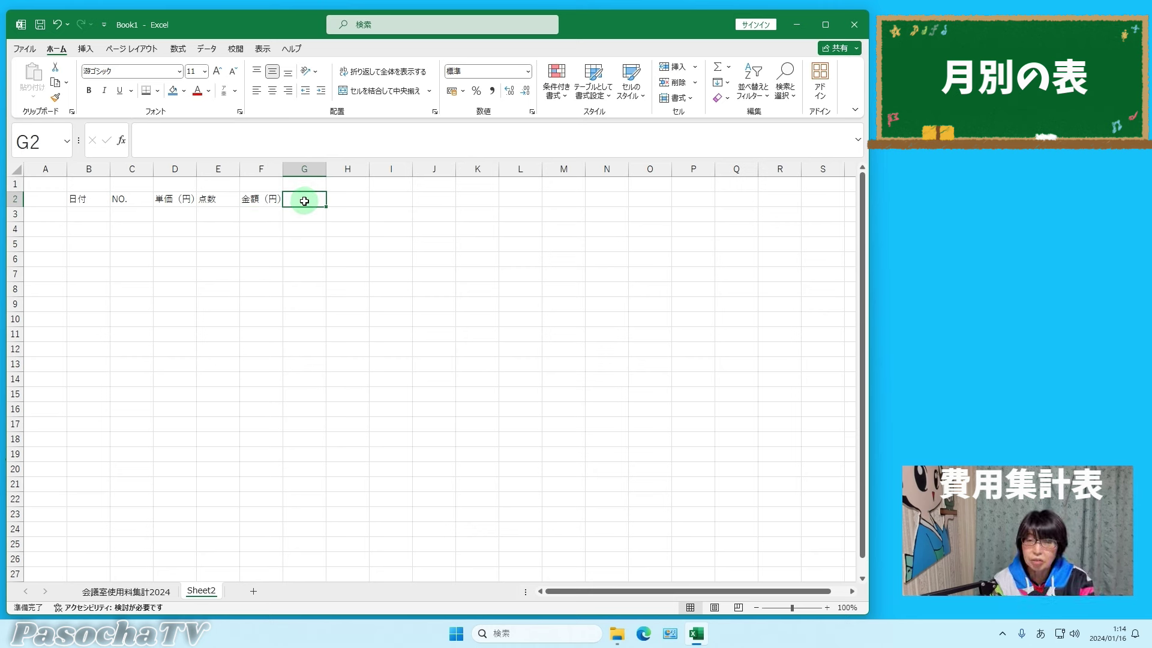
{"action": "type", "text": "tekiyou"}
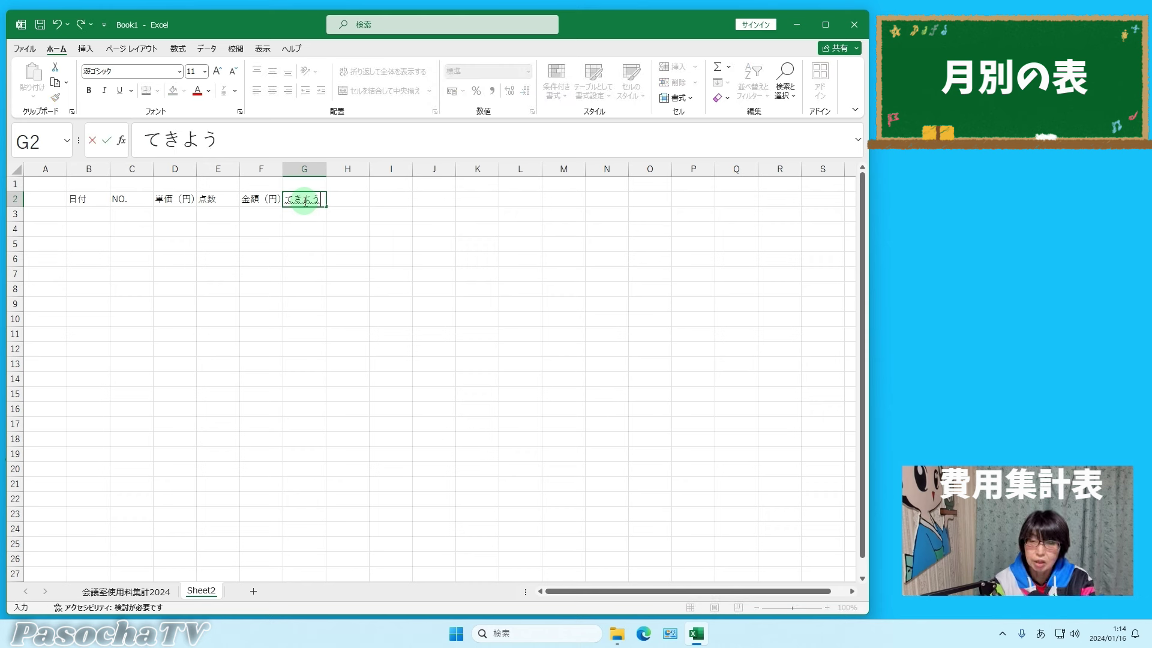
{"action": "key", "text": "space"}
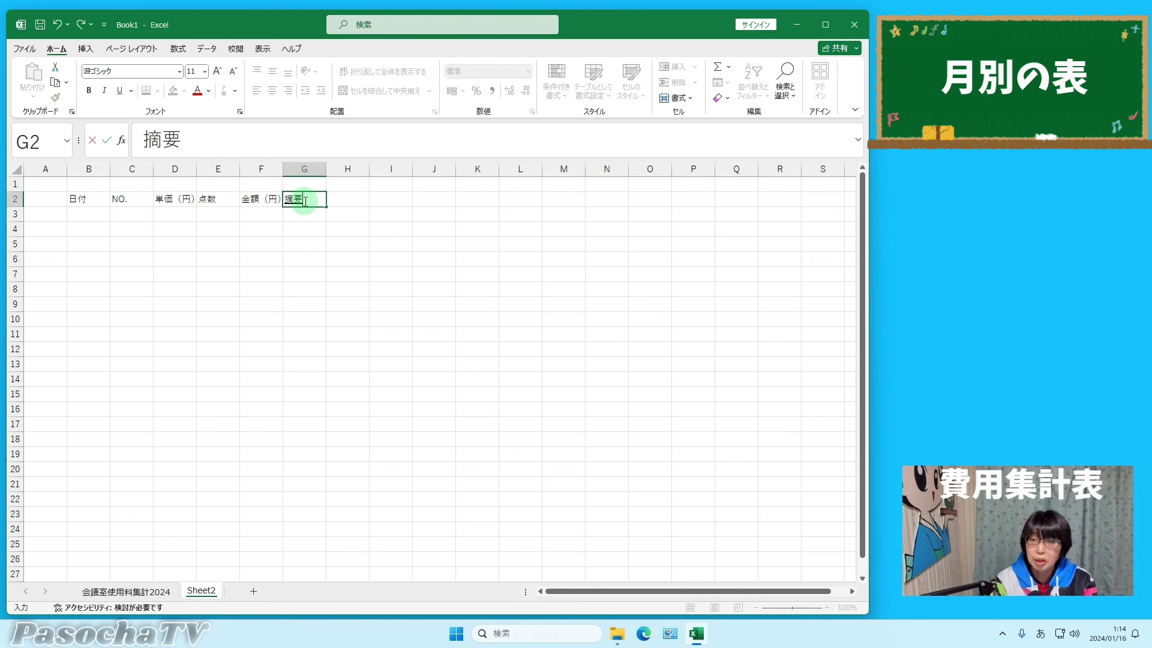
{"action": "key", "text": "Return"}
{"action": "key", "text": "Return"}
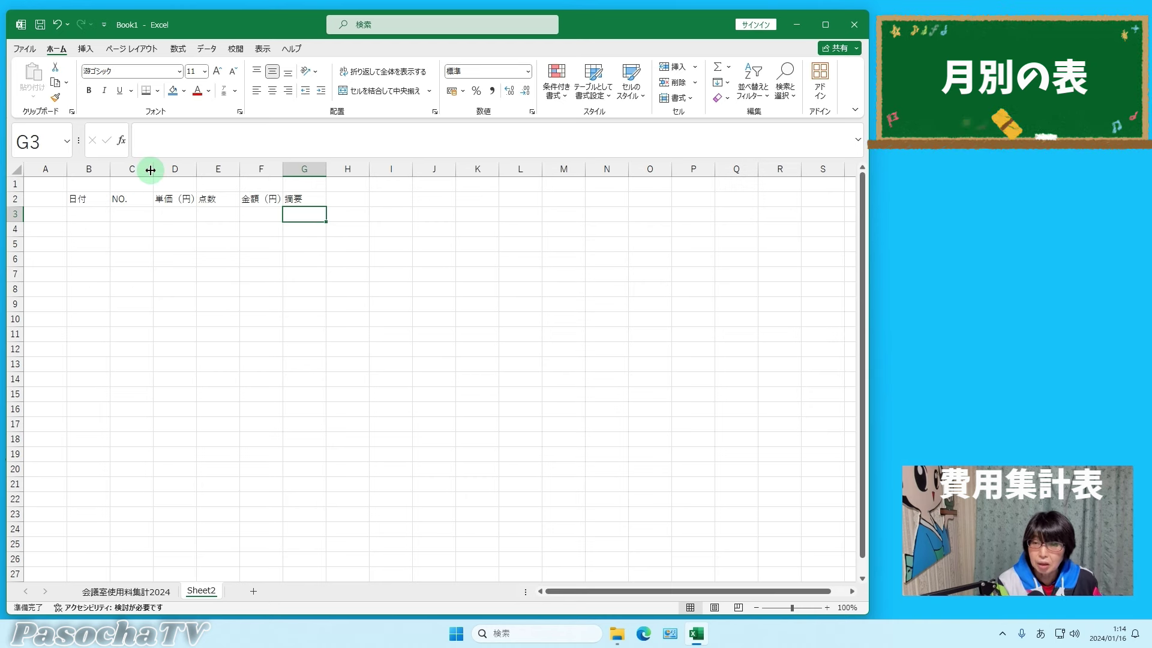
- Adjust the column widths: narrow column C, widen column G to roughly three times its width, and widen column B to about 10.00
{"action": "left_click_drag", "start_coordinate": [153, 169], "coordinate": [138, 176]}
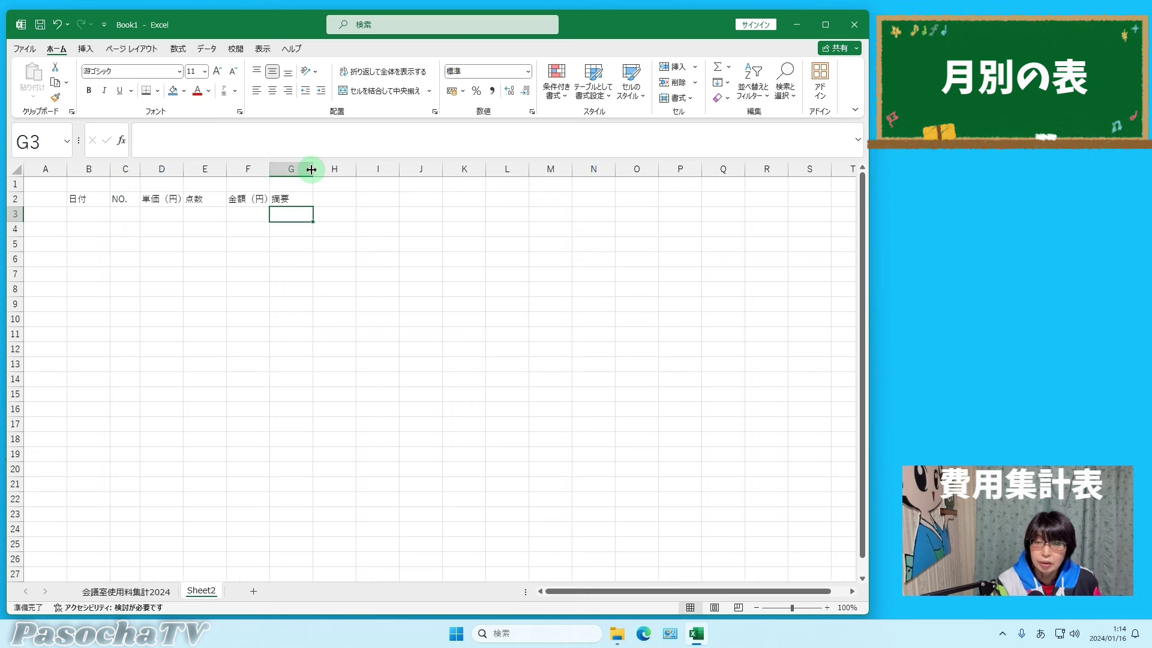
{"action": "left_click_drag", "start_coordinate": [313, 168], "coordinate": [403, 174]}
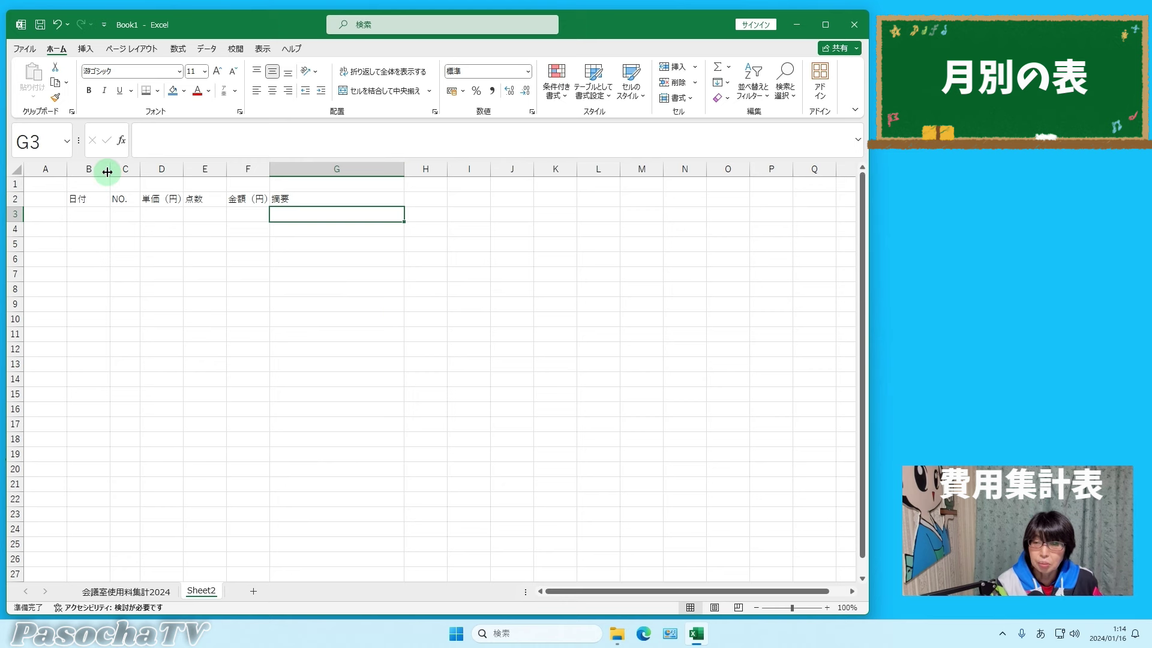
{"action": "left_click_drag", "start_coordinate": [110, 169], "coordinate": [117, 169]}
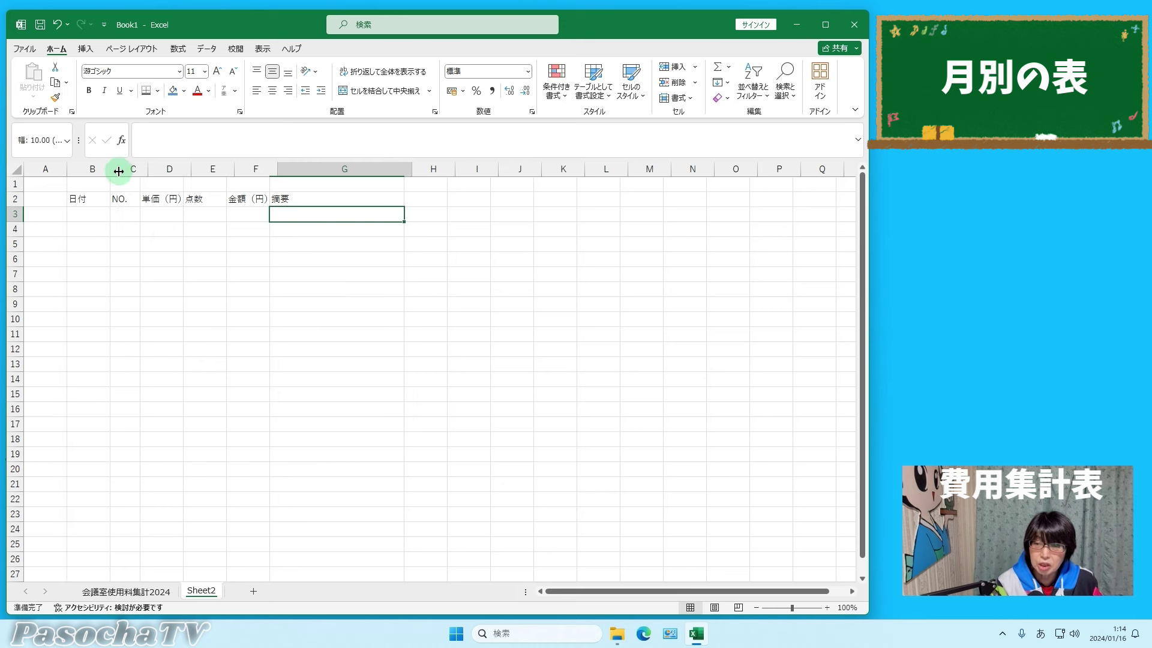
{"action": "left_click", "coordinate": [388, 287]}
- Make the headings in B2:G2 bold and centre them horizontally
{"action": "left_click", "coordinate": [78, 198]}
{"action": "left_click_drag", "start_coordinate": [79, 198], "coordinate": [290, 198]}
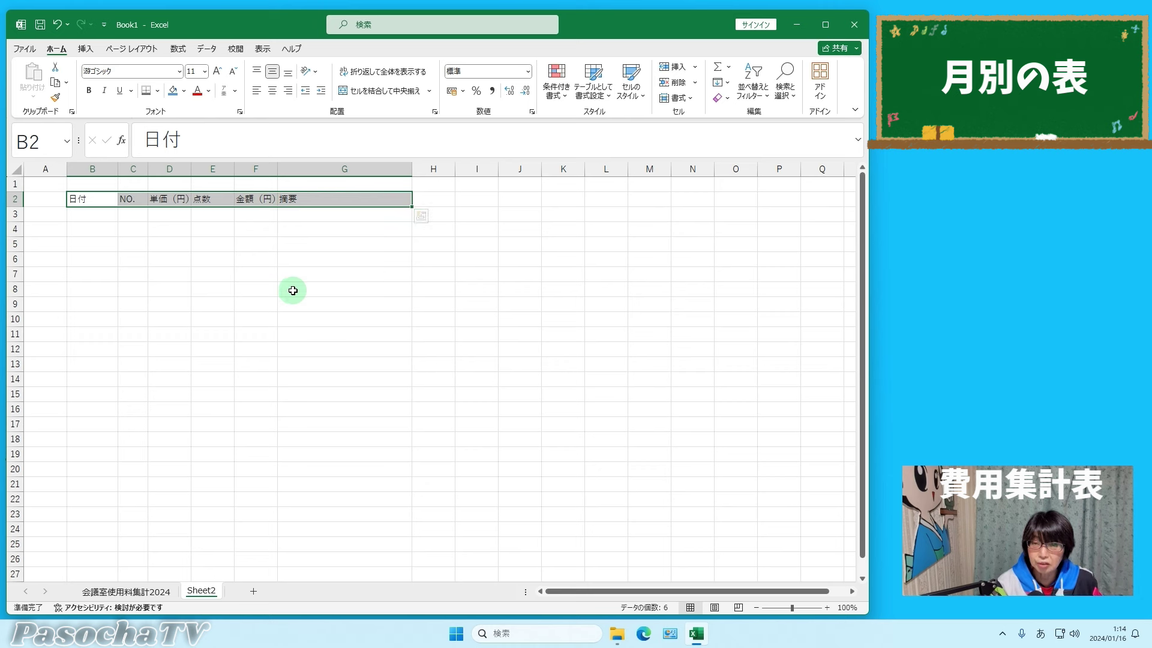
{"action": "left_click", "coordinate": [87, 91]}
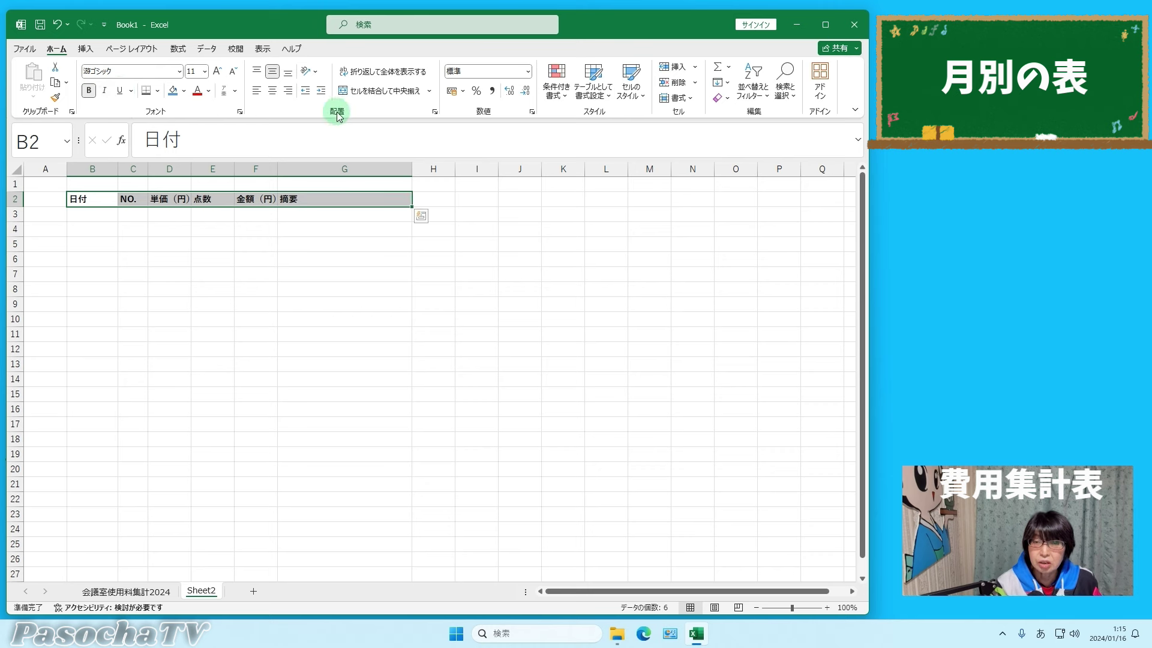
{"action": "left_click", "coordinate": [272, 91]}
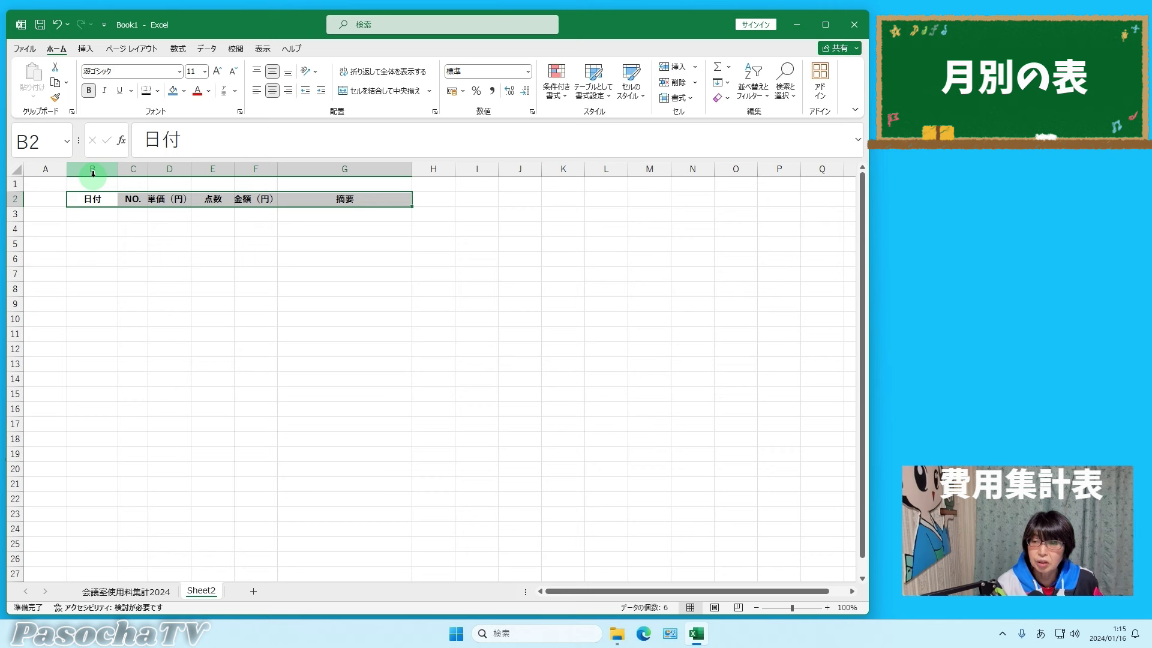
- Enter the date 1/1 in cell B3 under the 日付 heading
{"action": "left_click", "coordinate": [92, 214]}
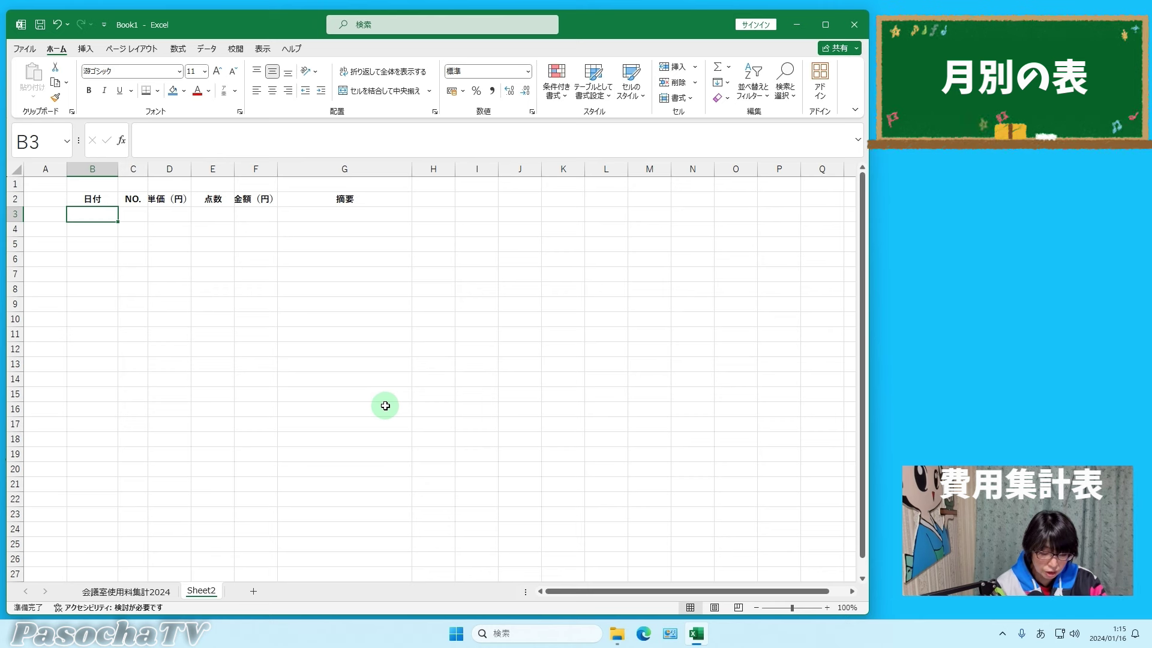
{"action": "type", "text": "1/1"}
{"action": "key", "text": "Return"}
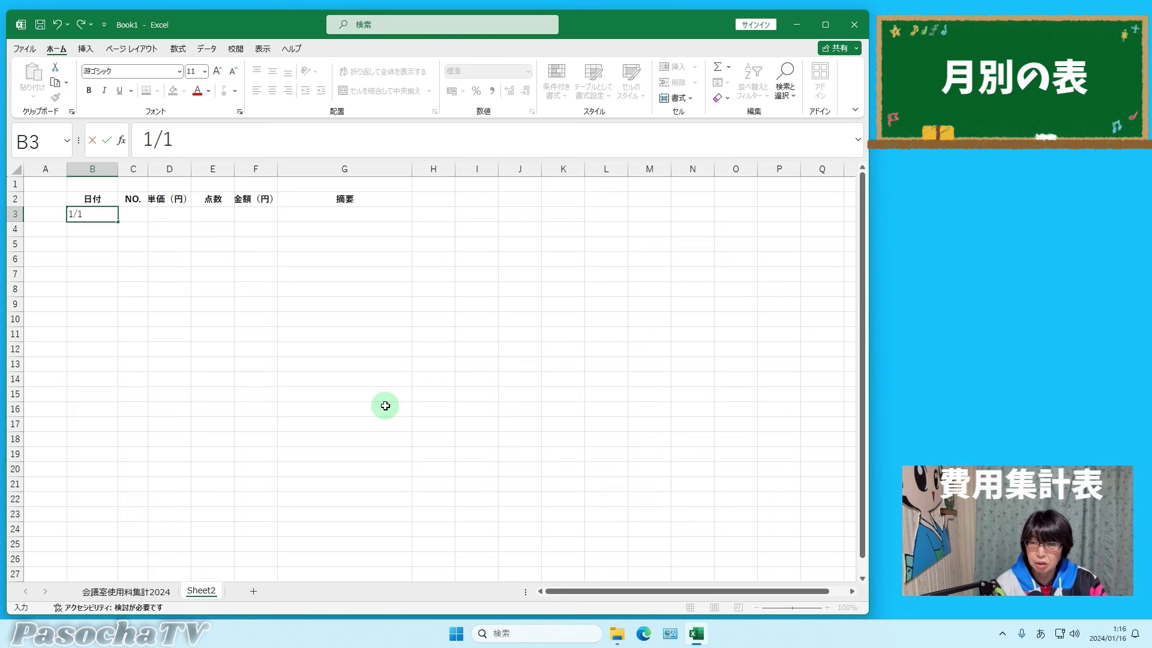
{"action": "key", "text": "Return"}
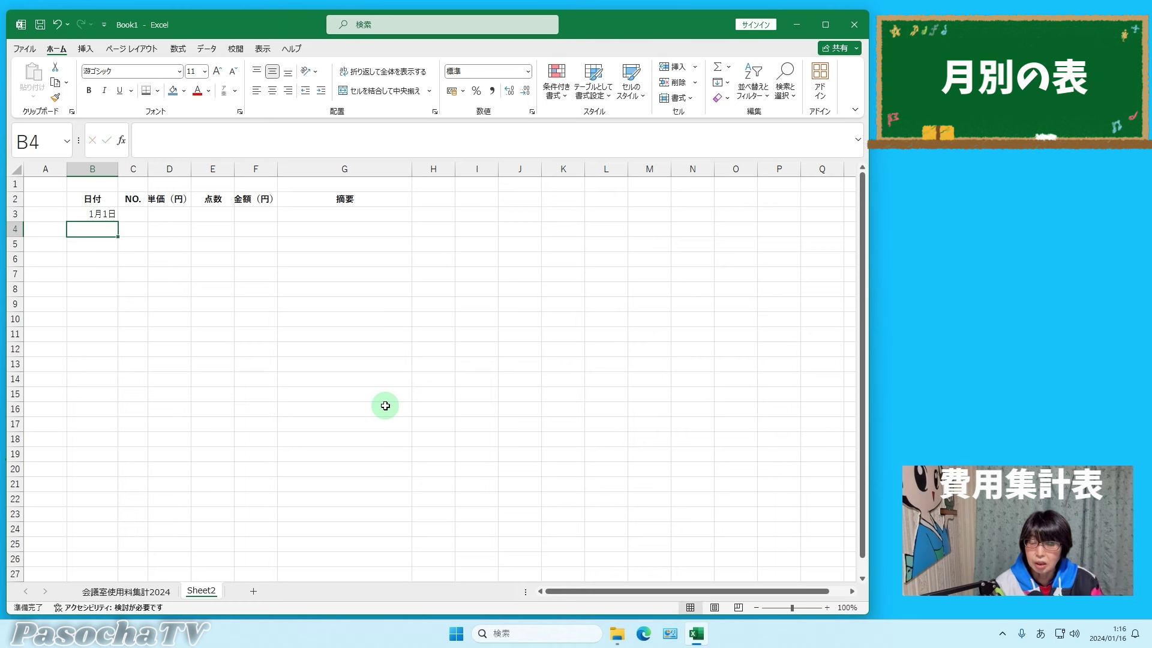
{"action": "left_click", "coordinate": [97, 214]}
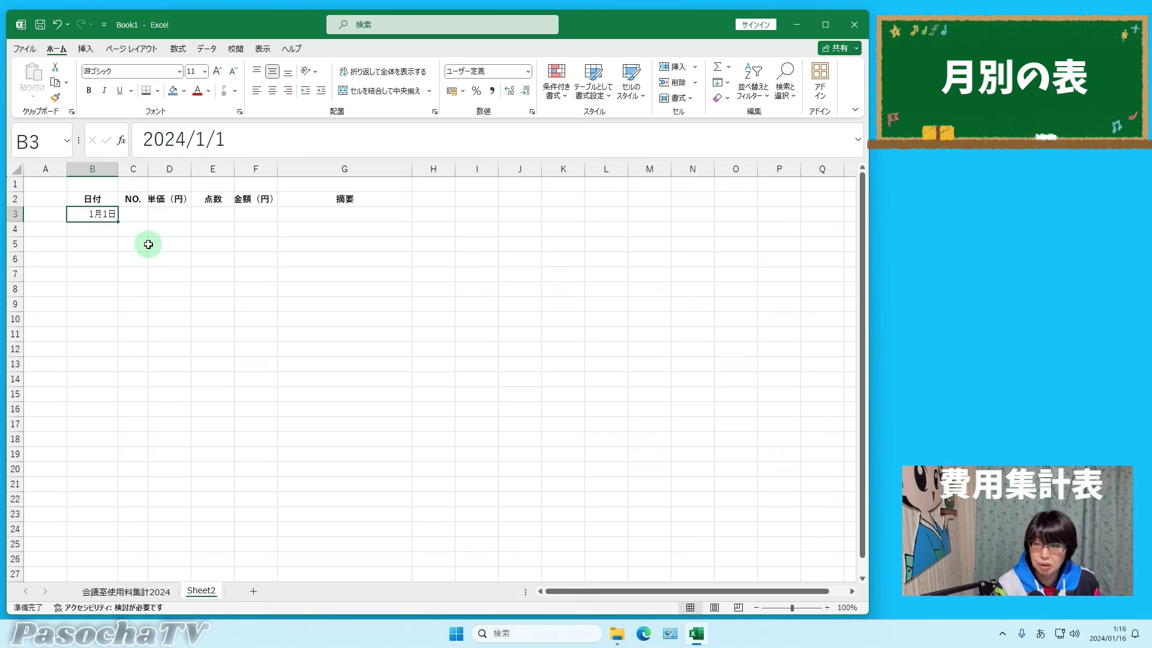
- Enter the numbers 1, 2 and 3 in cells C3 to C5 under the NO. heading
{"action": "left_click", "coordinate": [132, 213]}
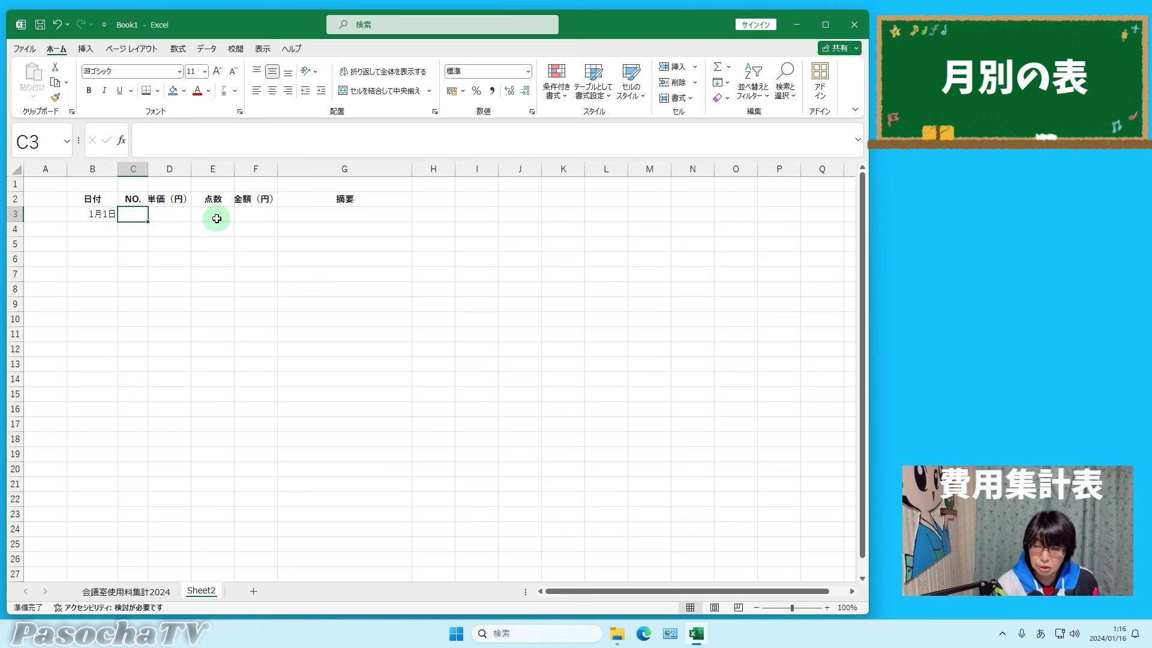
{"action": "type", "text": "1"}
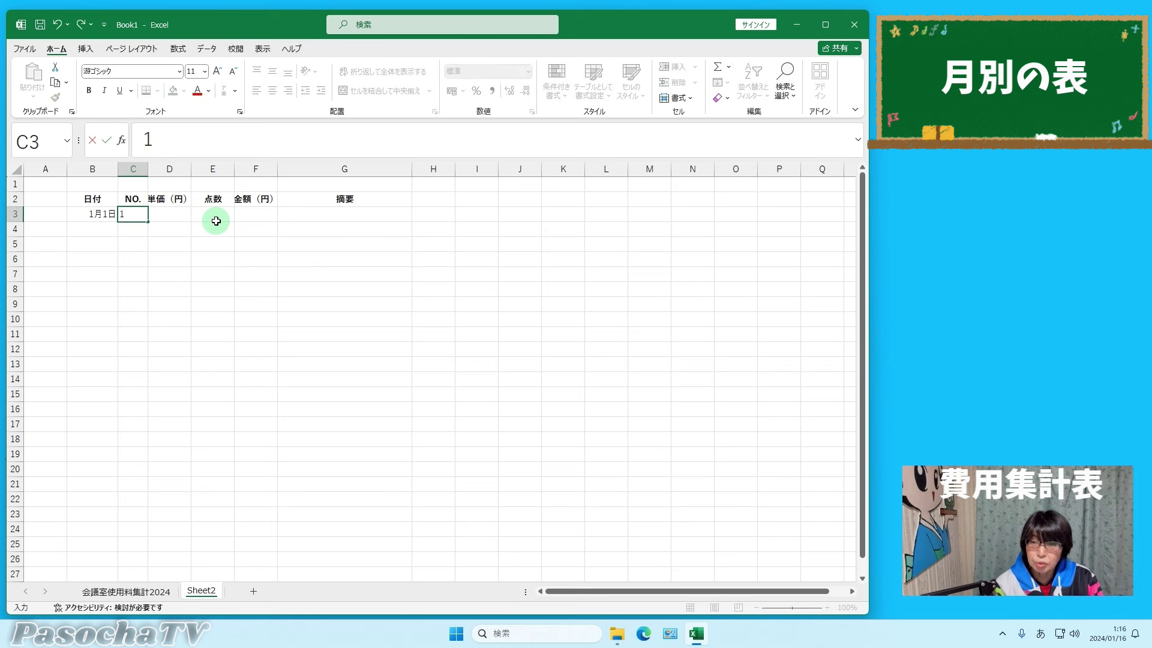
{"action": "key", "text": "Return"}
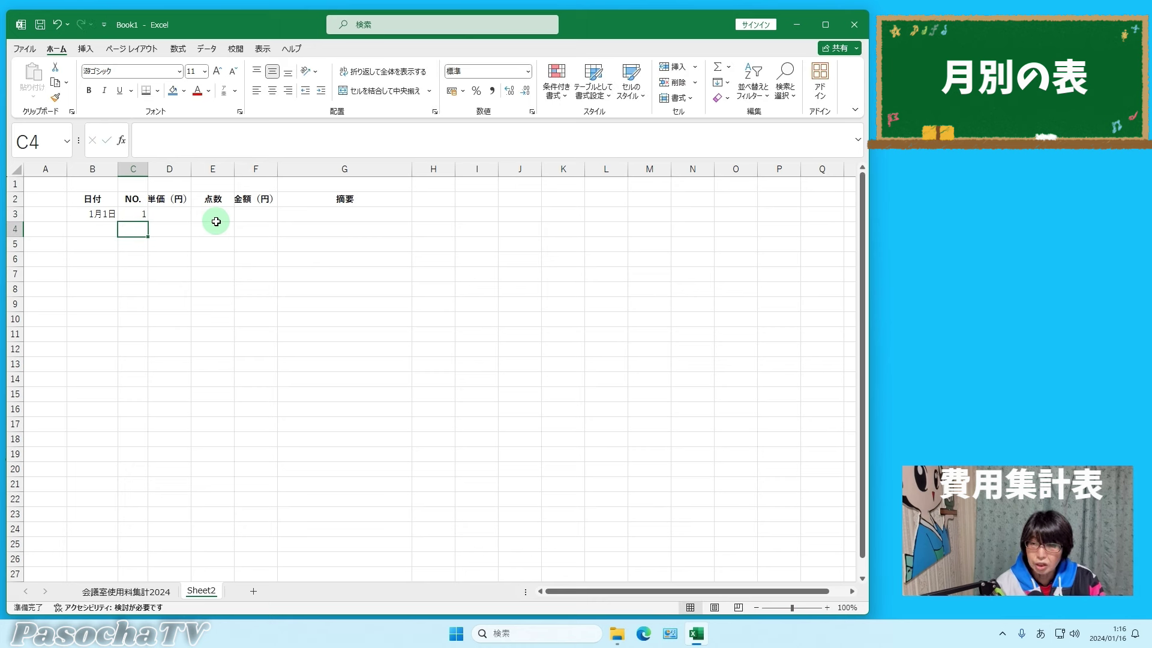
{"action": "type", "text": "2"}
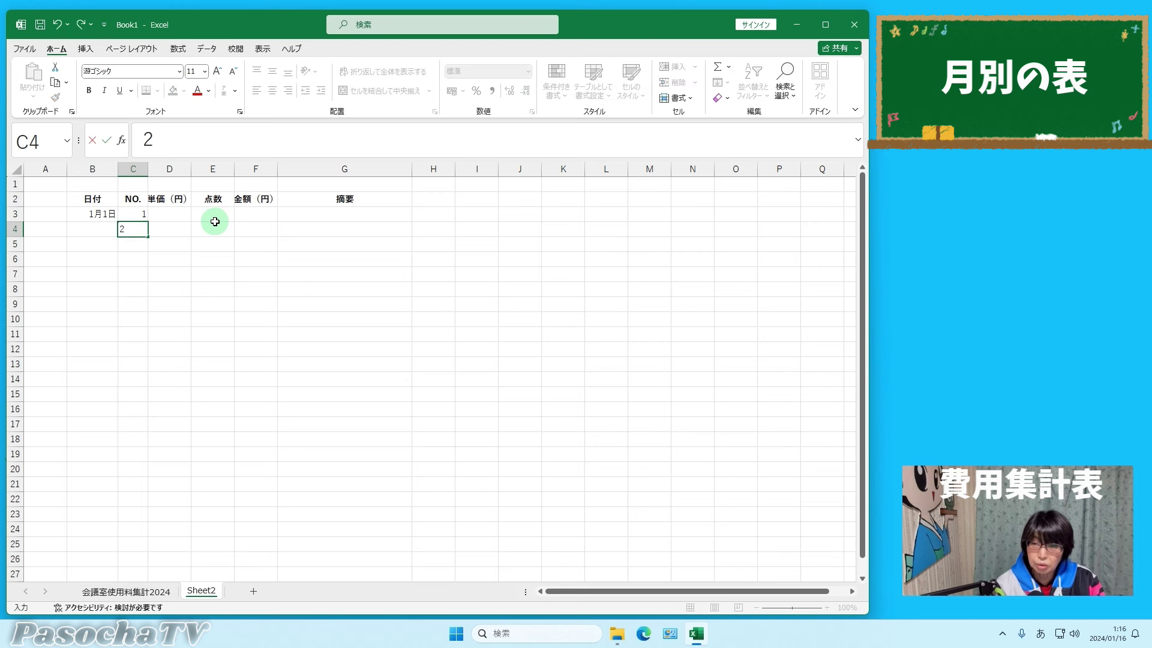
{"action": "key", "text": "Return"}
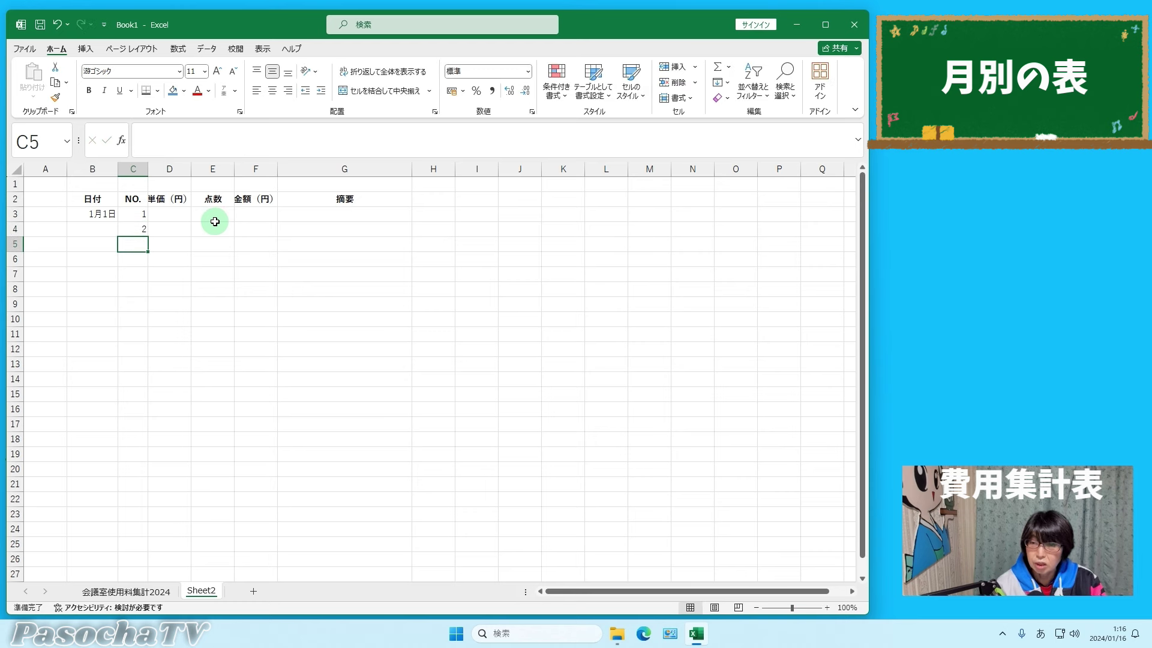
{"action": "type", "text": "3"}
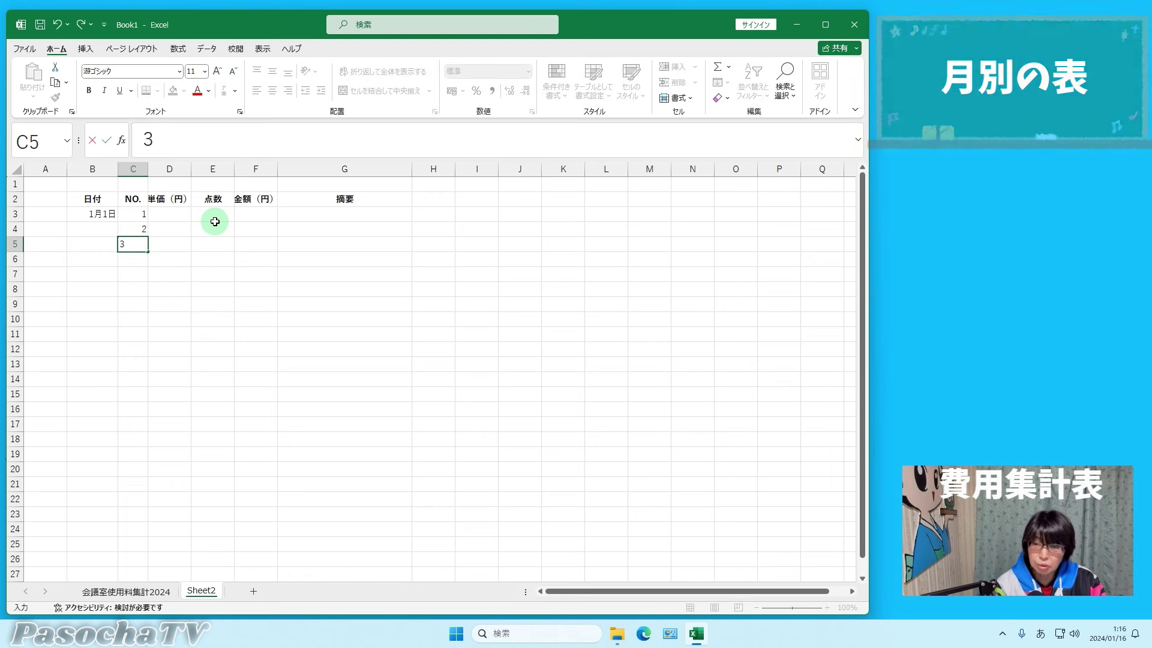
{"action": "key", "text": "Return"}
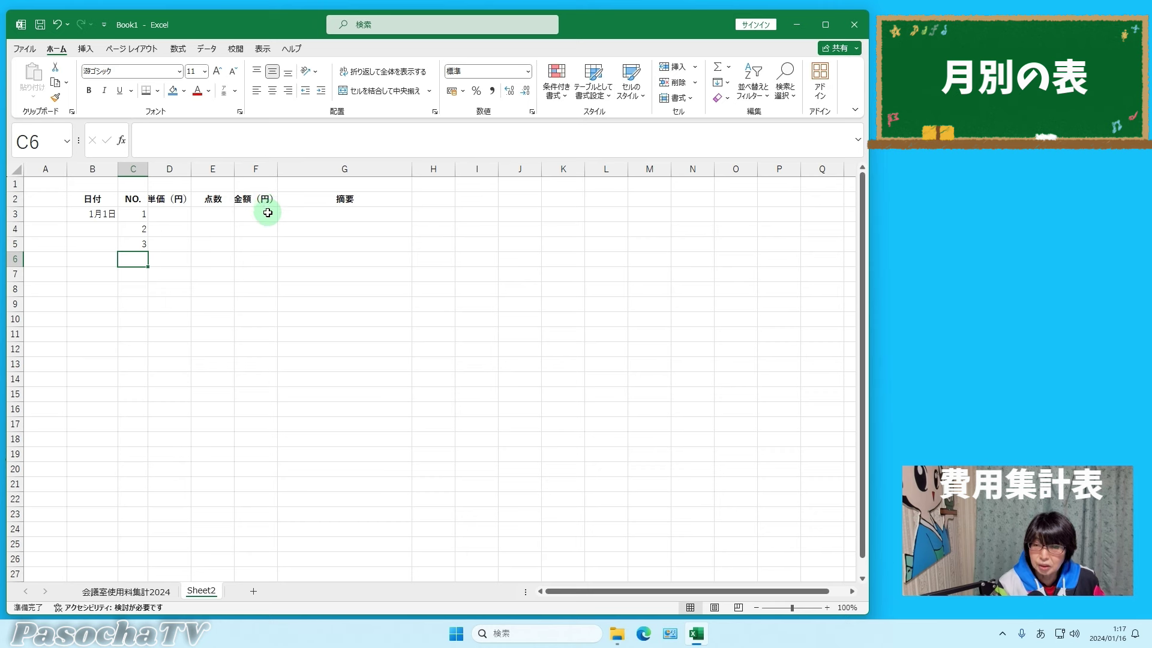
- Enter the label 合計 in cell E6, in the row below the numbered entries
{"action": "left_click", "coordinate": [222, 263]}
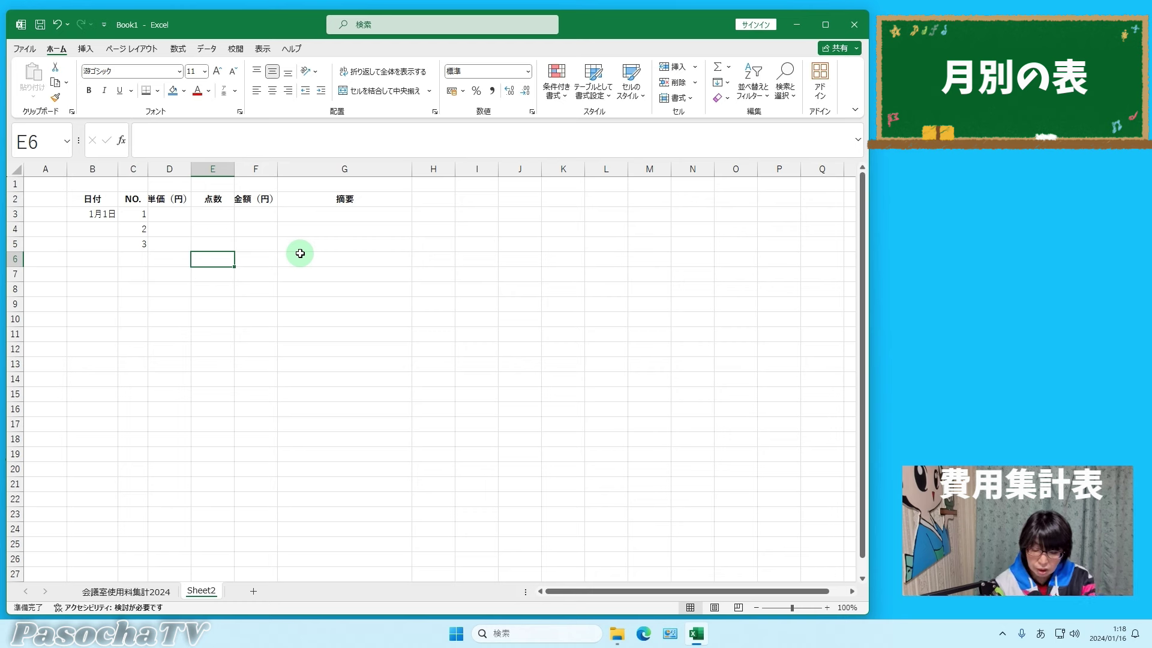
{"action": "type", "text": "ごうけい"}
{"action": "key", "text": "space"}
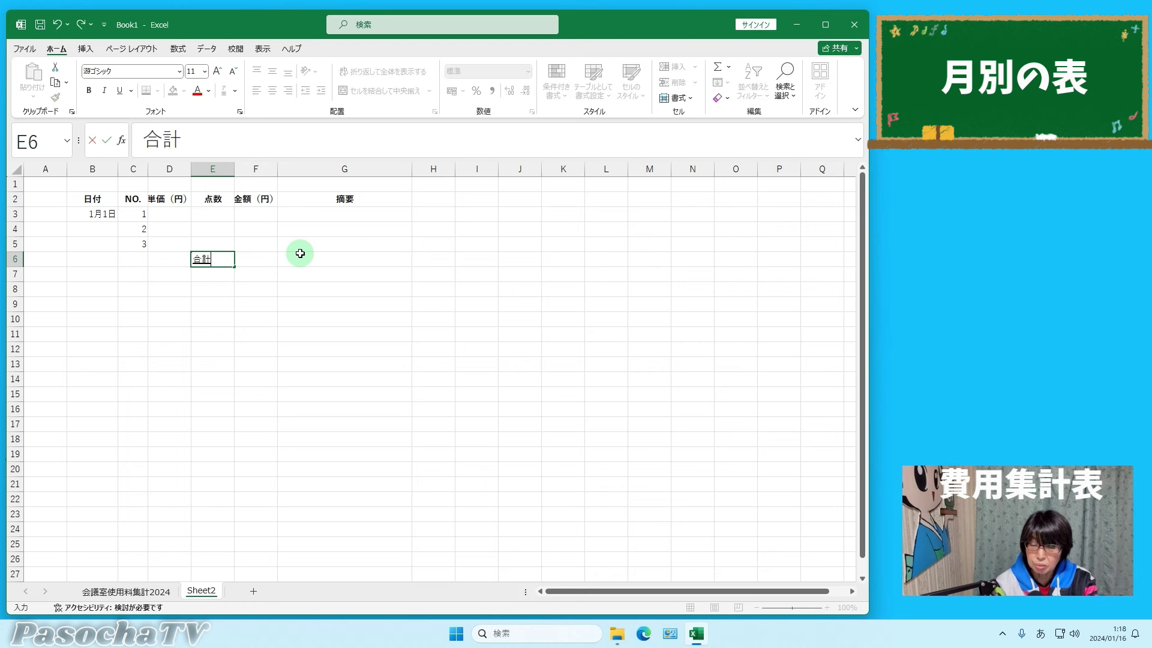
{"action": "key", "text": "Return"}
{"action": "key", "text": "Return"}
- Make the 合計 label in E6 bold and right-aligned
{"action": "left_click", "coordinate": [211, 258]}
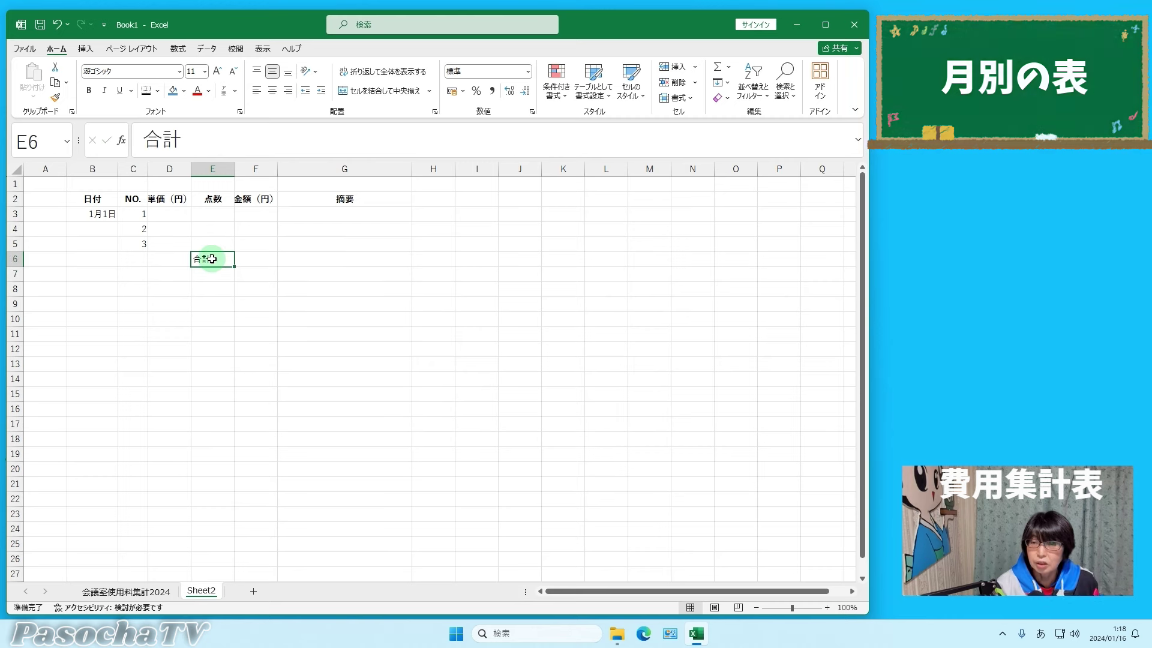
{"action": "left_click", "coordinate": [87, 91]}
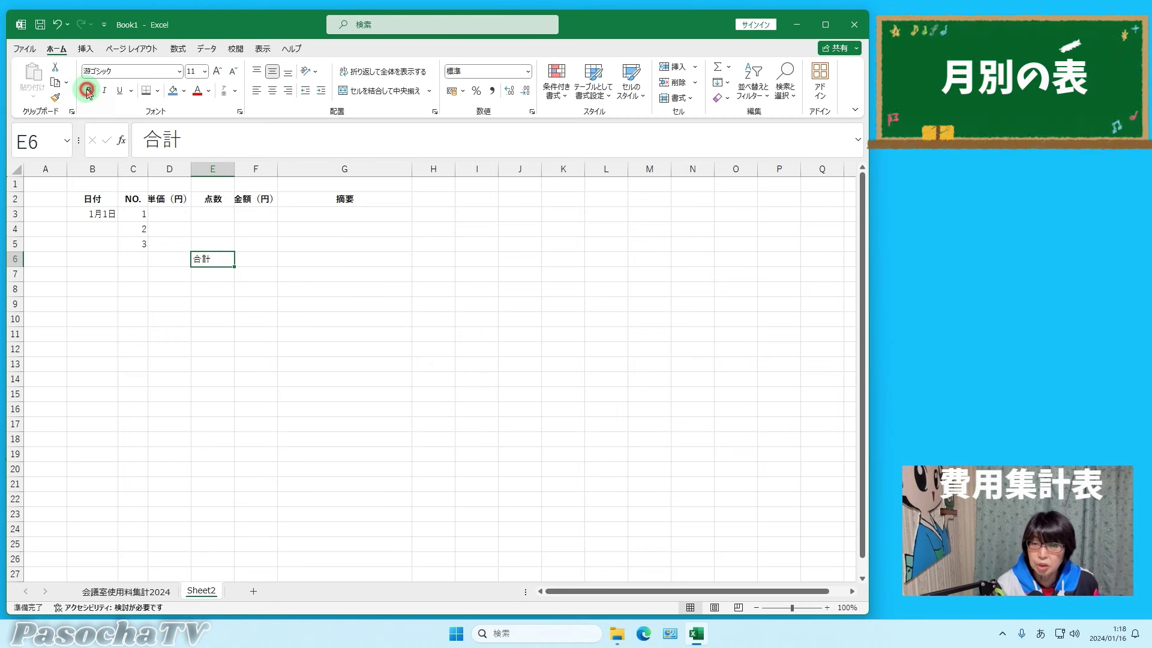
{"action": "left_click", "coordinate": [288, 92]}
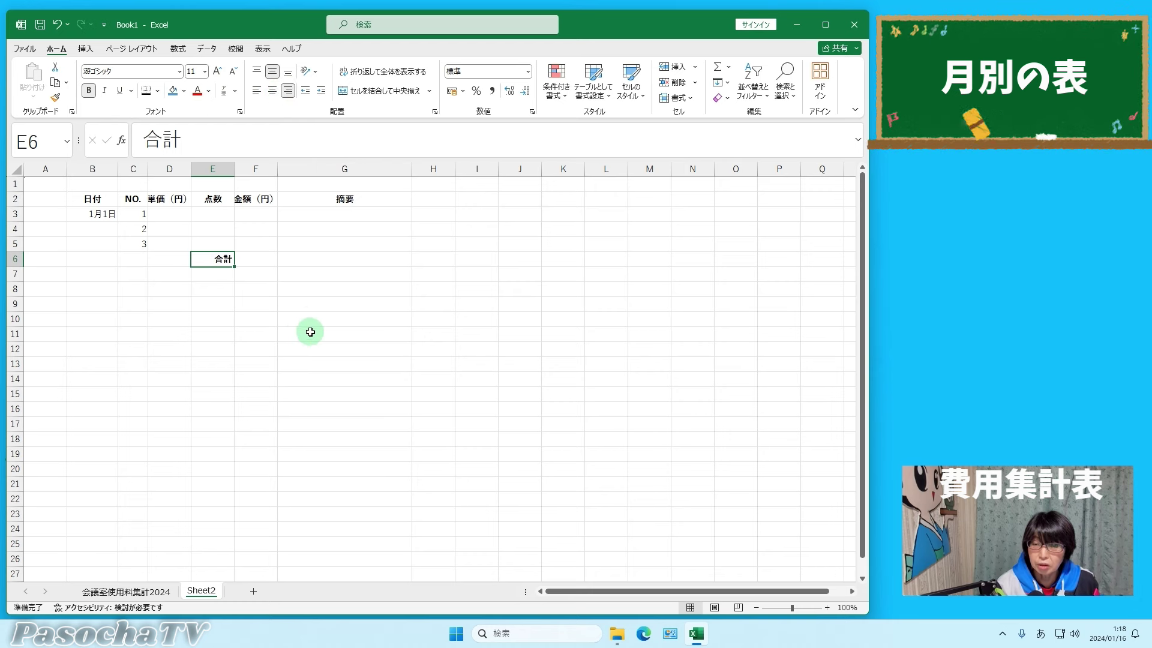
{"action": "left_click", "coordinate": [288, 274]}
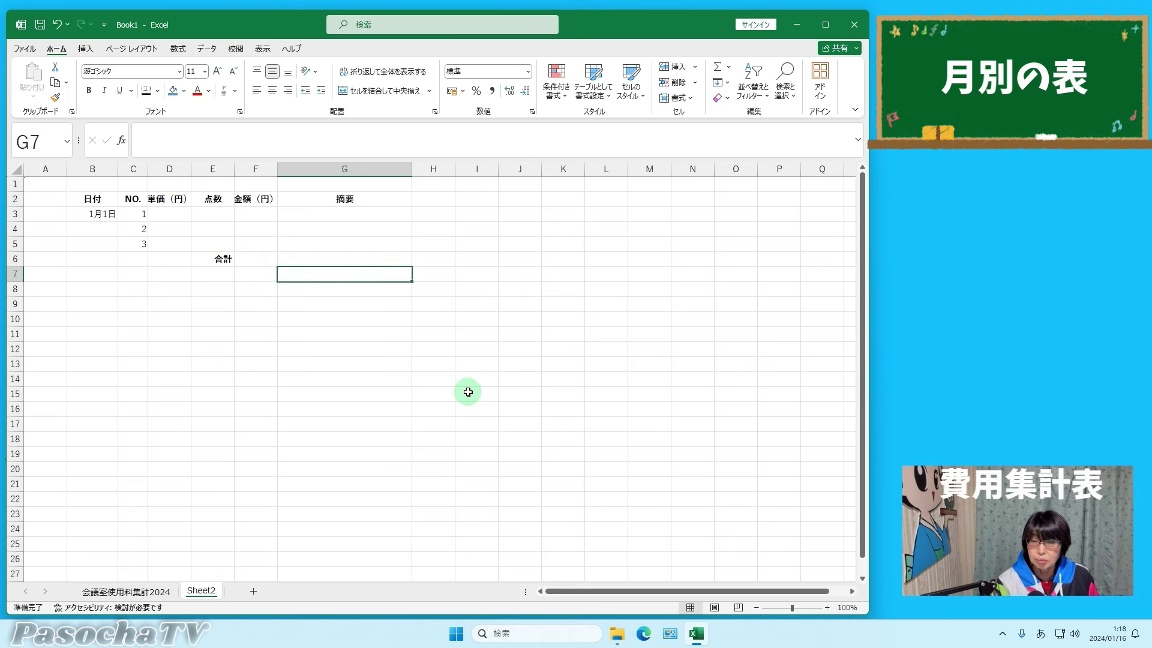
- Merge and centre cells B3:B6 so the date spans the whole block for that day
{"action": "left_click", "coordinate": [85, 214]}
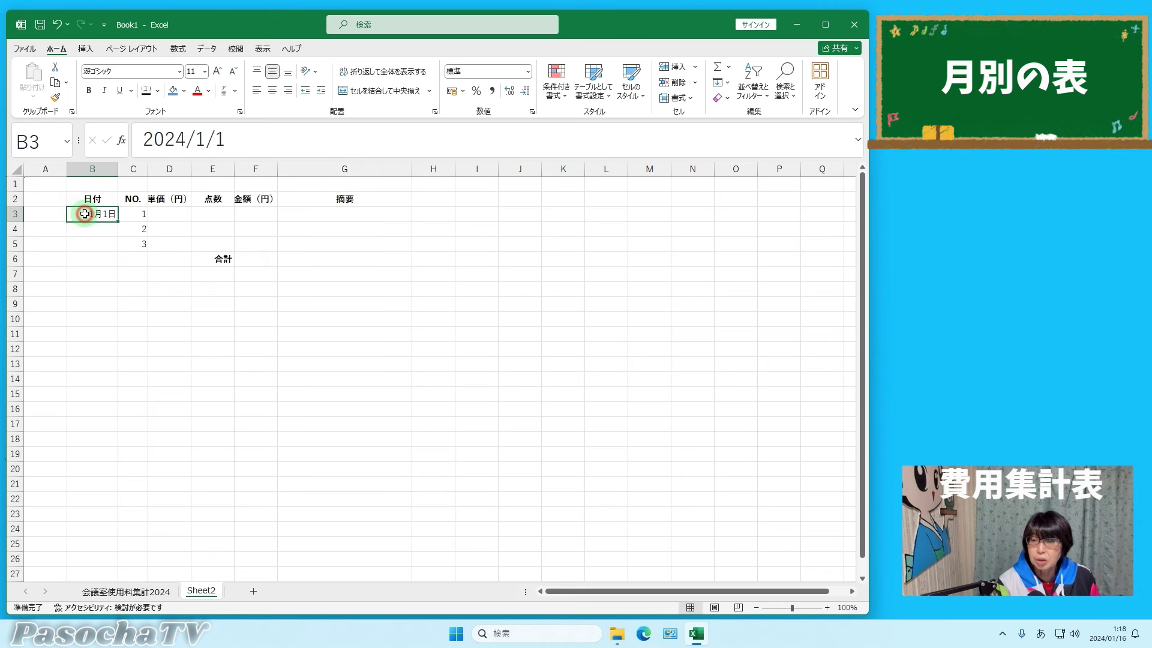
{"action": "left_click_drag", "start_coordinate": [85, 214], "coordinate": [89, 256]}
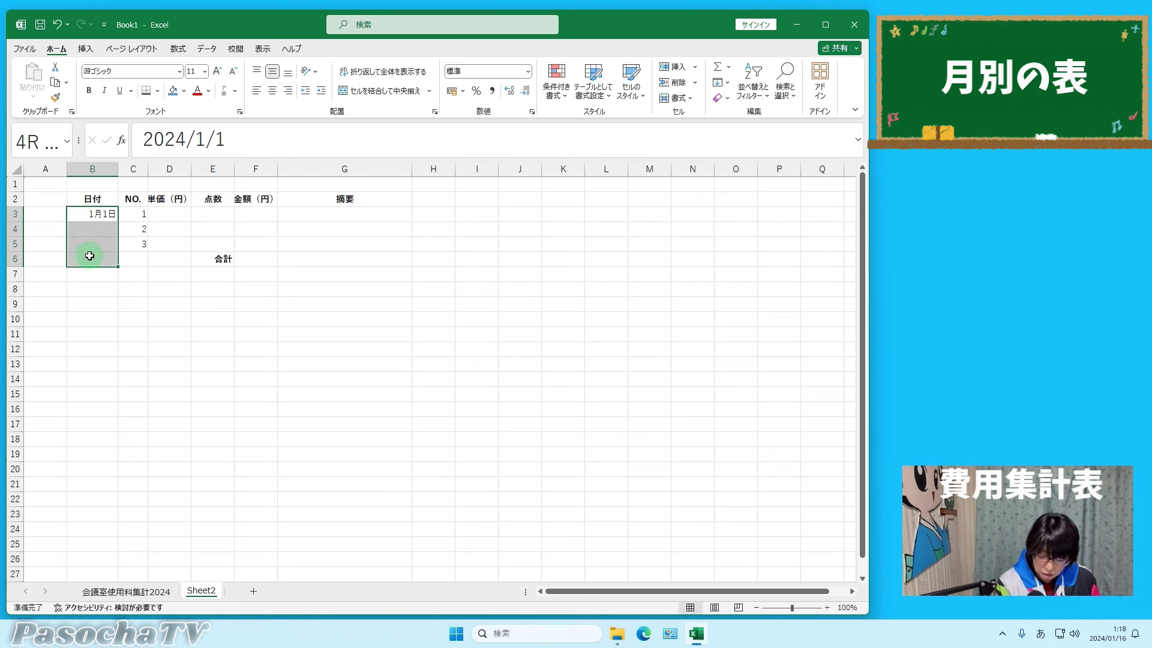
{"action": "left_click_drag", "start_coordinate": [89, 256], "coordinate": [93, 251]}
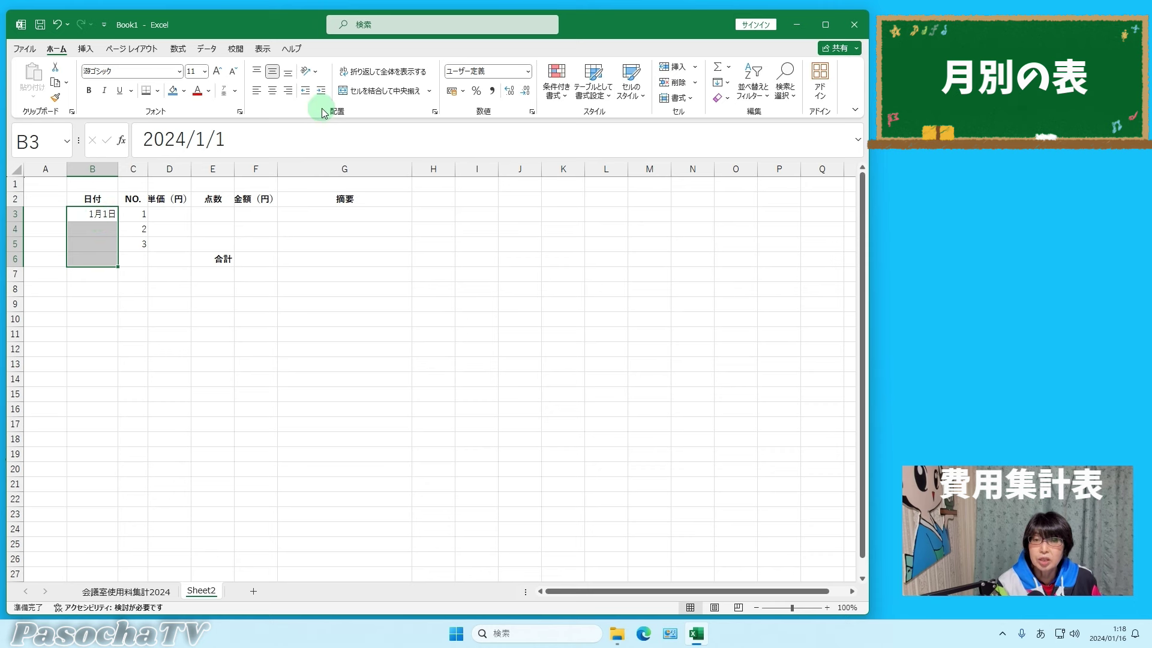
{"action": "left_click", "coordinate": [378, 94]}
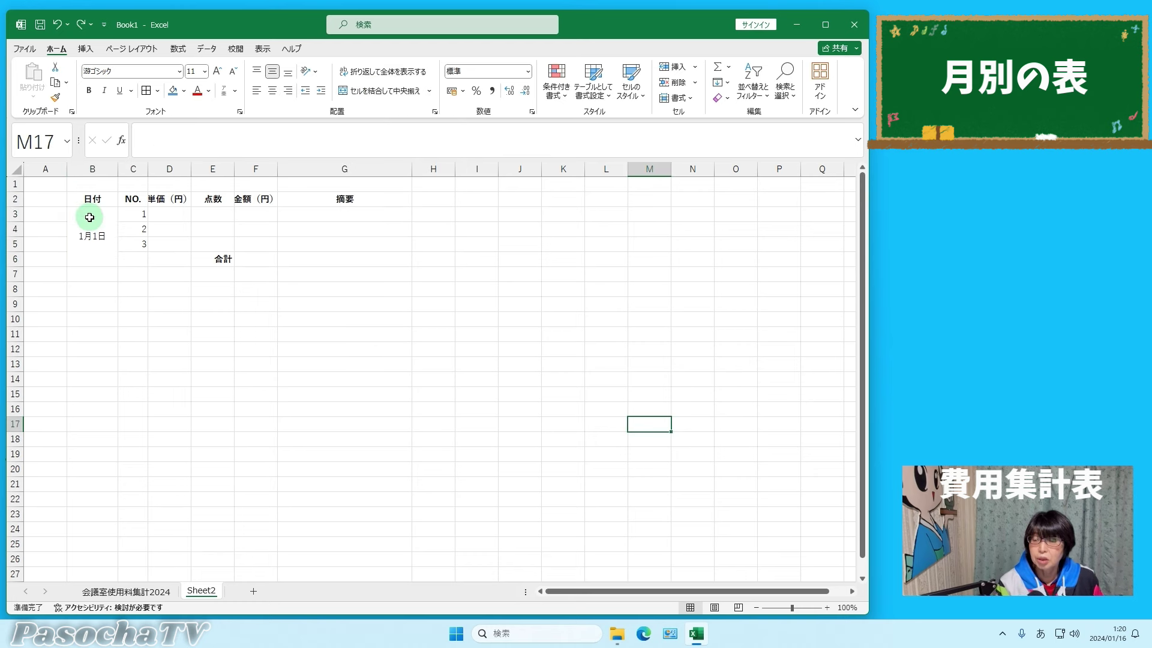
- Apply an outside border (外枠) to the merged date cell B3:B6
{"action": "left_click", "coordinate": [89, 218]}
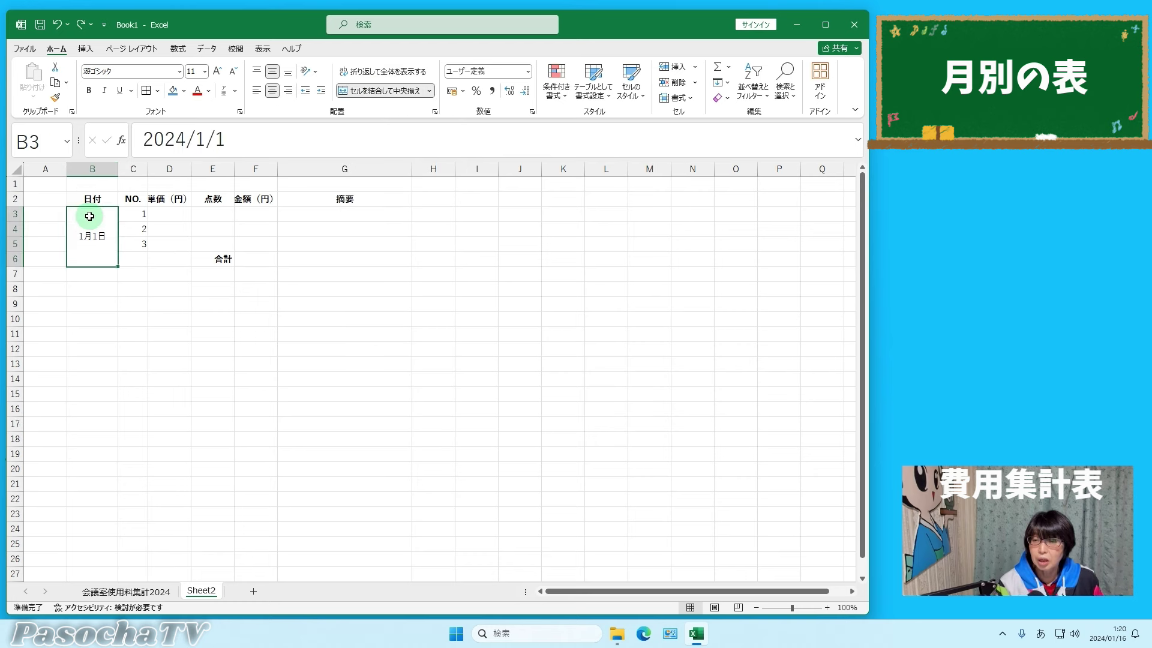
{"action": "left_click", "coordinate": [158, 92]}
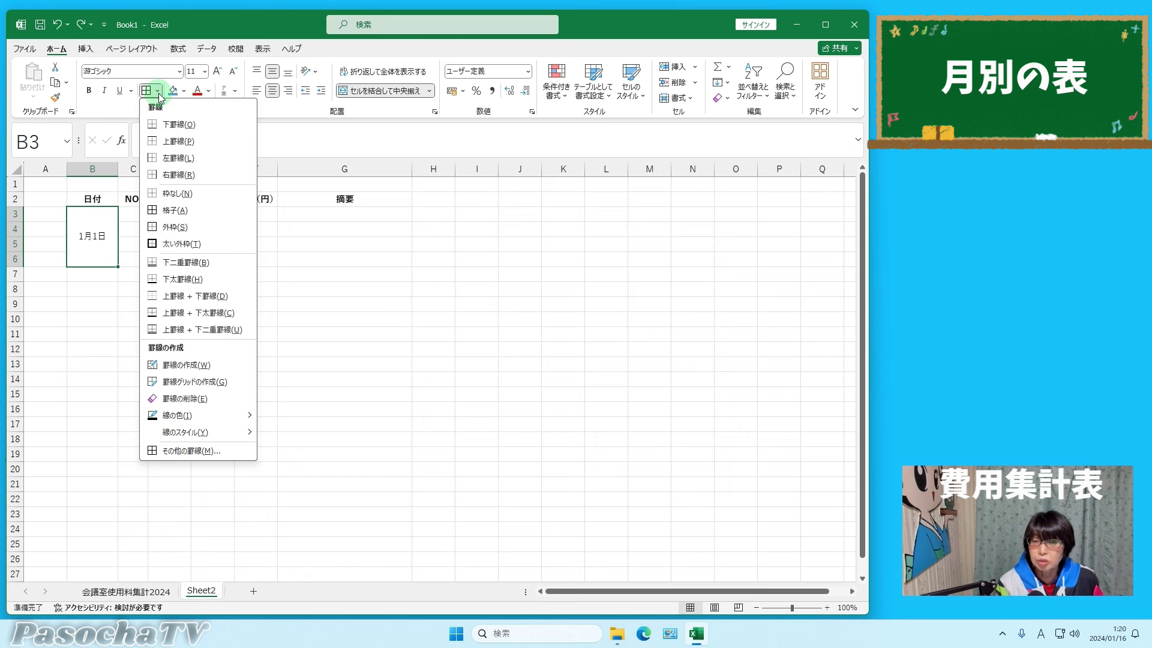
{"action": "left_click", "coordinate": [174, 227]}
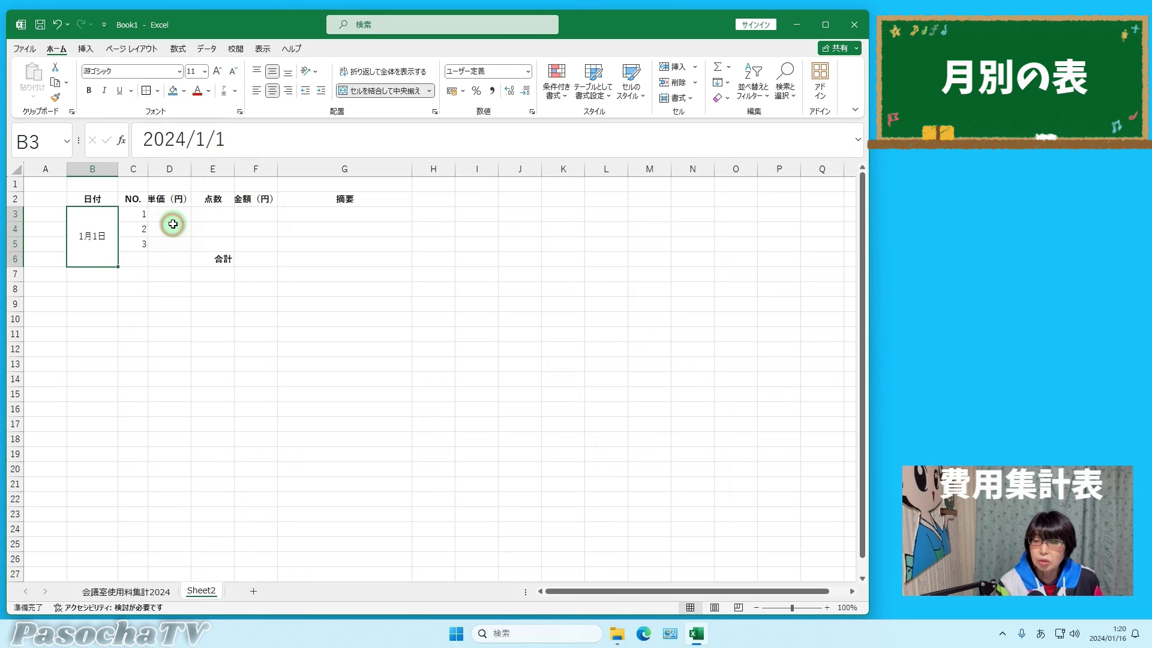
{"action": "left_click", "coordinate": [134, 365]}
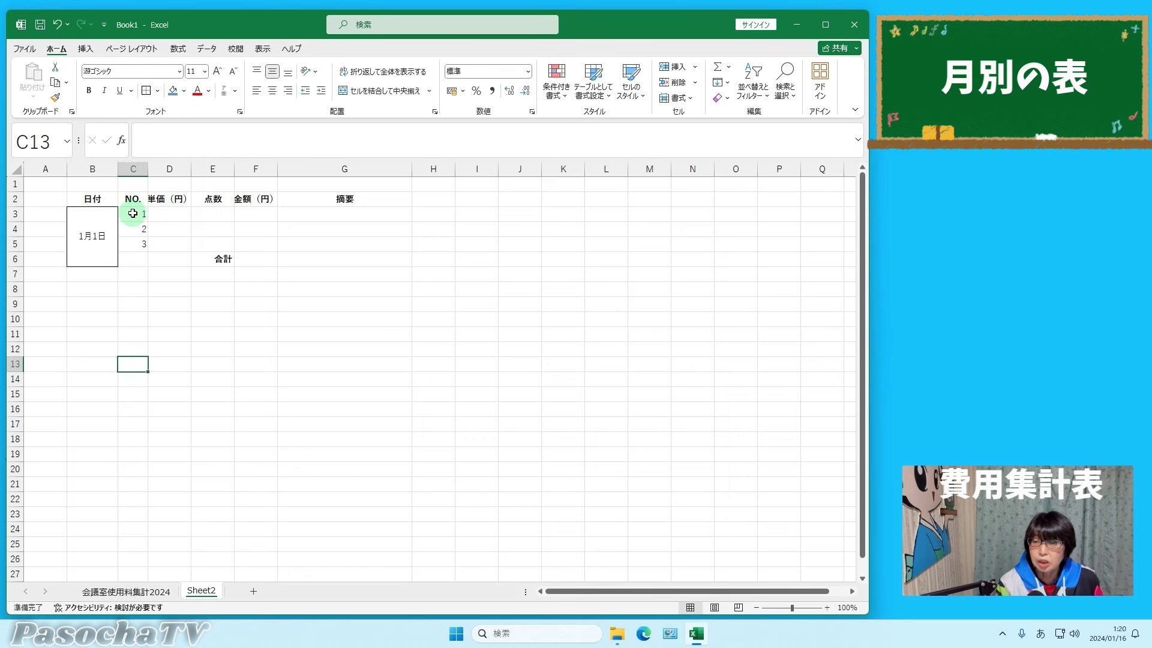
- Apply grid borders (格子) to the numbered entry rows C3:G5
{"action": "mouse_move", "coordinate": [134, 213]}
{"action": "left_mouse_down"}
{"action": "mouse_move", "coordinate": [170, 239]}
{"action": "mouse_move", "coordinate": [317, 242]}
{"action": "left_mouse_up"}
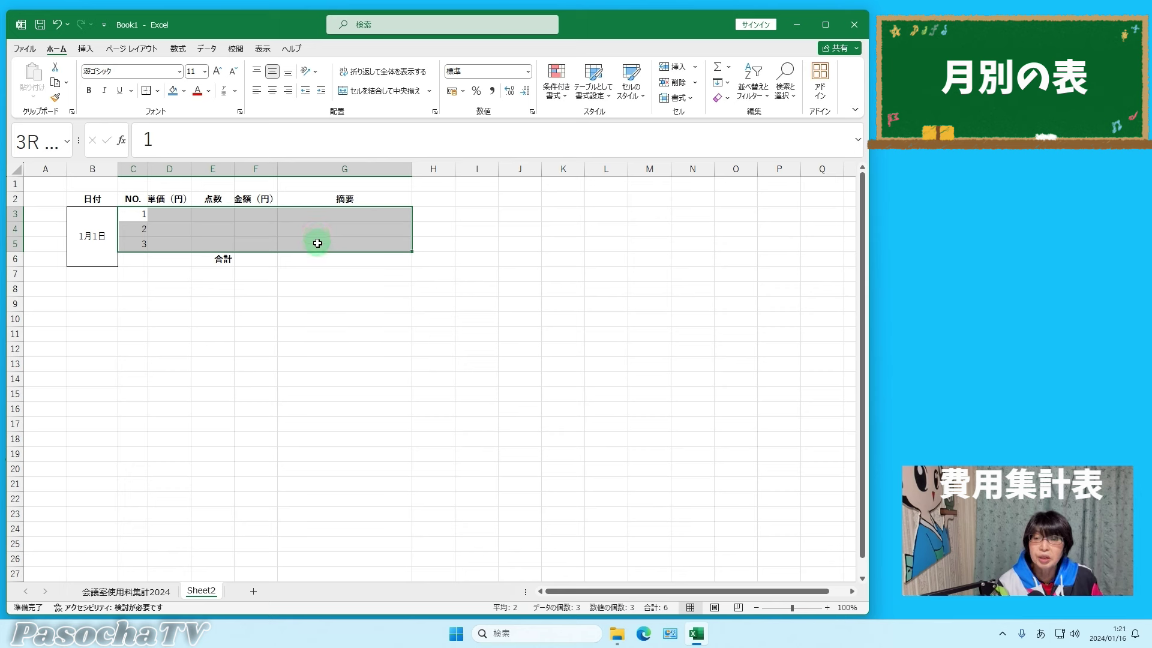
{"action": "left_click", "coordinate": [158, 91]}
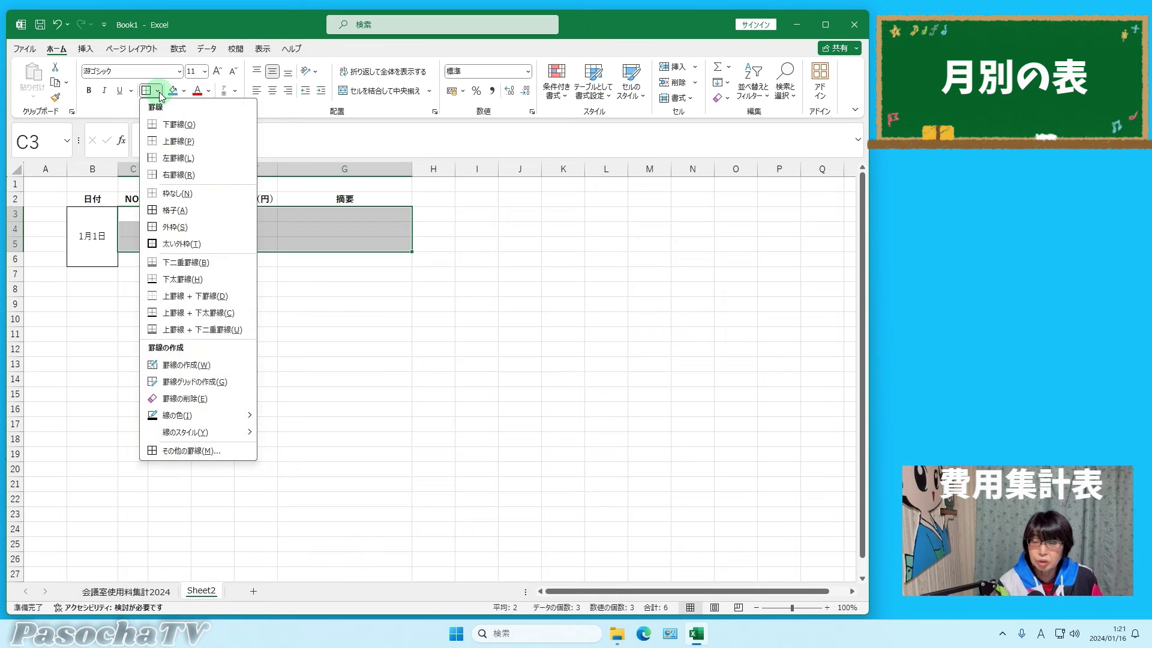
{"action": "left_click", "coordinate": [171, 209]}
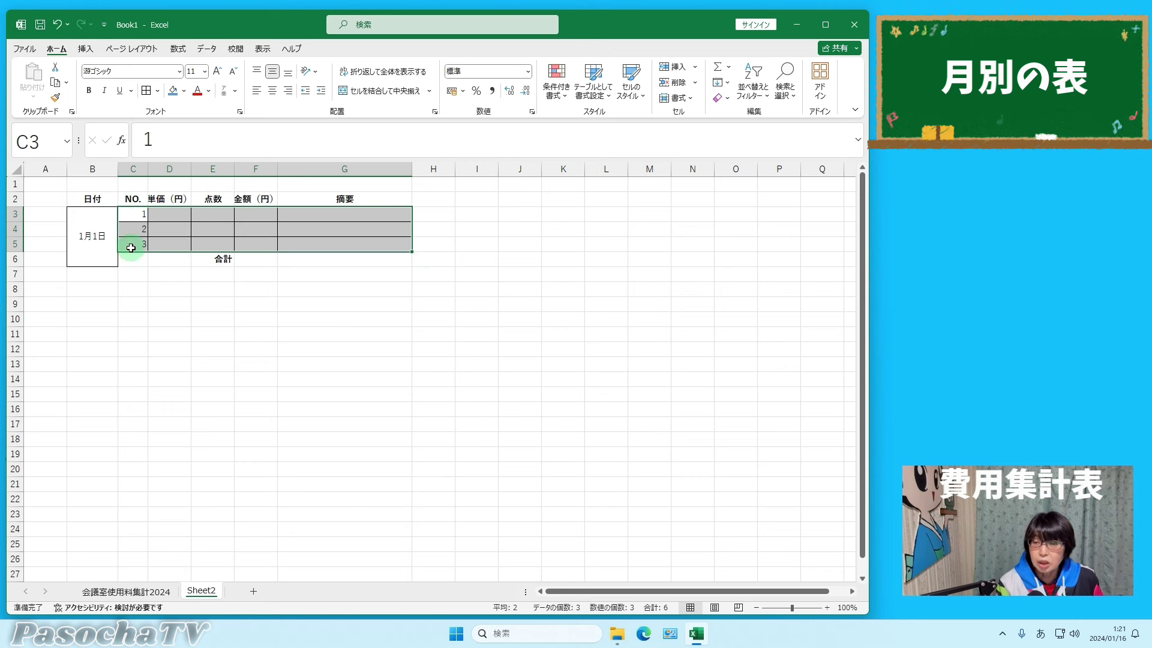
- Apply an outside border (外枠) around C6:E6, the part of the total row holding the 合計 label
{"action": "left_click_drag", "start_coordinate": [131, 258], "coordinate": [207, 258]}
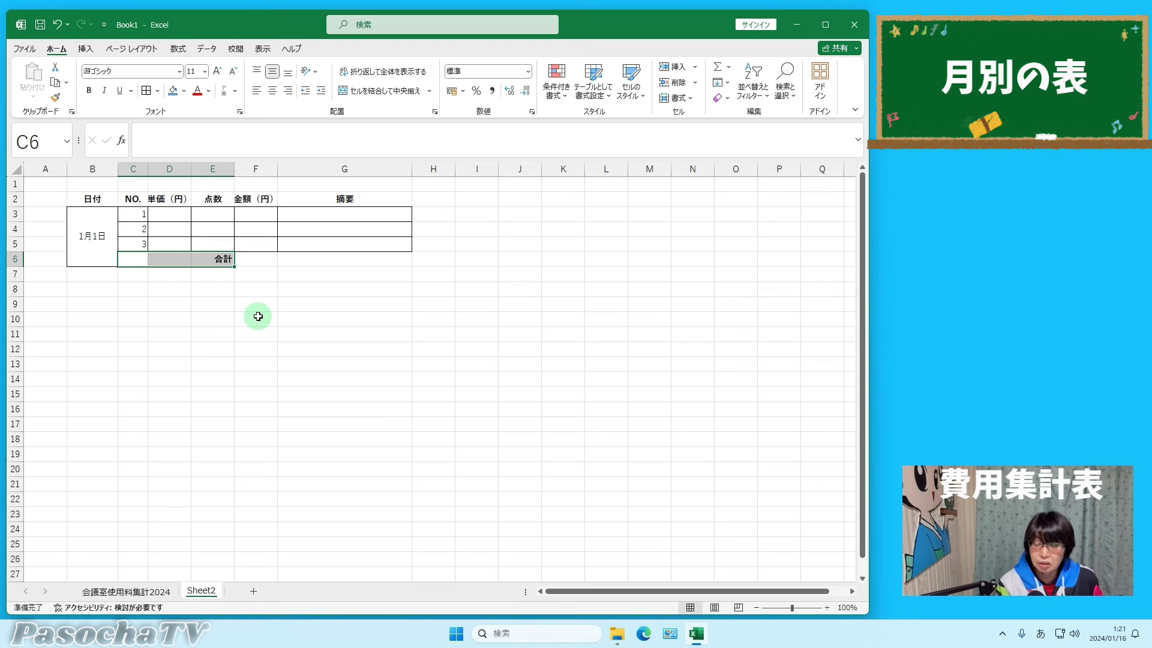
{"action": "left_click", "coordinate": [158, 91]}
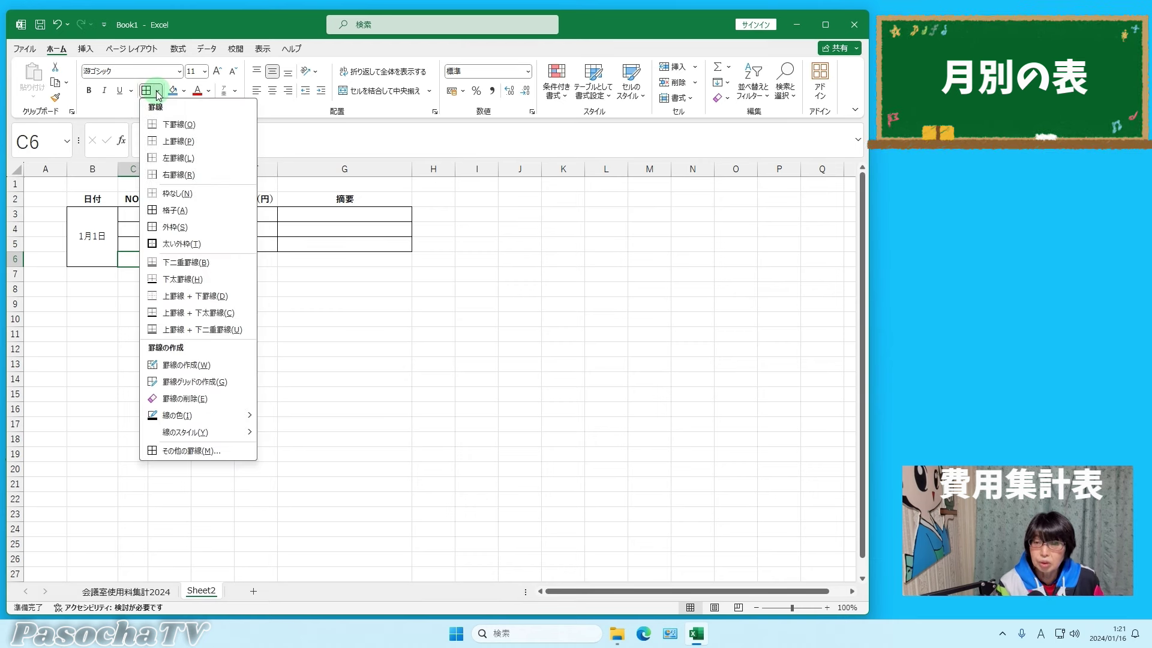
{"action": "left_click", "coordinate": [186, 228]}
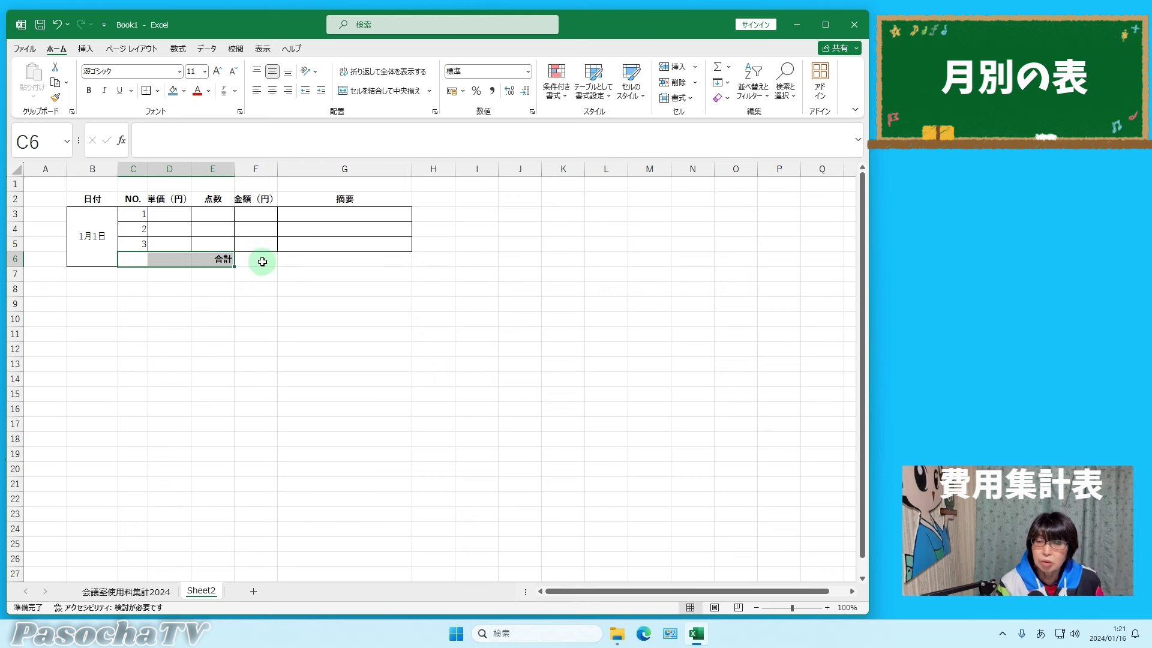
- Apply grid borders (格子) to the total row's 金額 and 摘要 cells, F6:G6
{"action": "left_click_drag", "start_coordinate": [262, 261], "coordinate": [292, 258]}
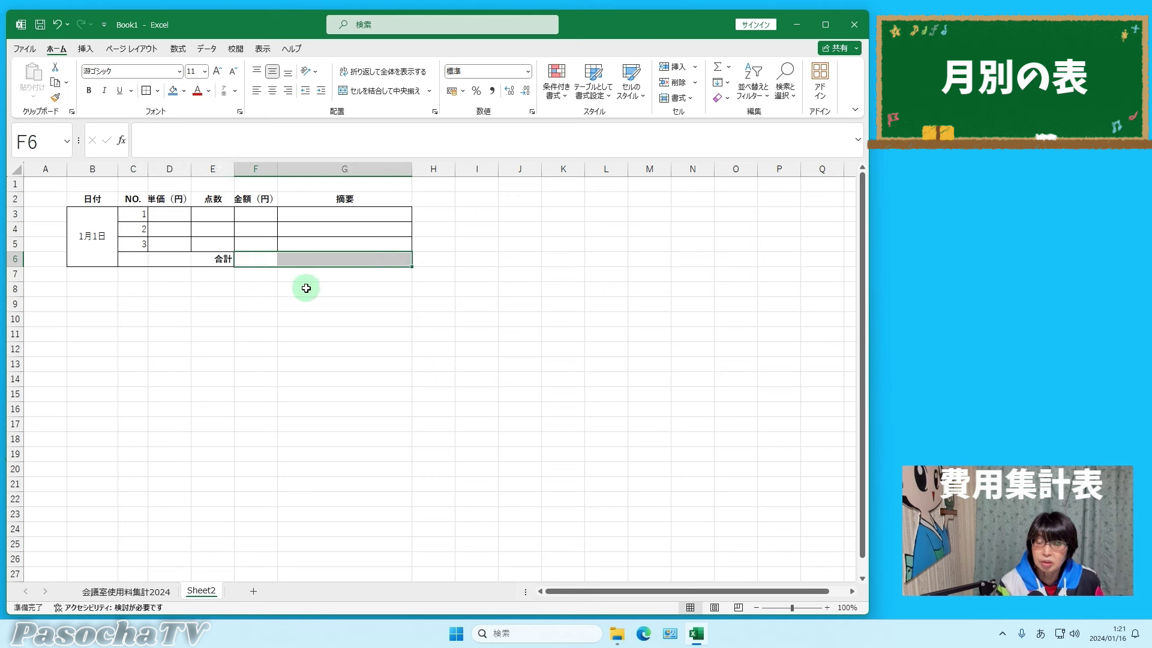
{"action": "left_click", "coordinate": [158, 90]}
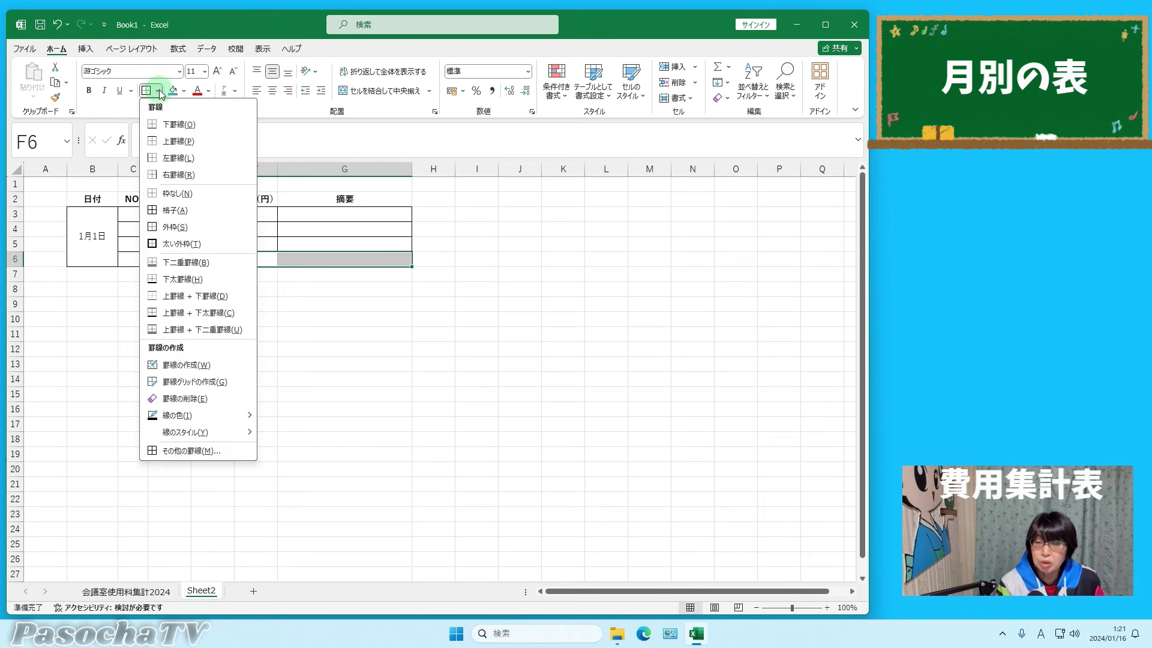
{"action": "left_click", "coordinate": [183, 209]}
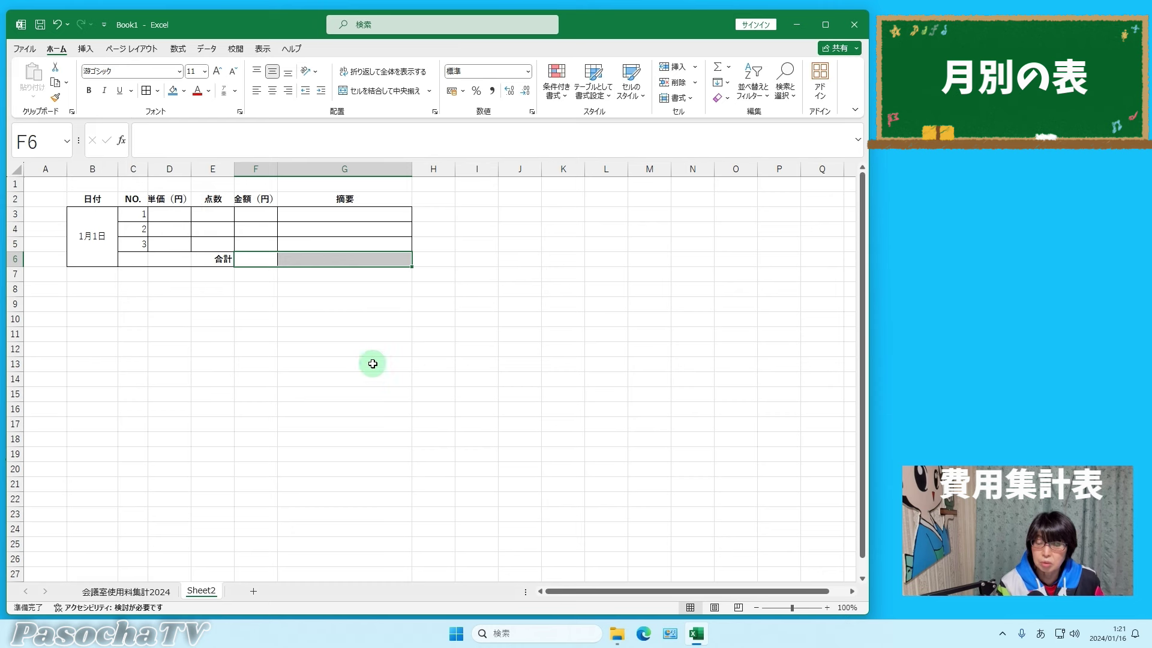
{"action": "left_click", "coordinate": [519, 289]}
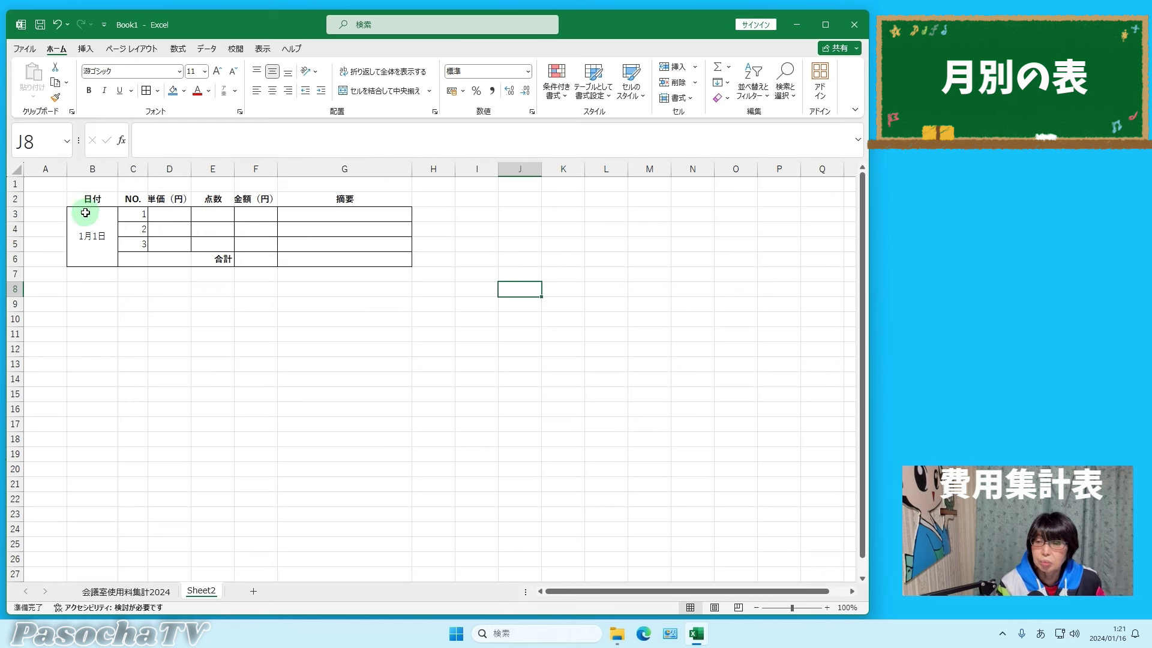
- Add a thick outside border (太い外枠) around the whole block for the first day, B3:G6
{"action": "left_click_drag", "start_coordinate": [86, 212], "coordinate": [328, 222]}
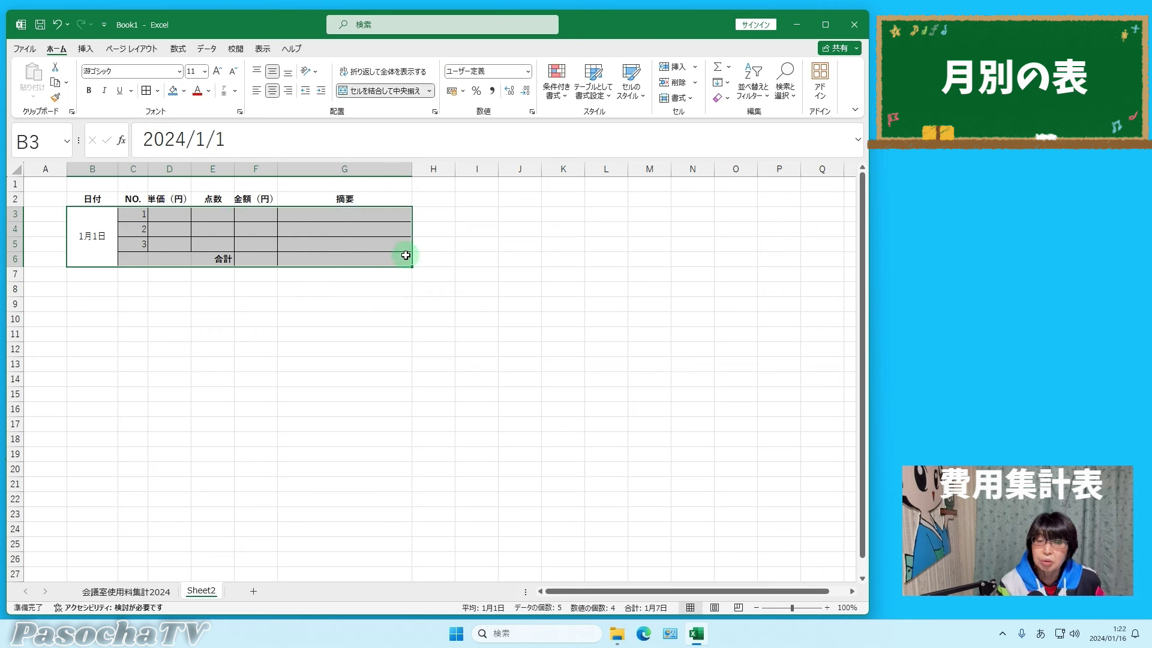
{"action": "left_click", "coordinate": [157, 92]}
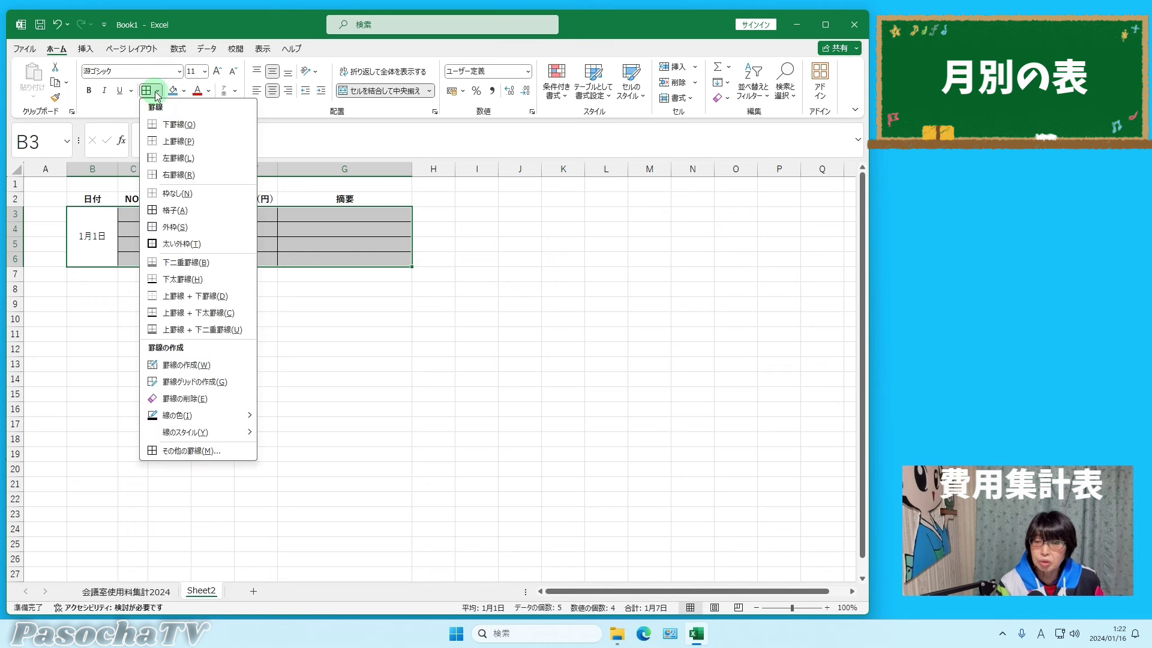
{"action": "left_click", "coordinate": [194, 244]}
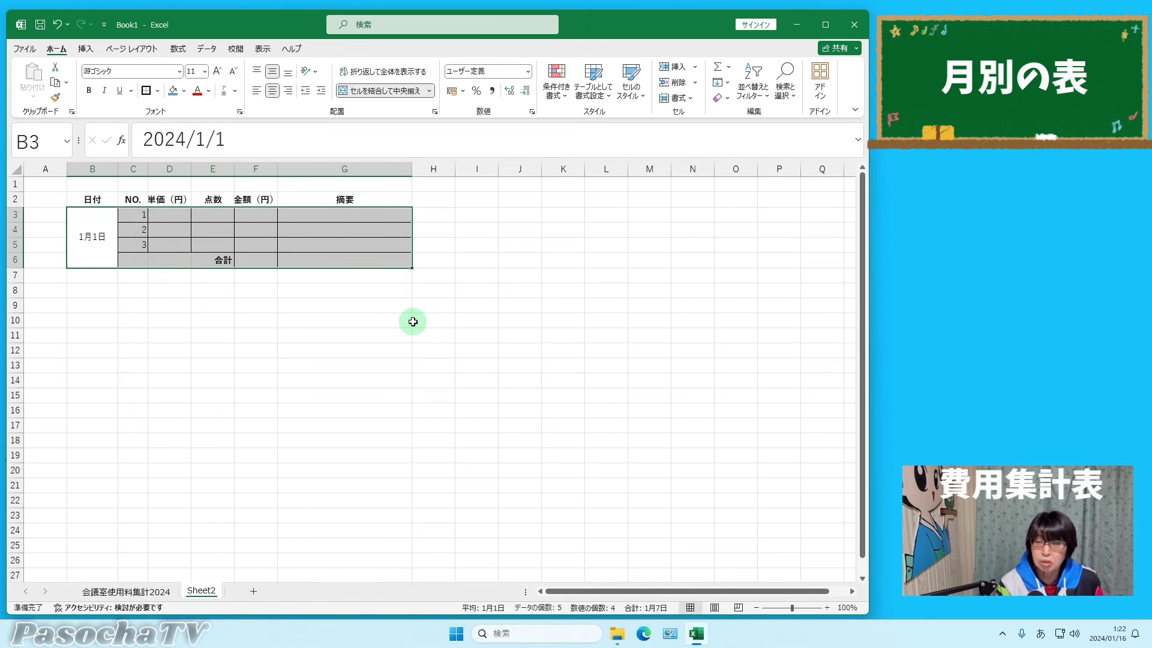
{"action": "left_click", "coordinate": [514, 214]}
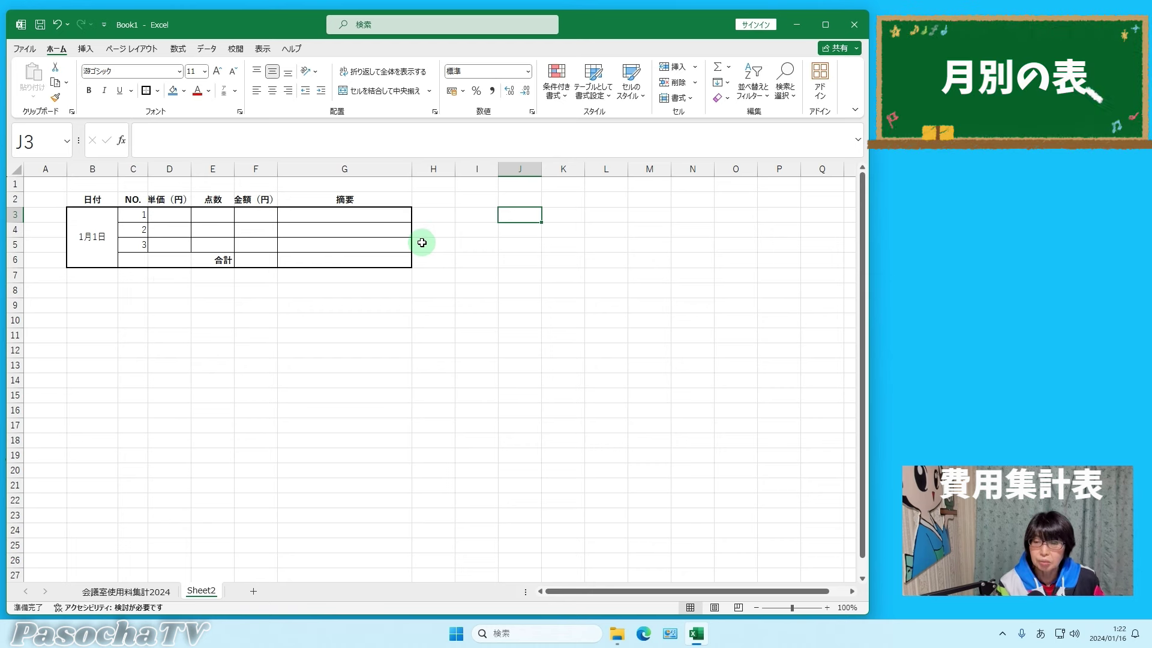
- Fill the merged date cell B3 down column B through 1月7日, ending at row 30
{"action": "left_click", "coordinate": [94, 225]}
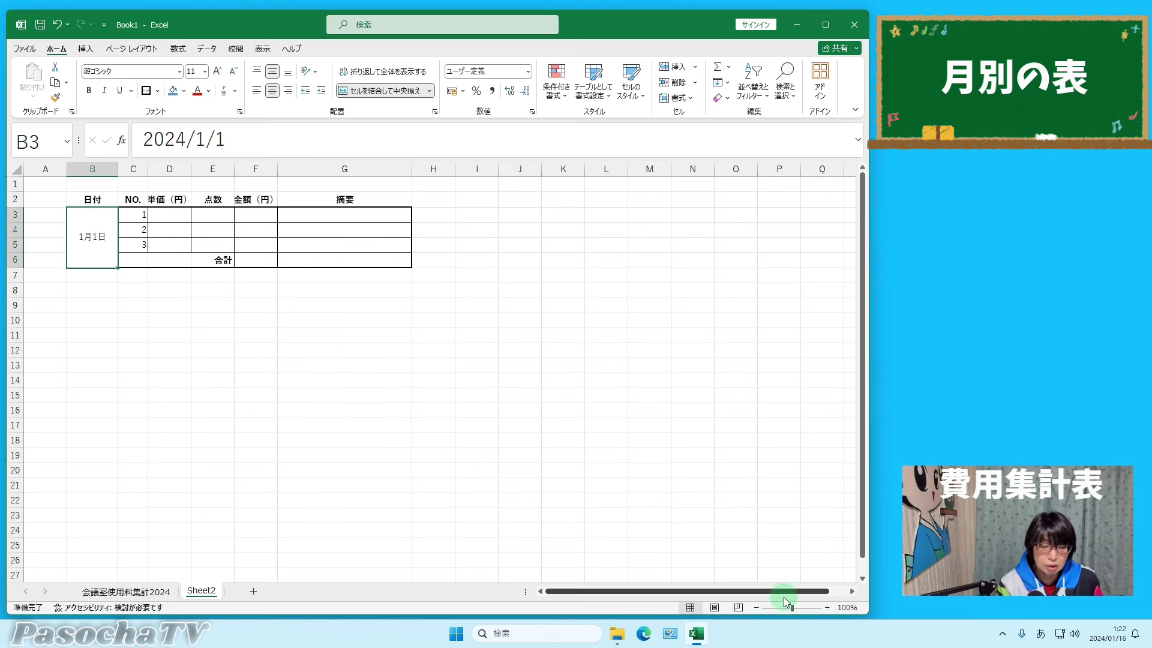
{"action": "left_click", "coordinate": [756, 607]}
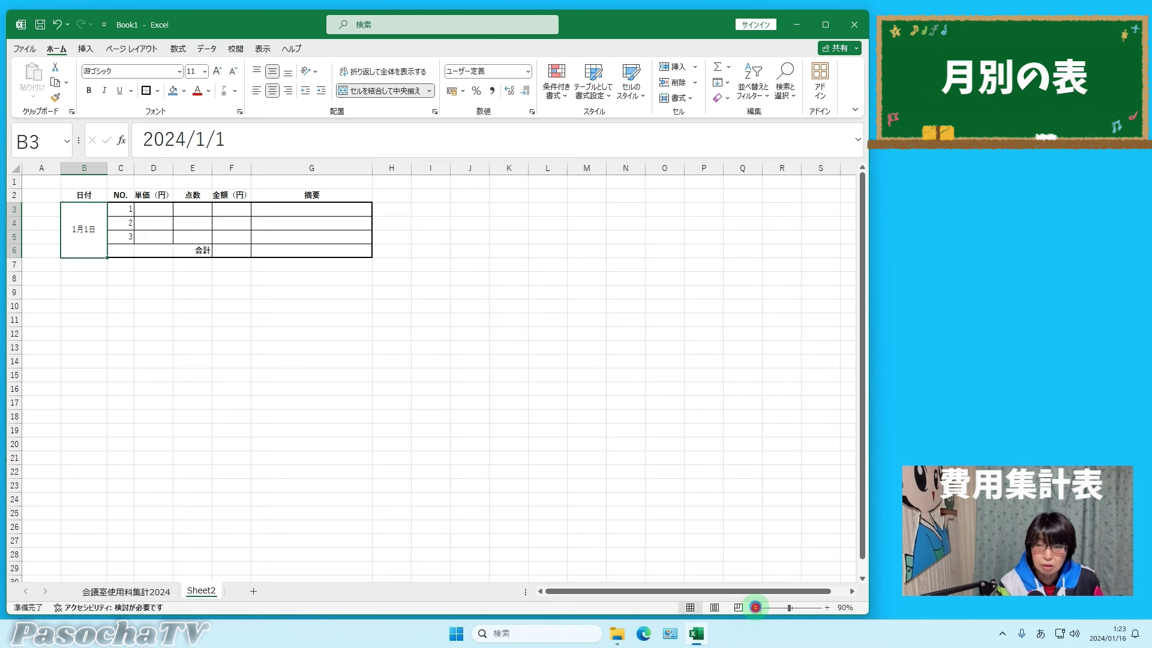
{"action": "left_click", "coordinate": [755, 607]}
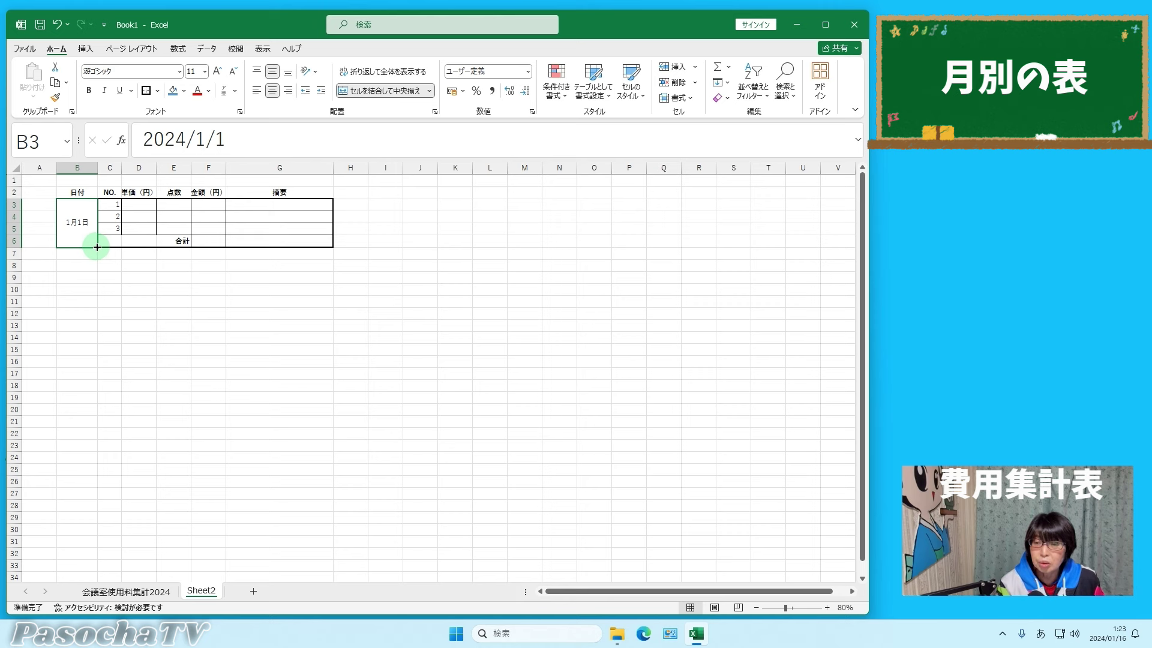
{"action": "left_click_drag", "start_coordinate": [96, 247], "coordinate": [97, 261]}
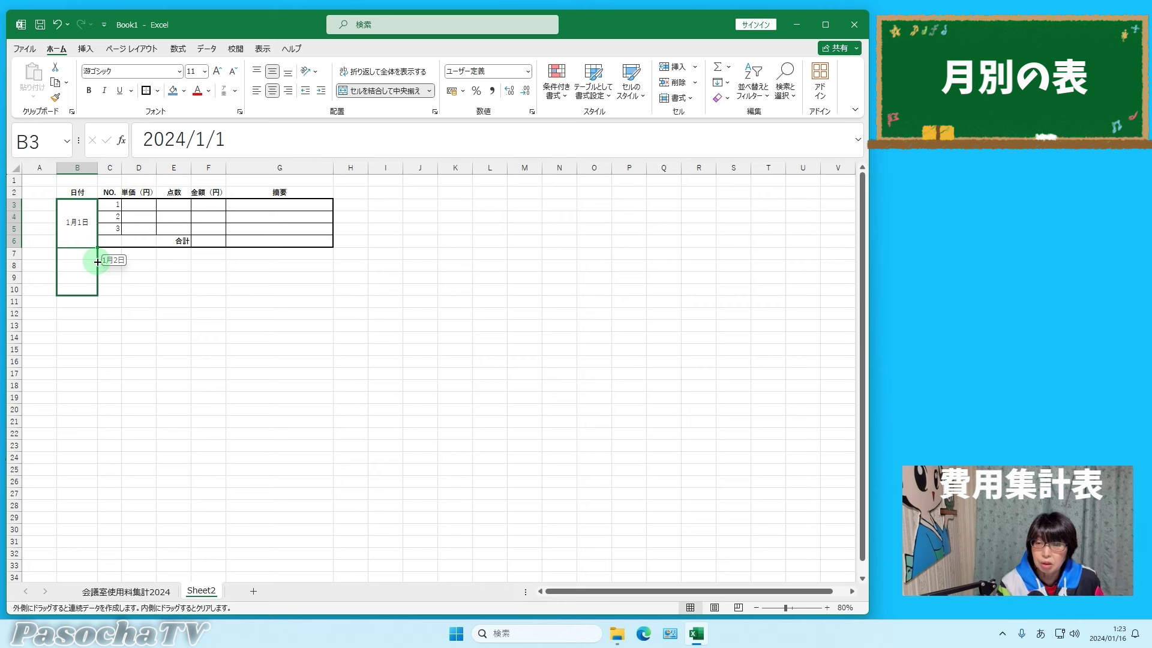
{"action": "left_click_drag", "start_coordinate": [97, 262], "coordinate": [85, 402]}
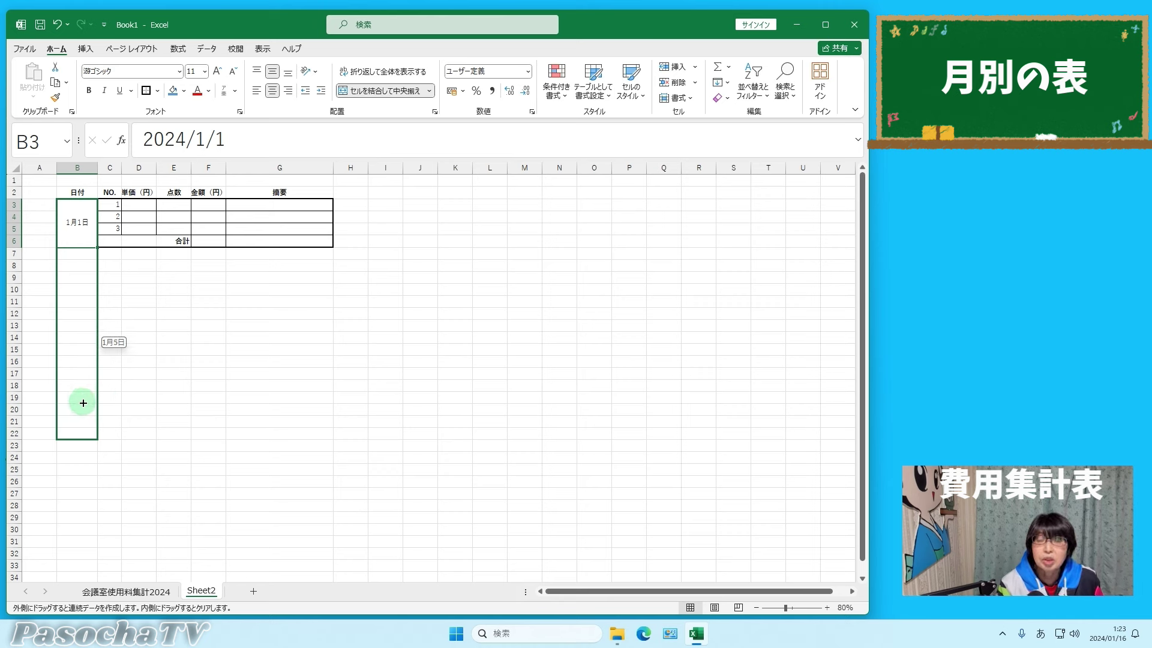
{"action": "left_click_drag", "start_coordinate": [82, 407], "coordinate": [74, 501]}
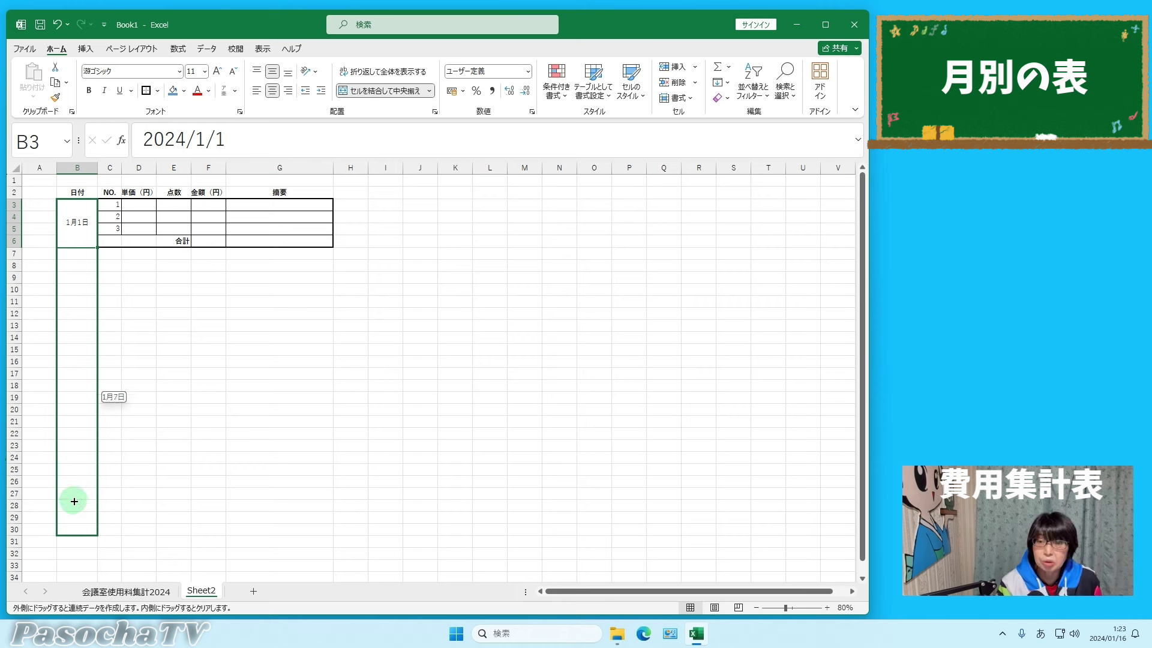
{"action": "left_click_drag", "start_coordinate": [74, 501], "coordinate": [74, 501]}
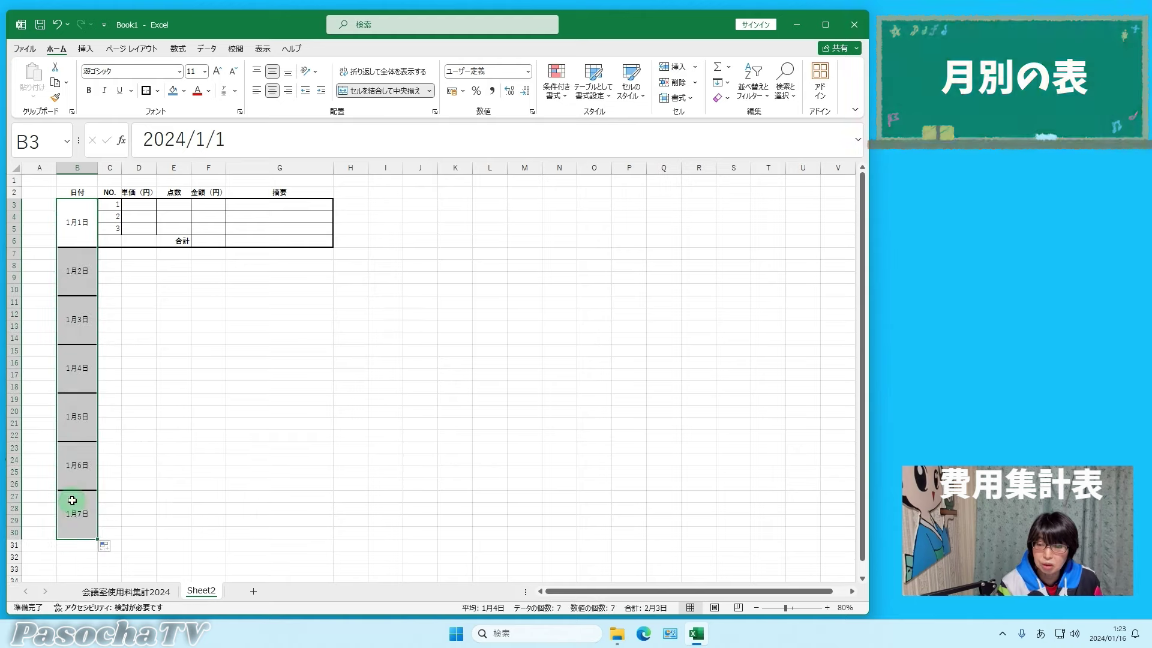
- Extend the merged date series in column B through 1月31日, ending at row 126
{"action": "left_click", "coordinate": [862, 578]}
{"action": "left_click", "coordinate": [862, 579]}
{"action": "left_click", "coordinate": [862, 578]}
{"action": "left_click", "coordinate": [862, 579]}
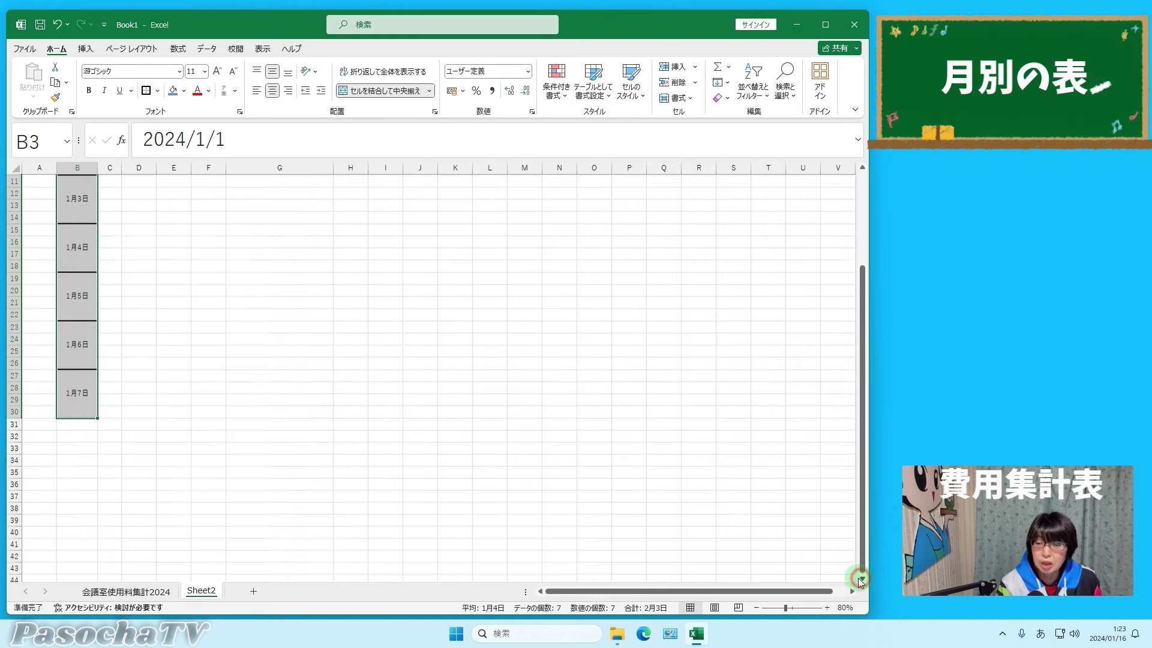
{"action": "left_click", "coordinate": [862, 578]}
{"action": "left_click_drag", "start_coordinate": [99, 417], "coordinate": [85, 541]}
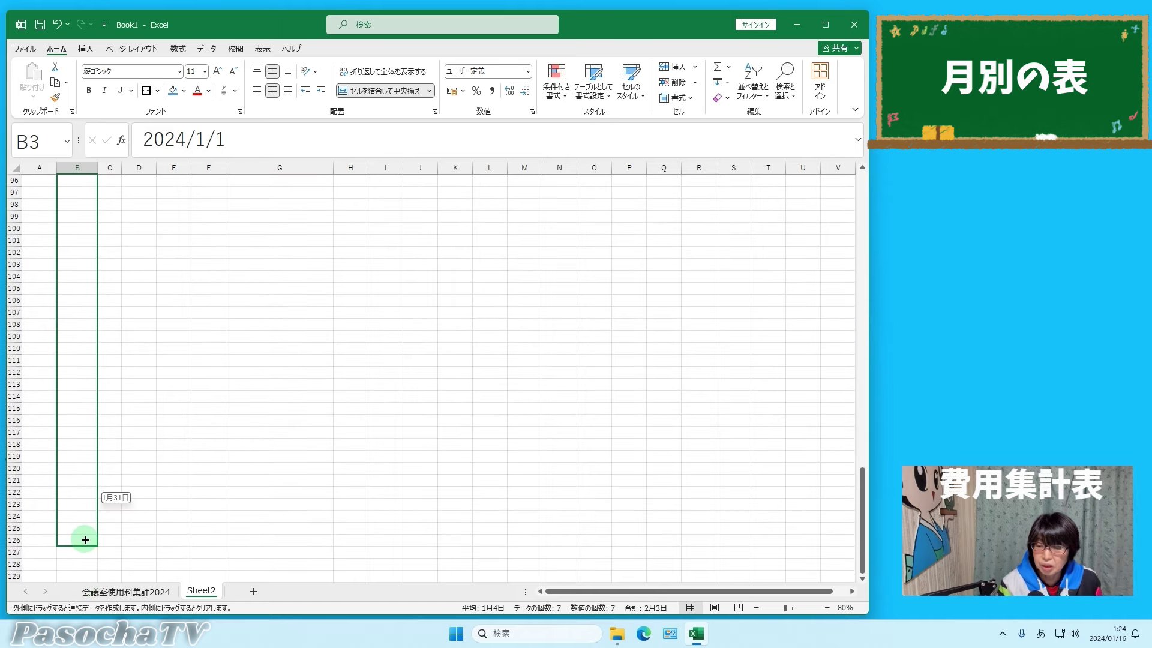
{"action": "left_click_drag", "start_coordinate": [85, 541], "coordinate": [85, 540]}
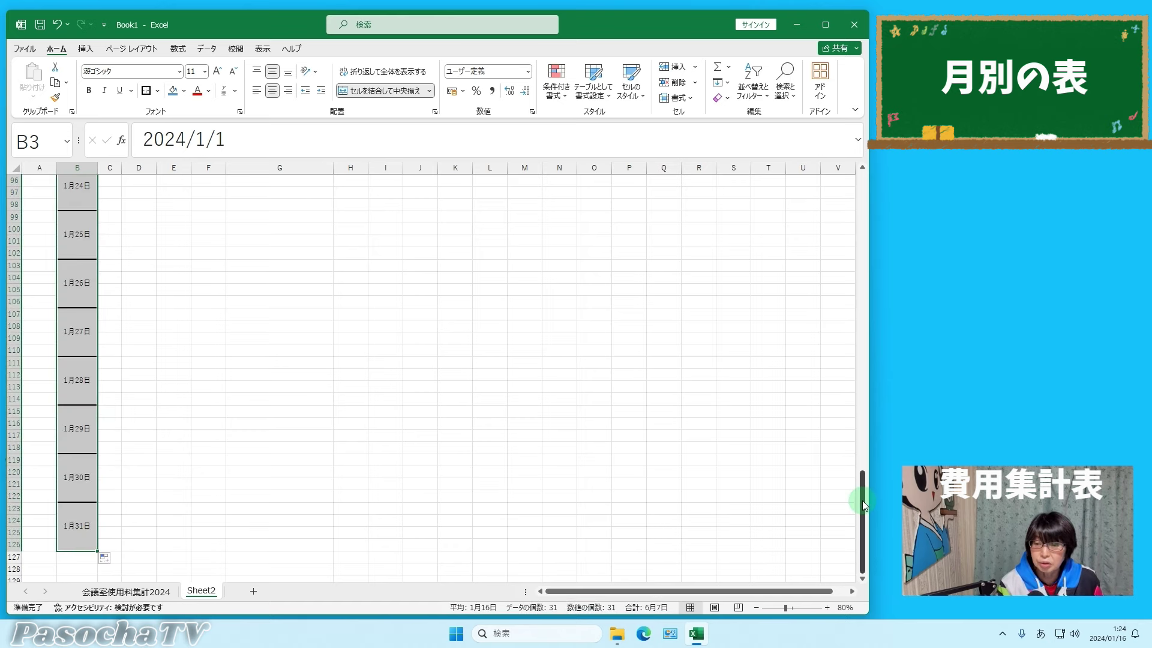
{"action": "left_click_drag", "start_coordinate": [862, 500], "coordinate": [846, 180]}
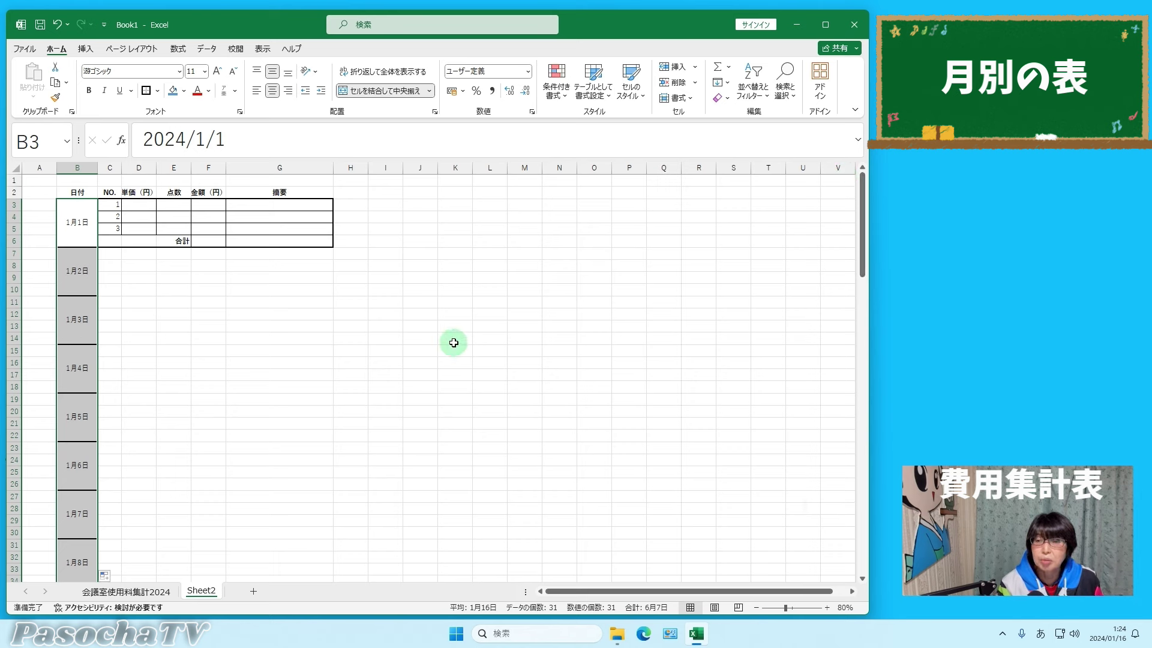
{"action": "left_click", "coordinate": [489, 277]}
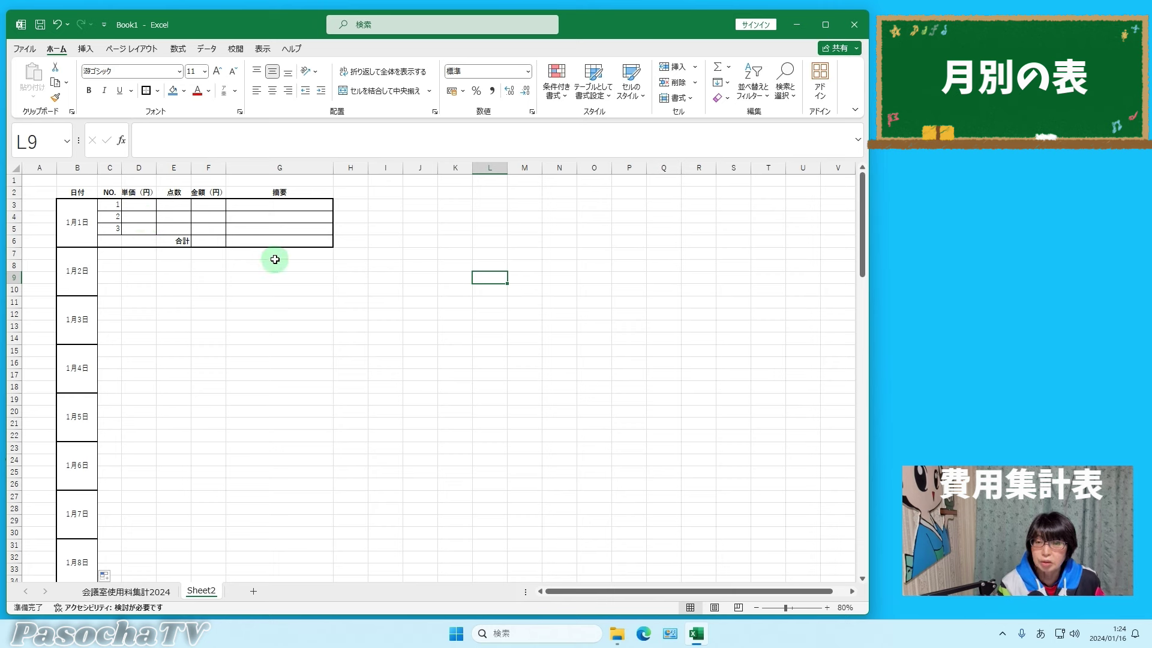
- Enter the formula =D3*E3 in F3 to calculate the amount from unit price and quantity
{"action": "left_click", "coordinate": [206, 206]}
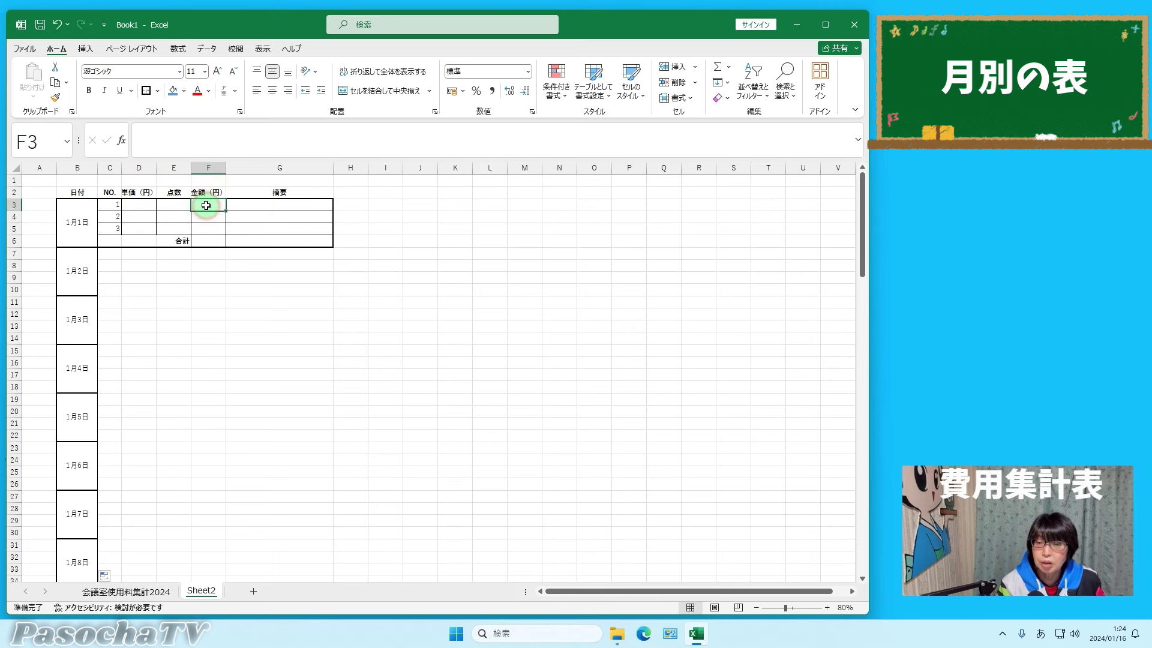
{"action": "left_click", "coordinate": [827, 607]}
{"action": "left_click", "coordinate": [827, 607]}
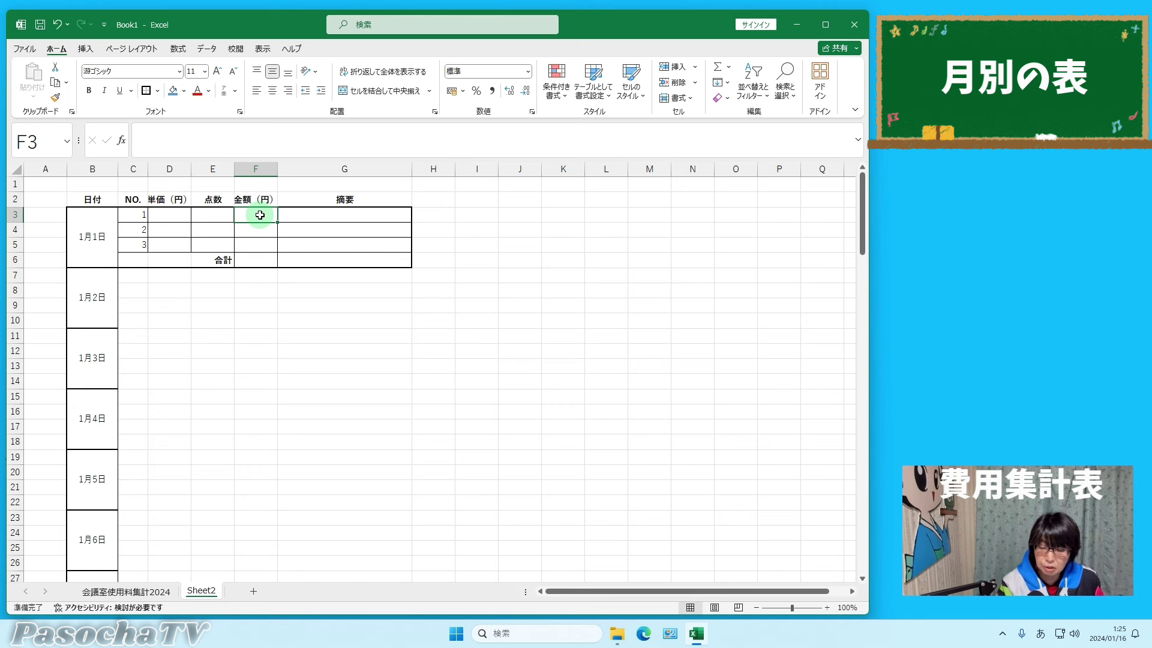
{"action": "left_click", "coordinate": [1041, 637]}
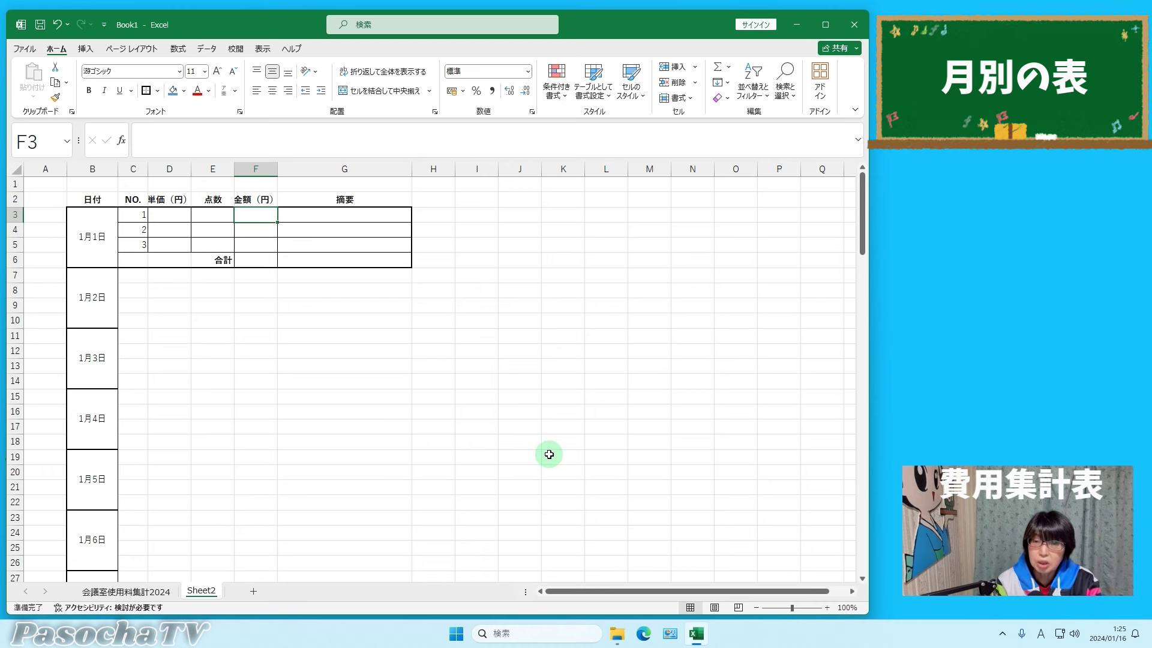
{"action": "type", "text": "="}
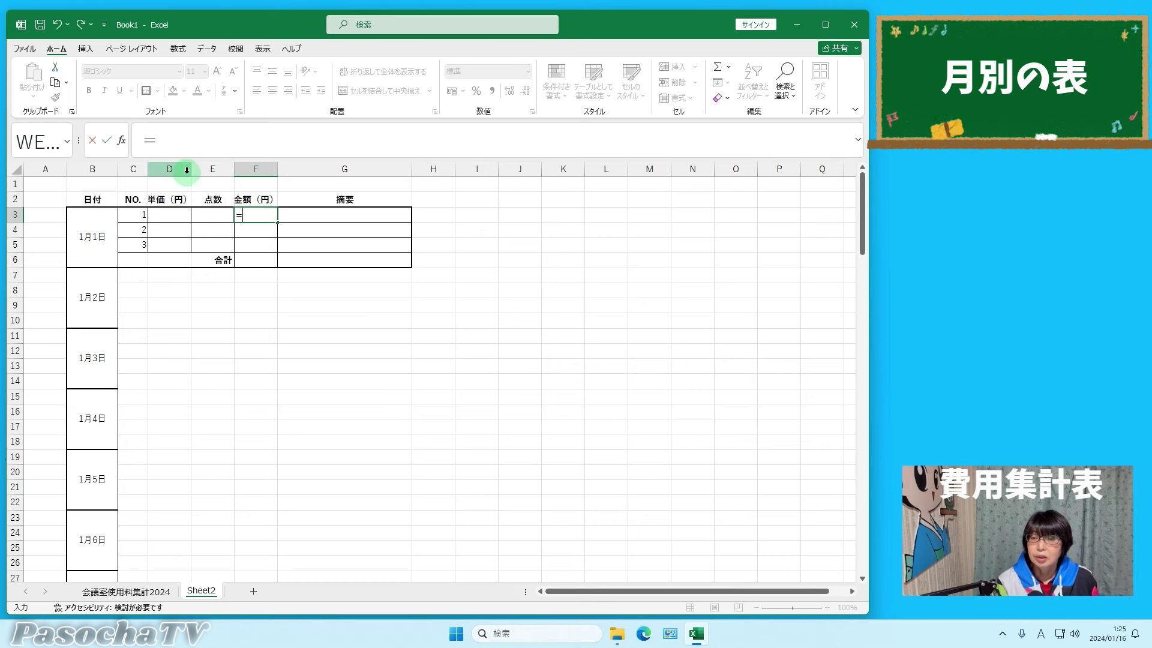
{"action": "left_click", "coordinate": [171, 217]}
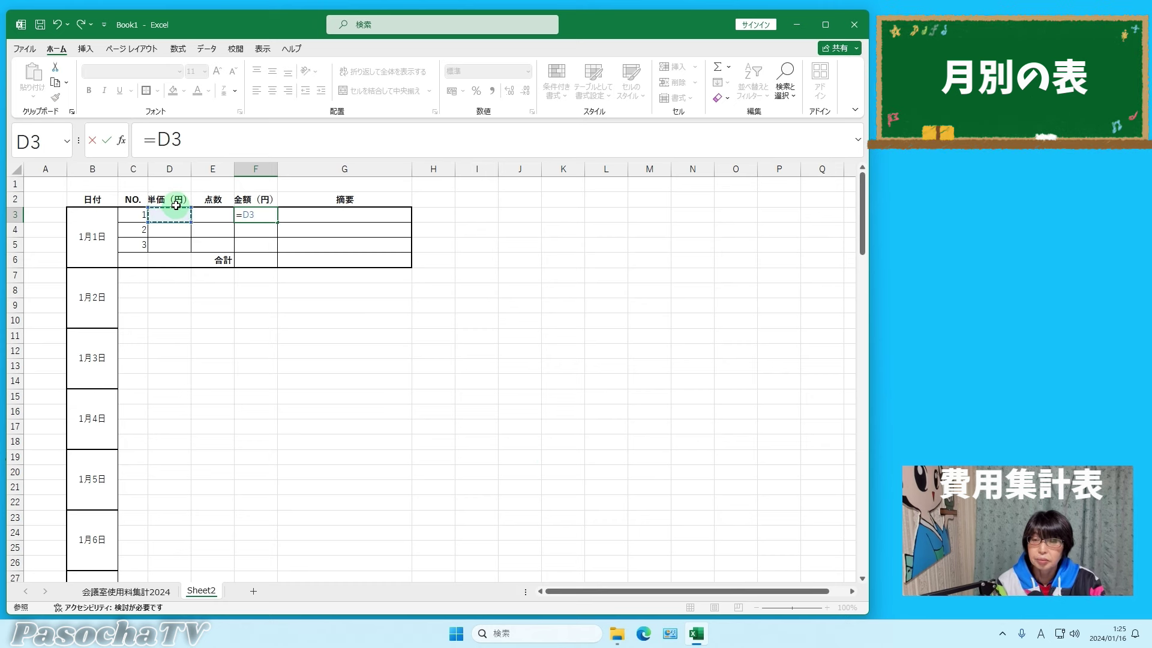
{"action": "type", "text": "*"}
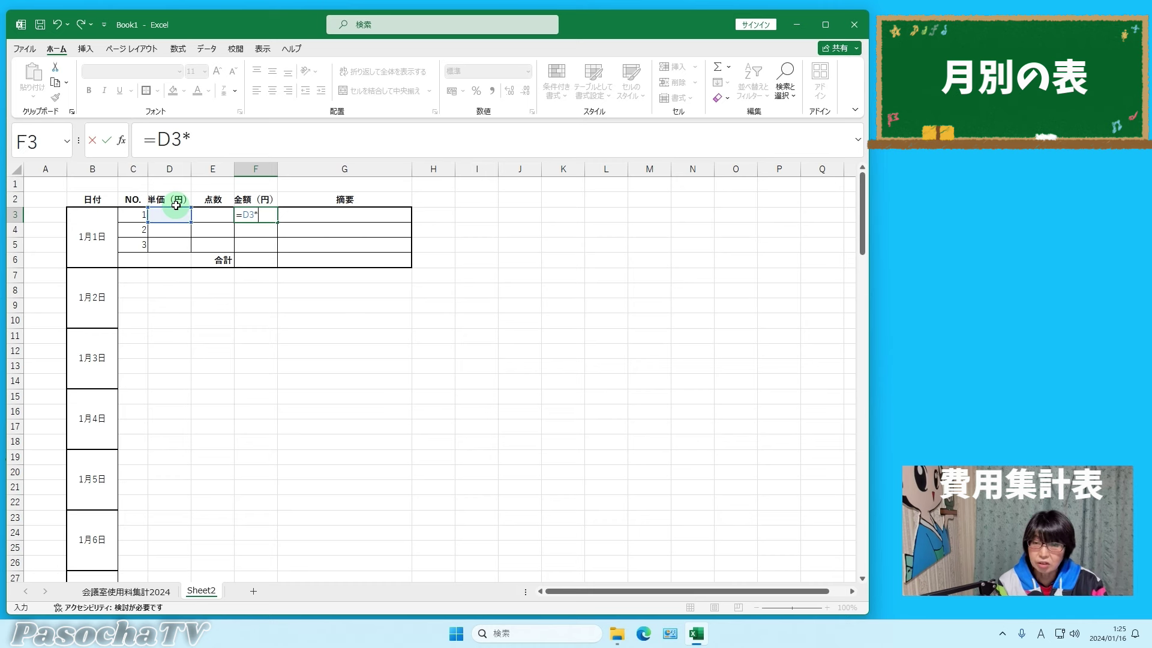
{"action": "left_click", "coordinate": [214, 217]}
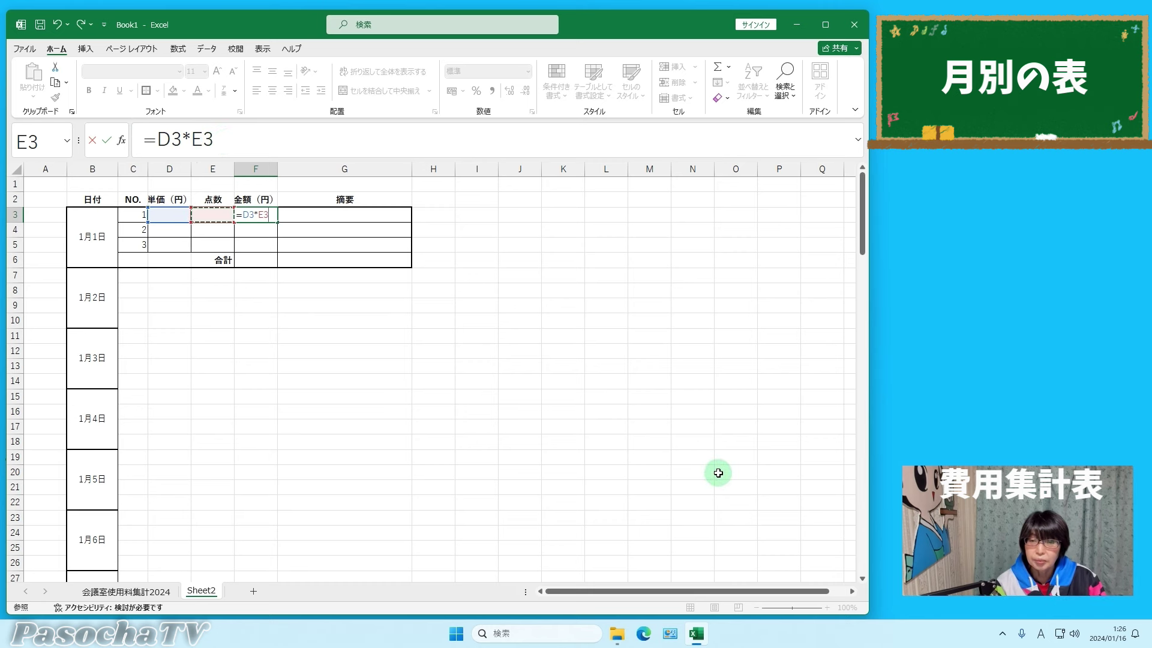
{"action": "key", "text": "Return"}
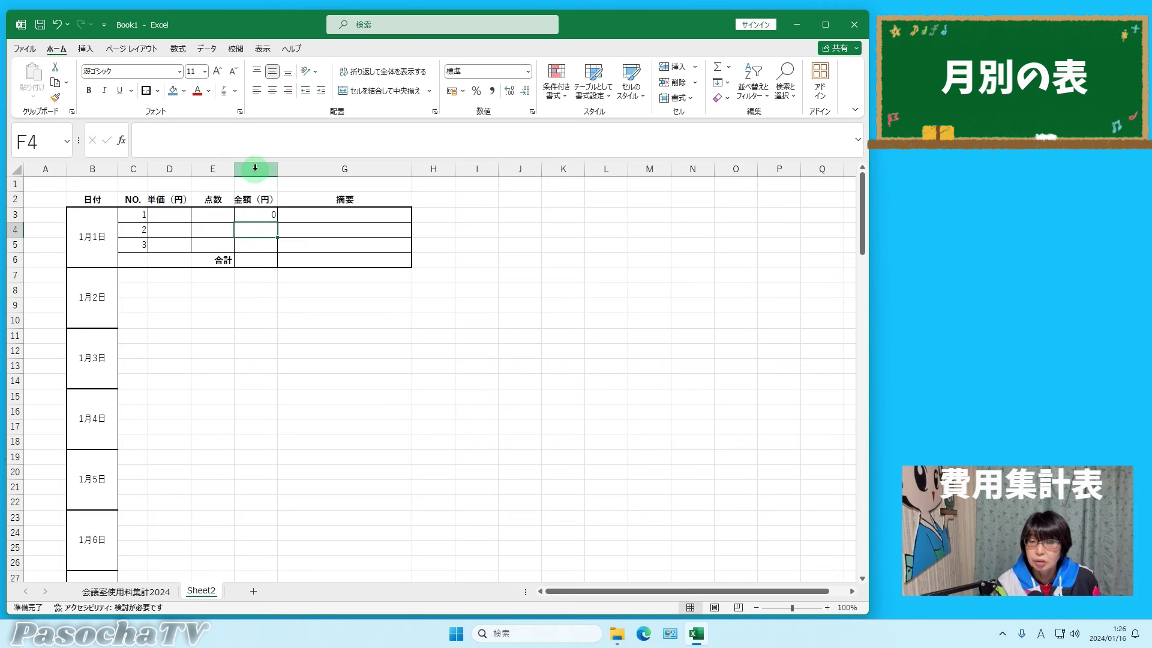
- Fill the amount formula from F3 down to F5 using the fill-without-formatting option (書式なしコピー)
{"action": "left_click", "coordinate": [267, 214]}
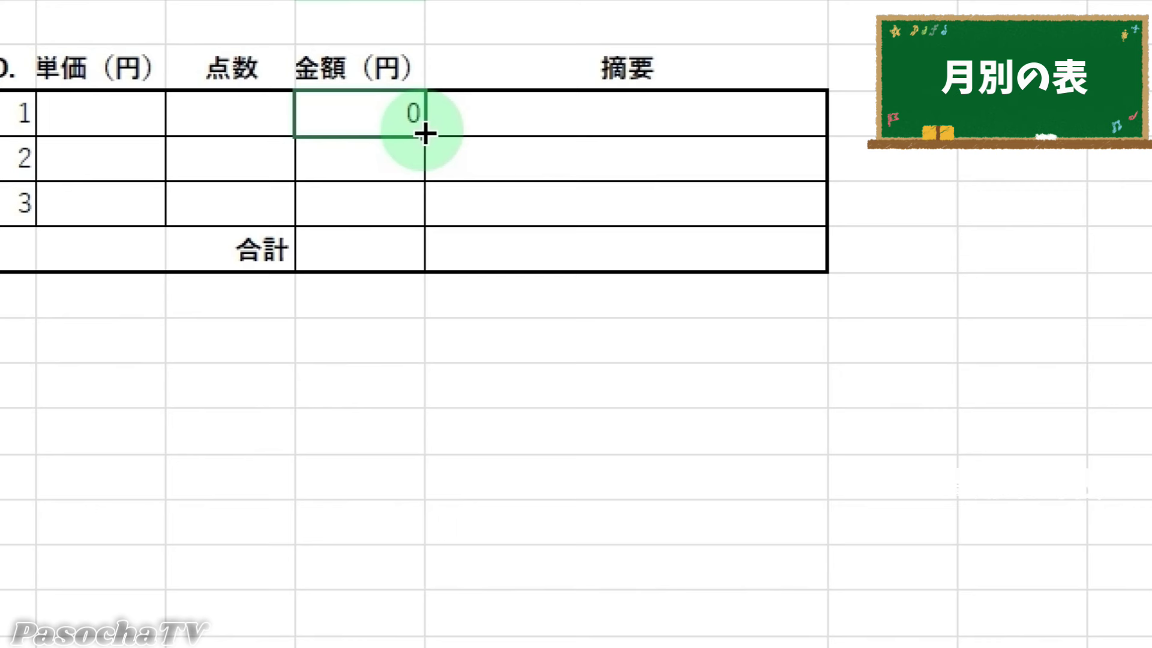
{"action": "left_click_drag", "start_coordinate": [426, 132], "coordinate": [428, 214]}
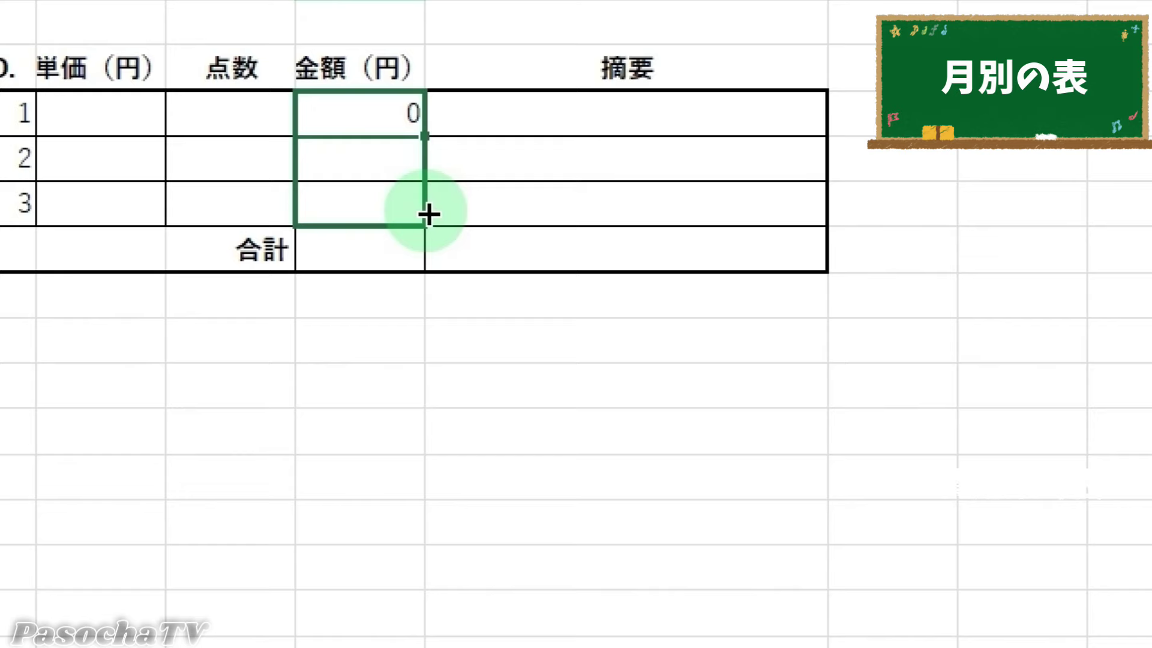
{"action": "left_click_drag", "start_coordinate": [428, 214], "coordinate": [426, 214]}
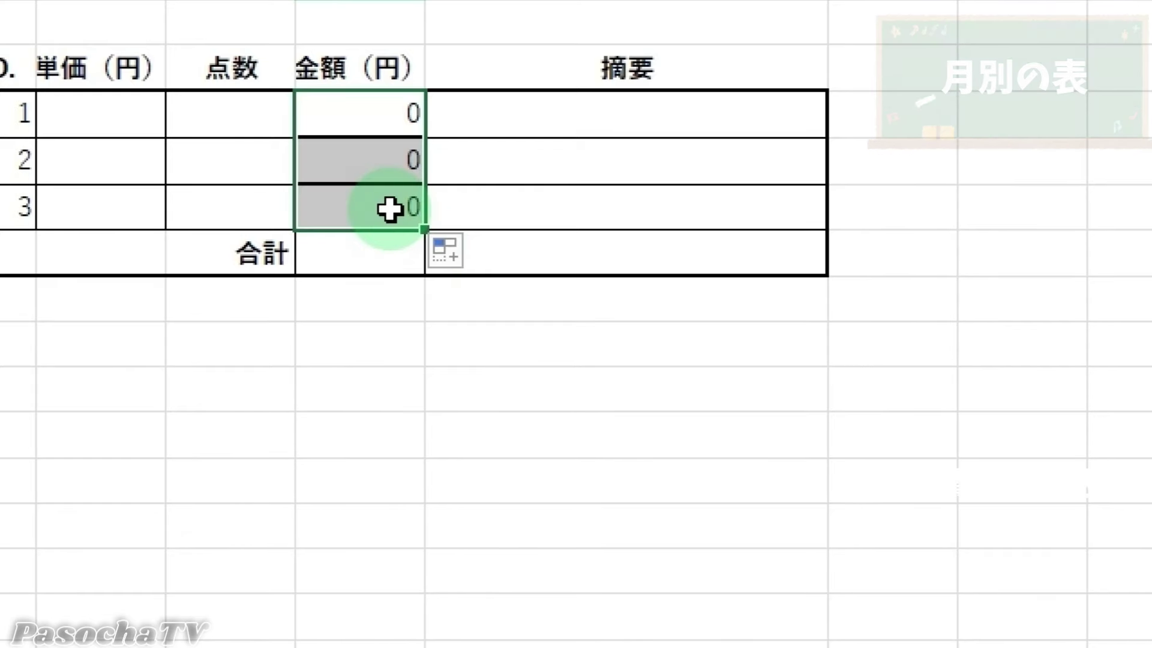
{"action": "left_click", "coordinate": [476, 257]}
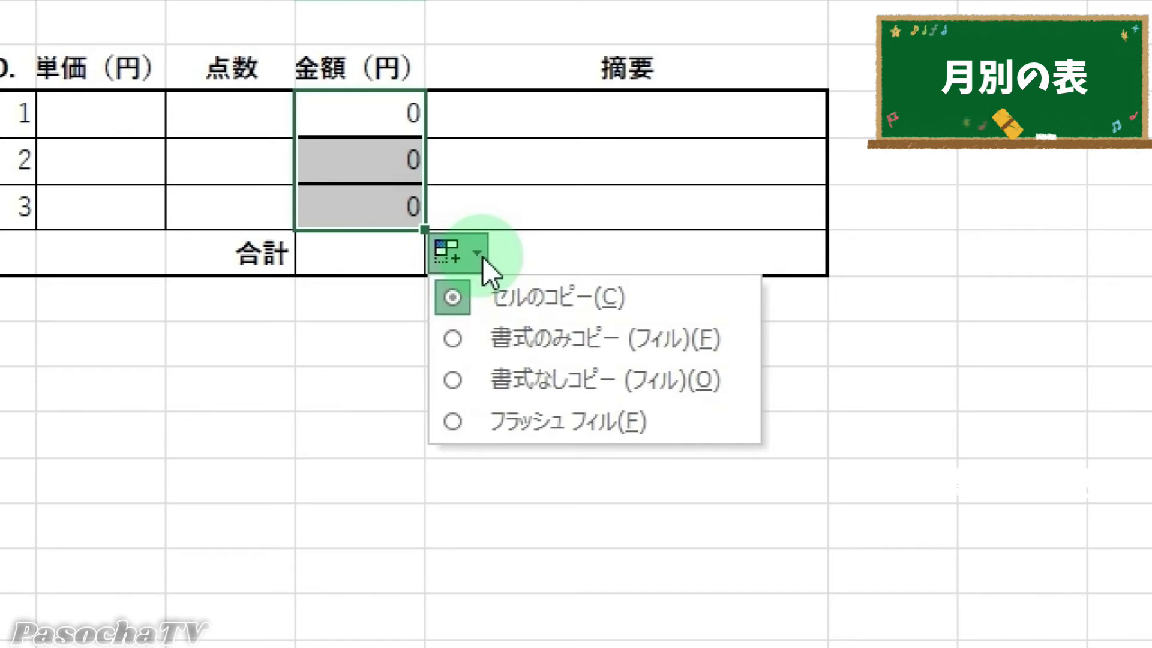
{"action": "left_click", "coordinate": [522, 372]}
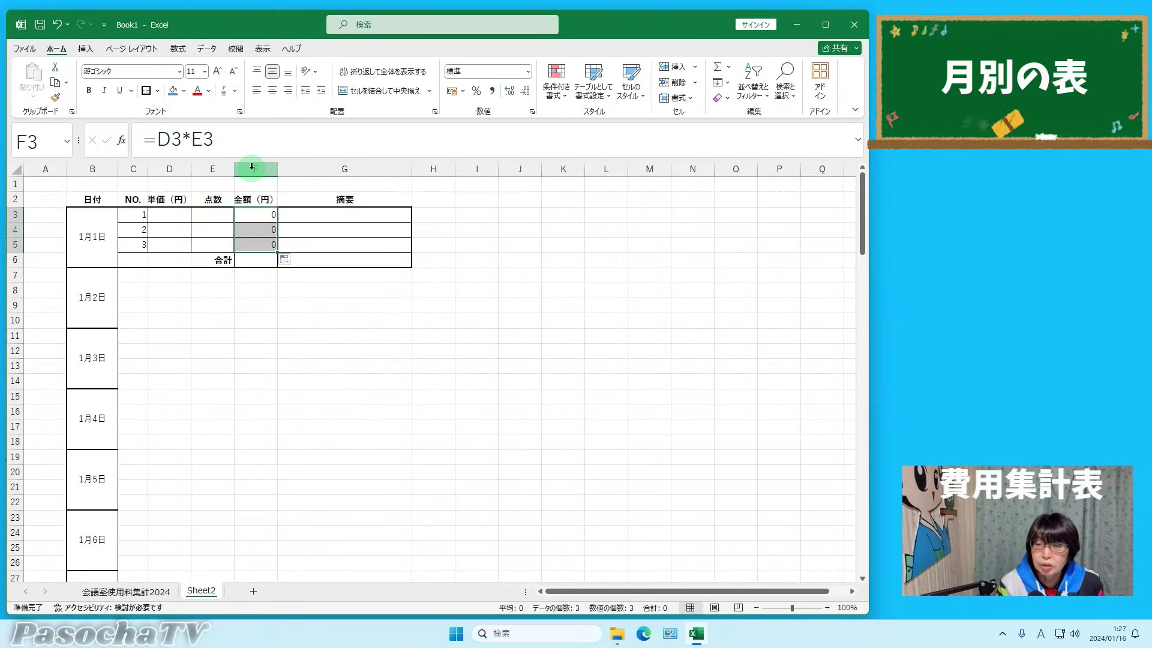
- Enter the AutoSum formula =SUM(F3:F5) in F6 to total the first day's amounts
{"action": "left_click", "coordinate": [256, 260]}
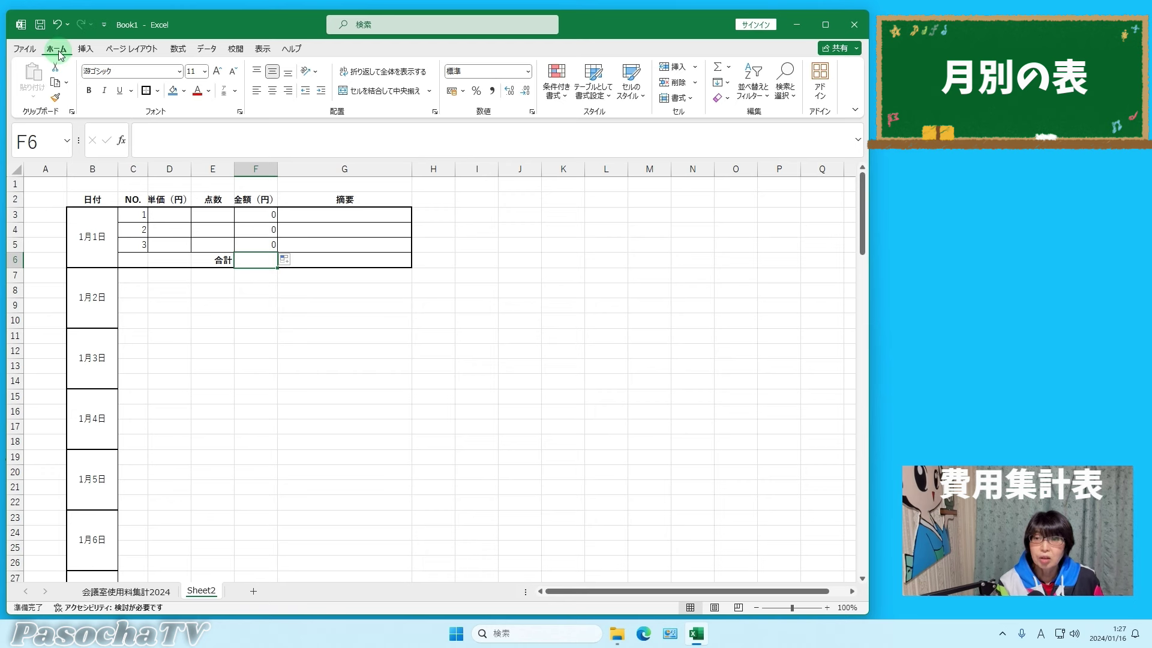
{"action": "left_click", "coordinate": [718, 70]}
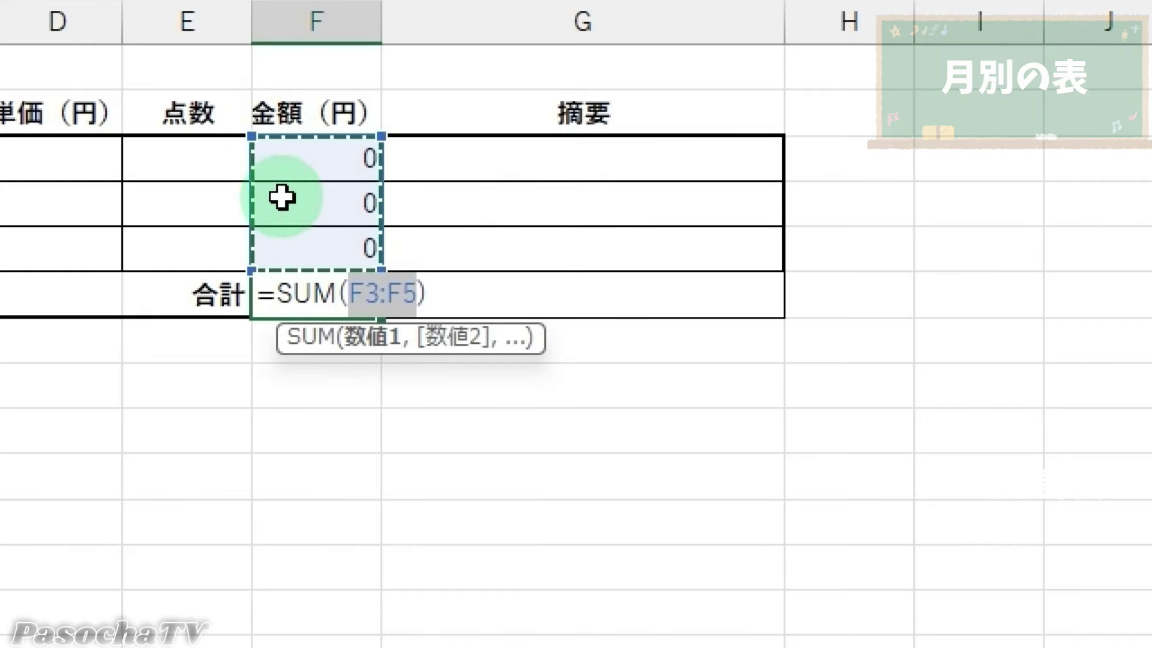
{"action": "left_click", "coordinate": [304, 157]}
{"action": "left_click_drag", "start_coordinate": [304, 157], "coordinate": [318, 240]}
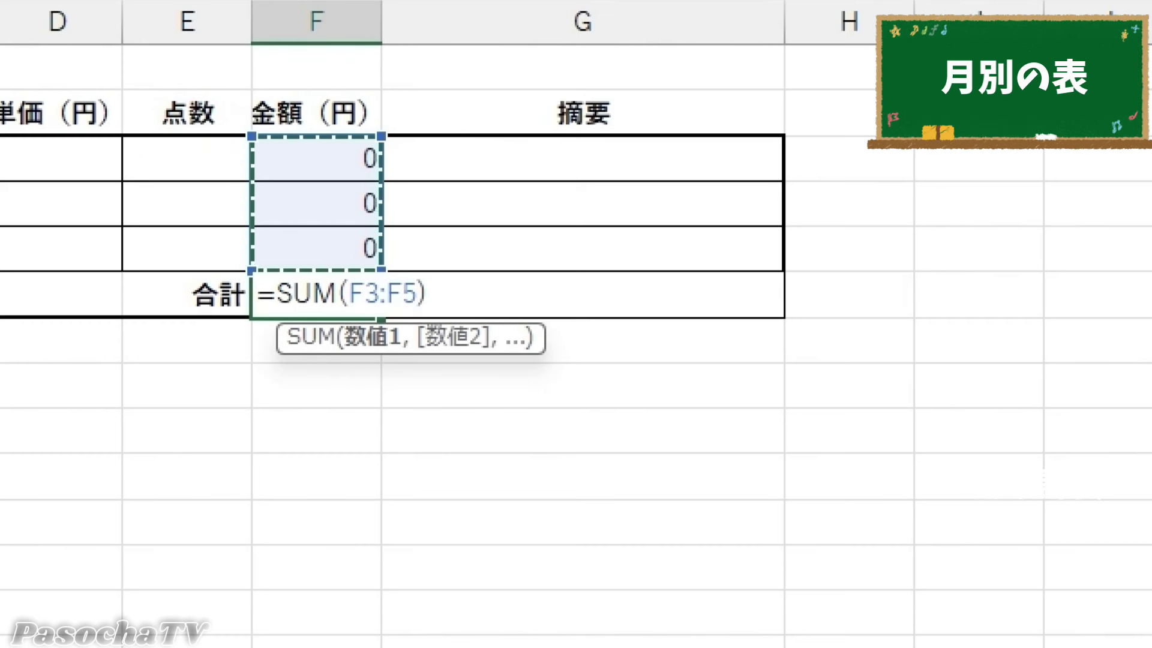
{"action": "key", "text": "Return"}
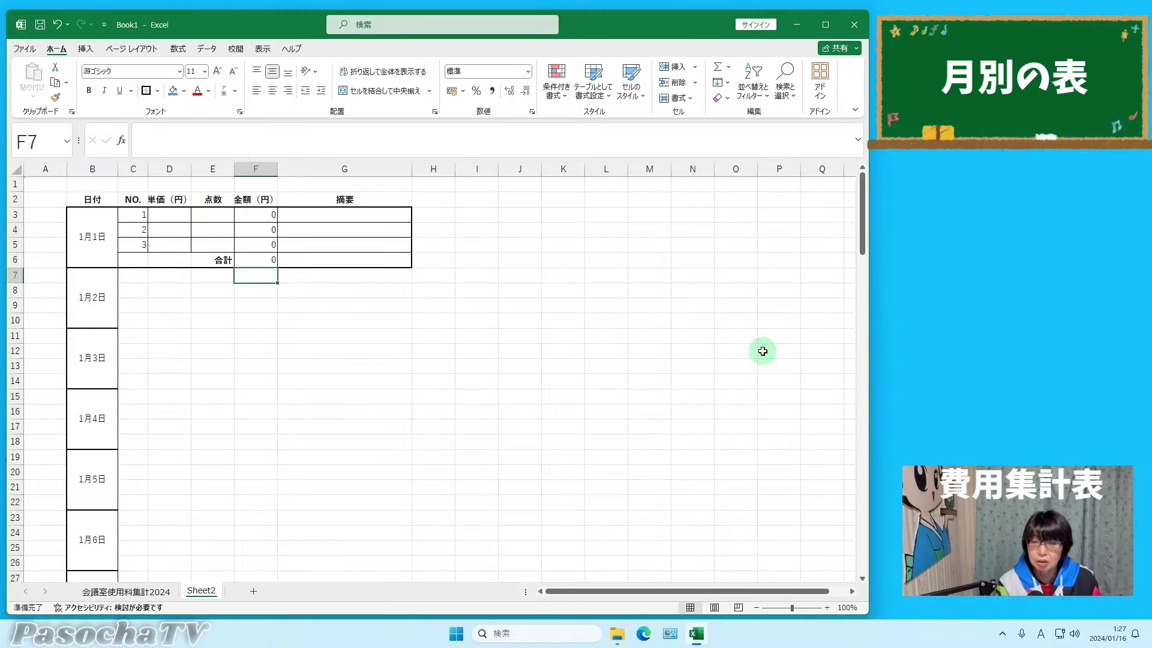
{"action": "left_click", "coordinate": [264, 260]}
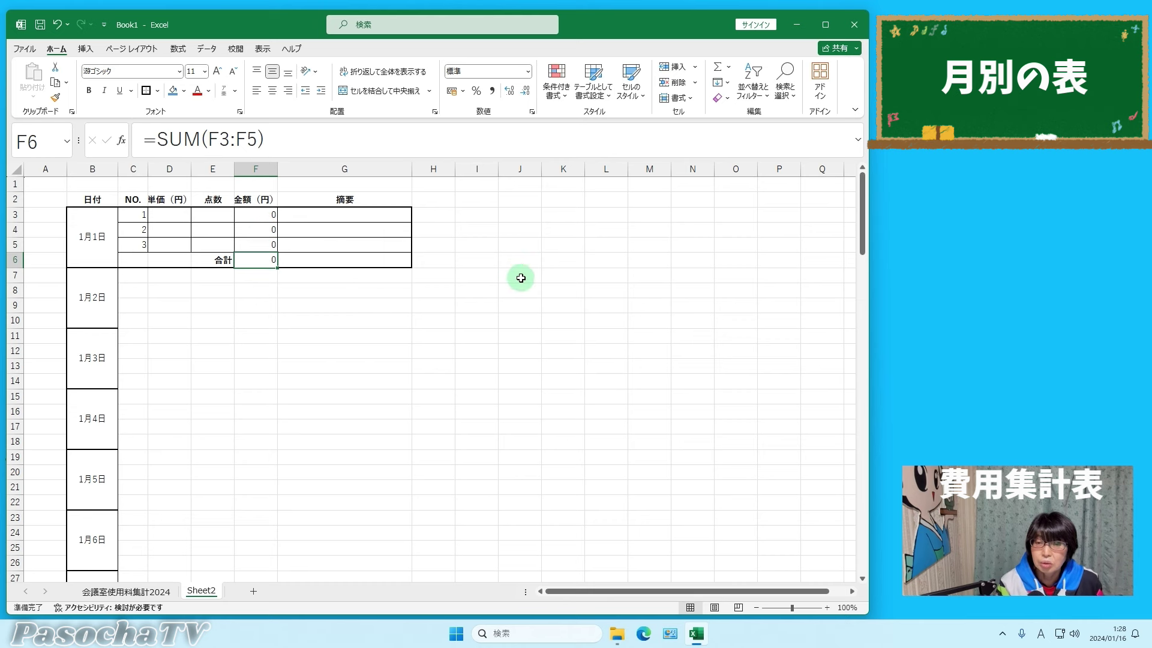
- Add a double bottom border (下二重罫線) to C5:G5, separating the item rows from the 合計 row
{"action": "left_click", "coordinate": [132, 246]}
{"action": "left_click_drag", "start_coordinate": [132, 245], "coordinate": [298, 242]}
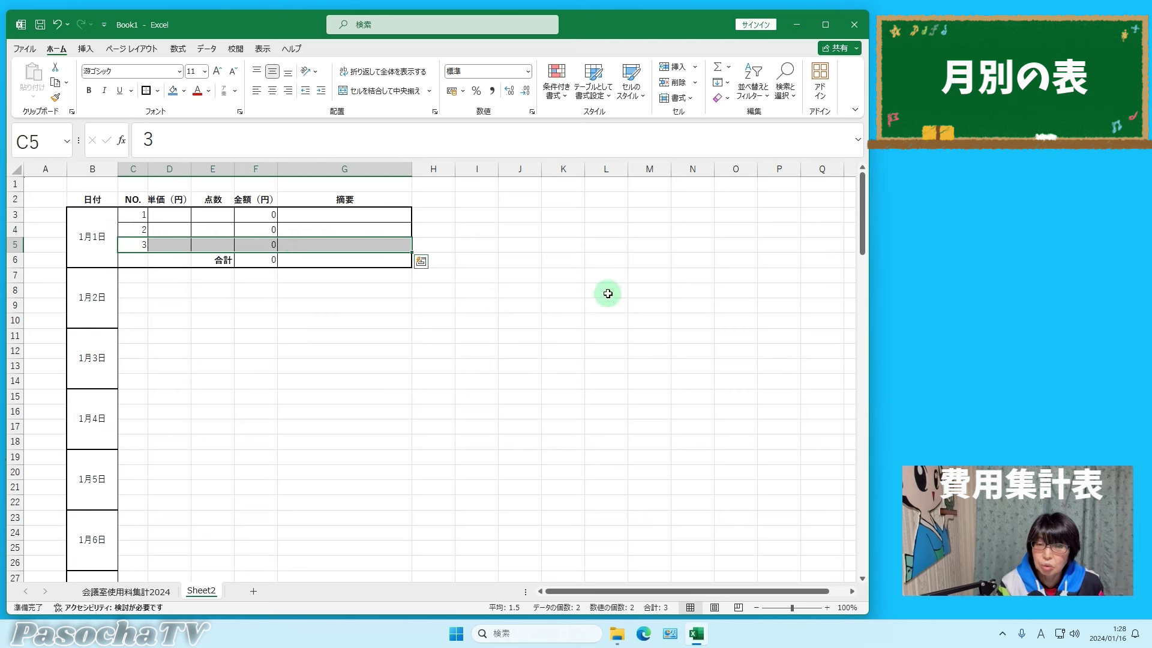
{"action": "left_click", "coordinate": [159, 91]}
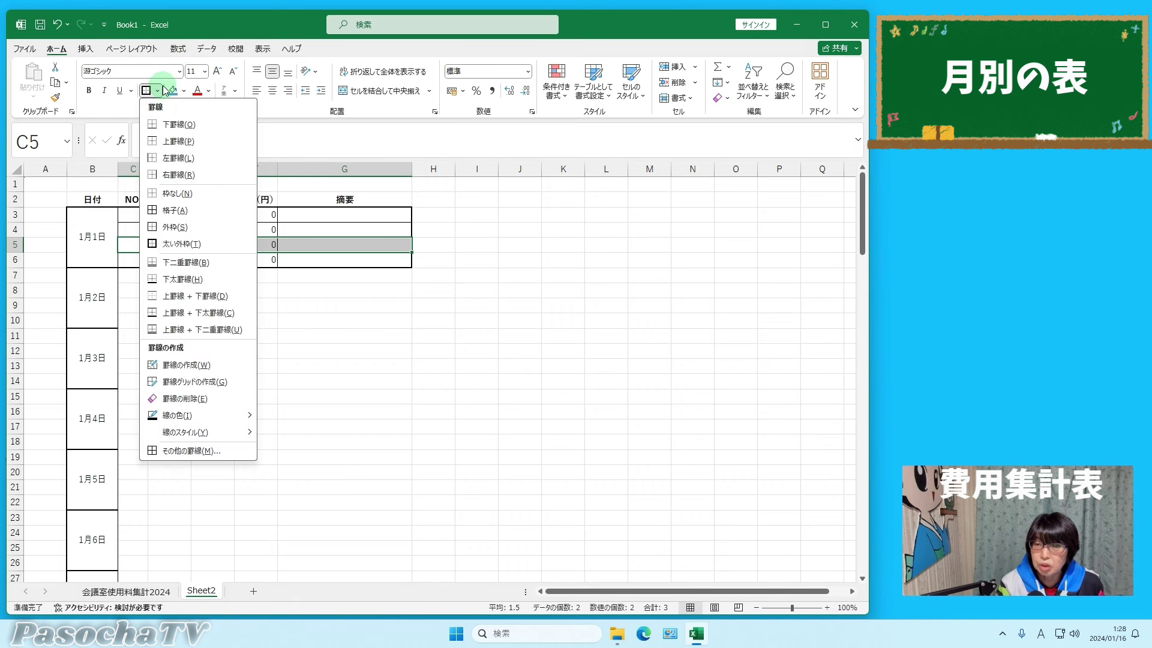
{"action": "left_click", "coordinate": [185, 261]}
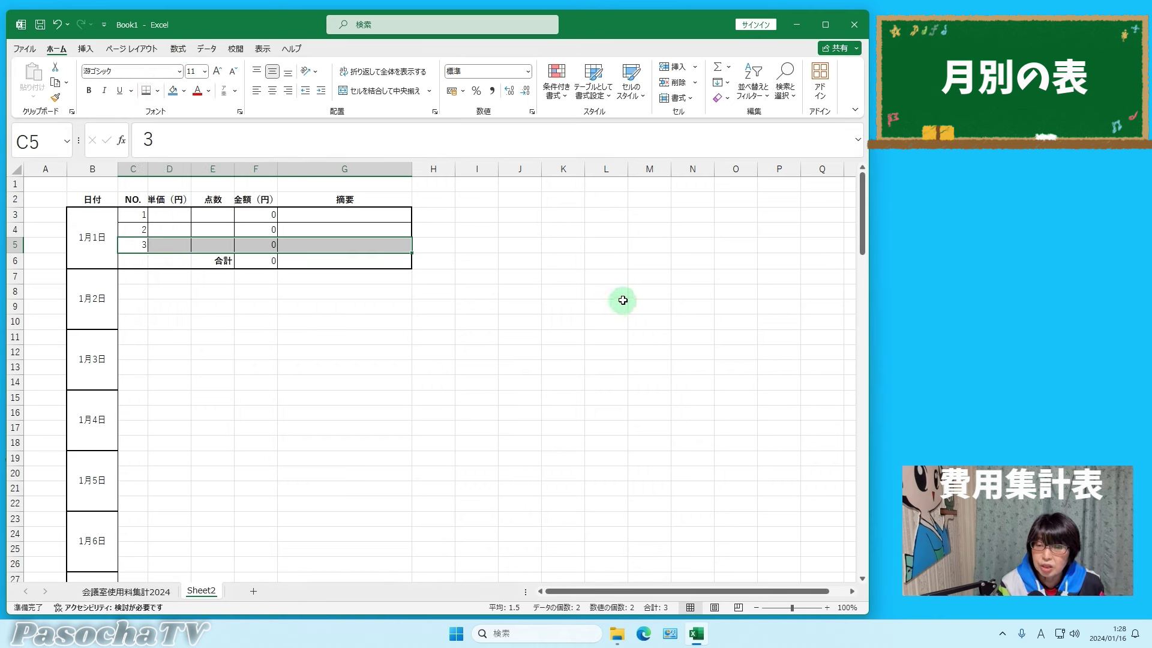
{"action": "left_click", "coordinate": [465, 215]}
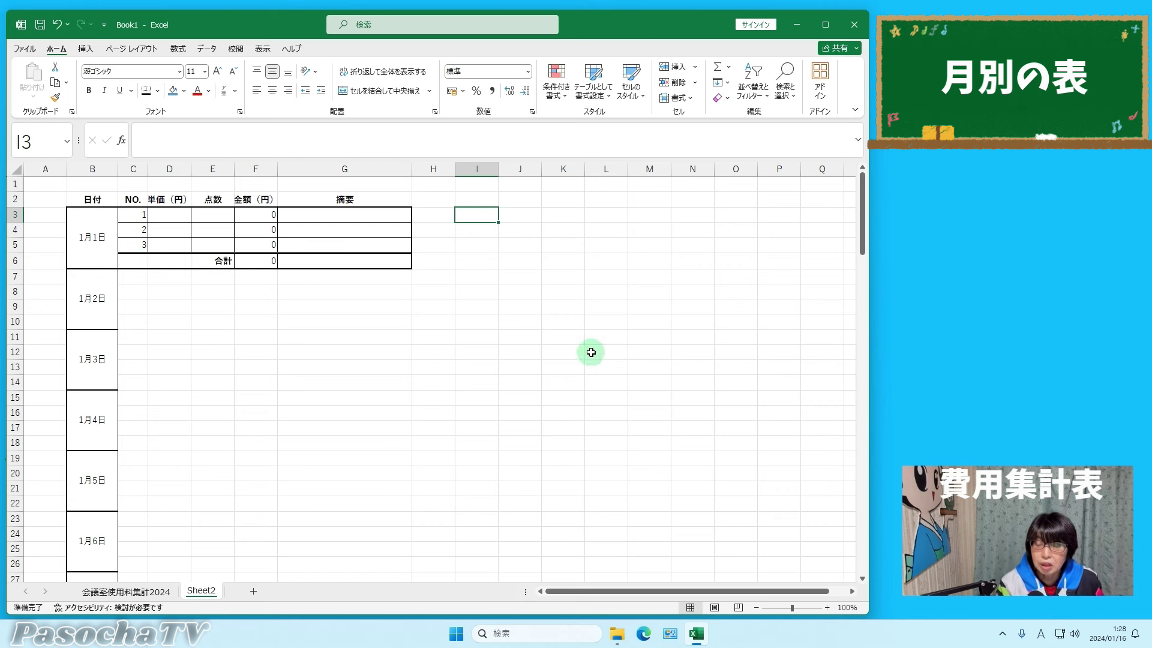
- Fill the first day's detail block C3:G6 down columns C to G alongside the January dates
{"action": "left_click", "coordinate": [756, 608]}
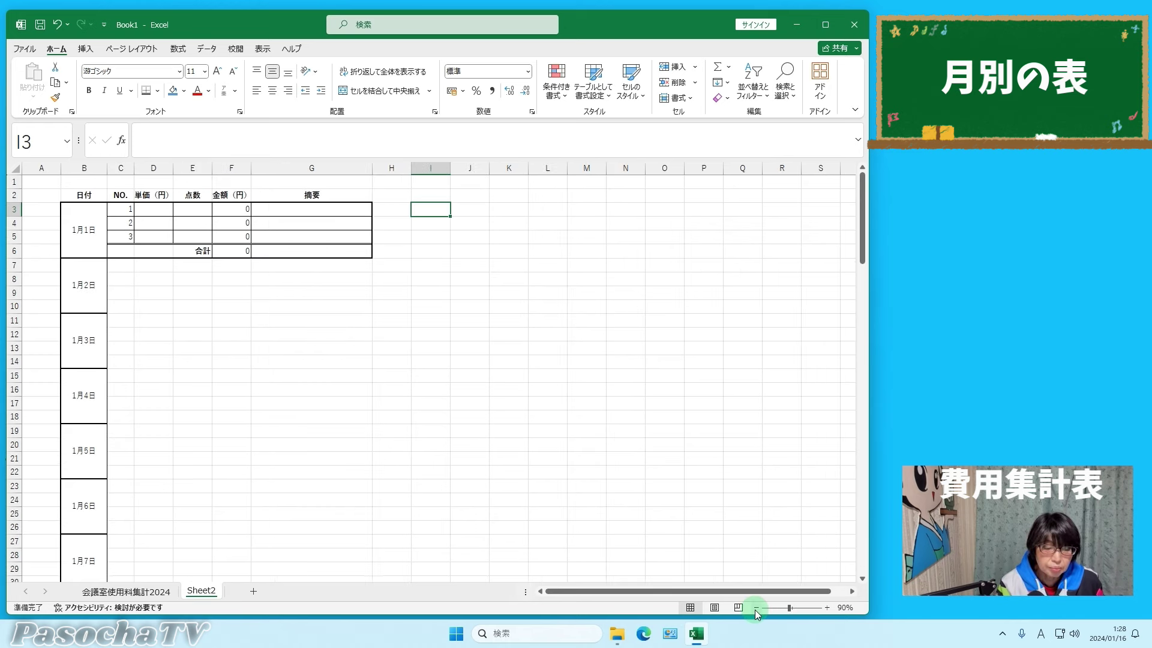
{"action": "left_click", "coordinate": [755, 608]}
{"action": "left_click", "coordinate": [756, 608]}
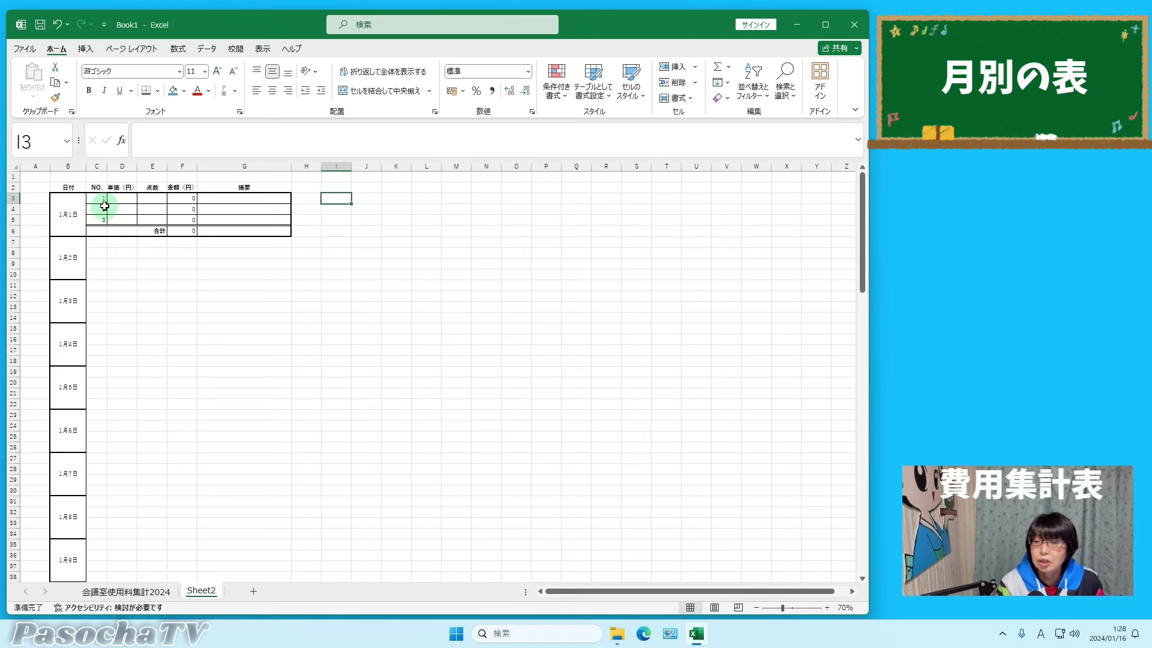
{"action": "left_click_drag", "start_coordinate": [102, 199], "coordinate": [220, 231]}
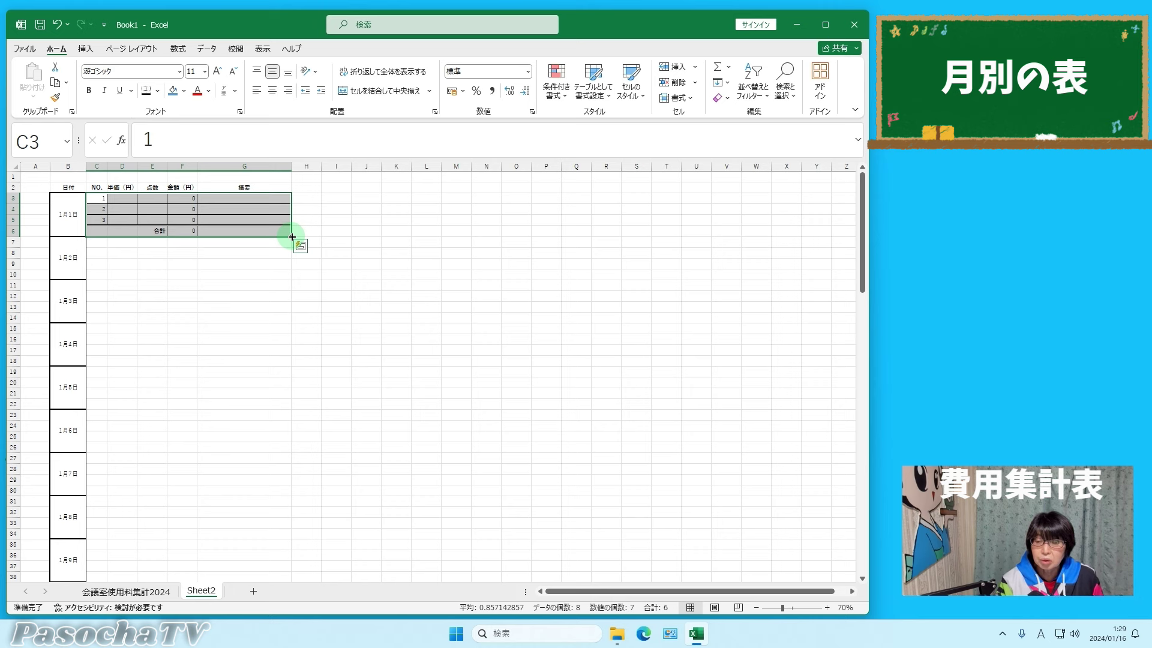
{"action": "left_click_drag", "start_coordinate": [291, 235], "coordinate": [246, 509]}
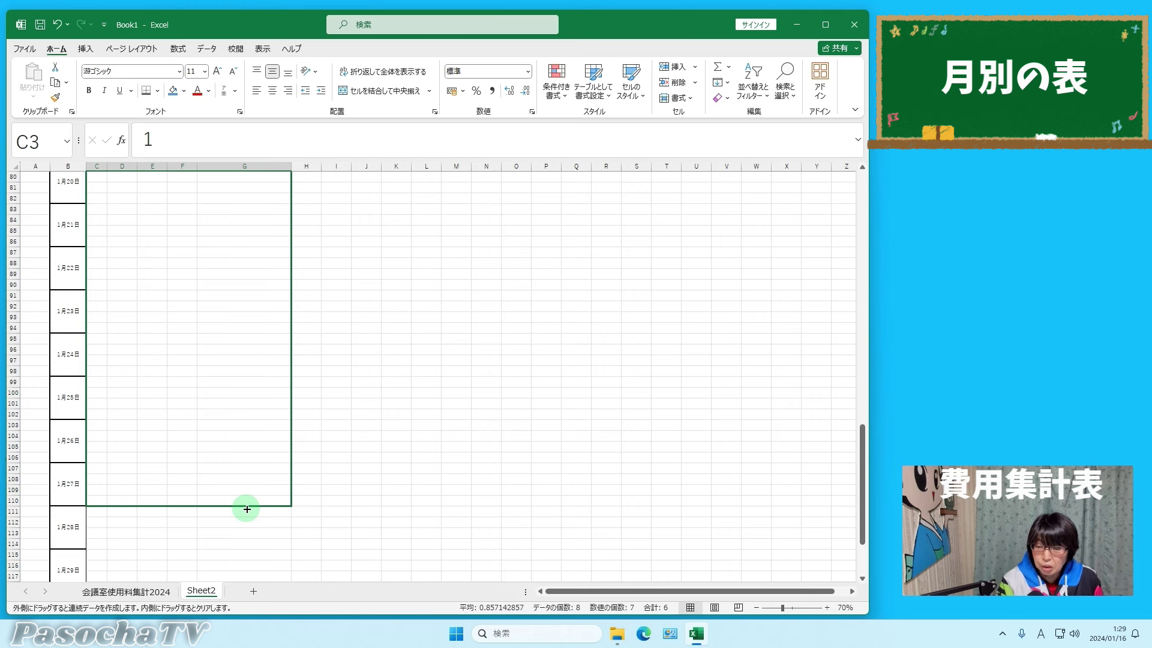
- Fill the 1月1日 block from C3 down through row 110 with the copy-cells option so each day's NO. repeats 1 to 3
{"action": "left_click_drag", "start_coordinate": [247, 508], "coordinate": [245, 508]}
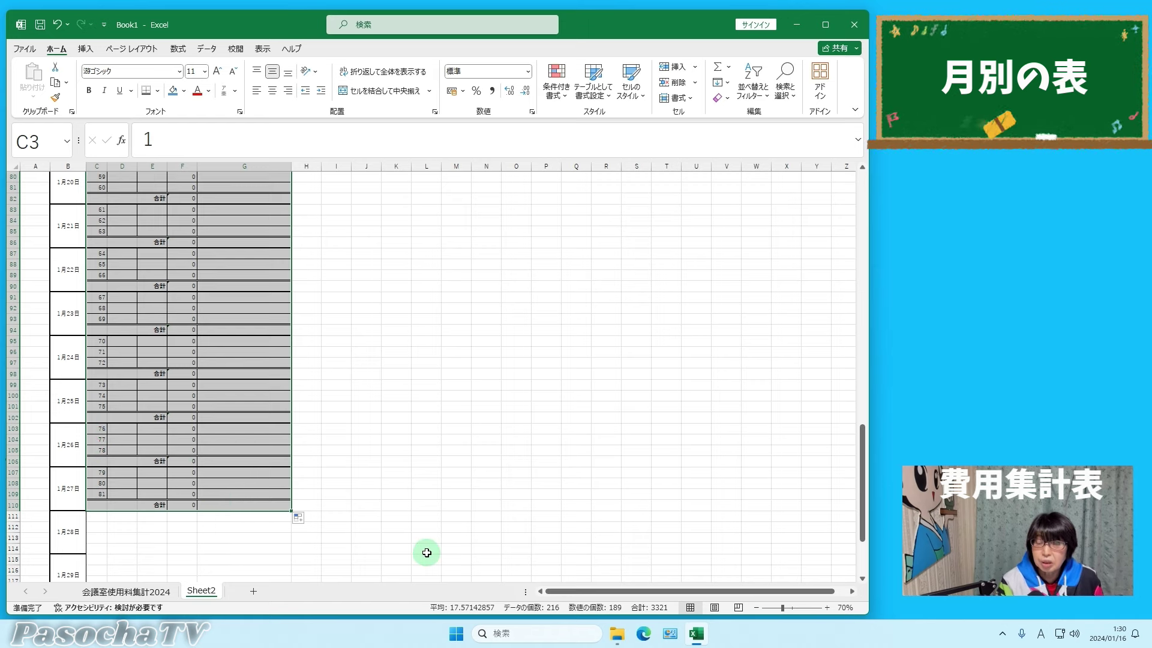
{"action": "left_click", "coordinate": [309, 521]}
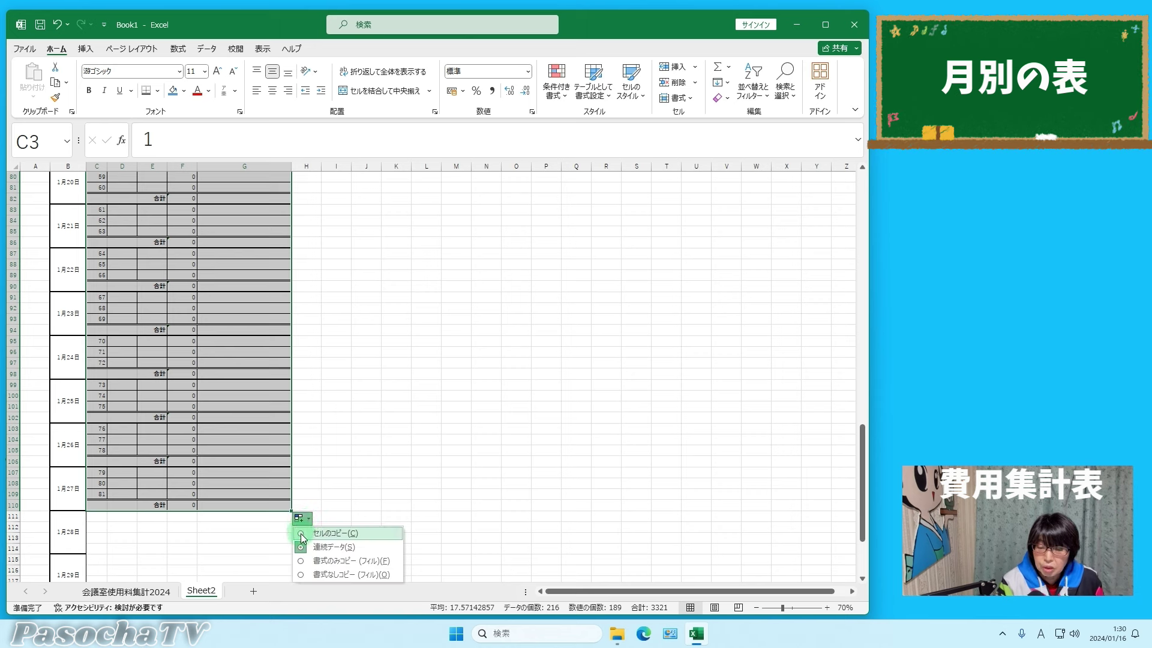
{"action": "left_click", "coordinate": [303, 533]}
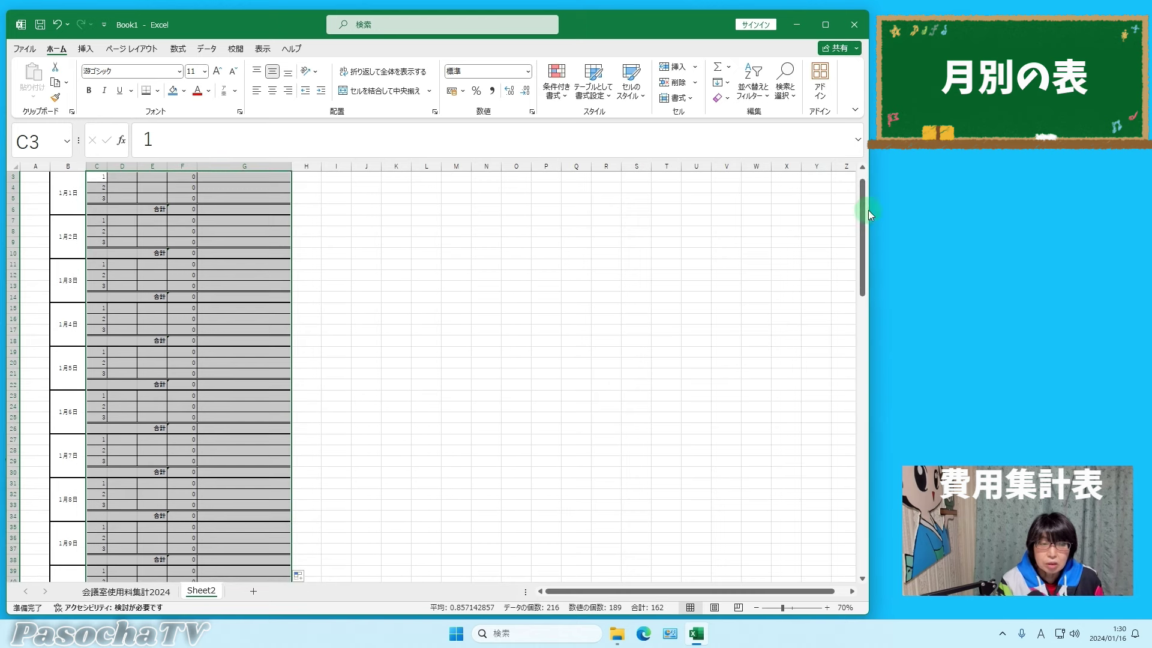
{"action": "scroll", "coordinate": [294, 242], "scroll_direction": "up", "scroll_amount": 1}
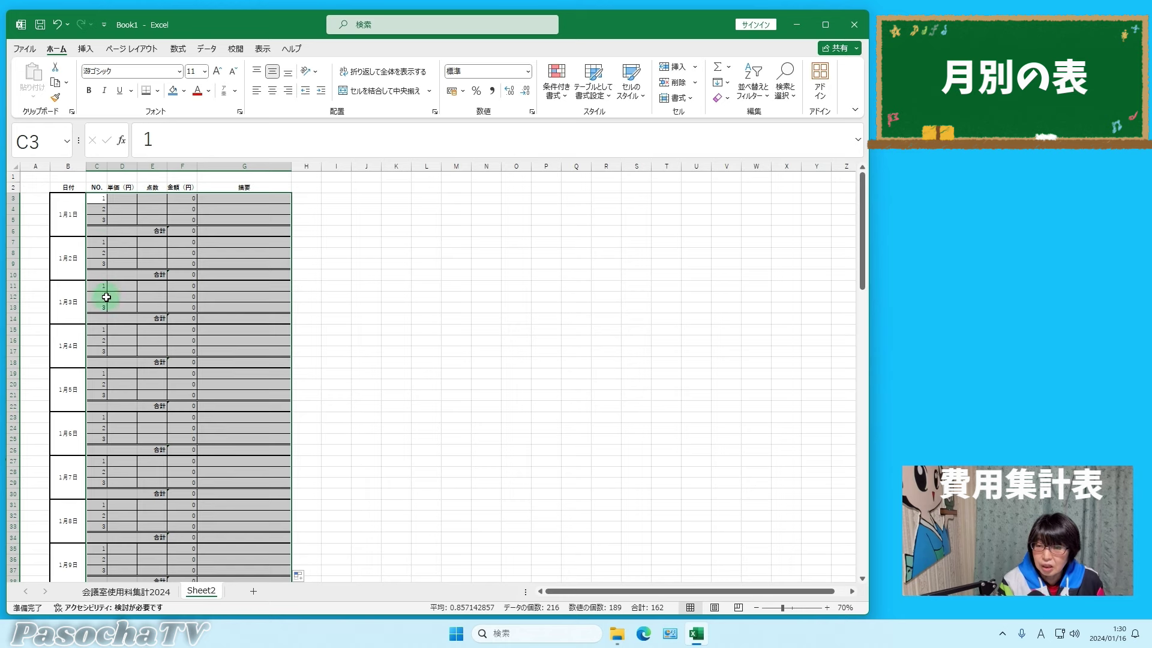
{"action": "left_click_drag", "start_coordinate": [861, 257], "coordinate": [802, 523]}
{"action": "left_click", "coordinate": [534, 373]}
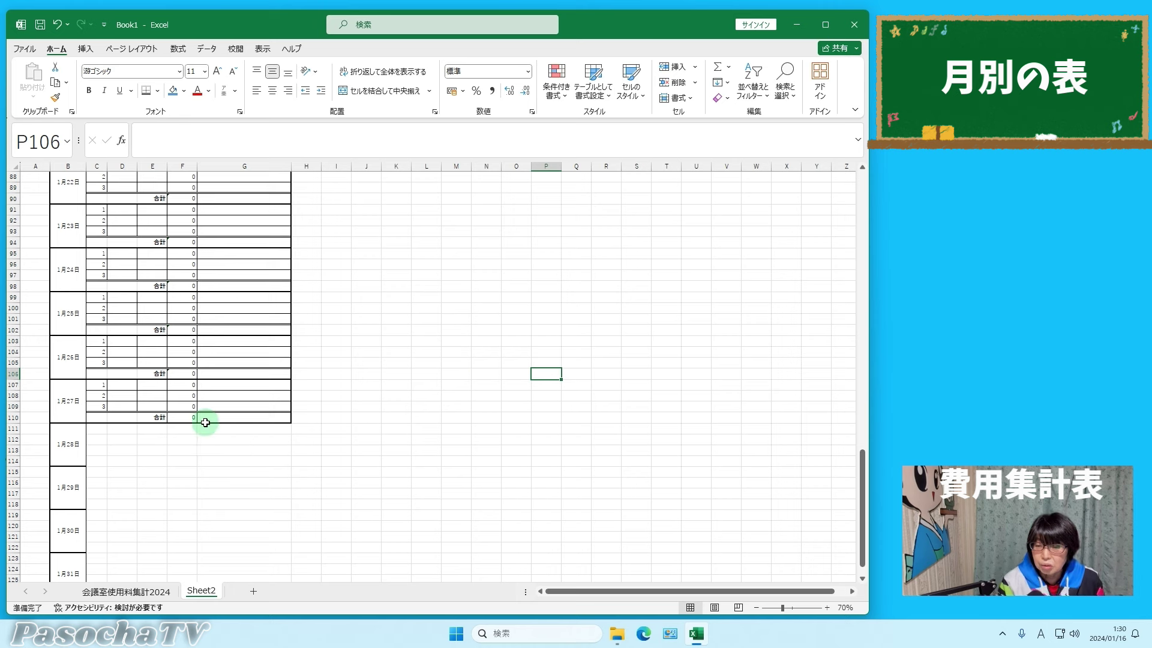
- Fill the 1月27日 block C107:G110 down through row 126 (1月31日) with the copy-cells option
{"action": "left_click_drag", "start_coordinate": [98, 383], "coordinate": [257, 415]}
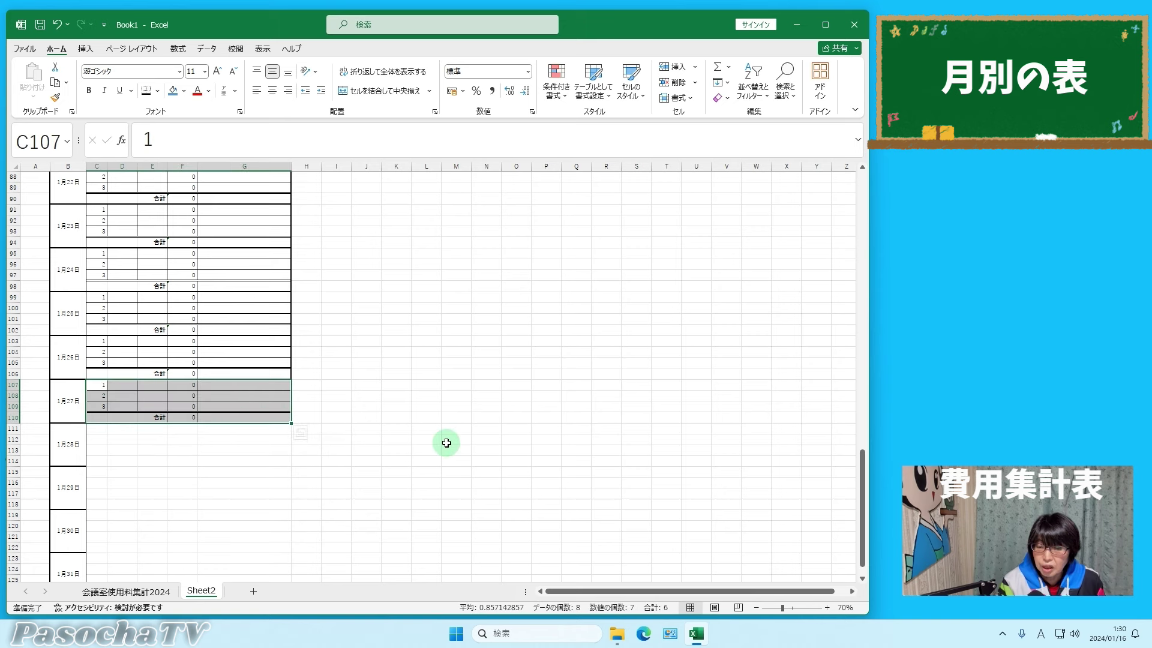
{"action": "scroll", "coordinate": [293, 369], "scroll_direction": "down", "scroll_amount": 2}
{"action": "left_click_drag", "start_coordinate": [292, 369], "coordinate": [280, 540]}
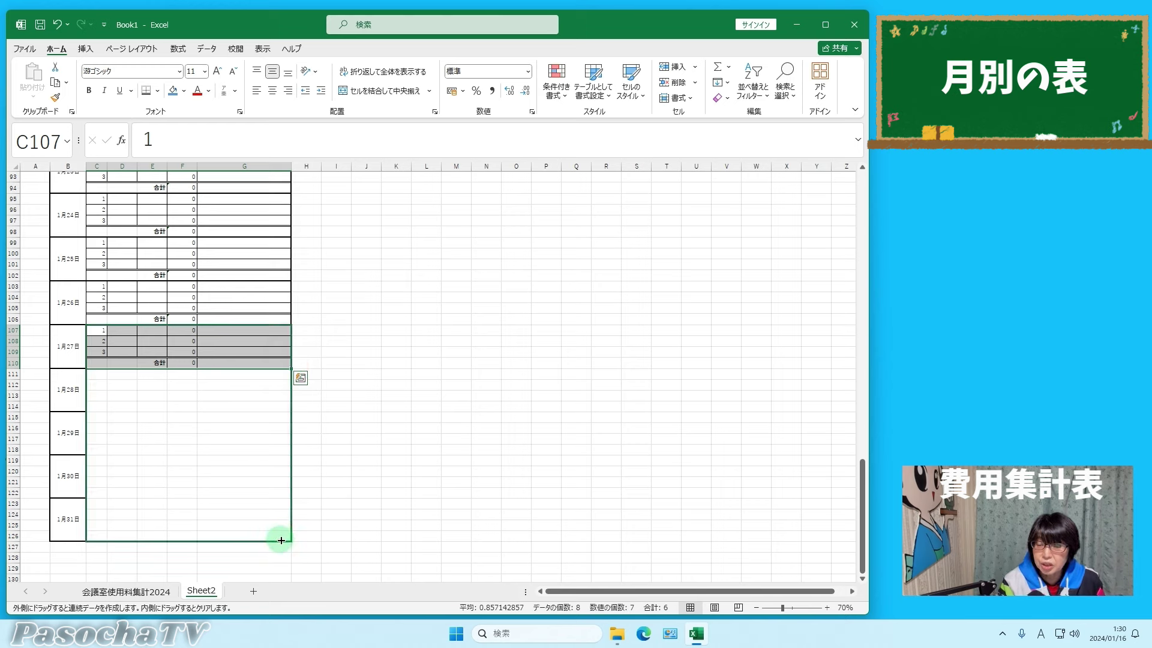
{"action": "left_click_drag", "start_coordinate": [280, 540], "coordinate": [281, 541]}
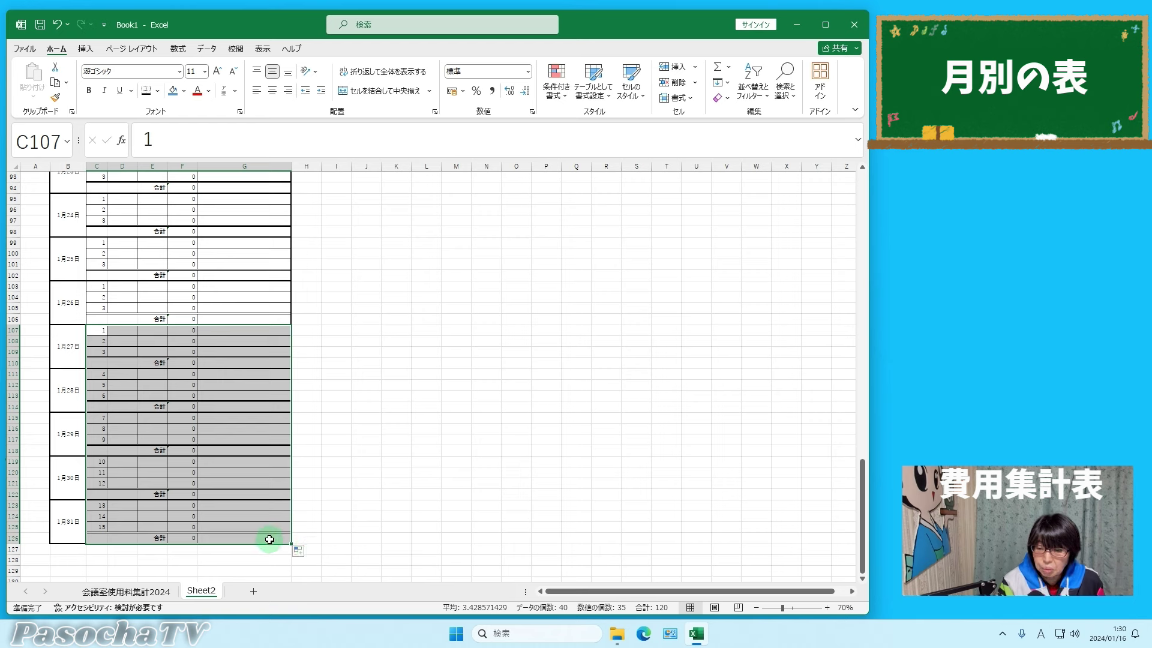
{"action": "left_click", "coordinate": [310, 552]}
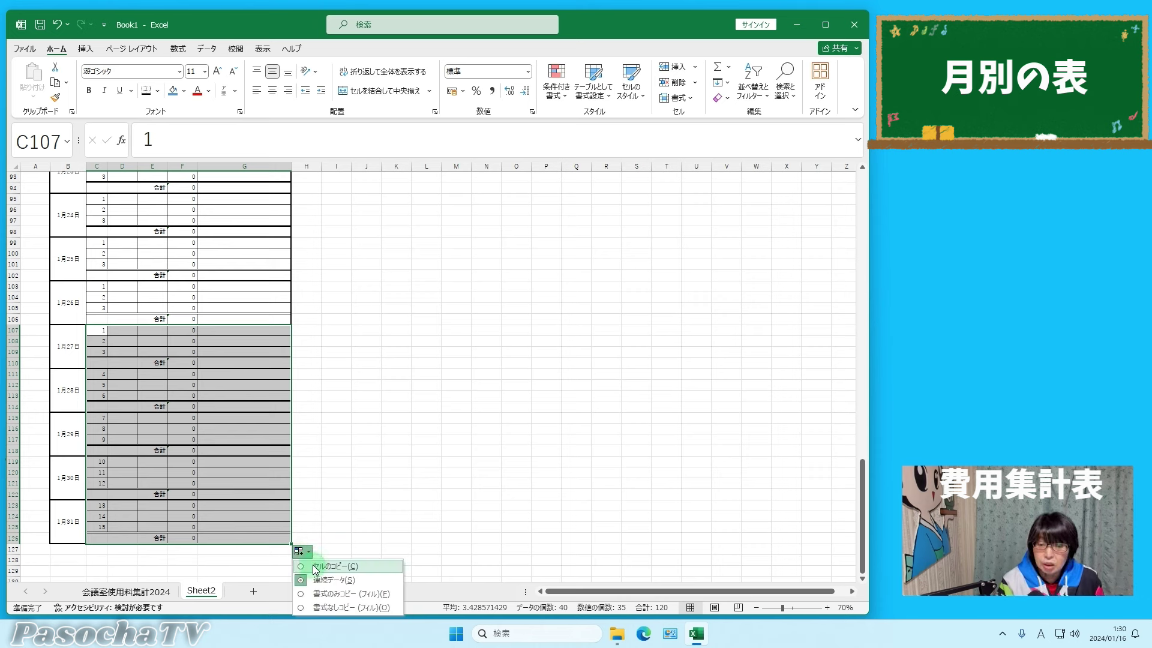
{"action": "left_click", "coordinate": [306, 568]}
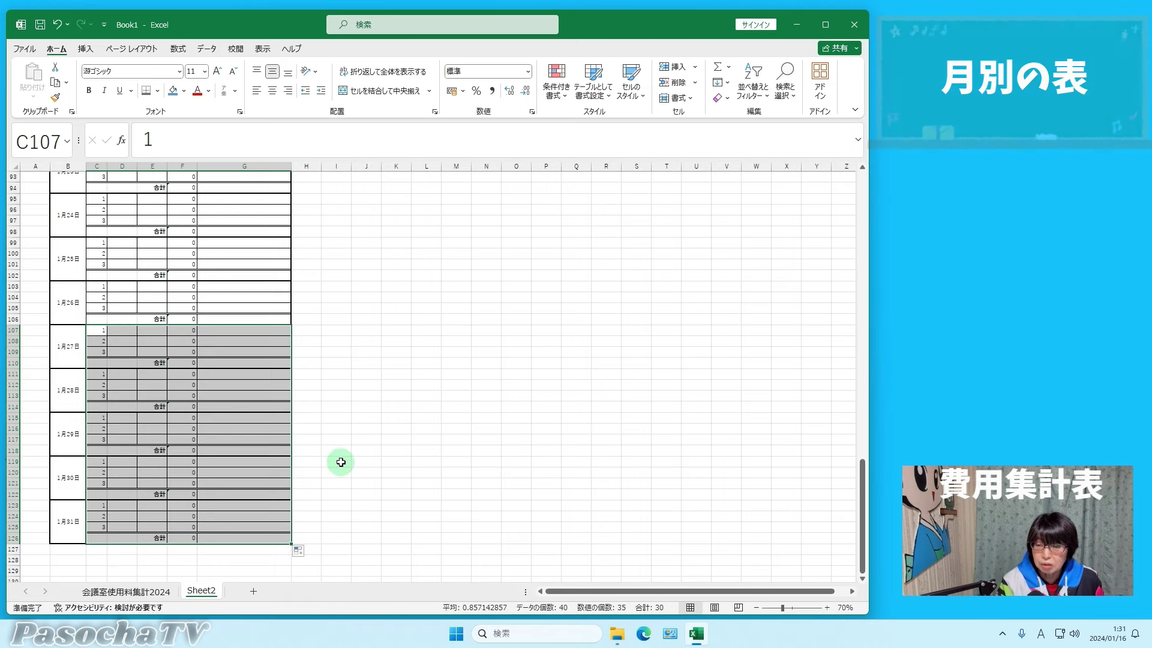
{"action": "left_click", "coordinate": [341, 461]}
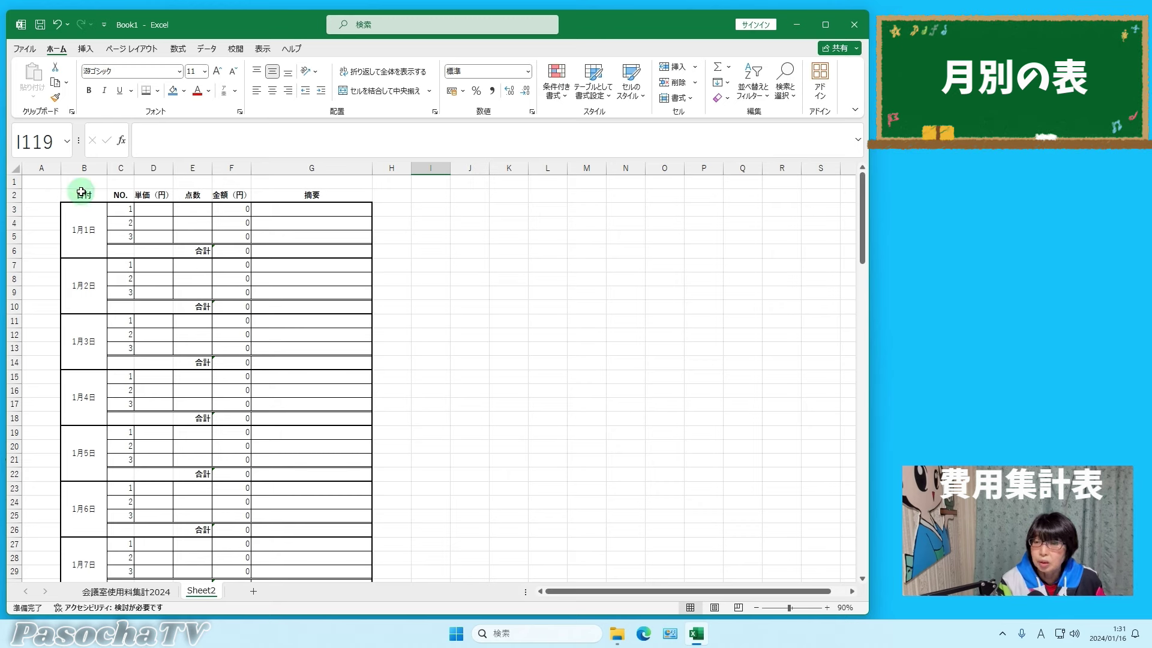
- Apply grid borders and a thick outside border to the header row B2:G2
{"action": "left_click_drag", "start_coordinate": [81, 197], "coordinate": [269, 196]}
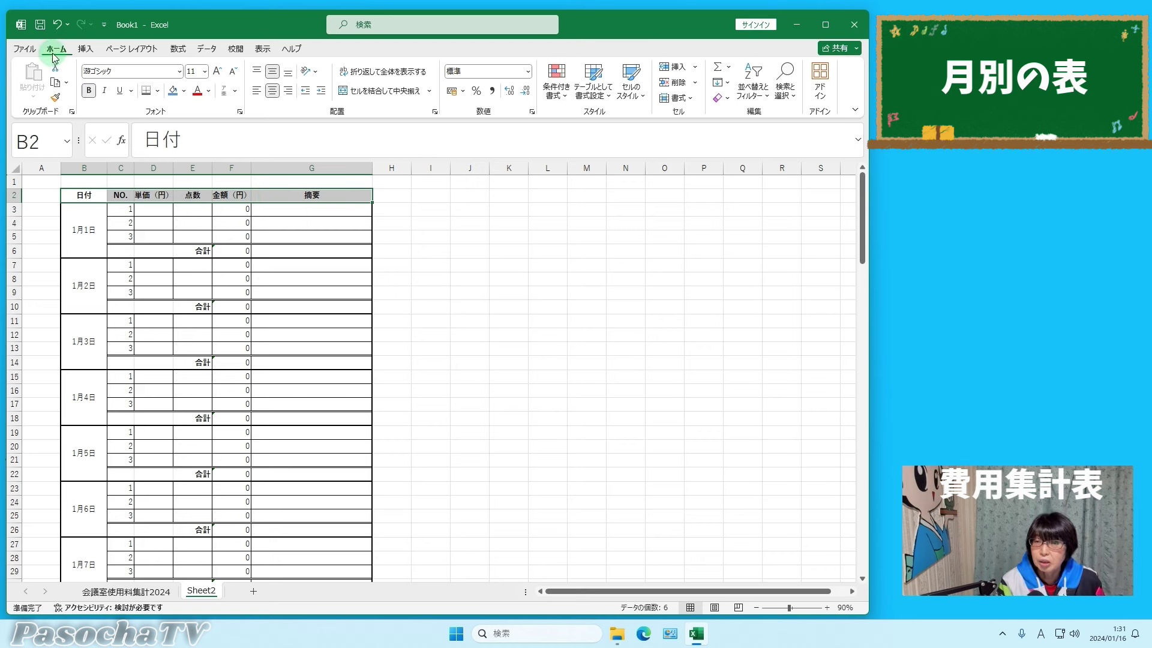
{"action": "left_click", "coordinate": [158, 90]}
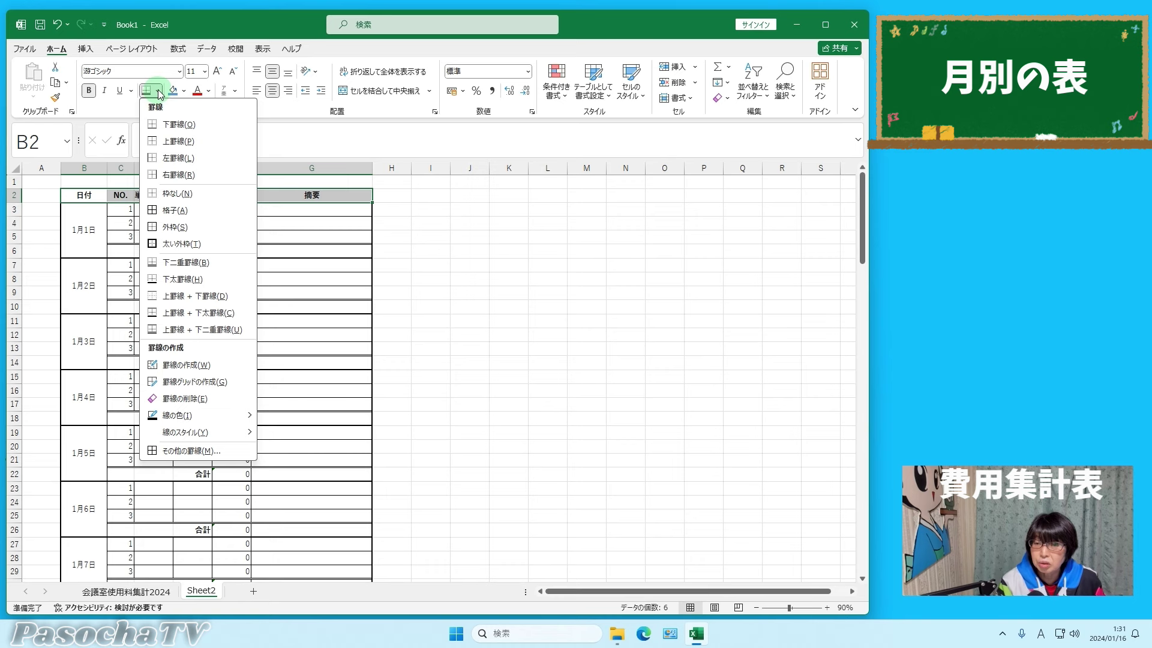
{"action": "left_click", "coordinate": [166, 210]}
{"action": "left_click", "coordinate": [158, 93]}
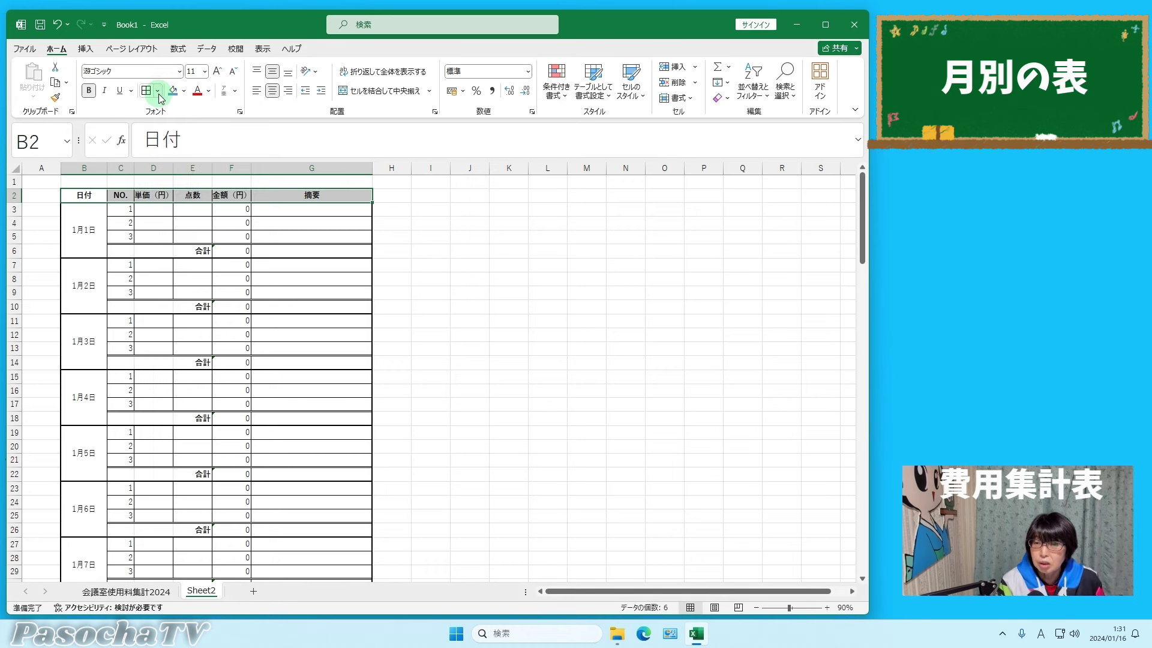
{"action": "left_click", "coordinate": [159, 94]}
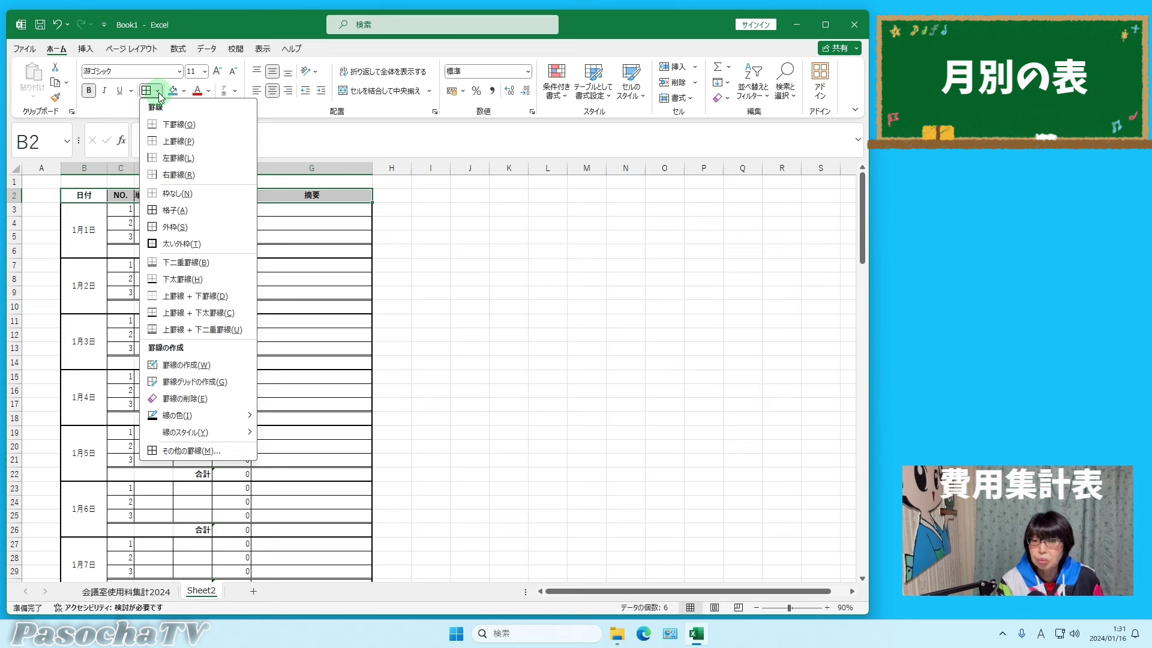
{"action": "left_click", "coordinate": [211, 251]}
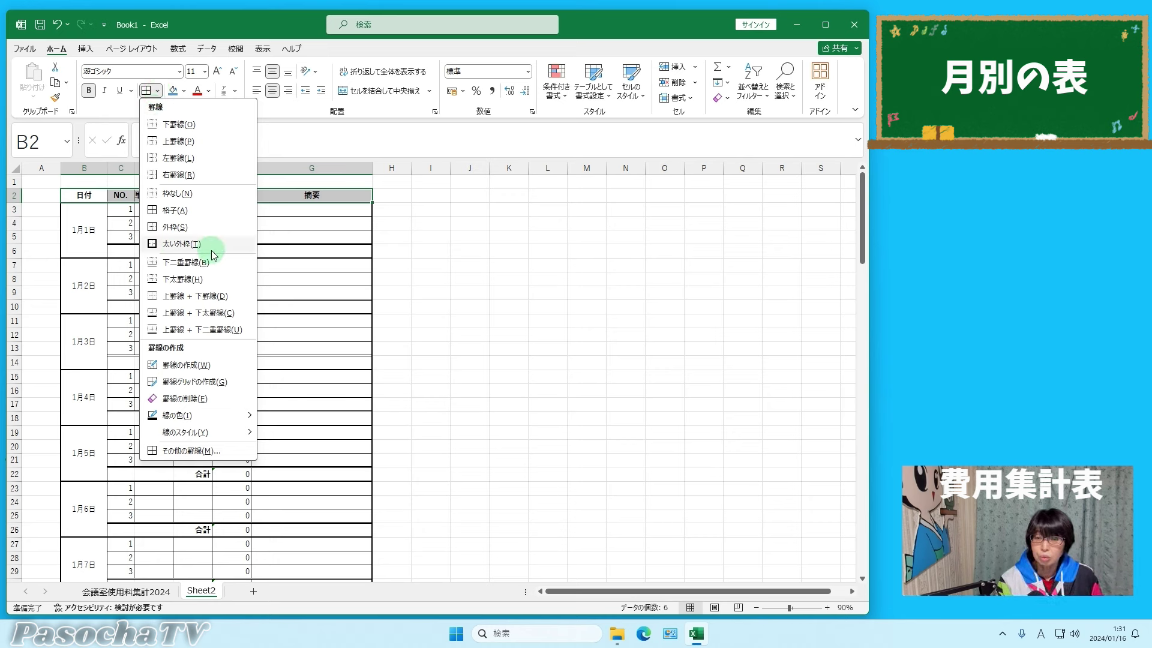
{"action": "left_click", "coordinate": [434, 267]}
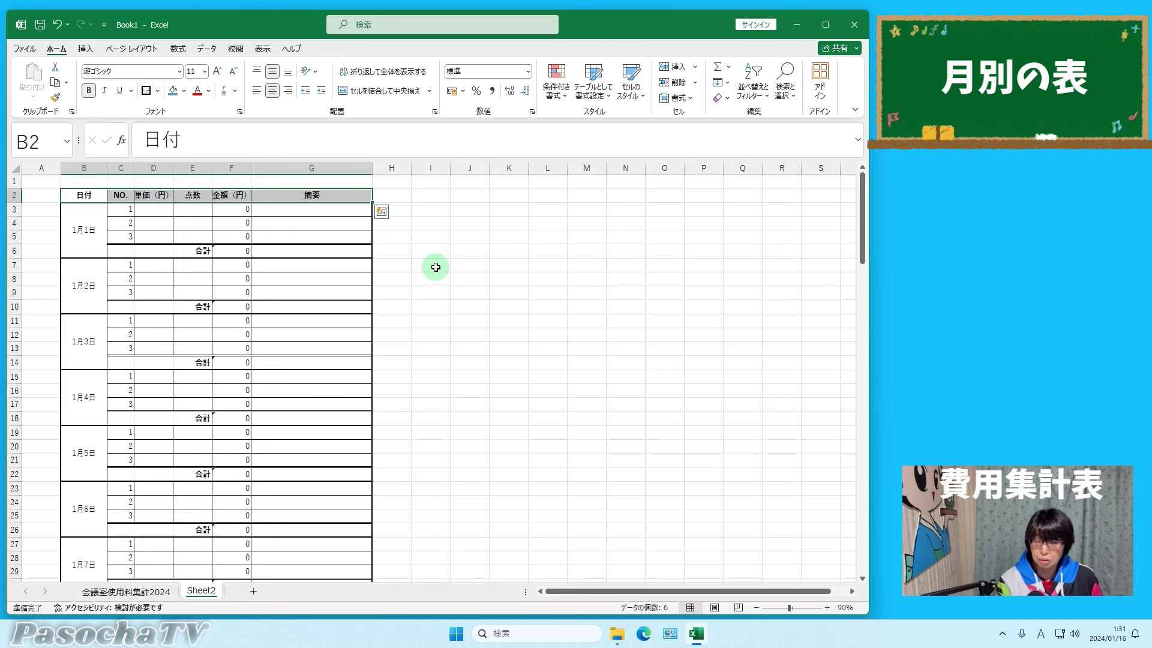
{"action": "left_click", "coordinate": [472, 226]}
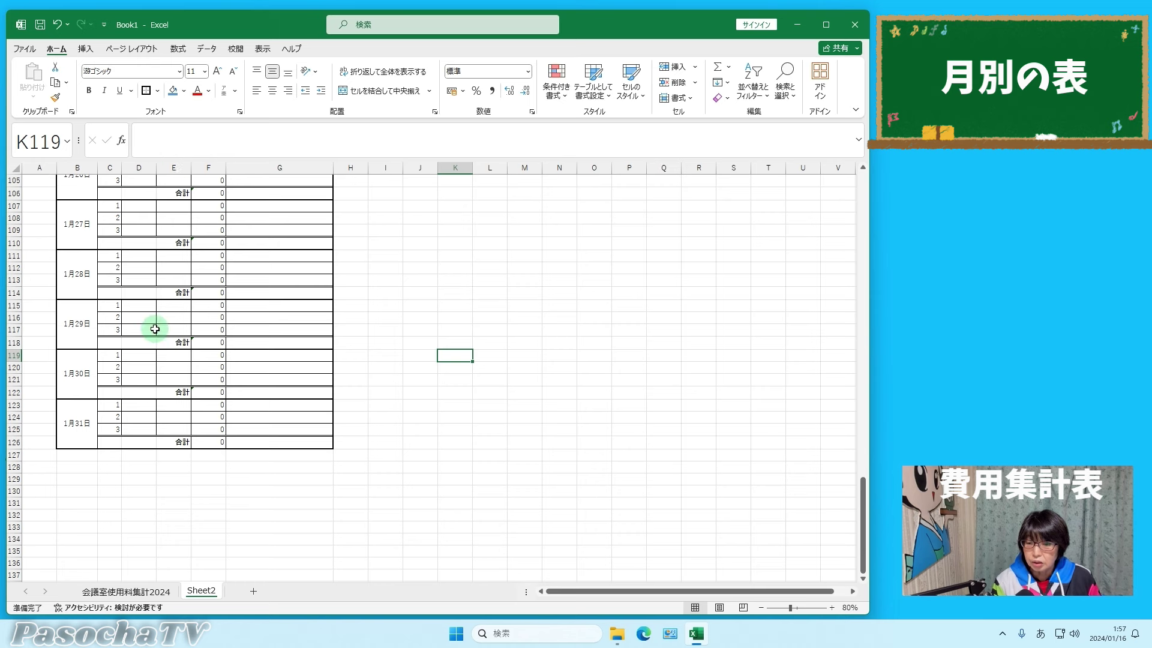
- Enter the label 総合計 in E127 below the table and make it bold and right-aligned
{"action": "left_click", "coordinate": [174, 456]}
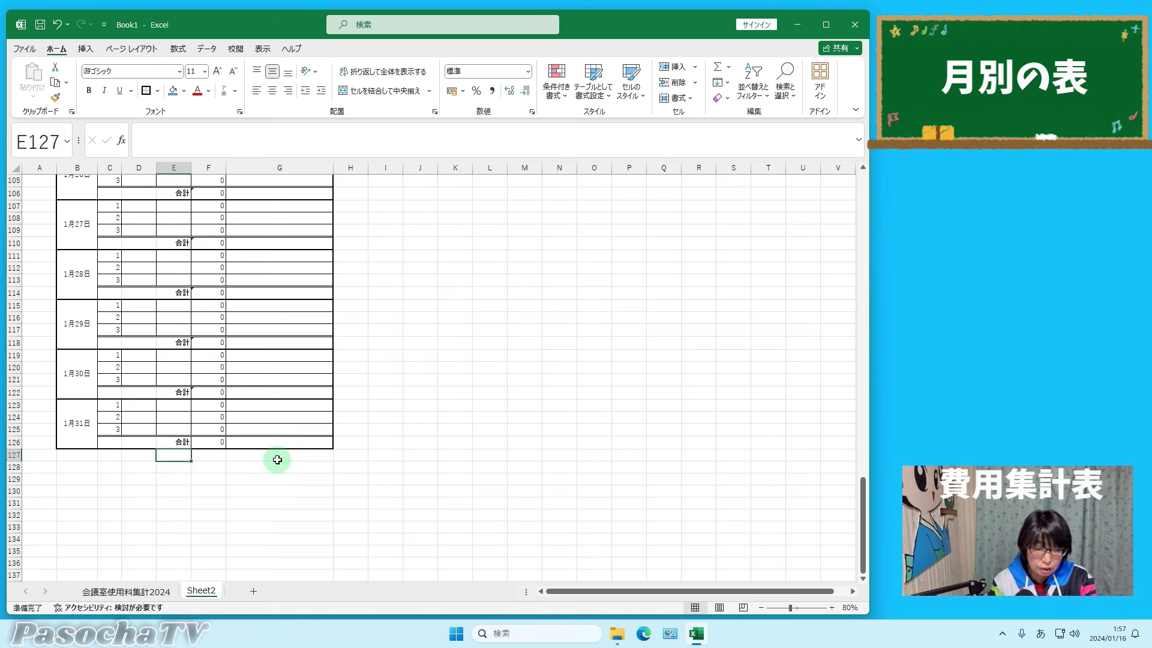
{"action": "type", "text": "そうごう"}
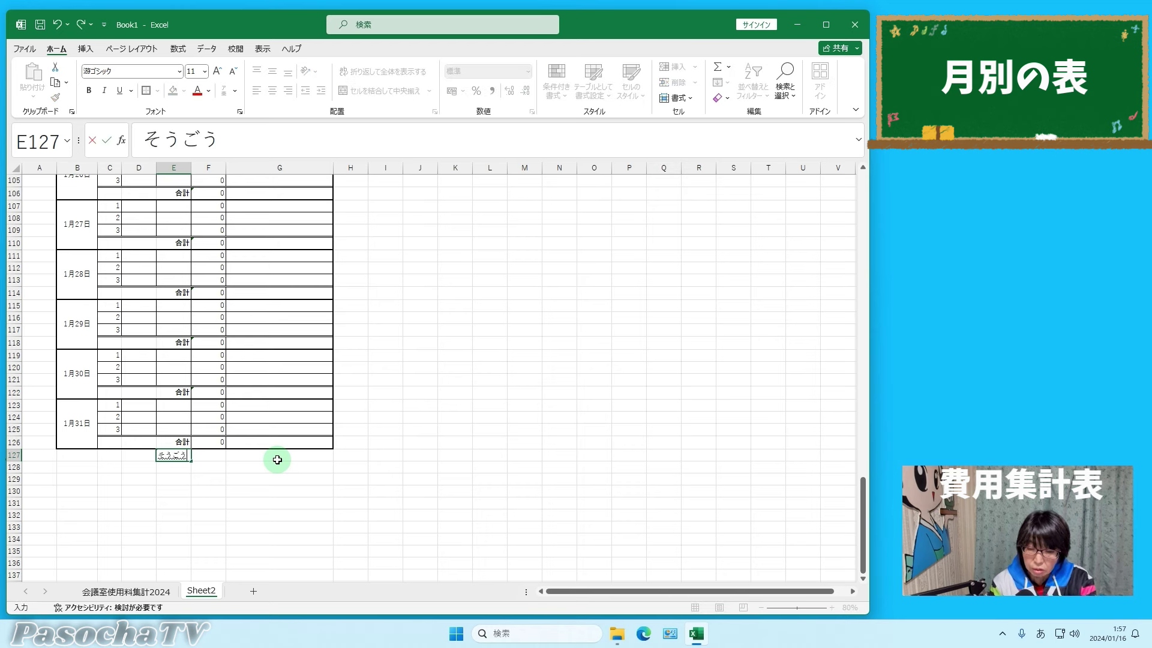
{"action": "type", "text": "けい"}
{"action": "key", "text": "space"}
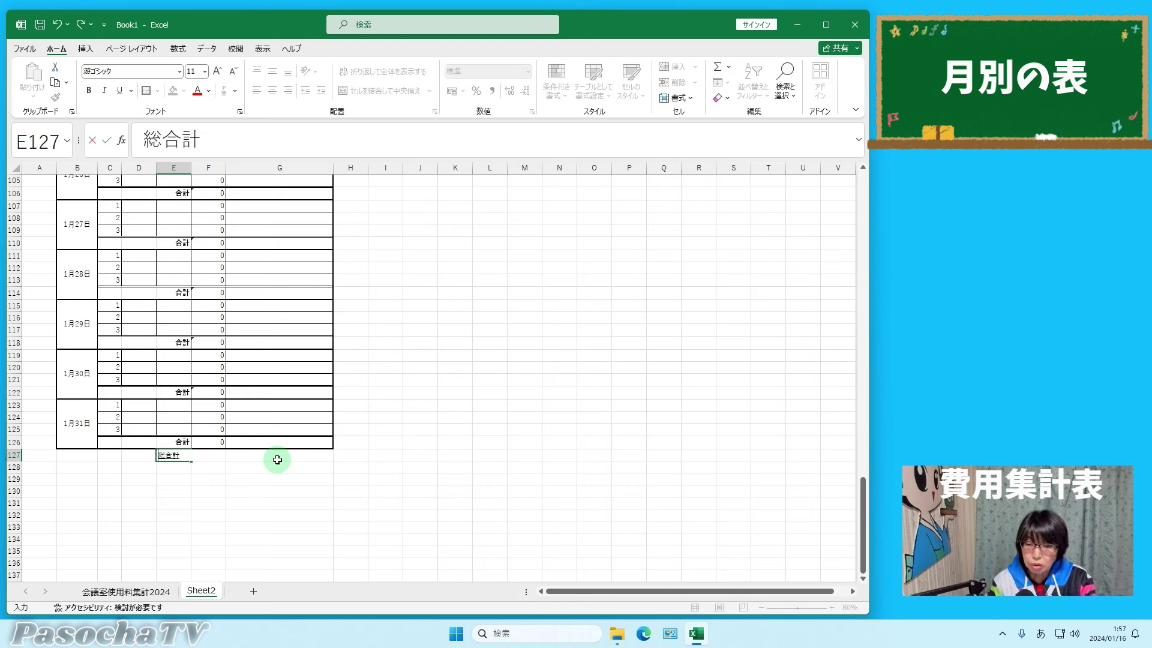
{"action": "key", "text": "Return"}
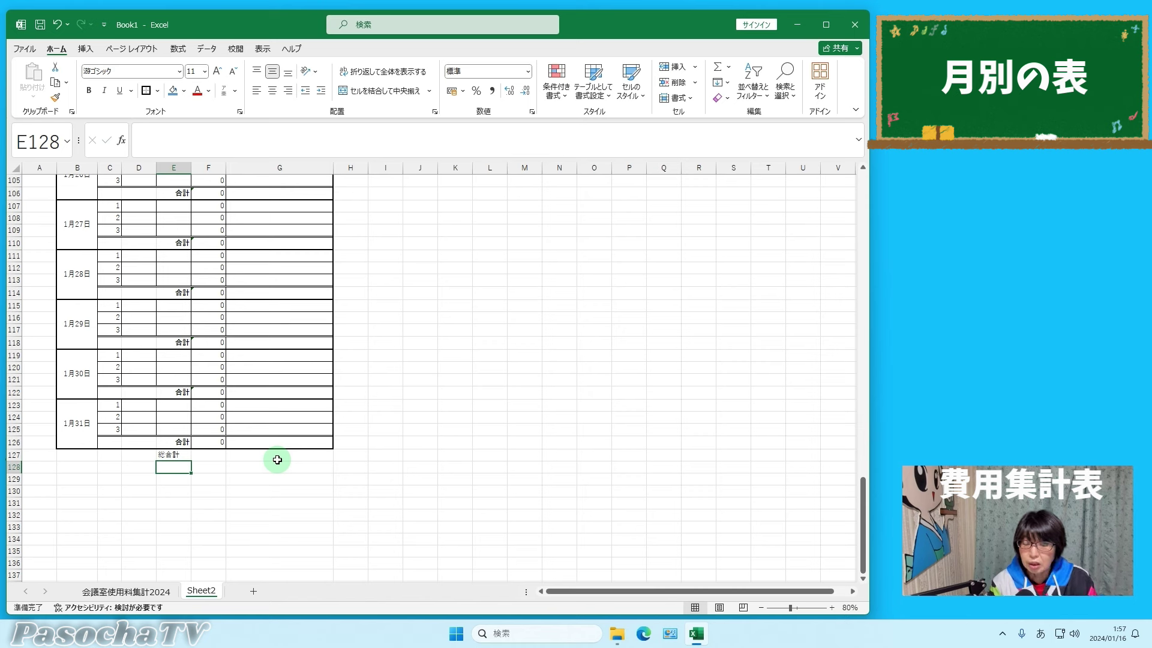
{"action": "key", "text": "Up"}
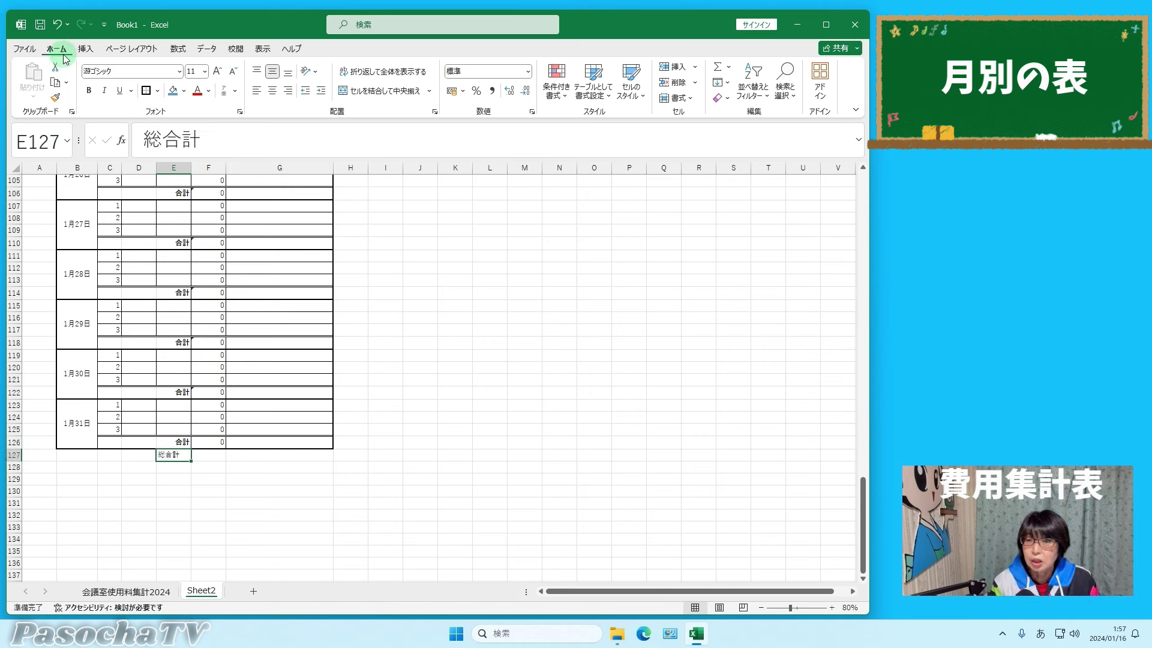
{"action": "left_click", "coordinate": [88, 91]}
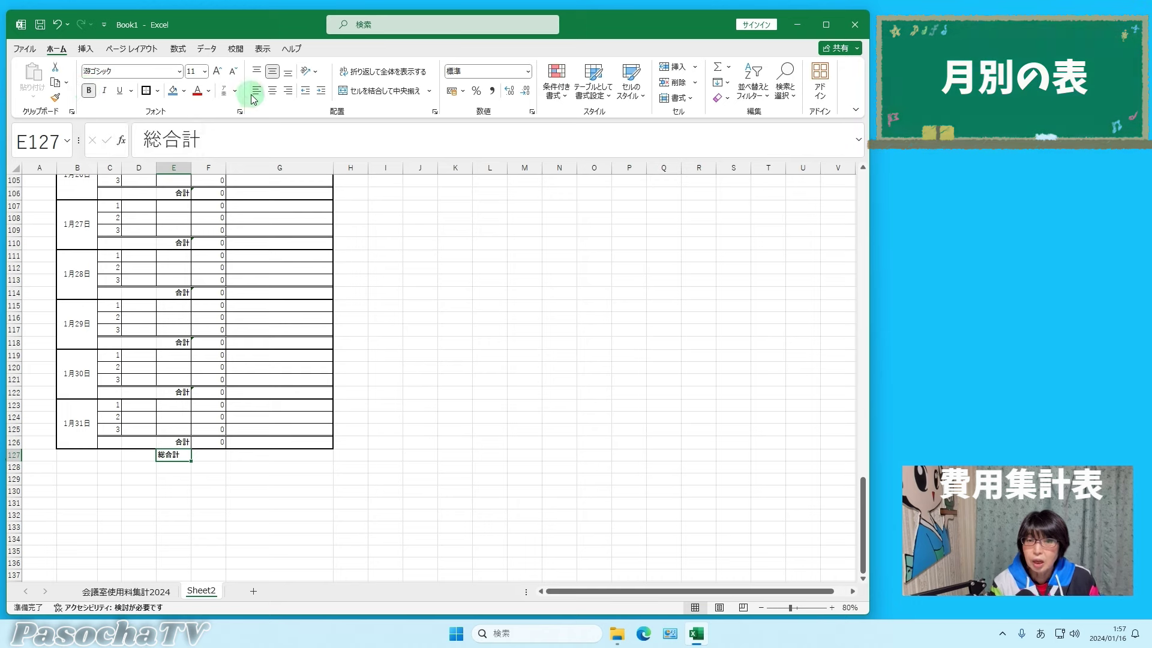
{"action": "left_click", "coordinate": [289, 90]}
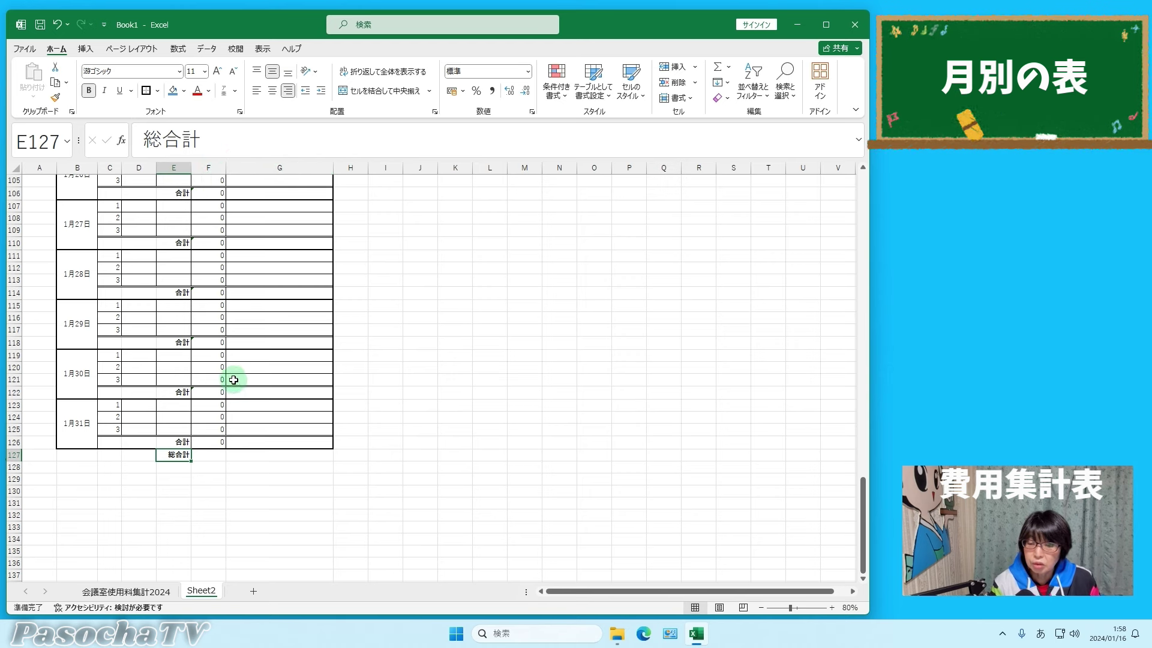
- Use AutoSum in F127 to total all the daily 合計 cells from F6 through F126
{"action": "left_click", "coordinate": [207, 456]}
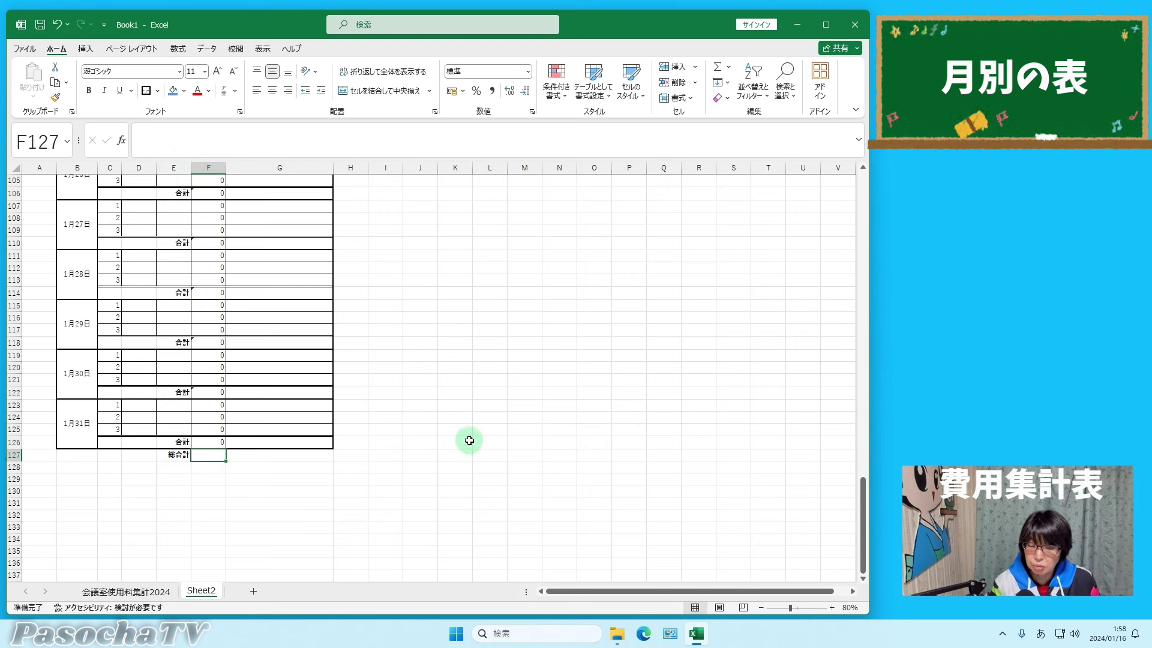
{"action": "left_click_drag", "start_coordinate": [861, 498], "coordinate": [782, 502]}
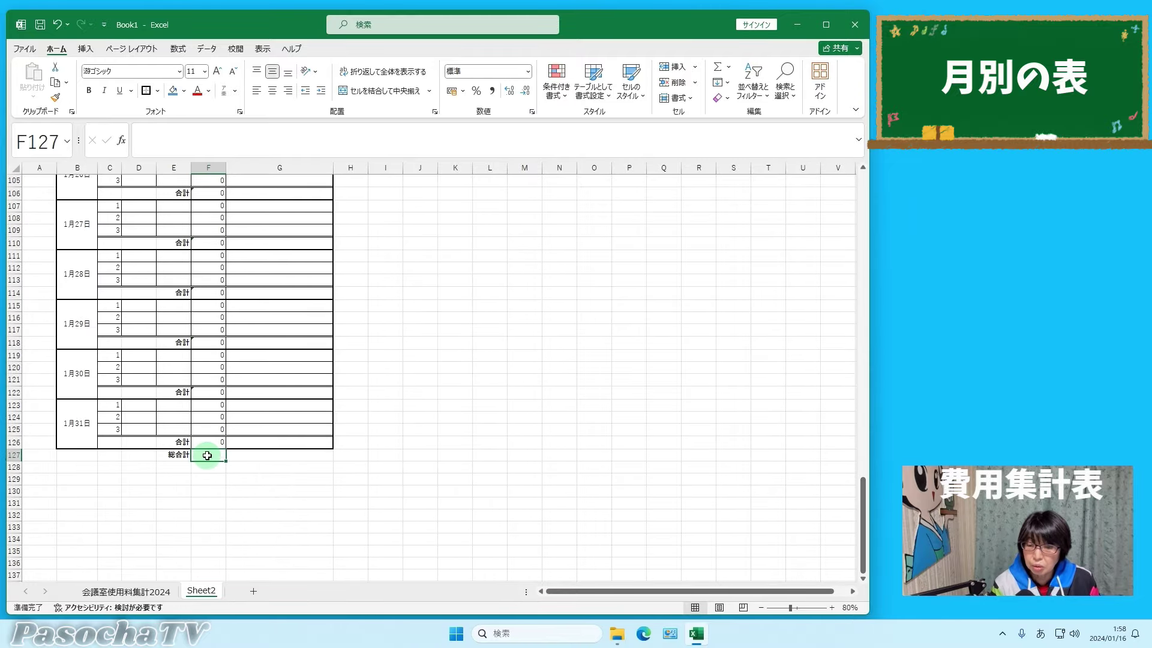
{"action": "scroll", "coordinate": [272, 159], "scroll_direction": "up", "scroll_amount": 2, "text": "ctrl"}
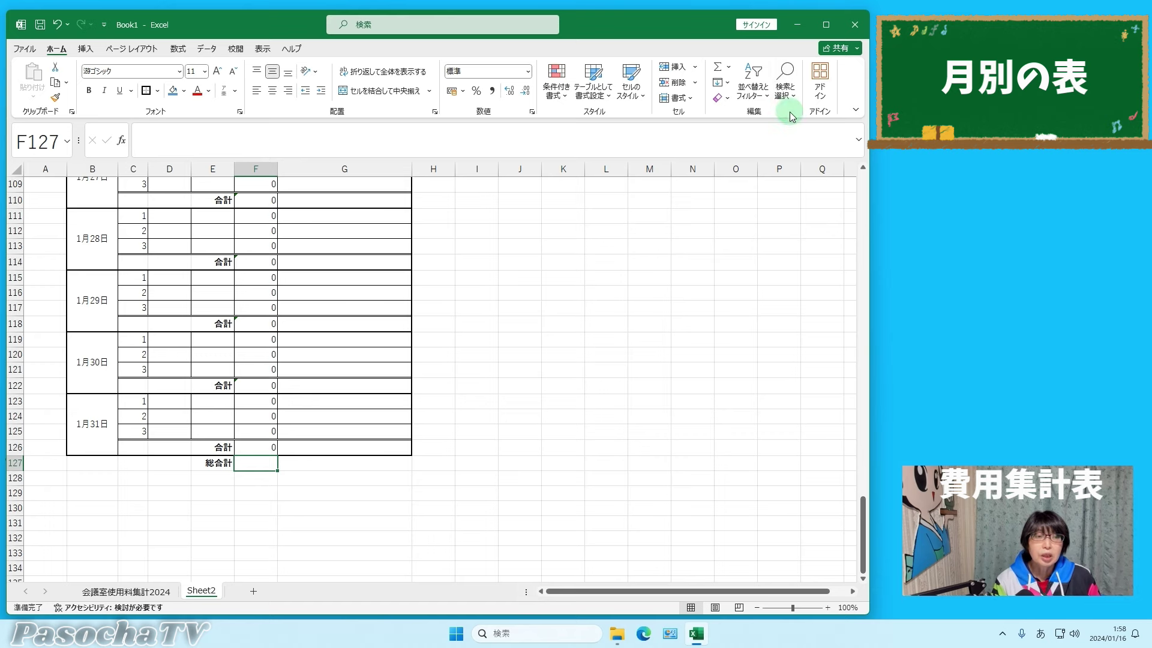
{"action": "left_click", "coordinate": [719, 71]}
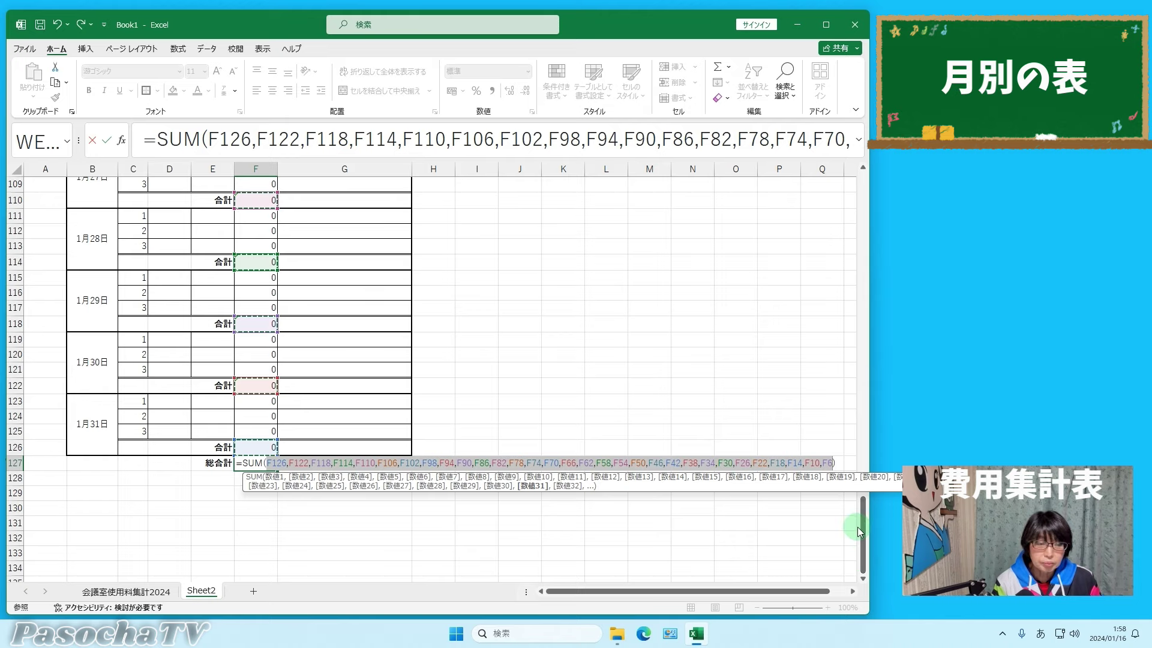
{"action": "left_click_drag", "start_coordinate": [862, 527], "coordinate": [830, 207]}
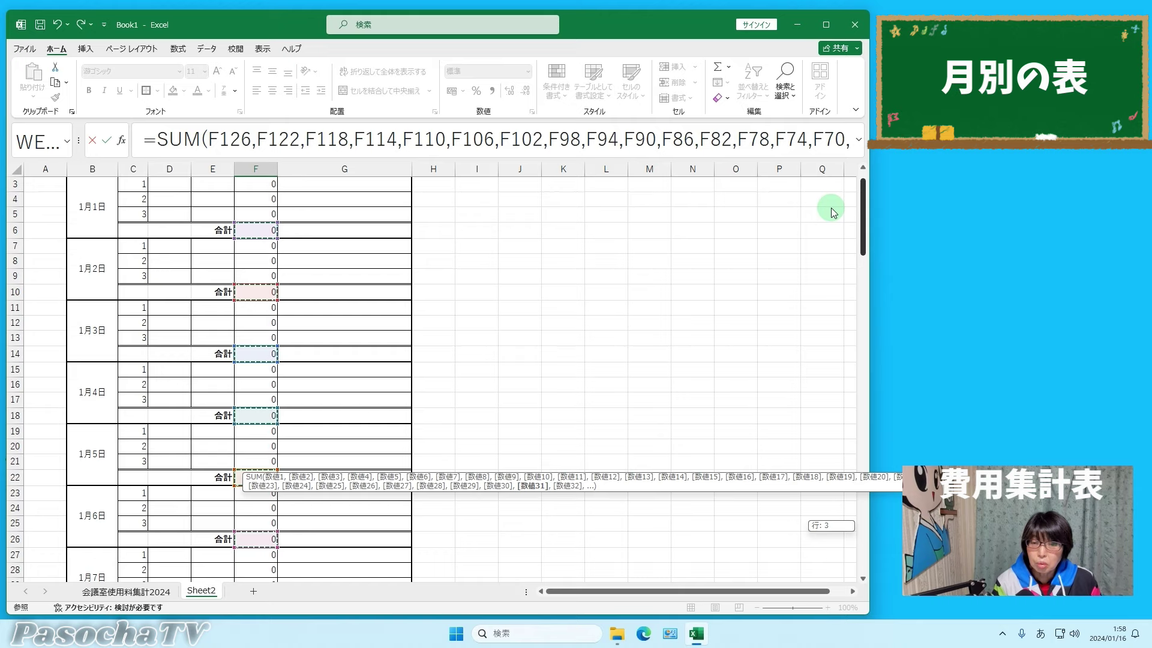
{"action": "left_click_drag", "start_coordinate": [831, 208], "coordinate": [764, 227]}
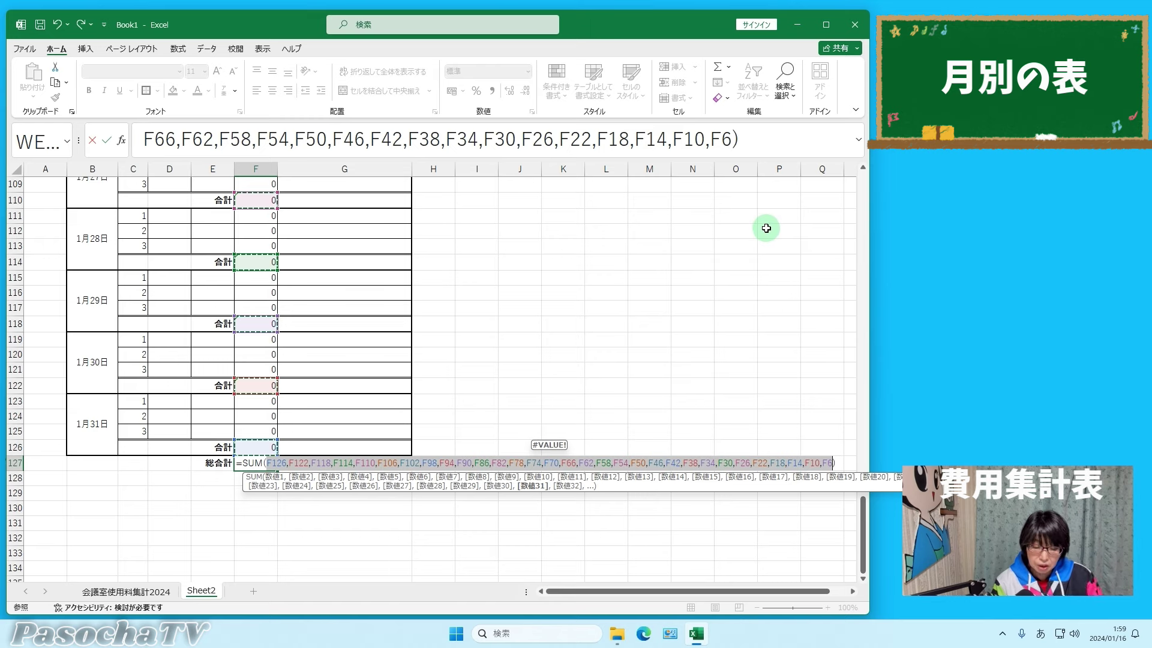
{"action": "key", "text": "Return"}
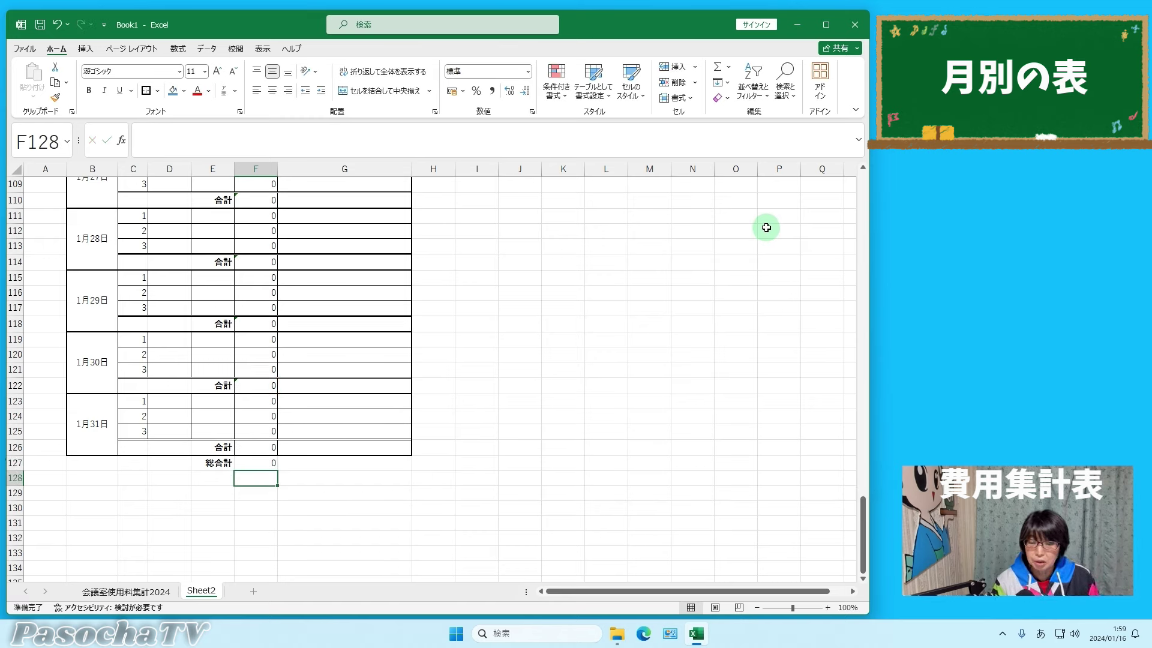
{"action": "left_click", "coordinate": [249, 461]}
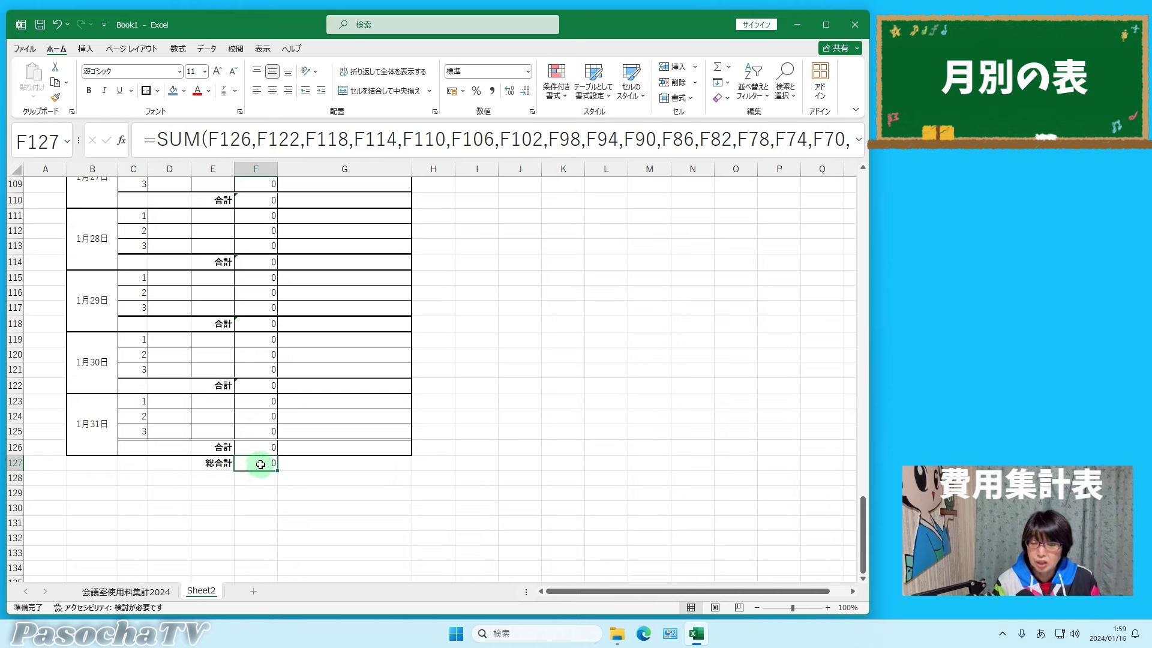
{"action": "left_click", "coordinate": [347, 494]}
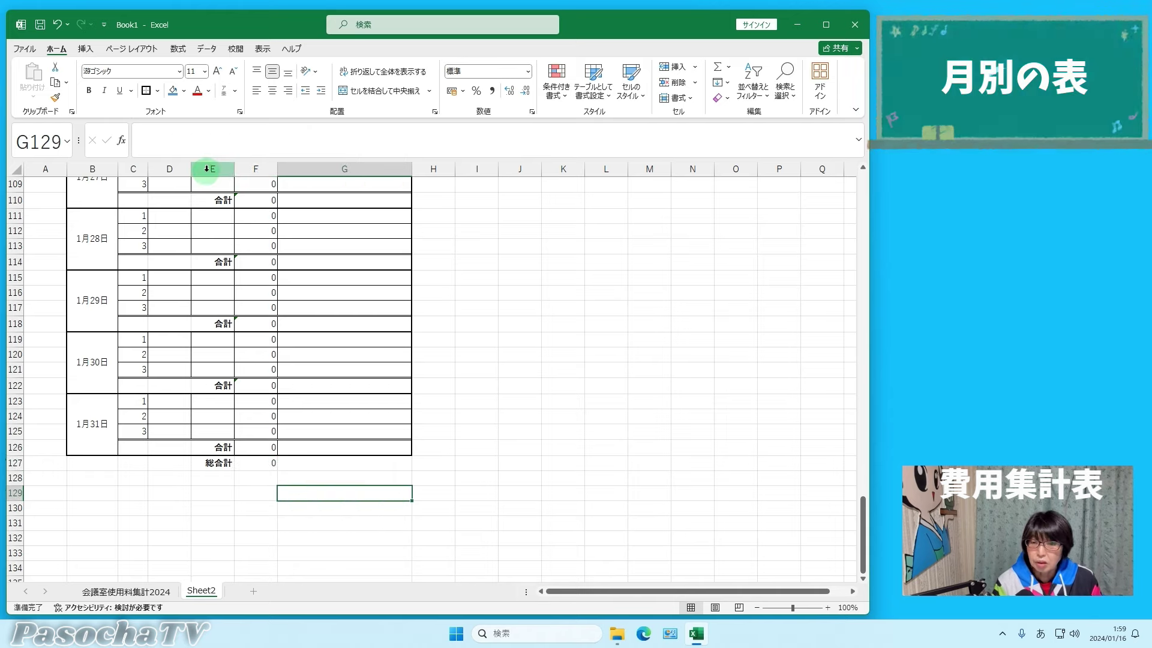
- Apply grid borders and a thick outside border to the grand total cells E127:F127
{"action": "left_click", "coordinate": [217, 463]}
{"action": "left_click_drag", "start_coordinate": [216, 463], "coordinate": [258, 464]}
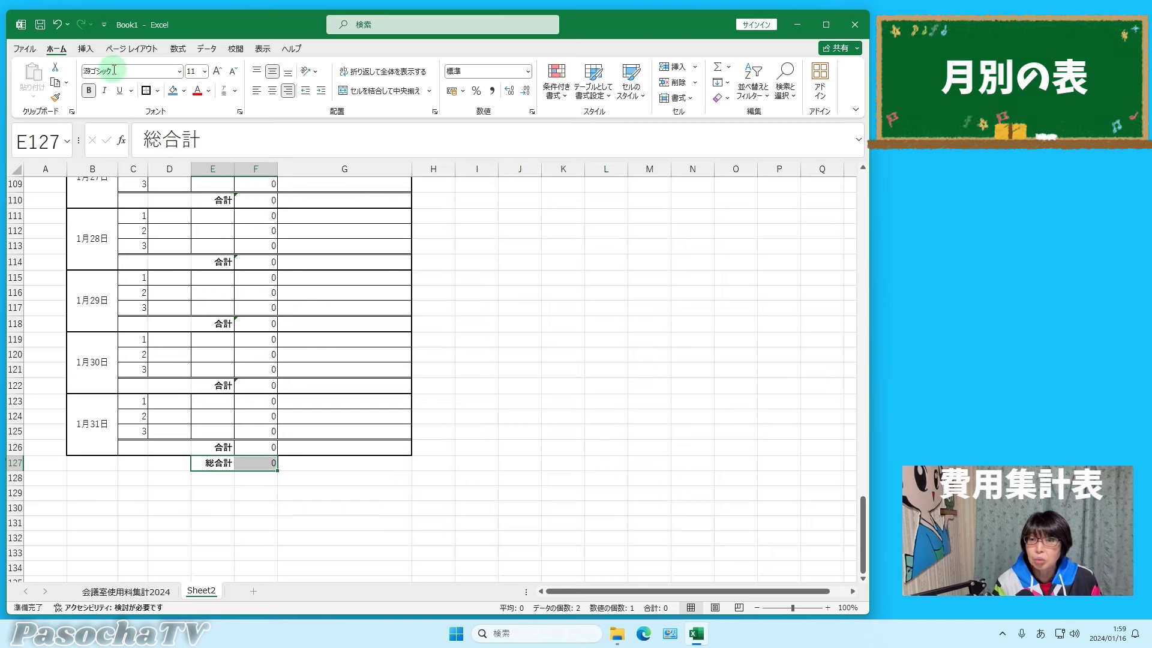
{"action": "left_click", "coordinate": [159, 90]}
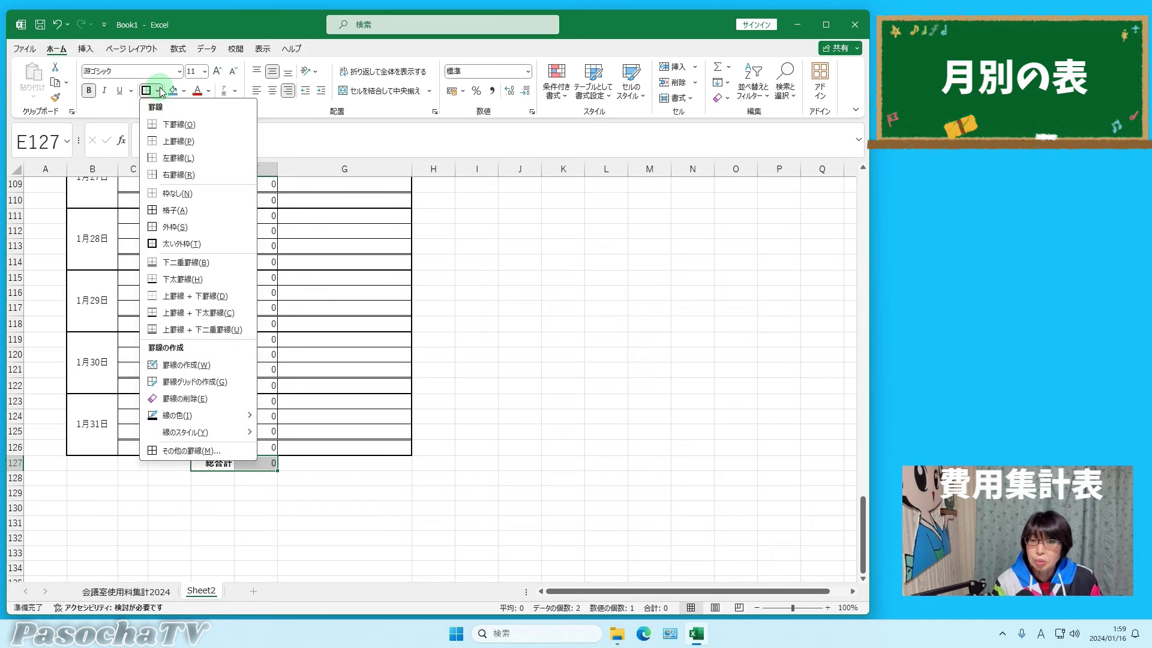
{"action": "left_click", "coordinate": [194, 211]}
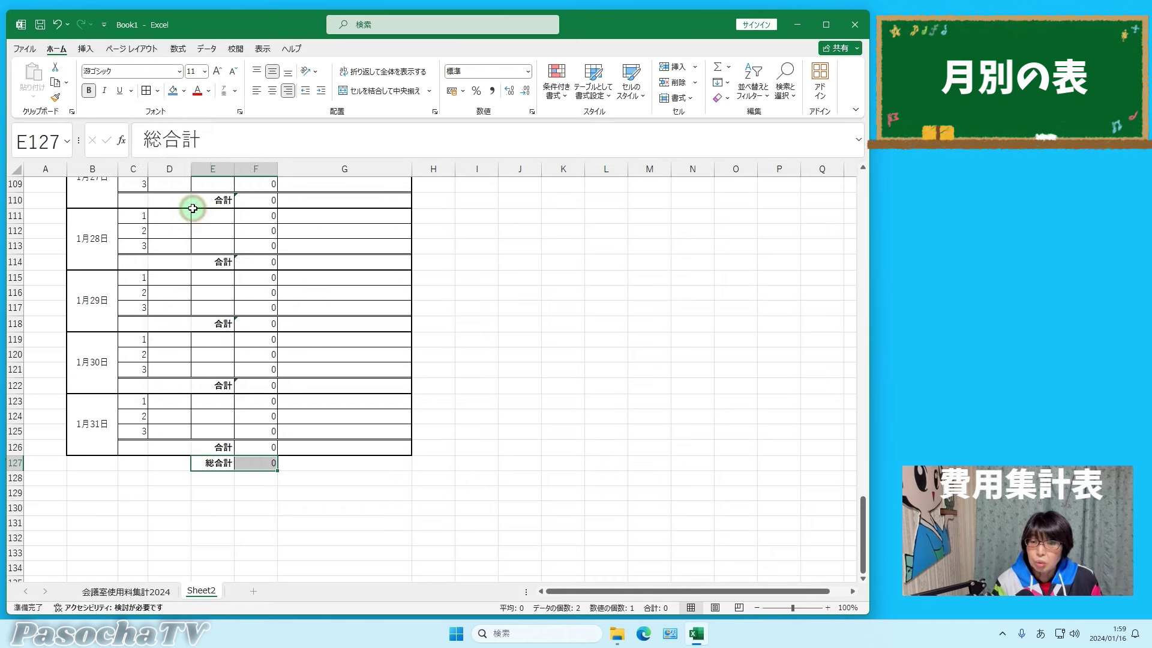
{"action": "left_click", "coordinate": [159, 93]}
{"action": "left_click", "coordinate": [180, 244]}
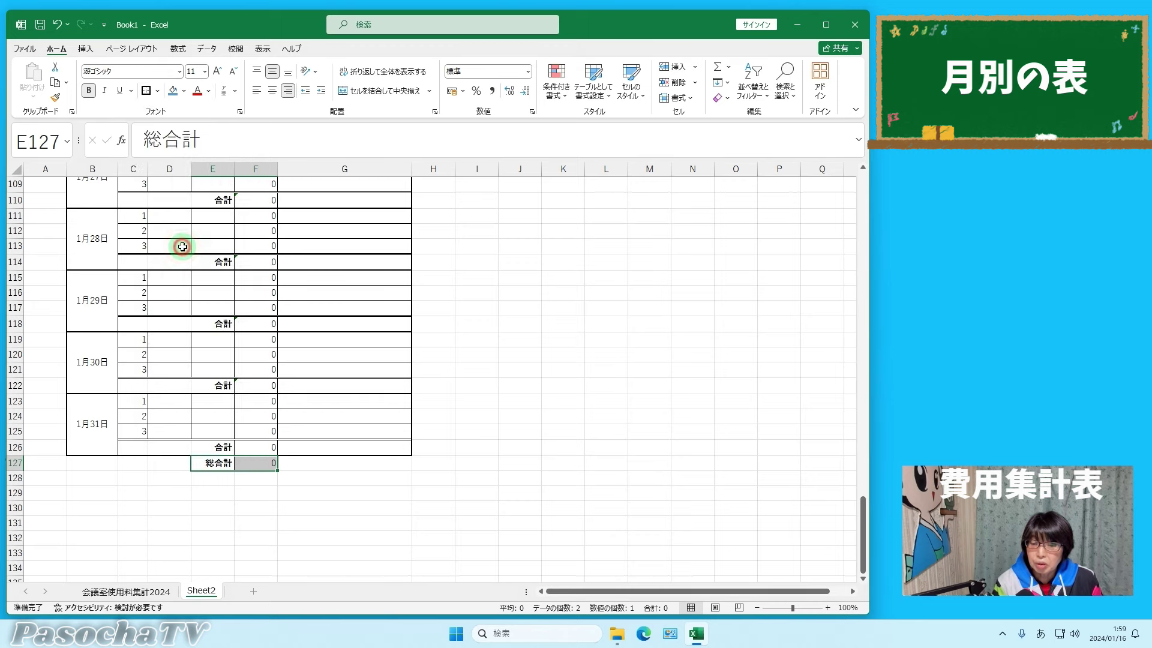
- Apply the comma style to the unit price, quantity and amount cells D3:F127
{"action": "left_click_drag", "start_coordinate": [862, 534], "coordinate": [863, 175]}
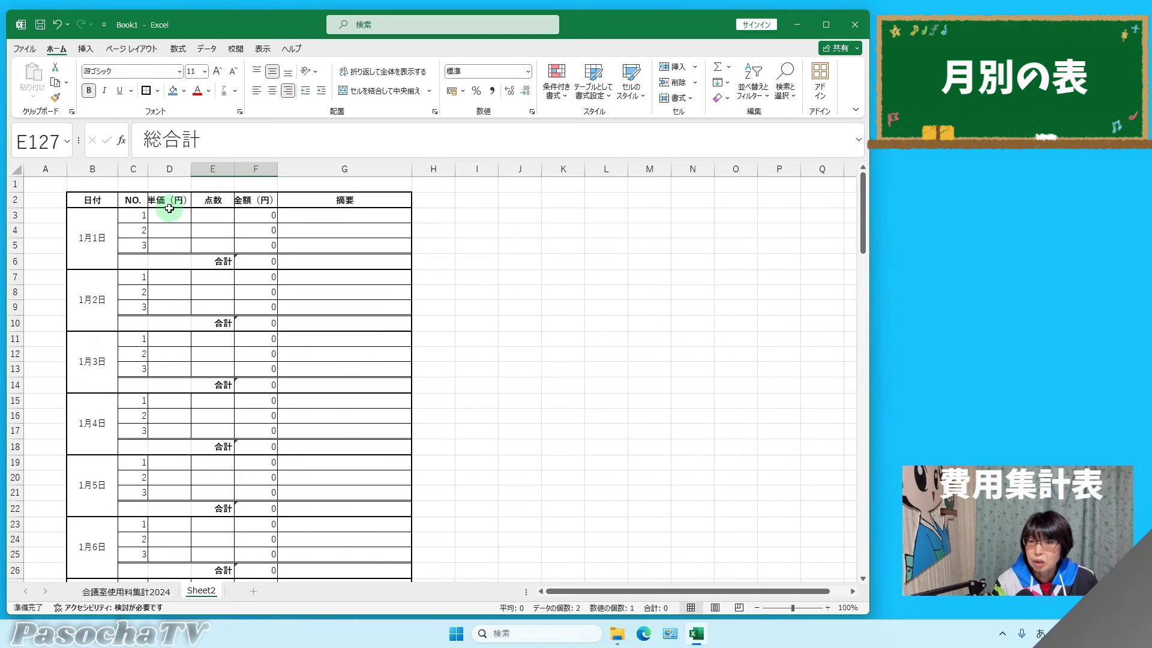
{"action": "mouse_move", "coordinate": [163, 216]}
{"action": "left_mouse_down"}
{"action": "mouse_move", "coordinate": [240, 278]}
{"action": "mouse_move", "coordinate": [244, 415]}
{"action": "mouse_move", "coordinate": [226, 597]}
{"action": "mouse_move", "coordinate": [251, 607]}
{"action": "mouse_move", "coordinate": [253, 561]}
{"action": "left_mouse_up"}
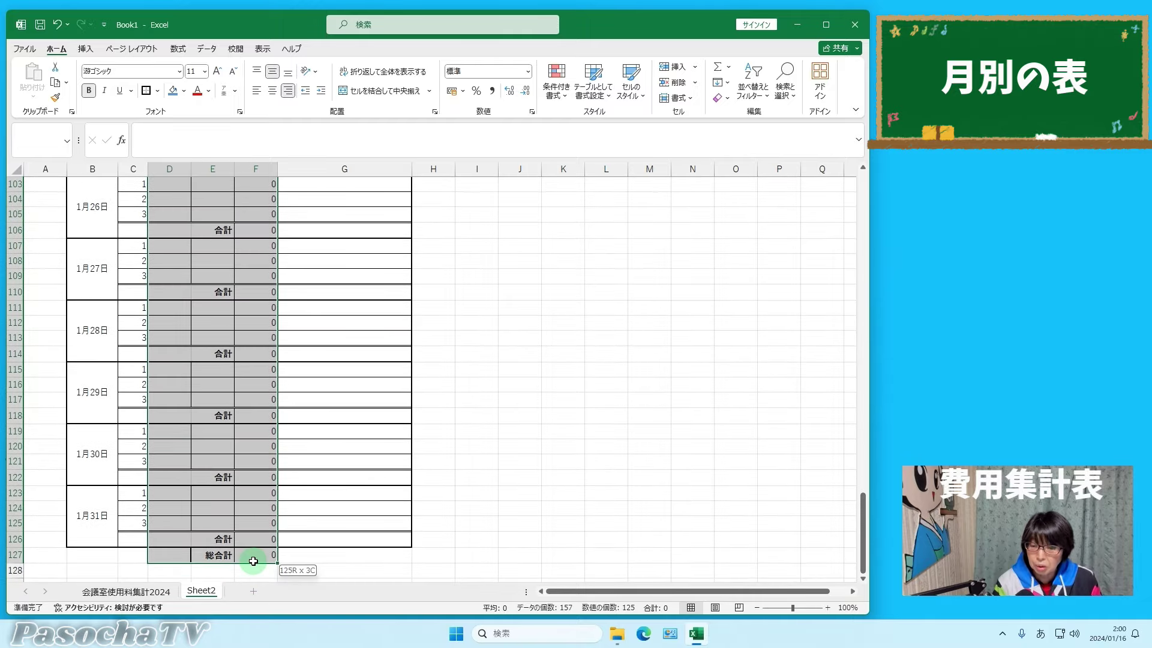
{"action": "left_click_drag", "start_coordinate": [253, 561], "coordinate": [253, 560]}
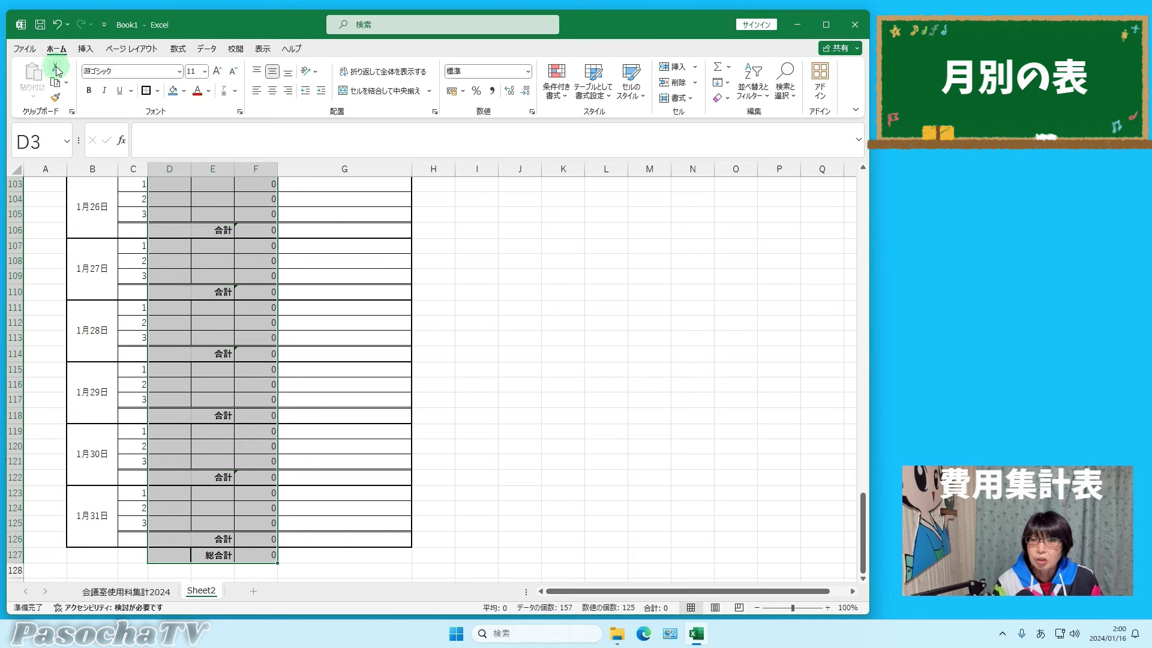
{"action": "left_click", "coordinate": [492, 91]}
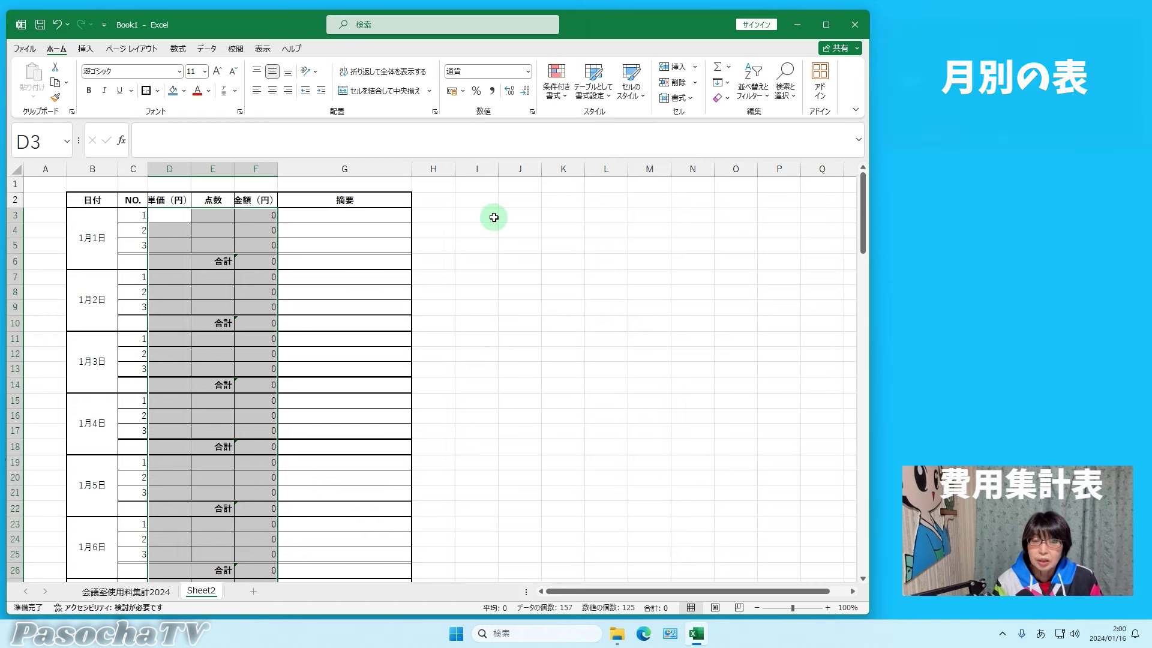
{"action": "left_click", "coordinate": [526, 215]}
- Clear all the dates from the 日付 column, B3 through B126, keeping the cell formatting
{"action": "scroll", "coordinate": [696, 339], "scroll_direction": "down", "scroll_amount": 2}
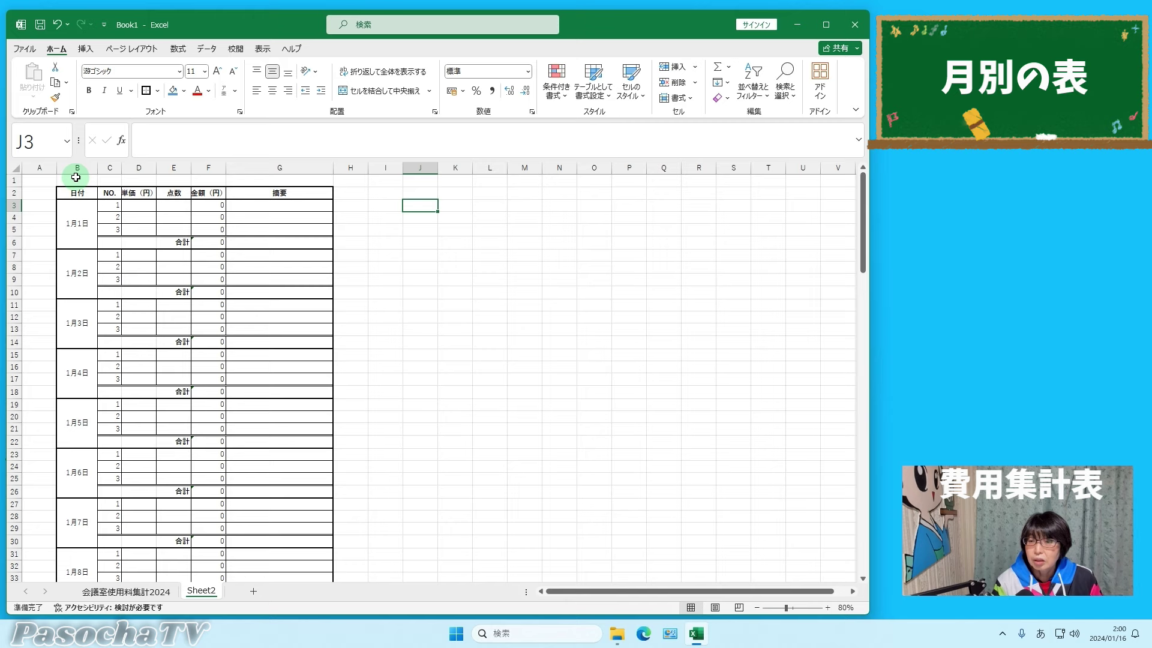
{"action": "left_click", "coordinate": [76, 222]}
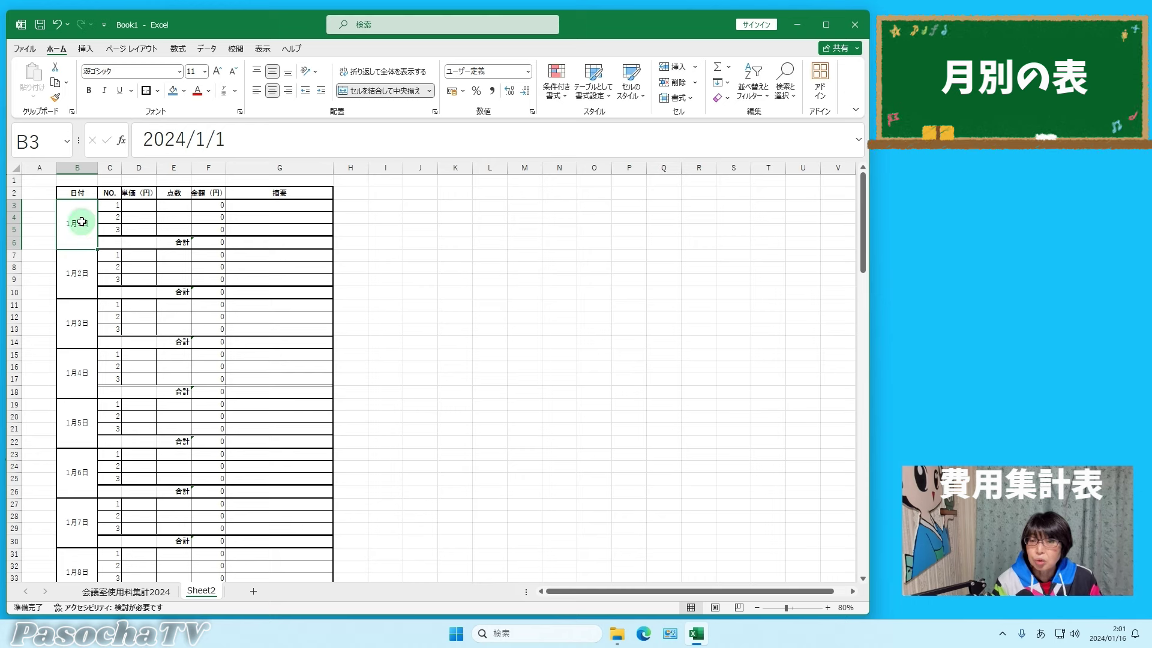
{"action": "left_click_drag", "start_coordinate": [82, 222], "coordinate": [65, 535]}
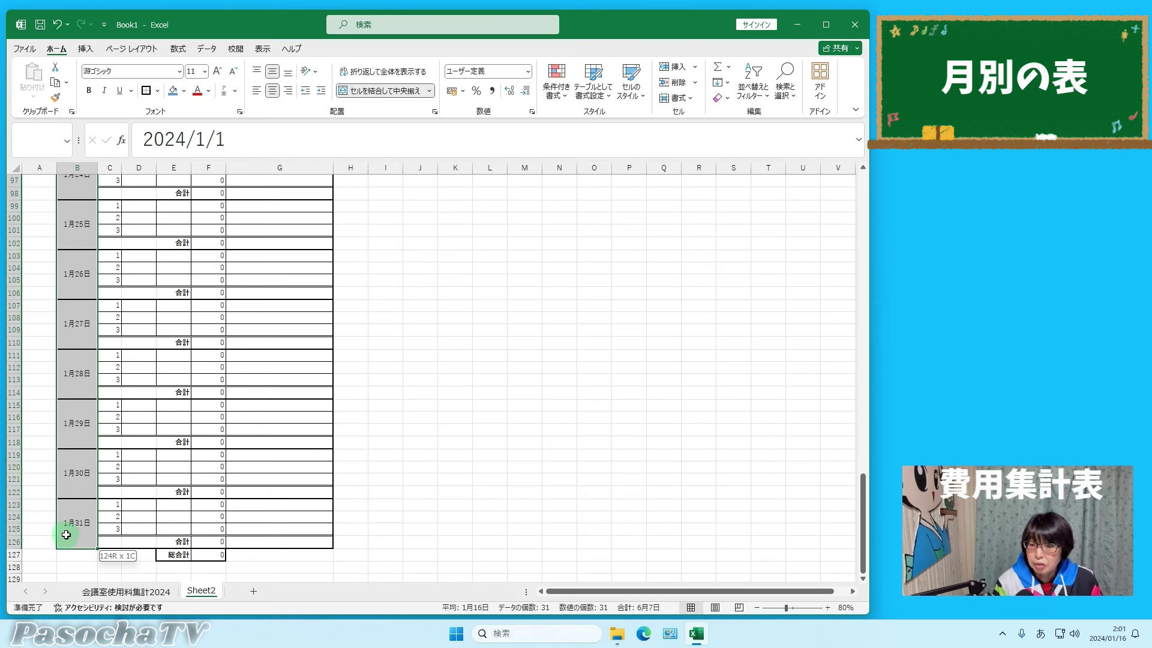
{"action": "left_click_drag", "start_coordinate": [66, 534], "coordinate": [66, 534]}
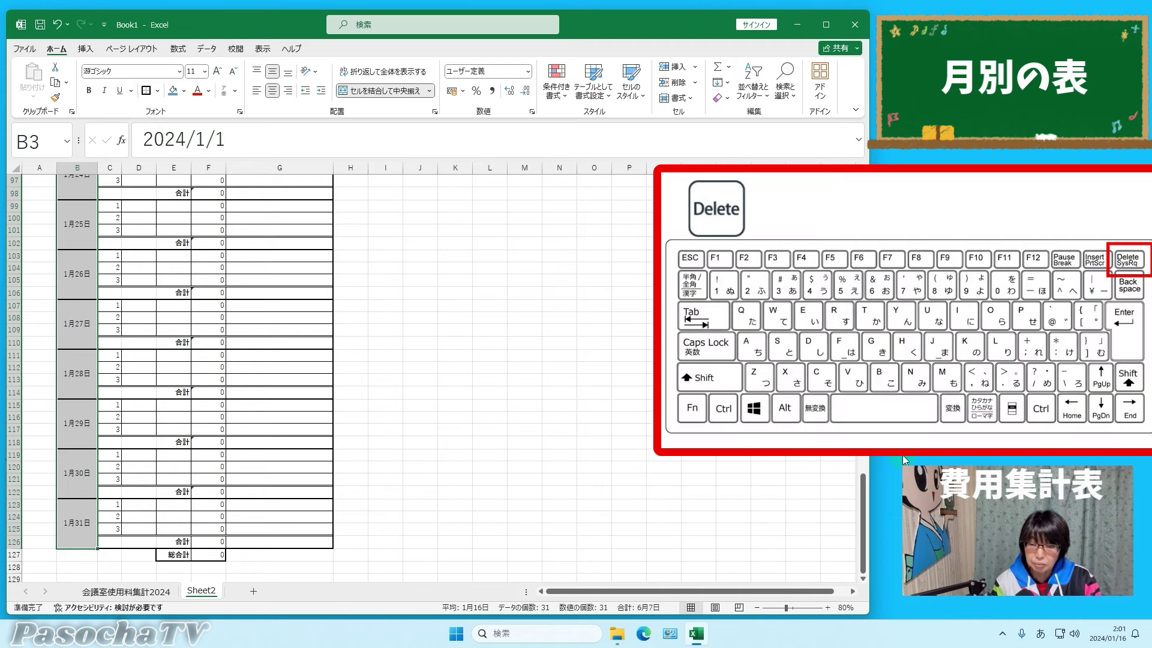
{"action": "key", "text": "Delete"}
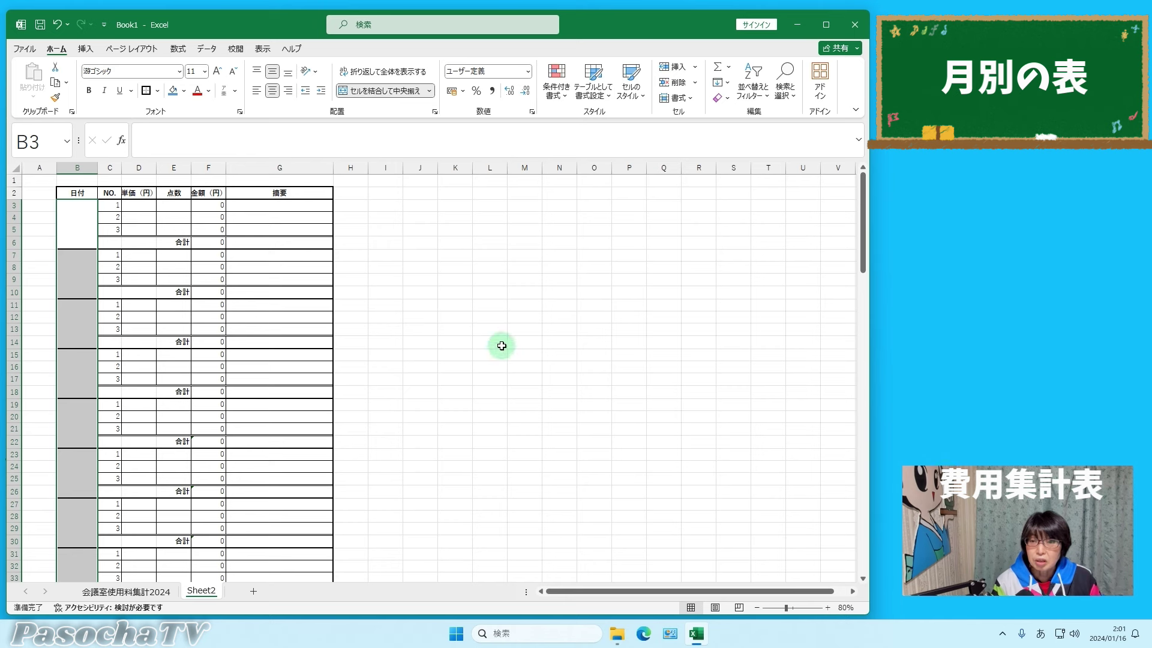
{"action": "left_click", "coordinate": [458, 316]}
- Enter 1/1 in B3 as a test of the date format and clear the cell again
{"action": "left_click", "coordinate": [81, 223]}
{"action": "type", "text": "1/"}
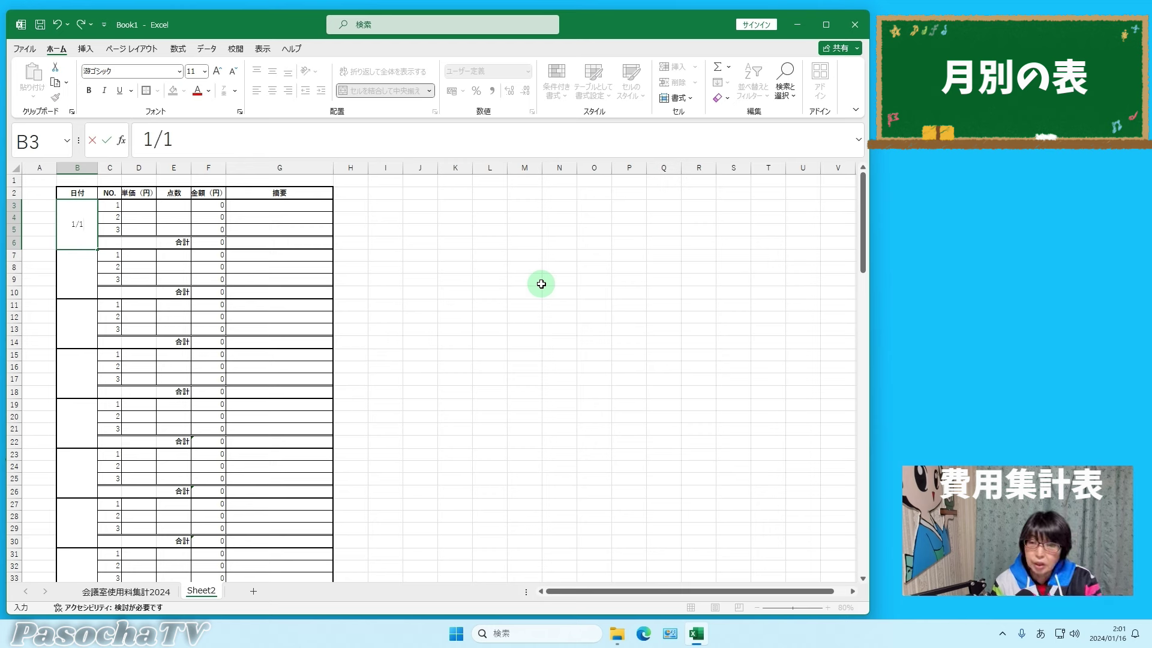
{"action": "type", "text": "1"}
{"action": "key", "text": "Return"}
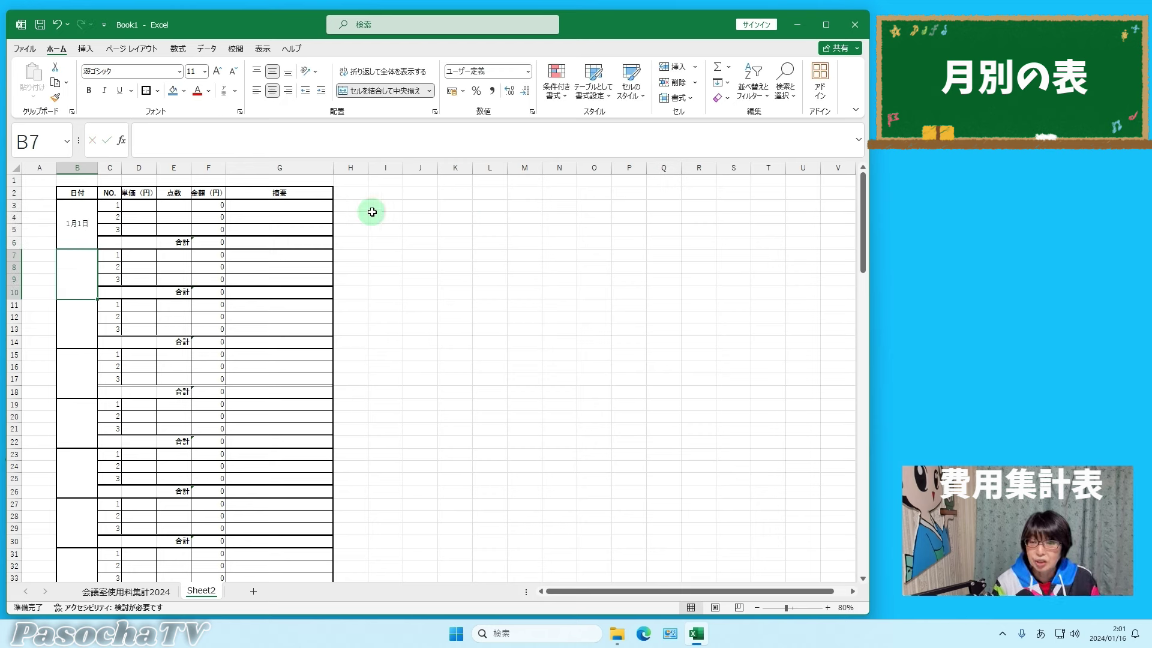
{"action": "left_click", "coordinate": [78, 226]}
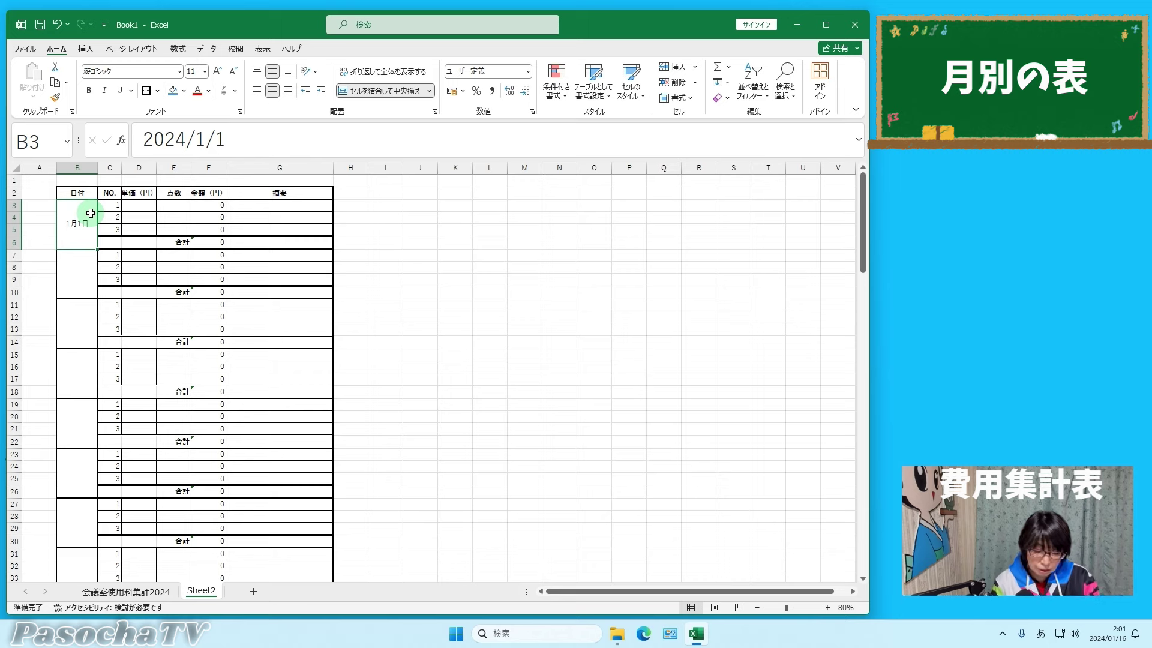
{"action": "key", "text": "Delete"}
{"action": "left_click", "coordinate": [629, 279]}
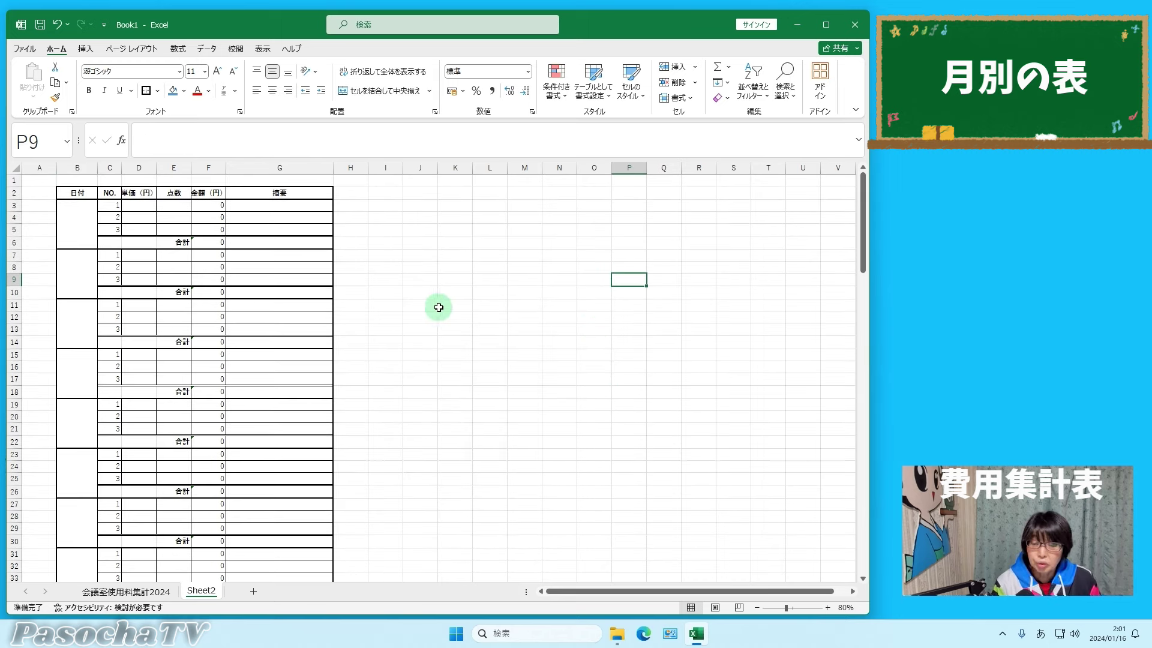
- Rename the sheet Sheet2 as 会議室使用料原本
{"action": "left_click", "coordinate": [455, 553]}
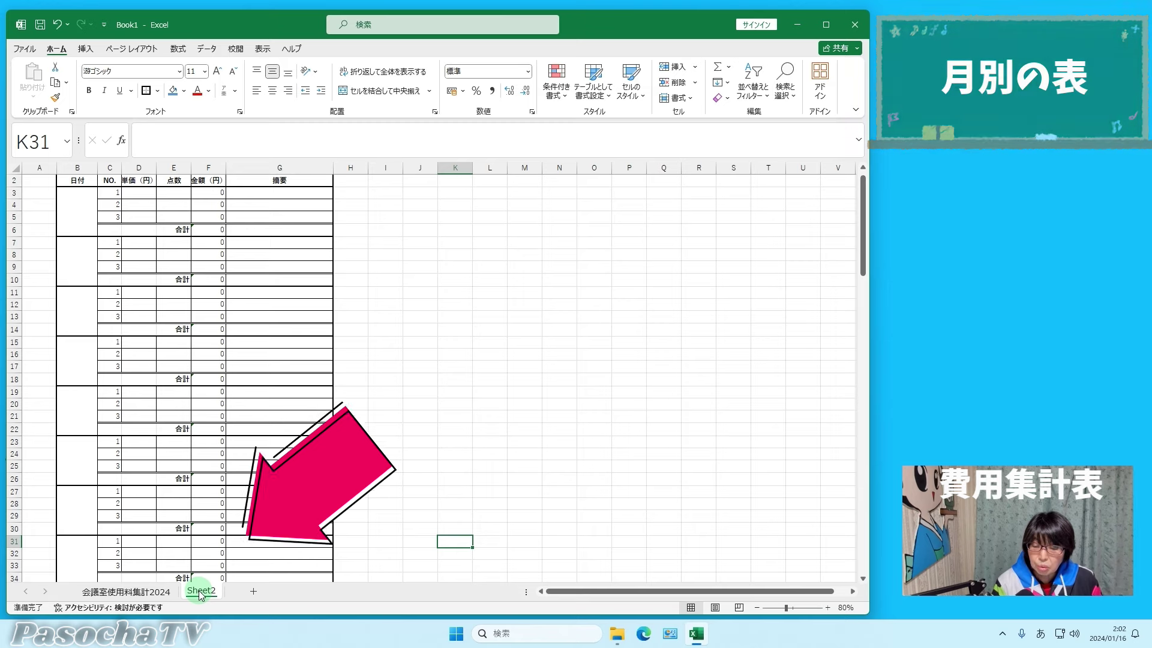
{"action": "double_click", "coordinate": [201, 591]}
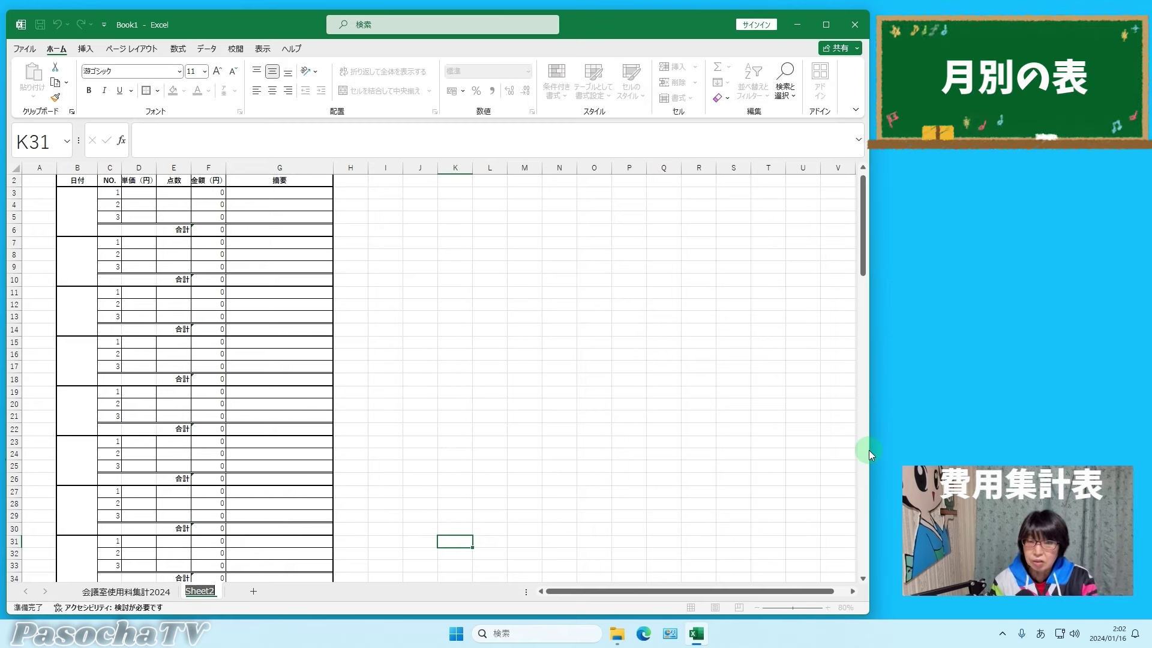
{"action": "key", "text": "BackSpace"}
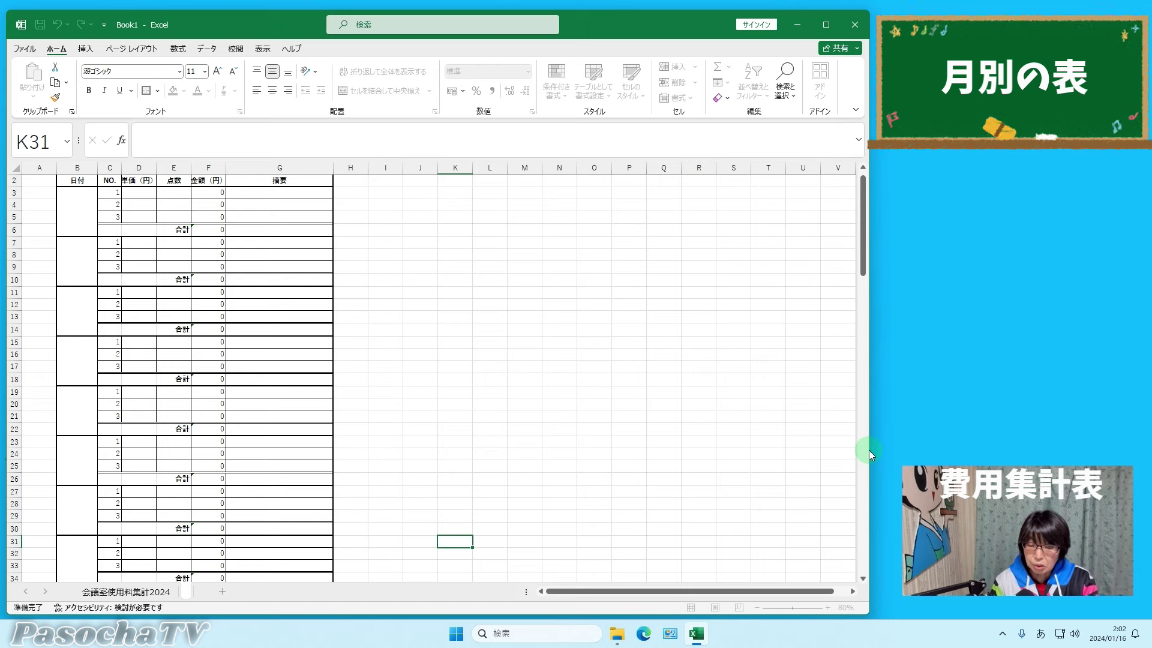
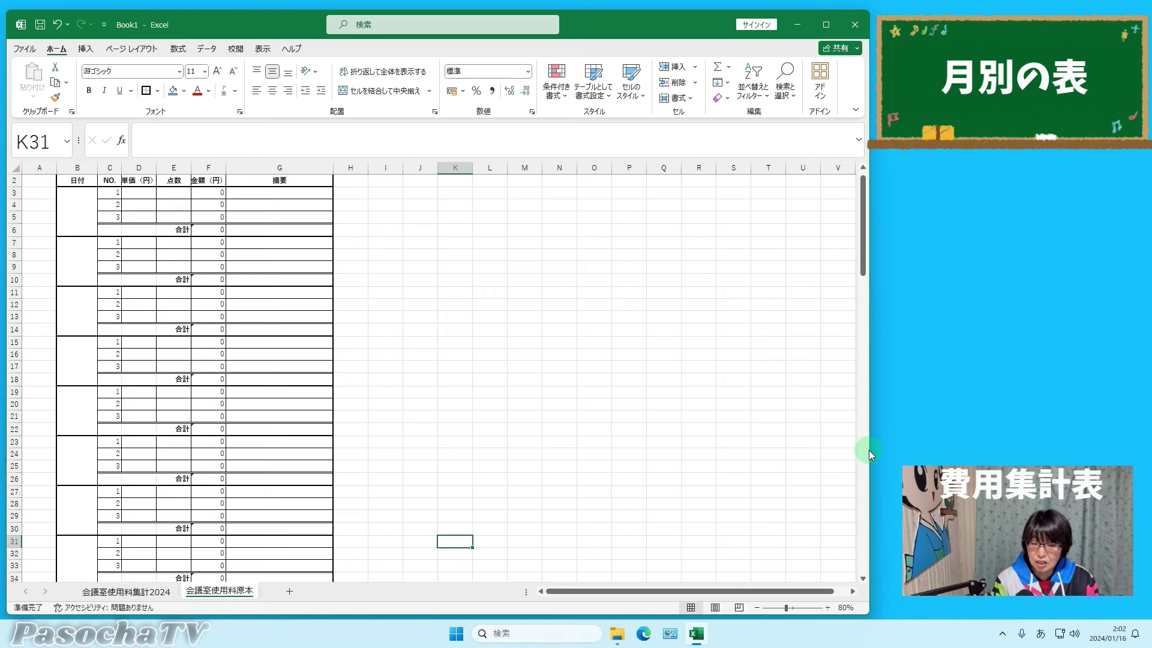
- Duplicate the sheet 会議室使用料原本 and place the copy directly after the original
{"action": "scroll", "coordinate": [391, 288], "scroll_direction": "up", "scroll_amount": 1}
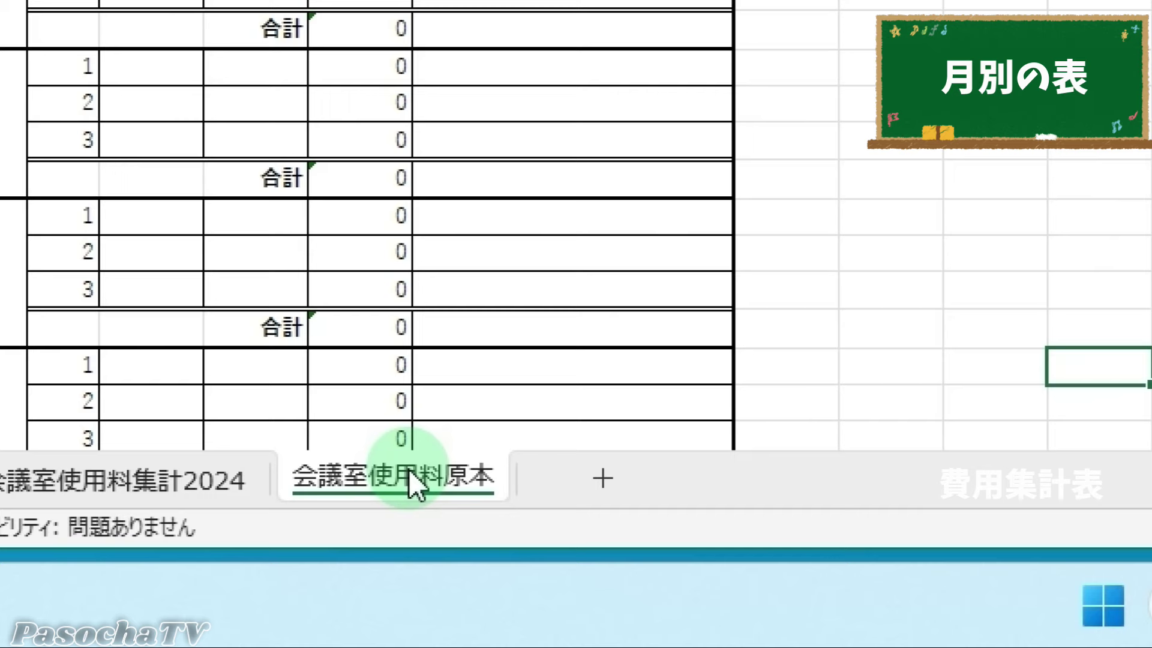
{"action": "left_click_drag", "start_coordinate": [409, 469], "coordinate": [409, 466]}
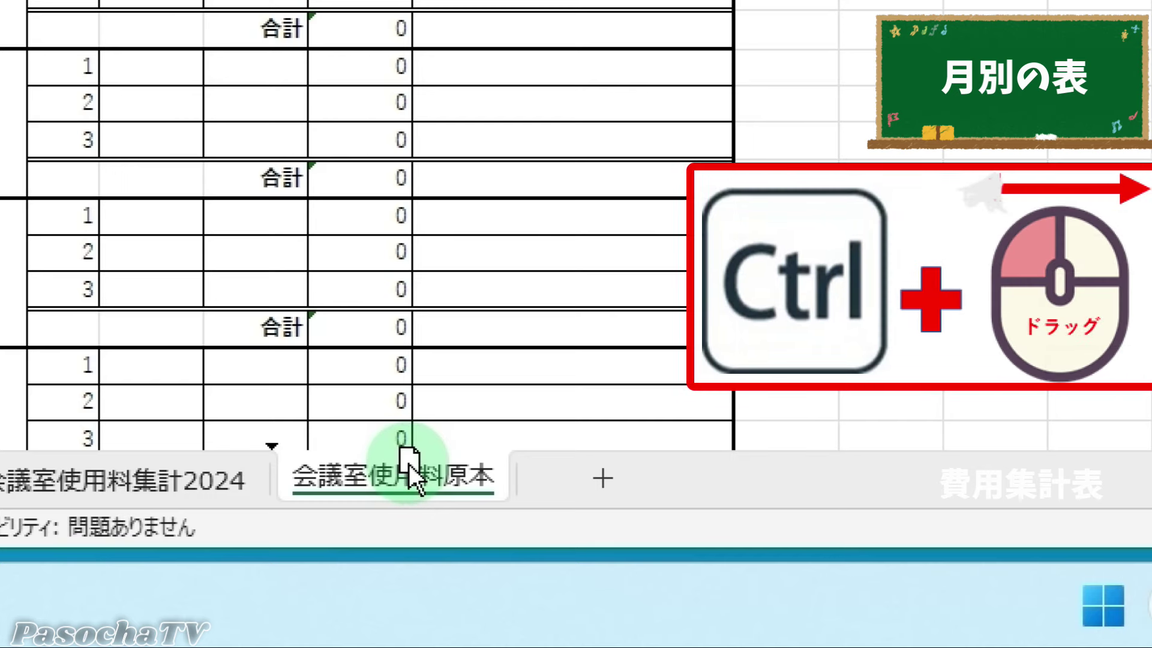
{"action": "key", "text": "ctrl"}
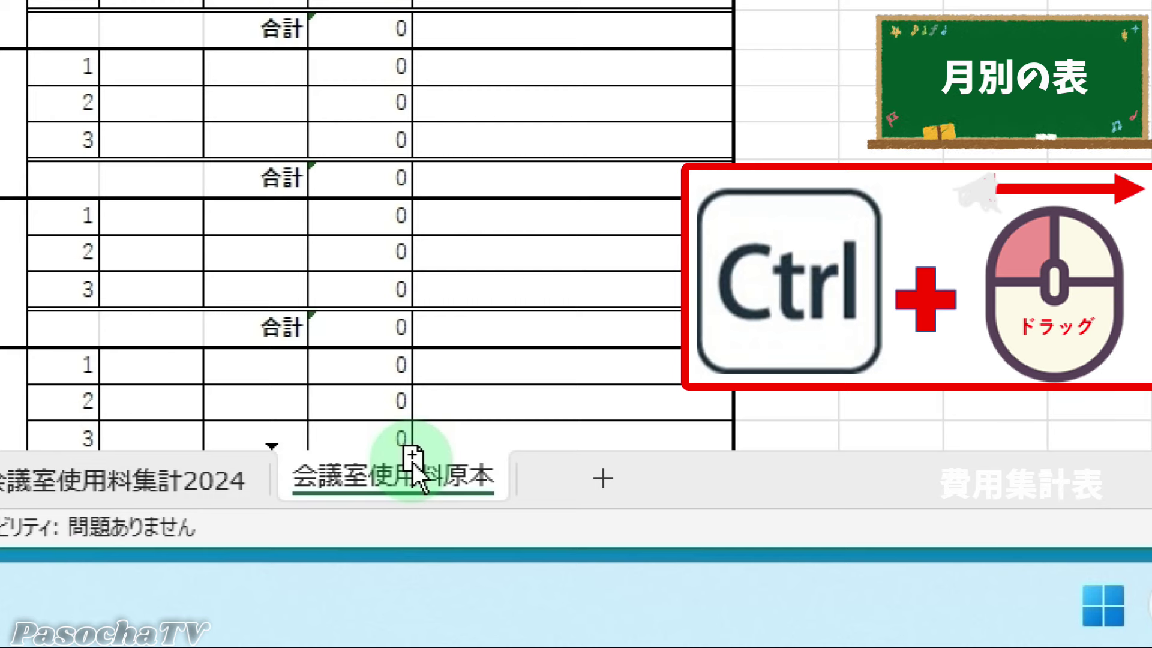
{"action": "left_click_drag", "start_coordinate": [412, 462], "coordinate": [545, 473]}
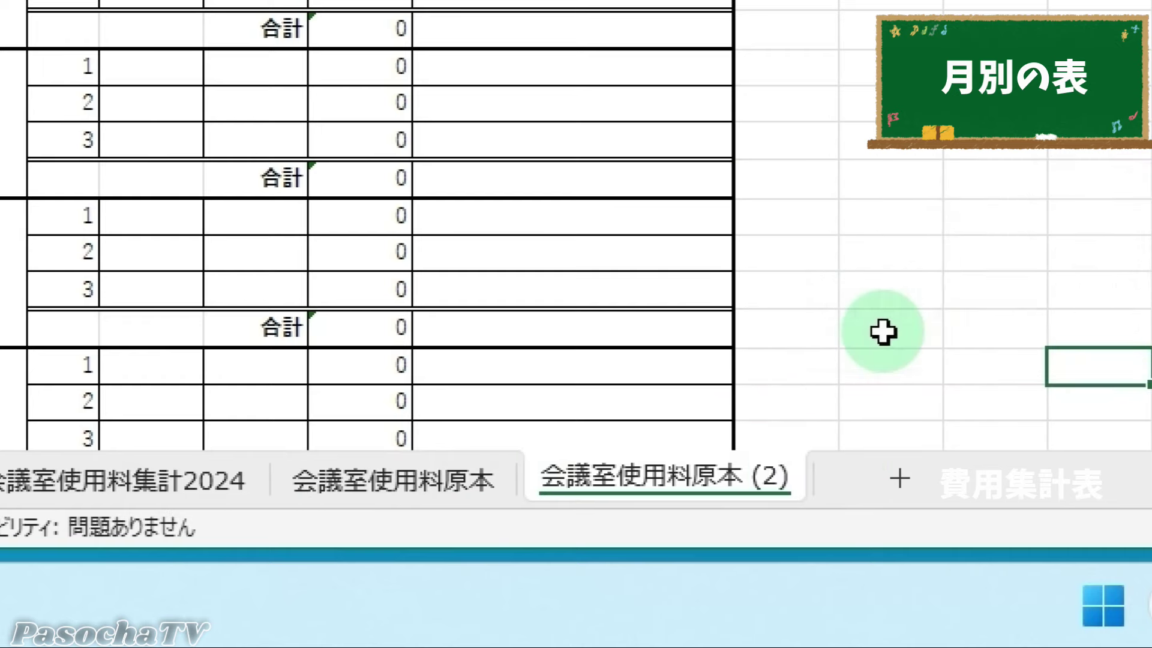
{"action": "left_click_drag", "start_coordinate": [605, 483], "coordinate": [603, 480]}
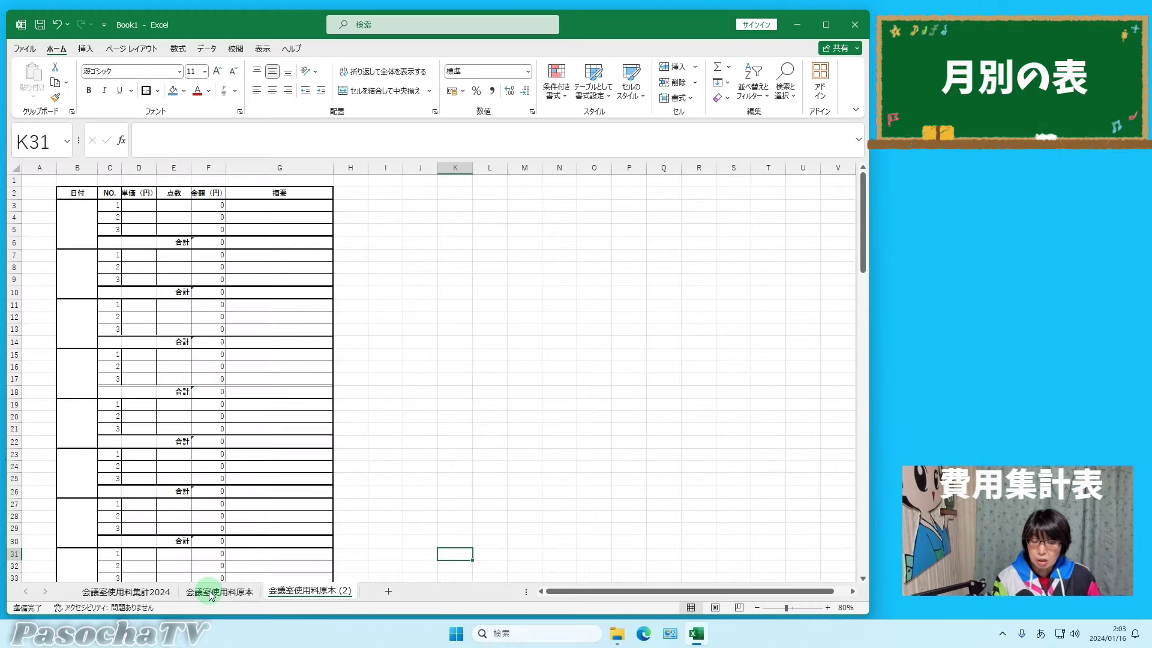
- Rename the copied sheet 会議室使用料原本 (2) as 1月
{"action": "double_click", "coordinate": [316, 591]}
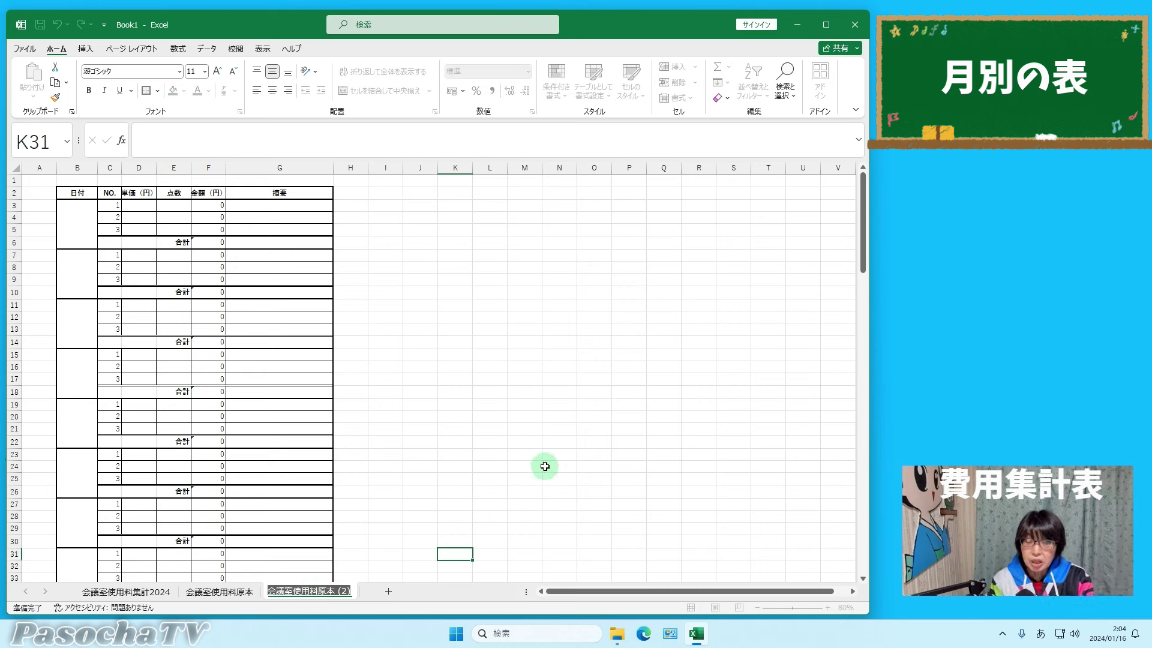
{"action": "key", "text": "BackSpace"}
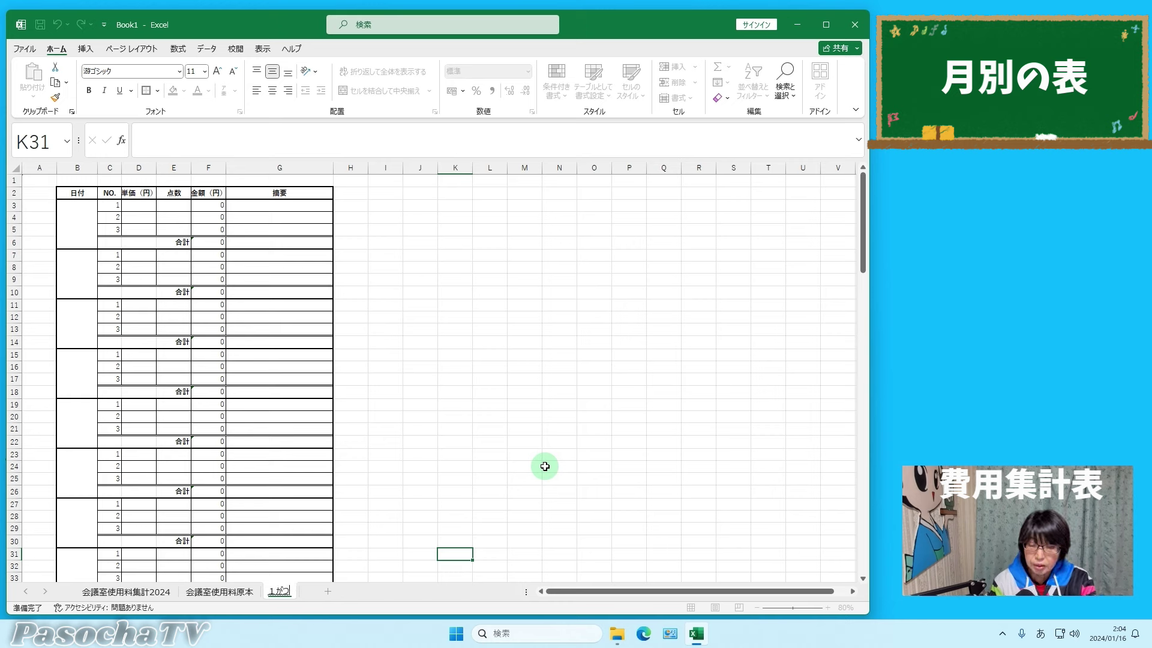
{"action": "key", "text": "space"}
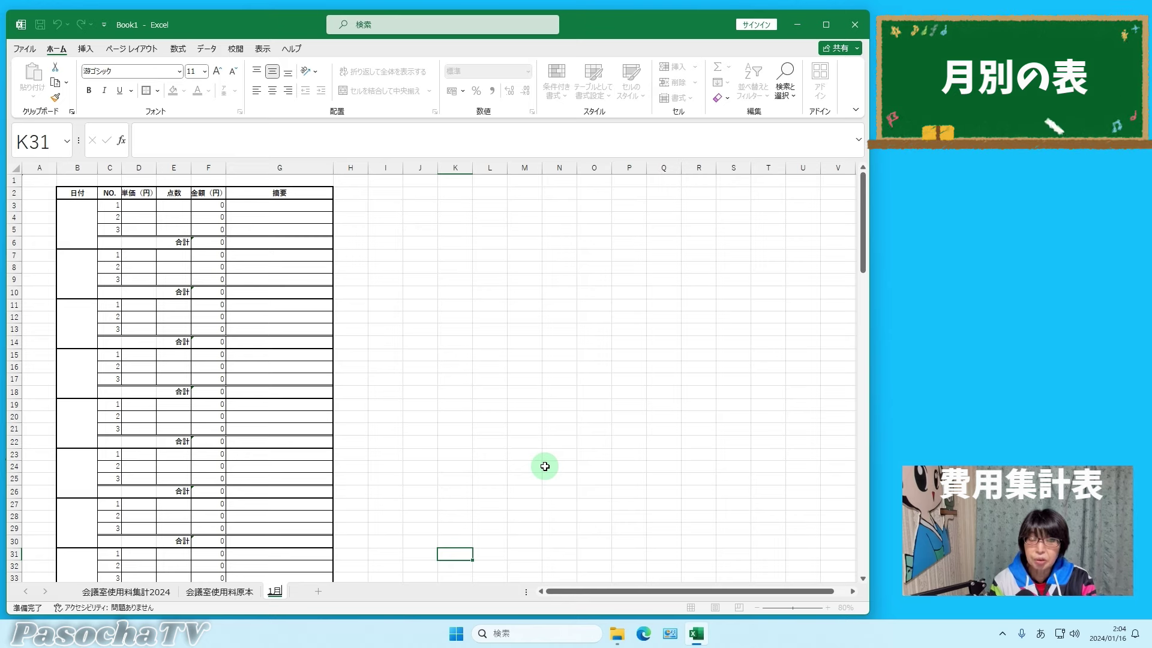
{"action": "key", "text": "Return"}
{"action": "key", "text": "Return"}
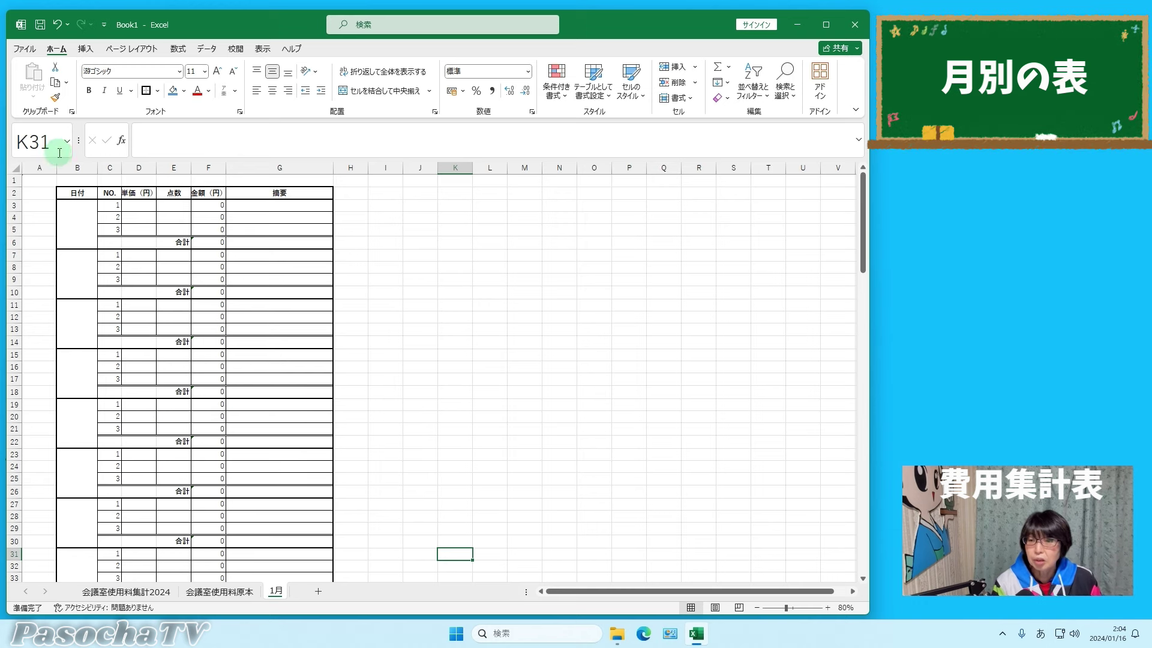
- Enter 1/1 in B3 of the 1月 sheet and fill the date series down through B126 (1月31日)
{"action": "left_click", "coordinate": [68, 213]}
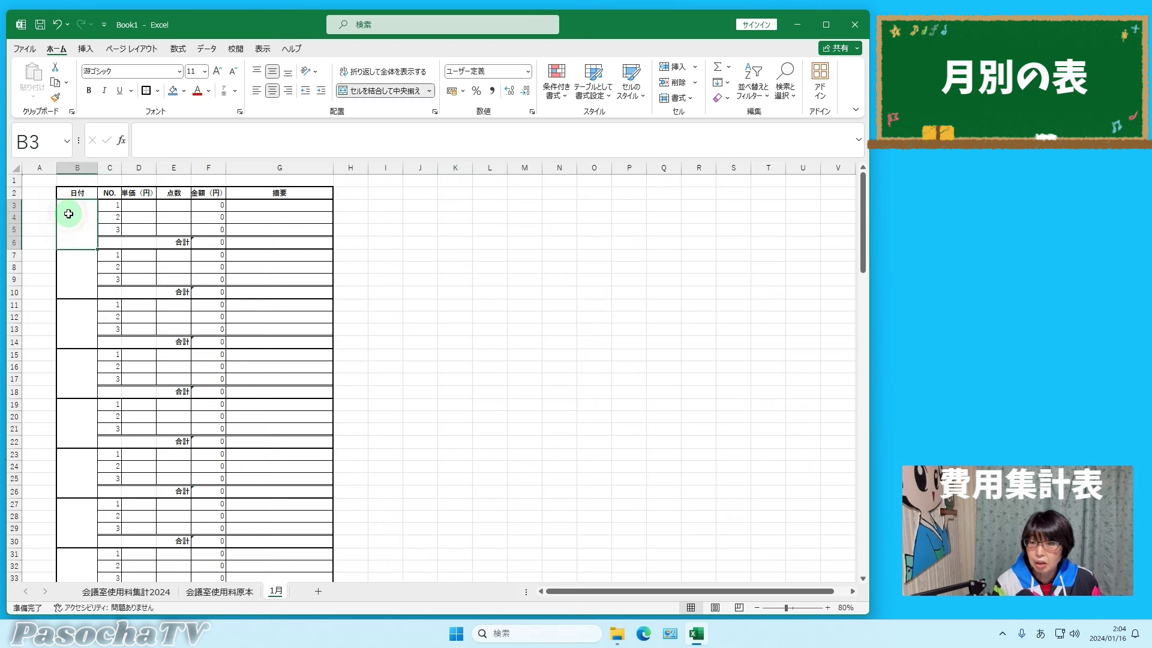
{"action": "type", "text": "1/1"}
{"action": "key", "text": "Return"}
{"action": "left_click", "coordinate": [70, 214]}
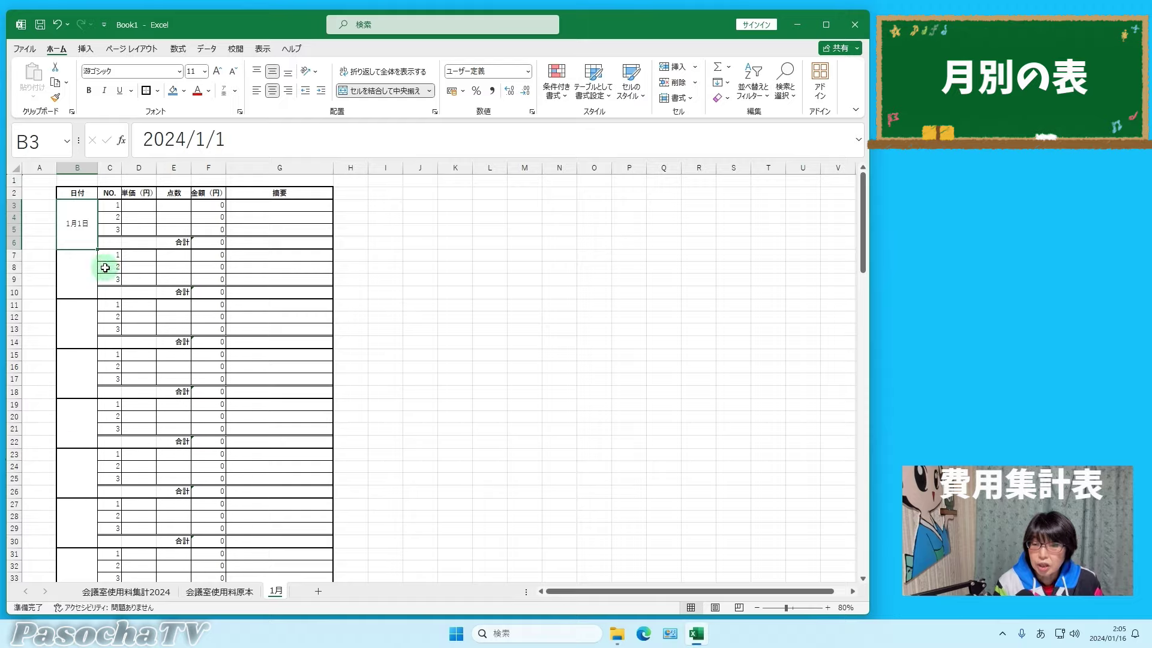
{"action": "left_click_drag", "start_coordinate": [97, 249], "coordinate": [69, 543]}
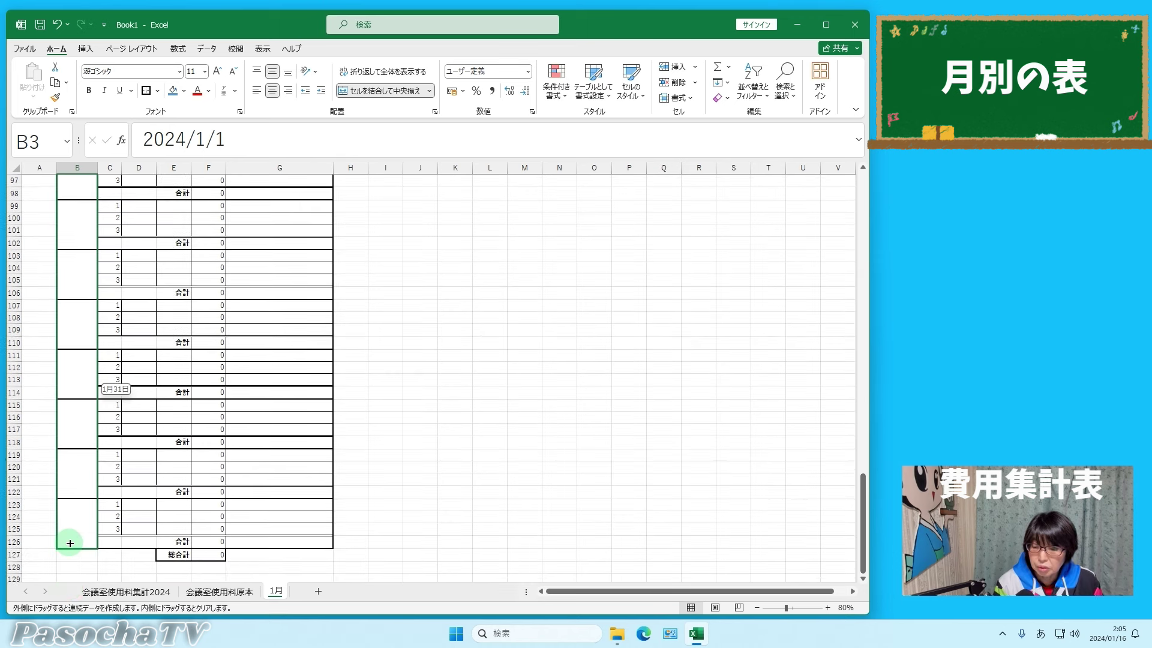
{"action": "left_click_drag", "start_coordinate": [69, 544], "coordinate": [70, 543]}
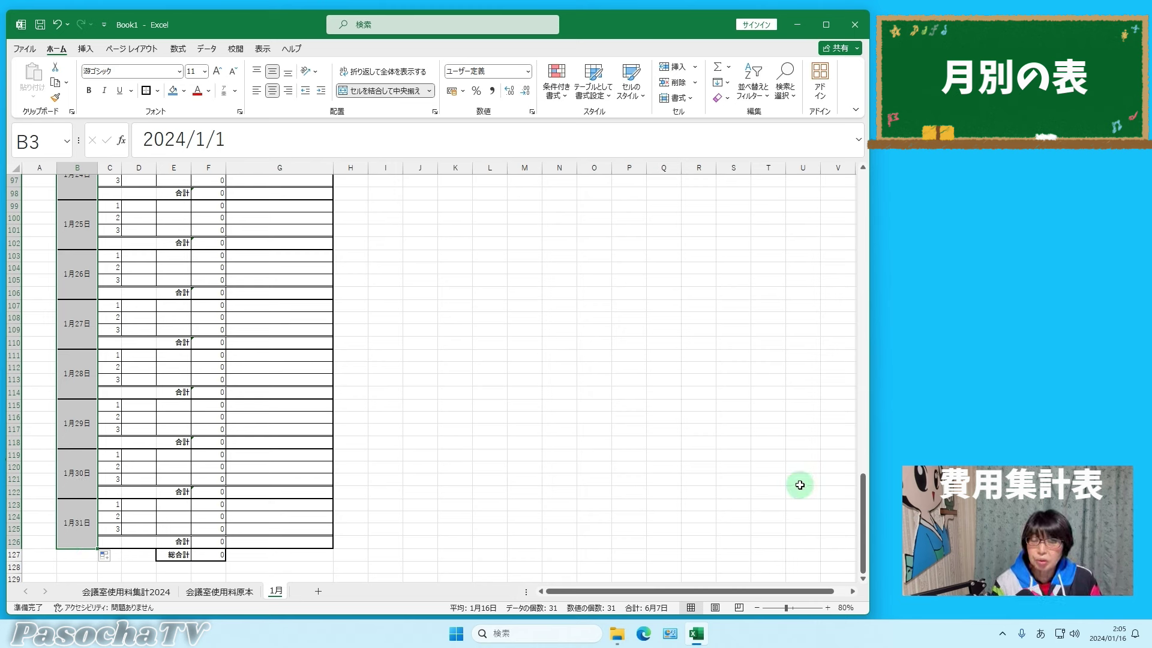
{"action": "left_click_drag", "start_coordinate": [559, 417], "coordinate": [559, 405]}
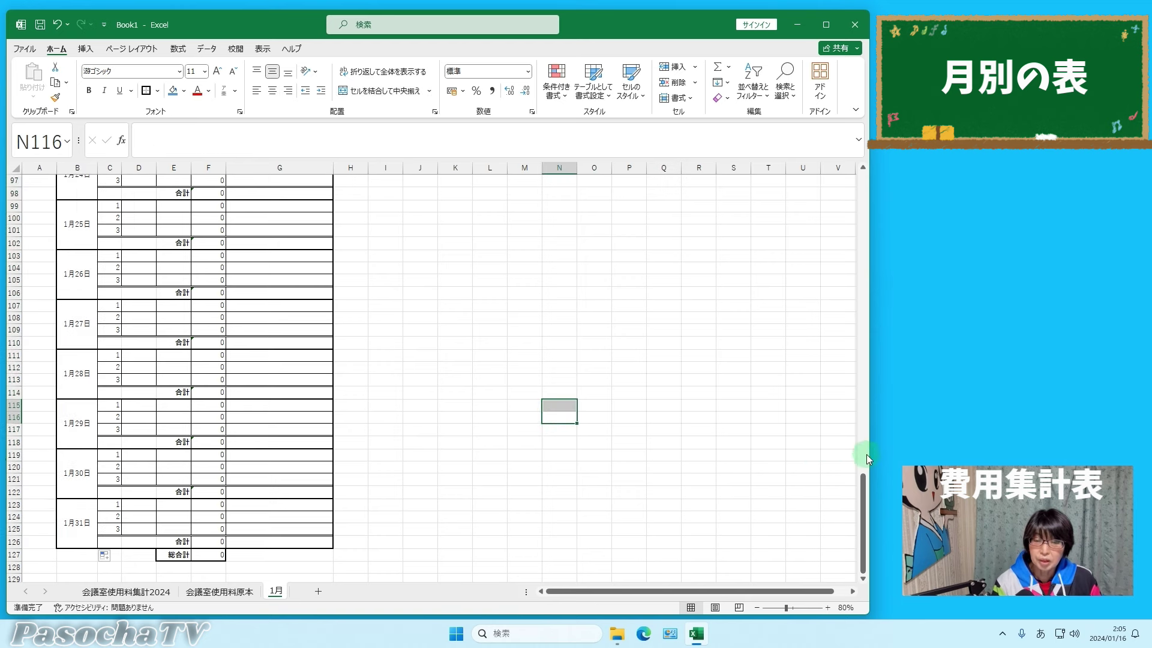
- Freeze the panes above row 3 of the 1月 sheet so the header row stays in view
{"action": "left_click", "coordinate": [738, 465]}
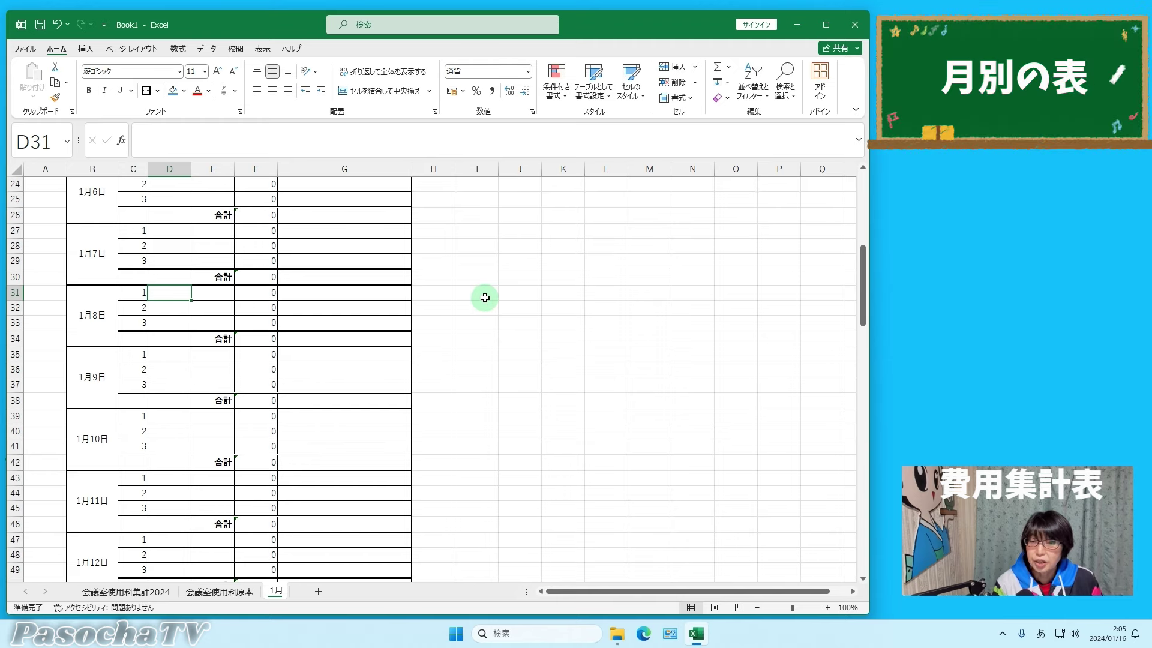
{"action": "left_click_drag", "start_coordinate": [862, 309], "coordinate": [880, 222]}
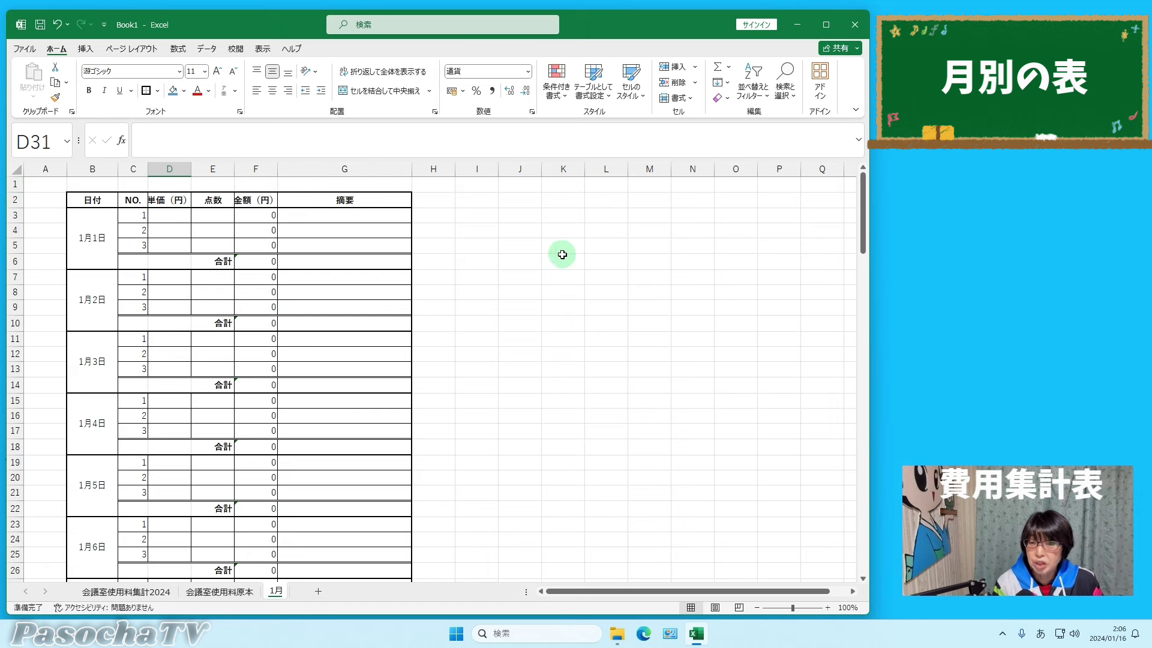
{"action": "left_click", "coordinate": [15, 215]}
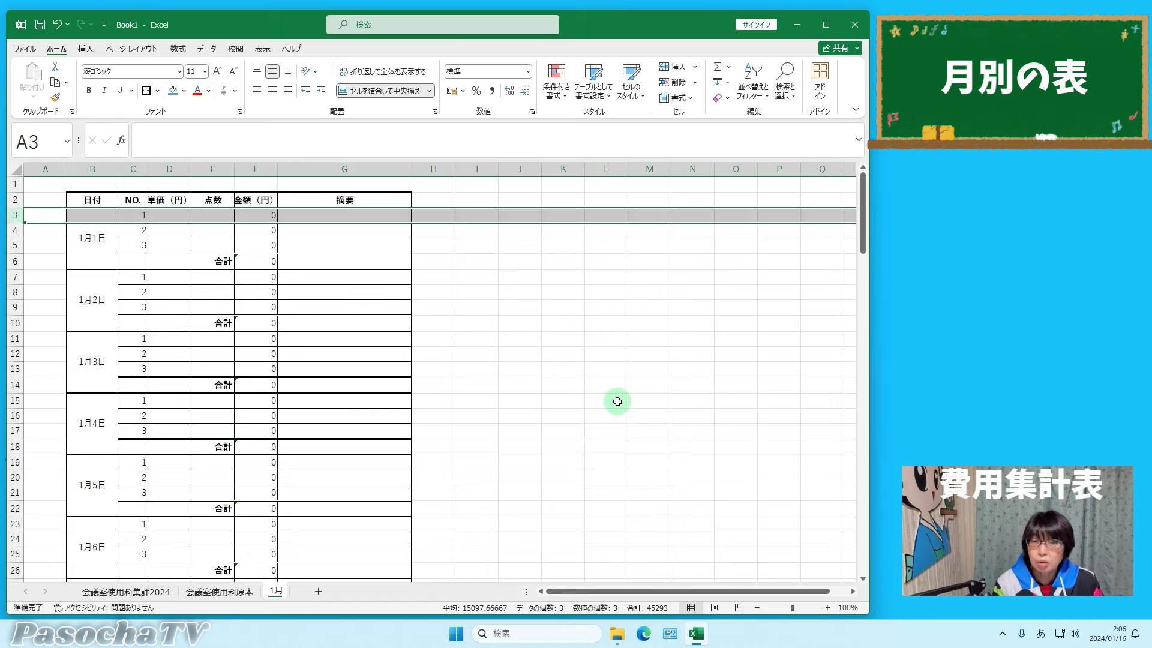
{"action": "left_click", "coordinate": [262, 49]}
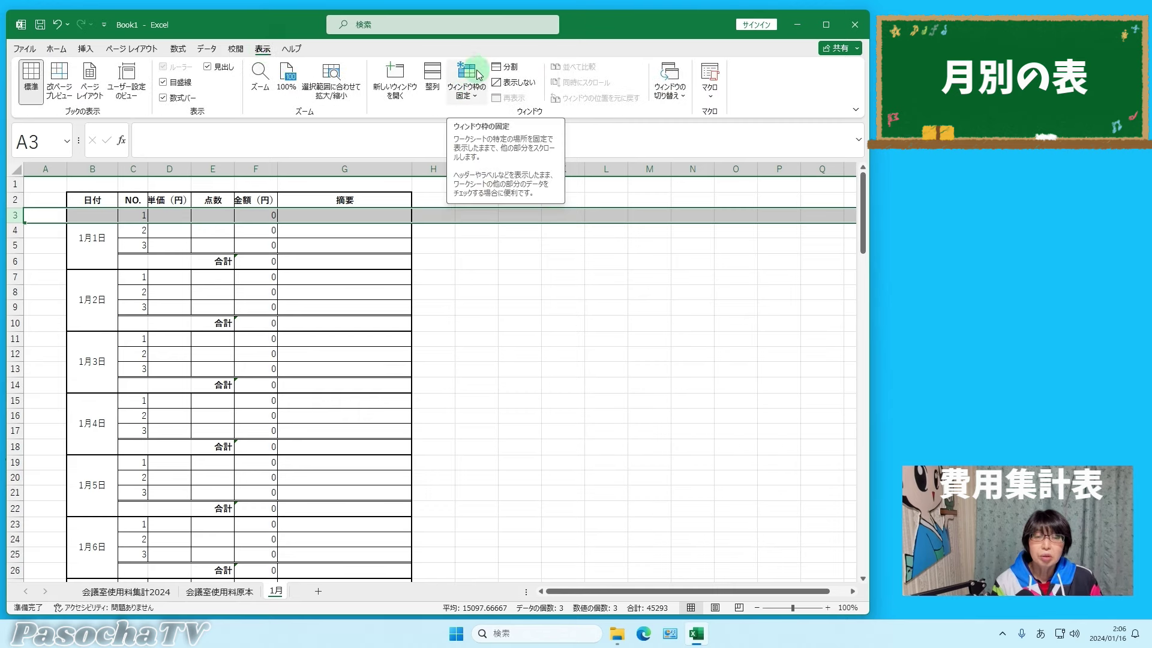
{"action": "left_click", "coordinate": [475, 100]}
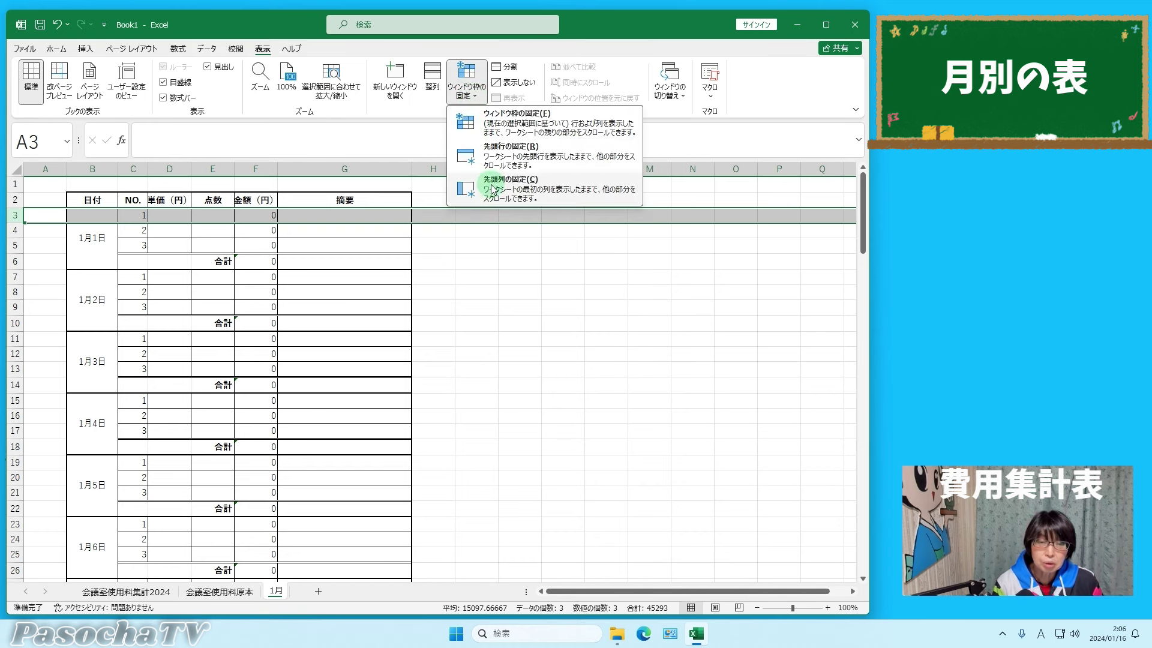
{"action": "left_click", "coordinate": [511, 124]}
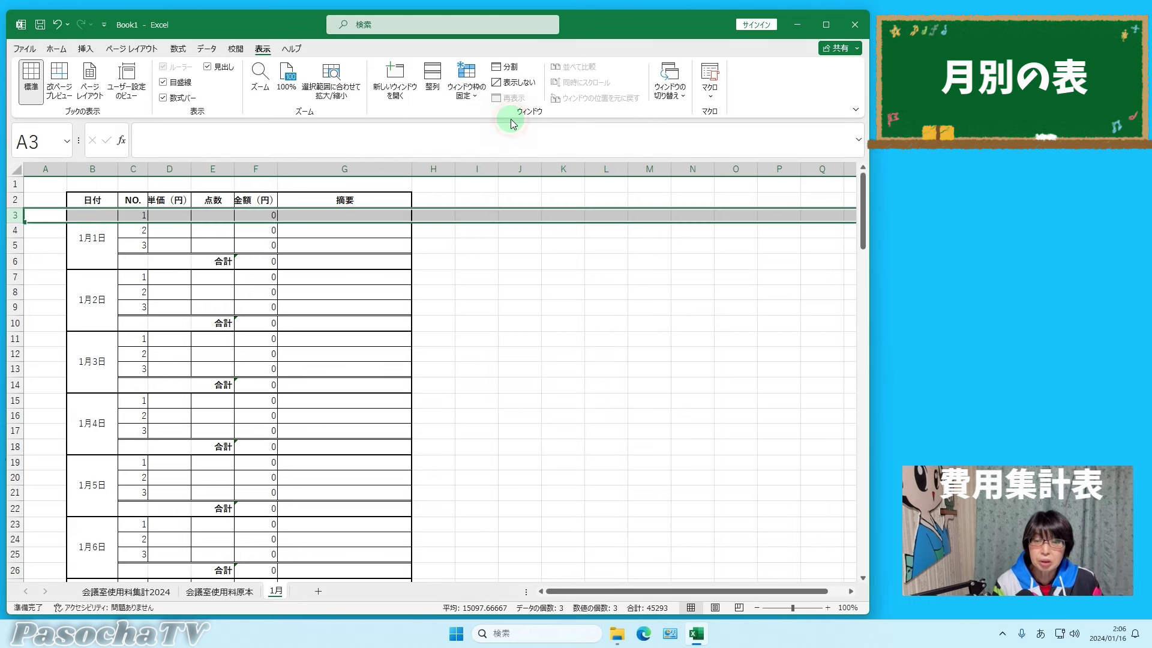
{"action": "left_click", "coordinate": [512, 288]}
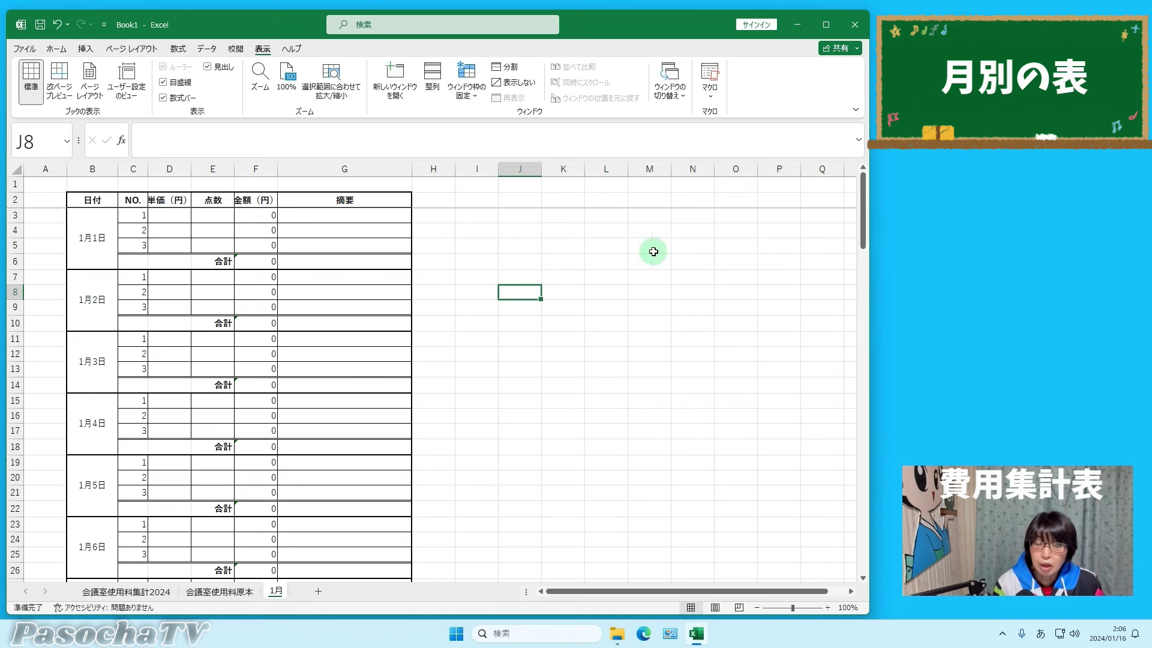
- Enter a unit price of 500 and a quantity of 2 in line 1 of 1月8日 (D31:E31)
{"action": "left_click_drag", "start_coordinate": [862, 214], "coordinate": [84, 319]}
{"action": "scroll", "coordinate": [488, 321], "scroll_direction": "down", "scroll_amount": 1}
{"action": "scroll", "coordinate": [498, 368], "scroll_direction": "up", "scroll_amount": 1}
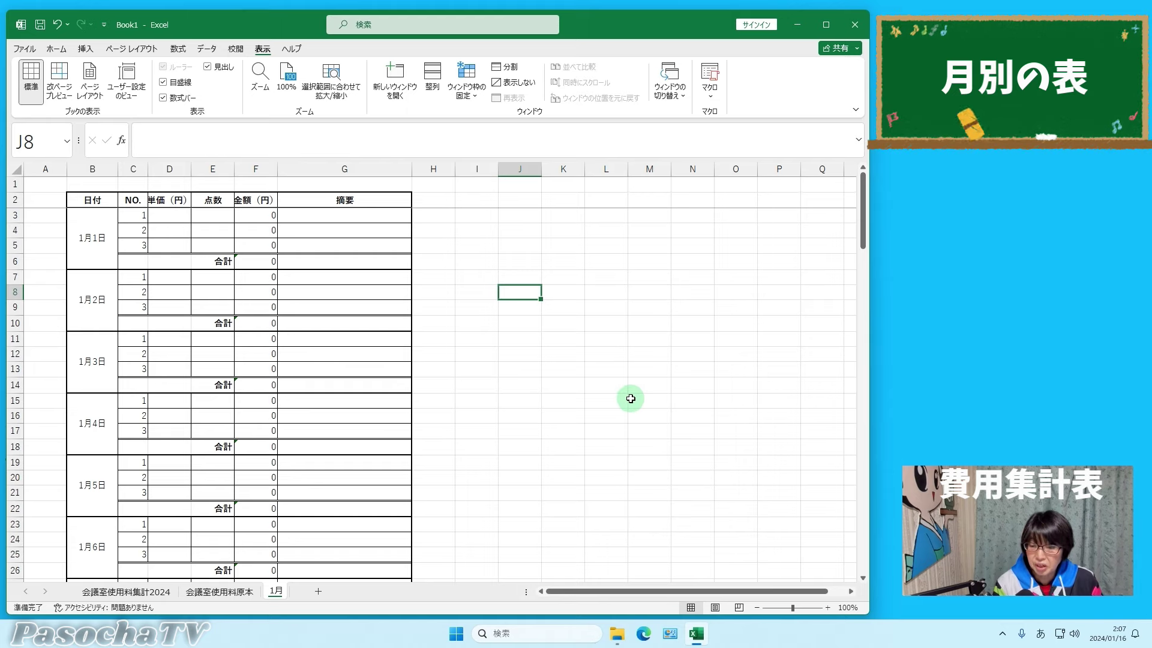
{"action": "left_click_drag", "start_coordinate": [863, 230], "coordinate": [855, 290]}
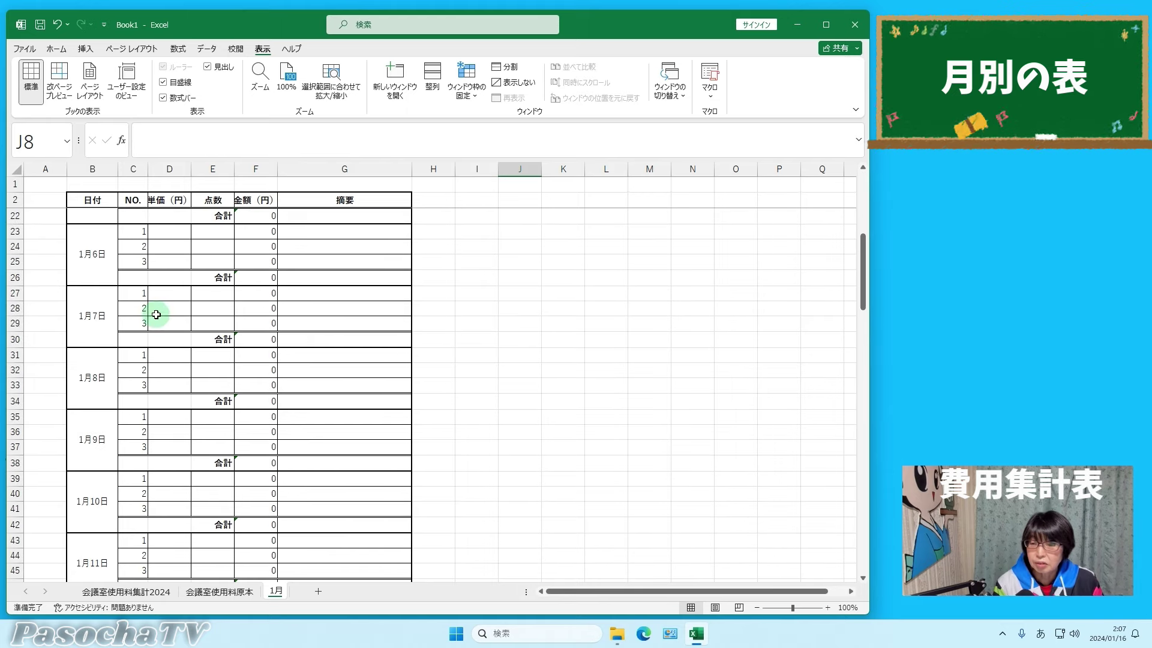
{"action": "left_click", "coordinate": [169, 356]}
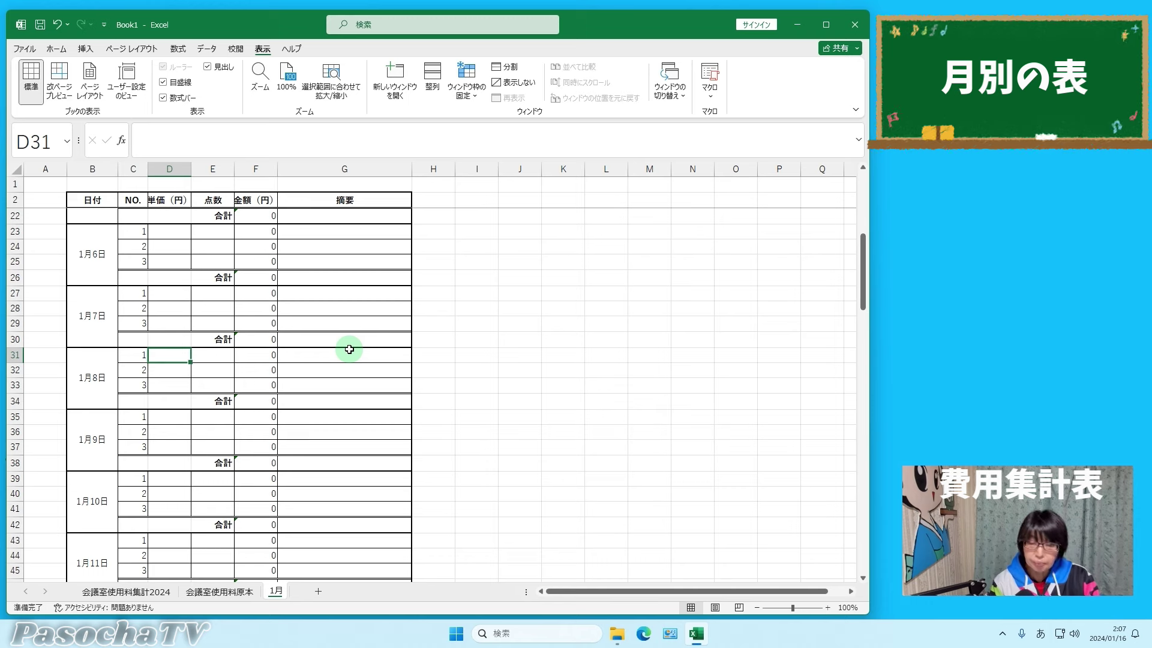
{"action": "type", "text": "500"}
{"action": "key", "text": "Tab"}
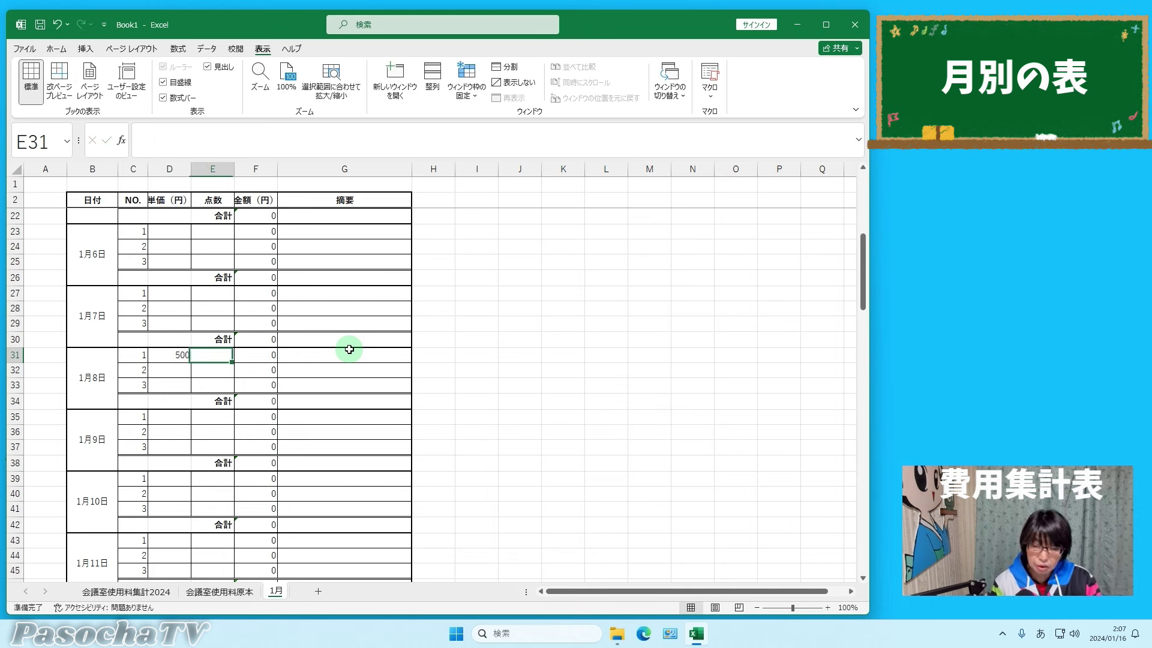
{"action": "type", "text": "2"}
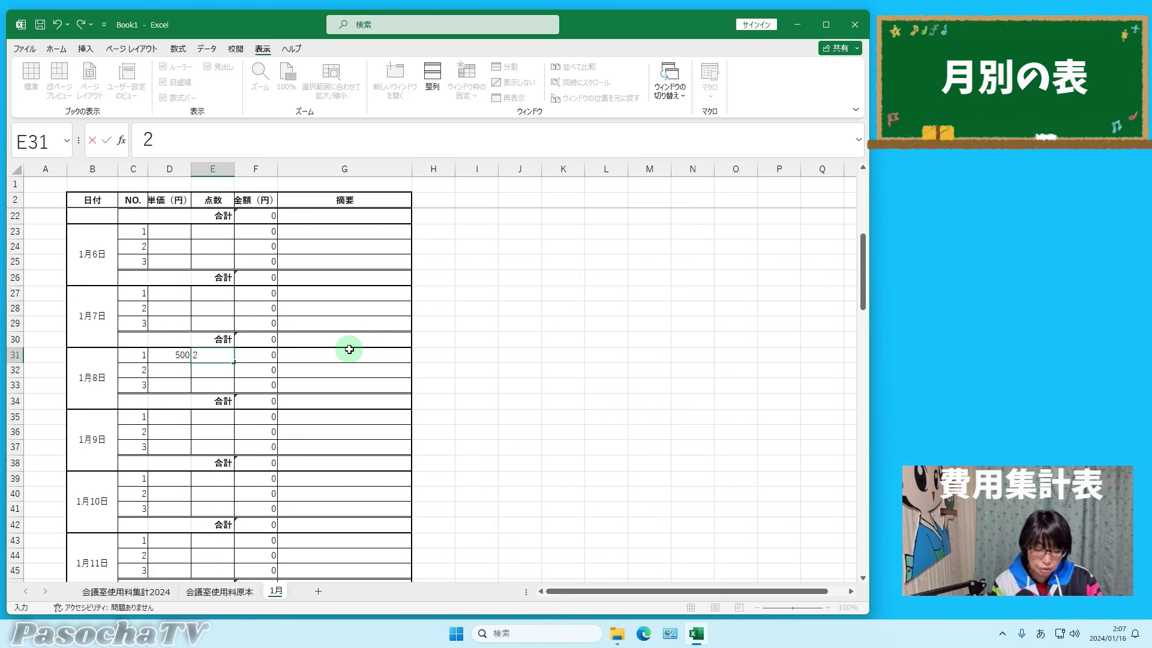
{"action": "key", "text": "Return"}
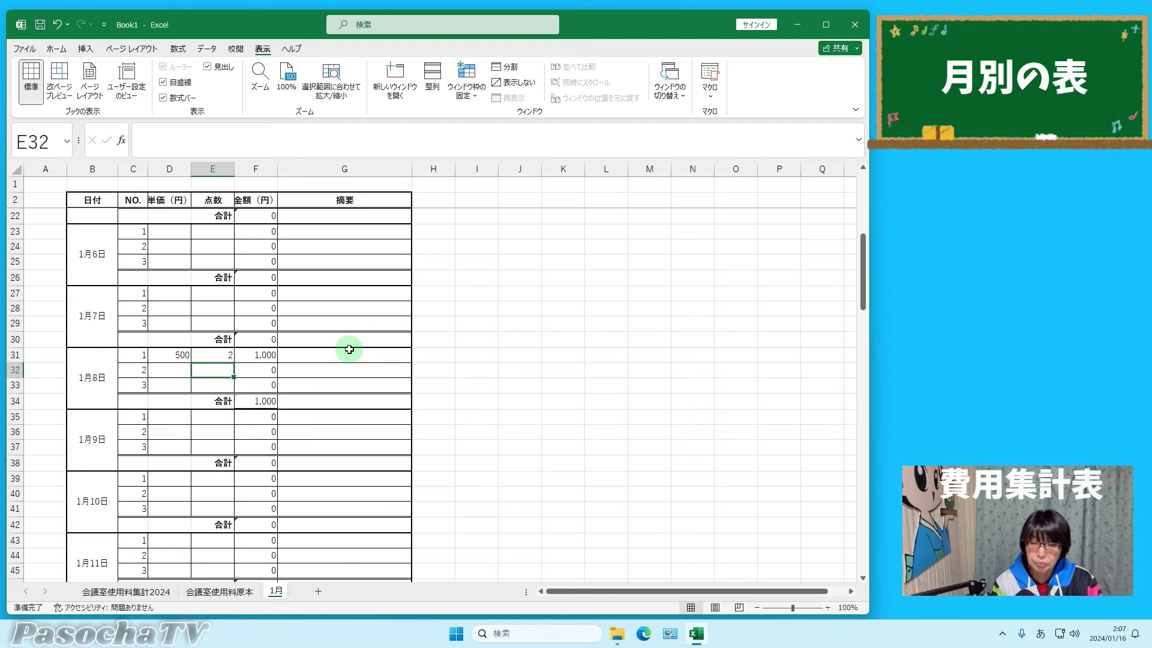
- Enter the remark 午前中２時間（第一会議室） for line 1 of 1月8日 in G31
{"action": "left_click", "coordinate": [258, 355]}
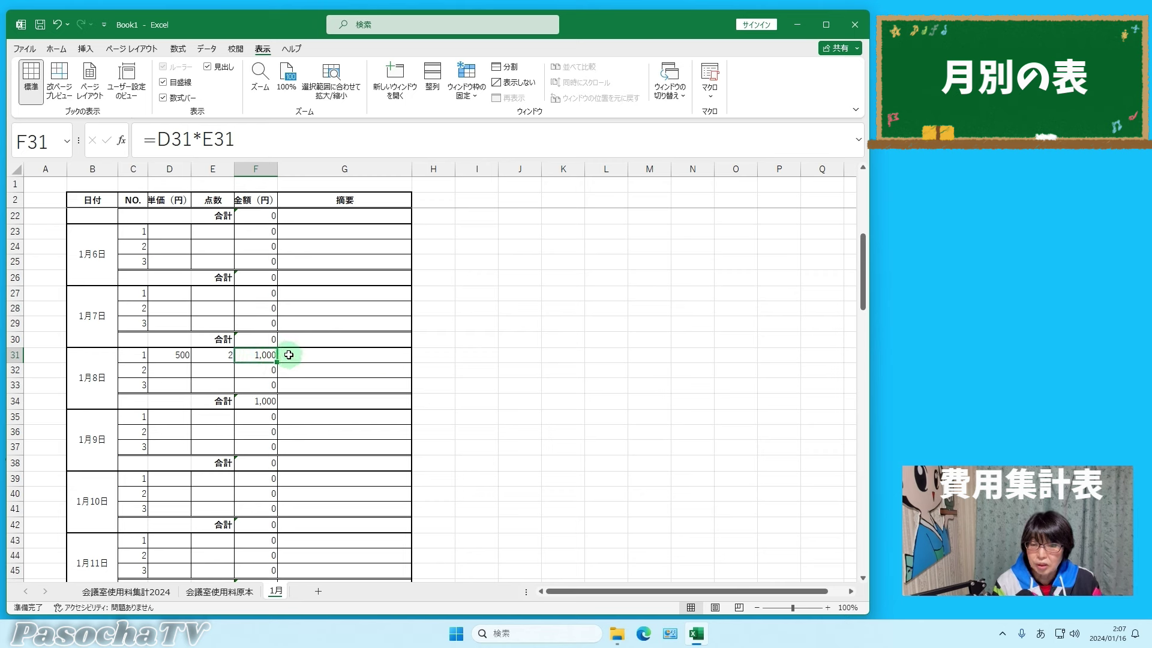
{"action": "key", "text": "Right"}
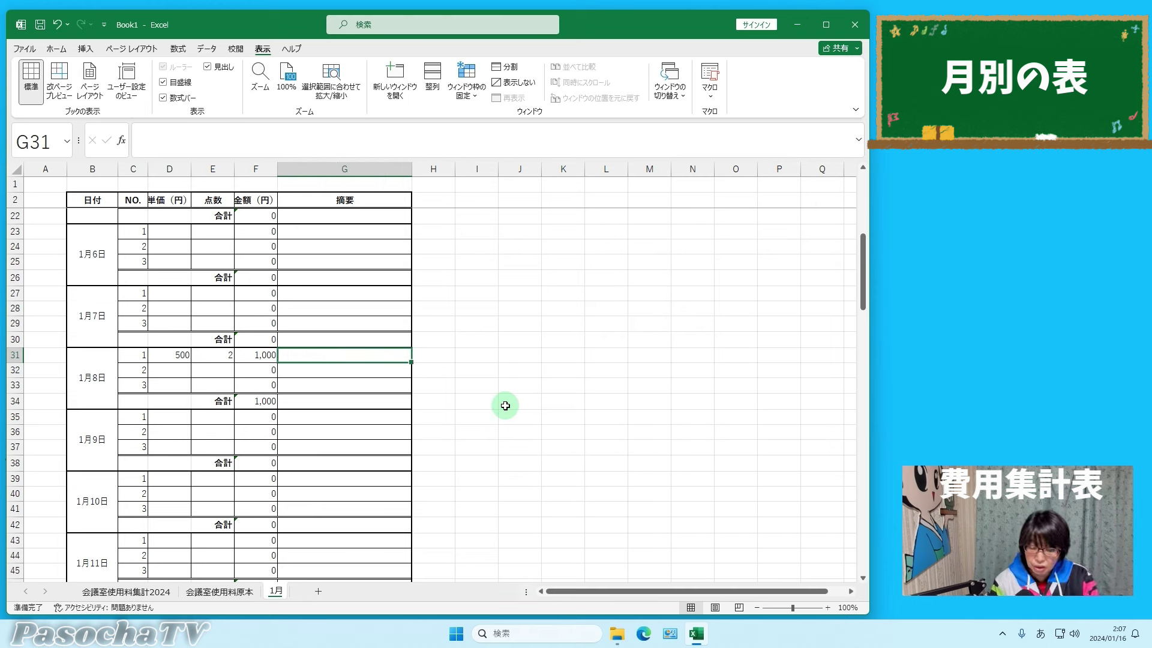
{"action": "type", "text": "g"}
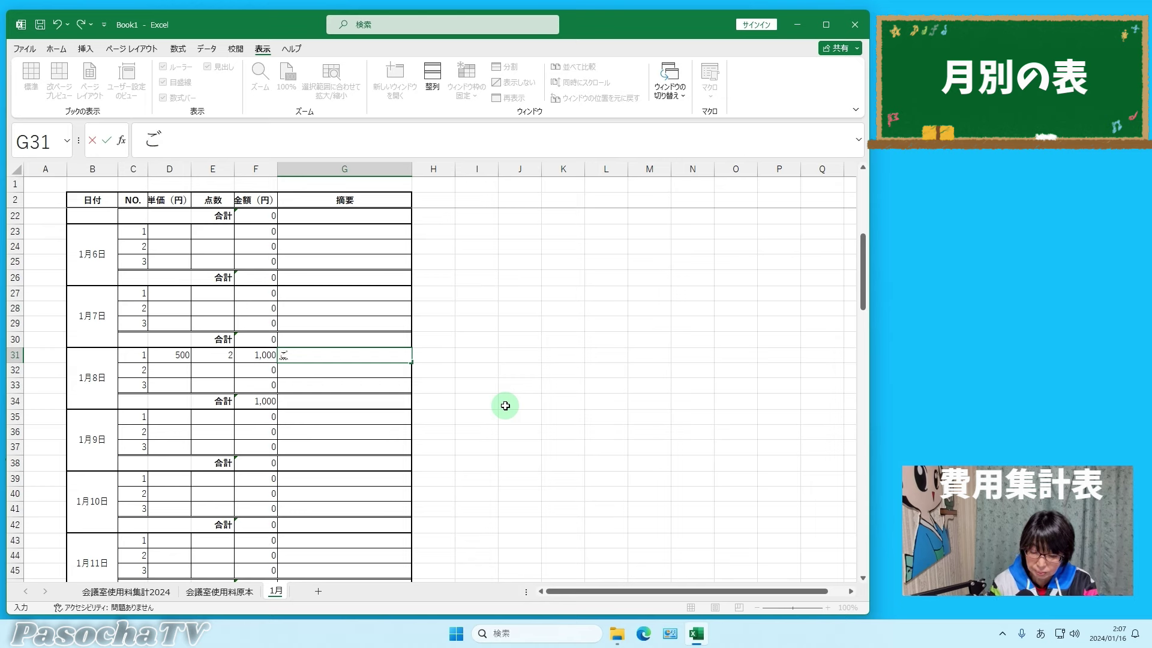
{"action": "type", "text": "ozenchuu"}
{"action": "key", "text": "space"}
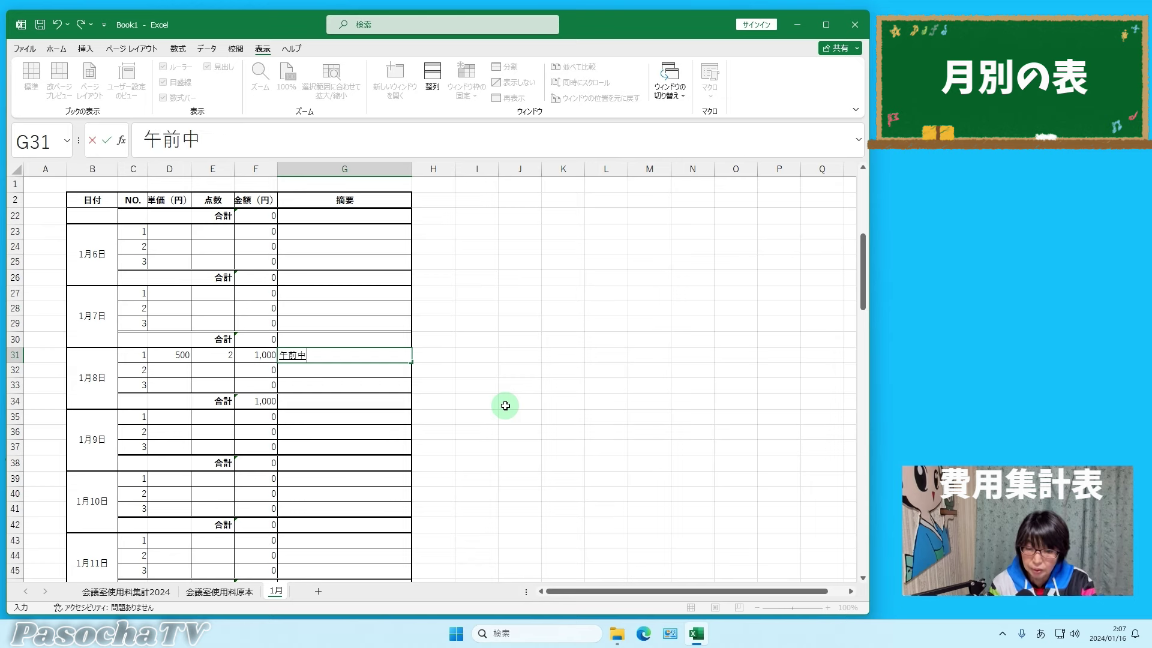
{"action": "type", "text": "2jikan"}
{"action": "key", "text": "space"}
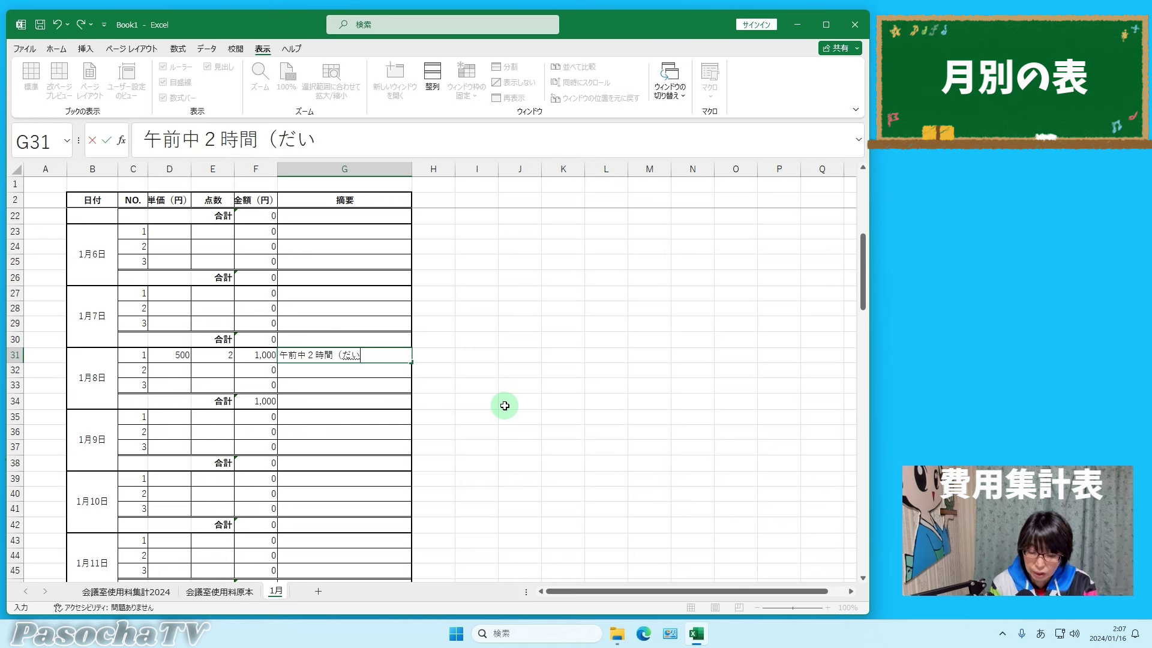
{"action": "key", "text": "space"}
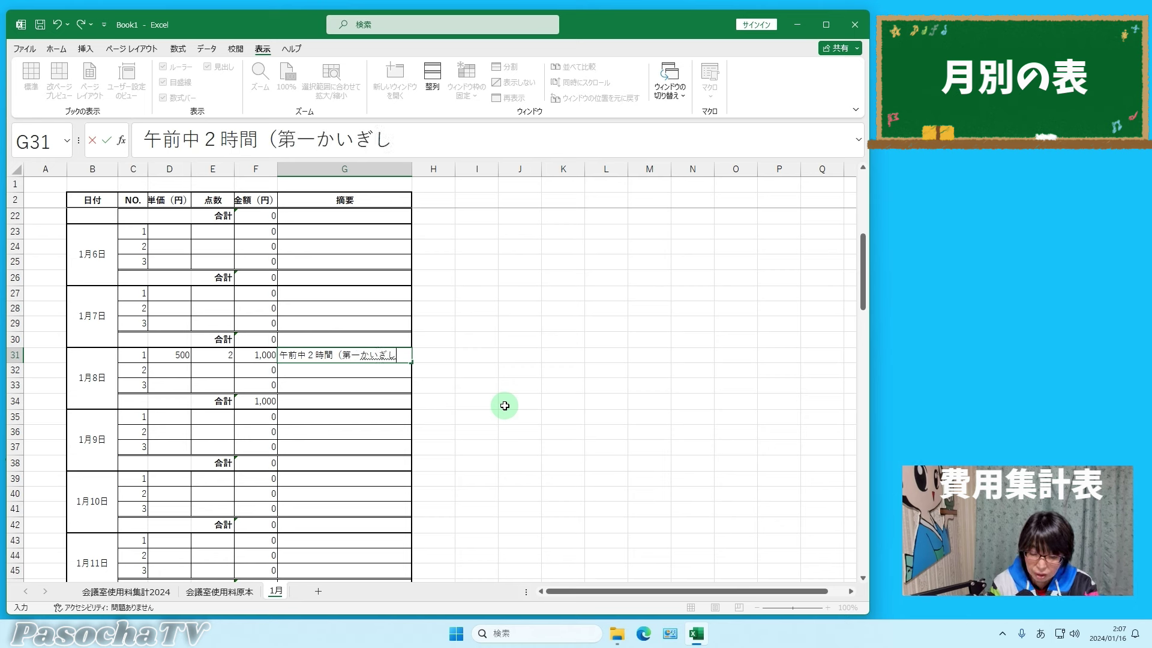
{"action": "key", "text": "space"}
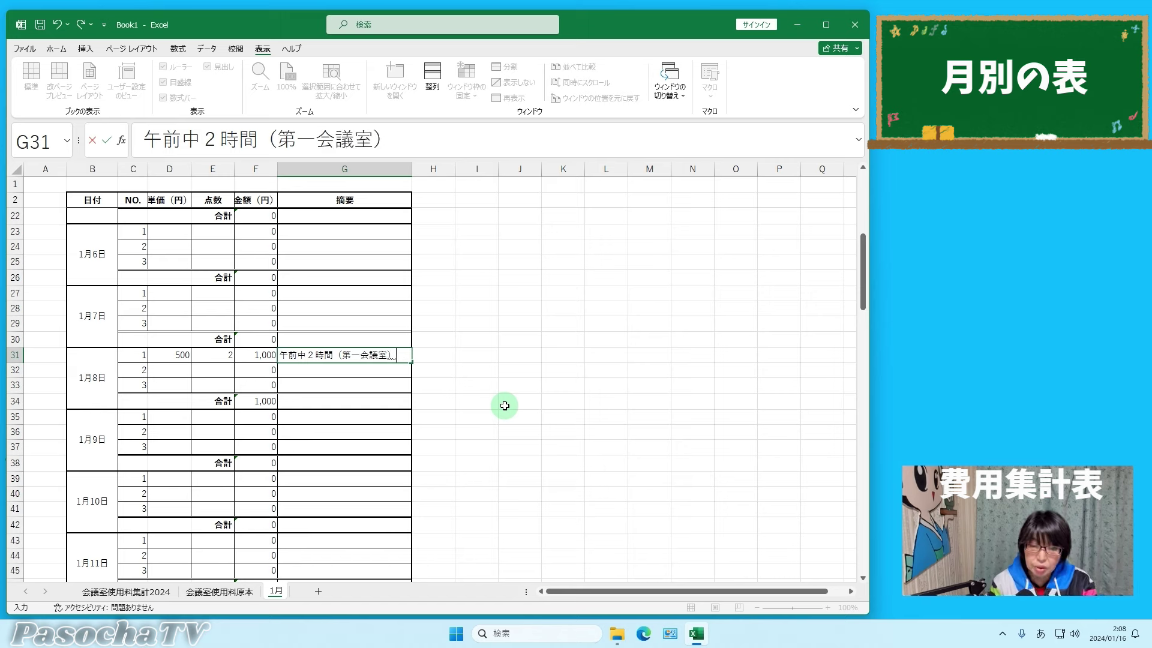
{"action": "key", "text": "Return"}
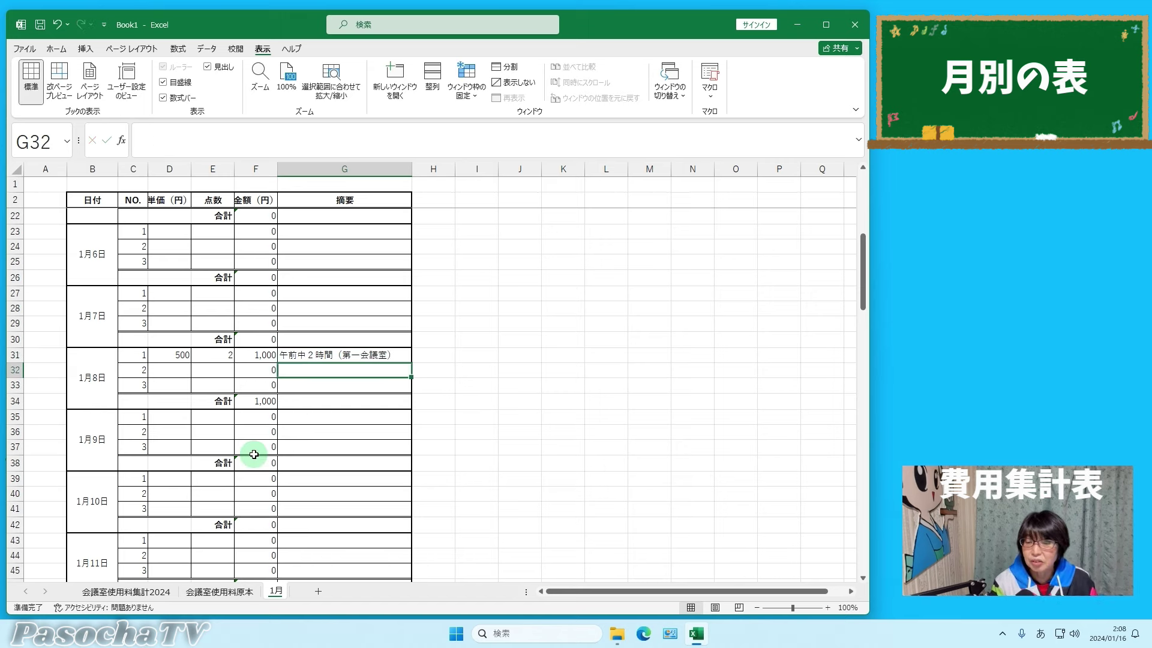
- Enter a unit price of 400 and a quantity of 2 in line 2 of 1月8日 (D32:E32)
{"action": "left_click", "coordinate": [169, 370]}
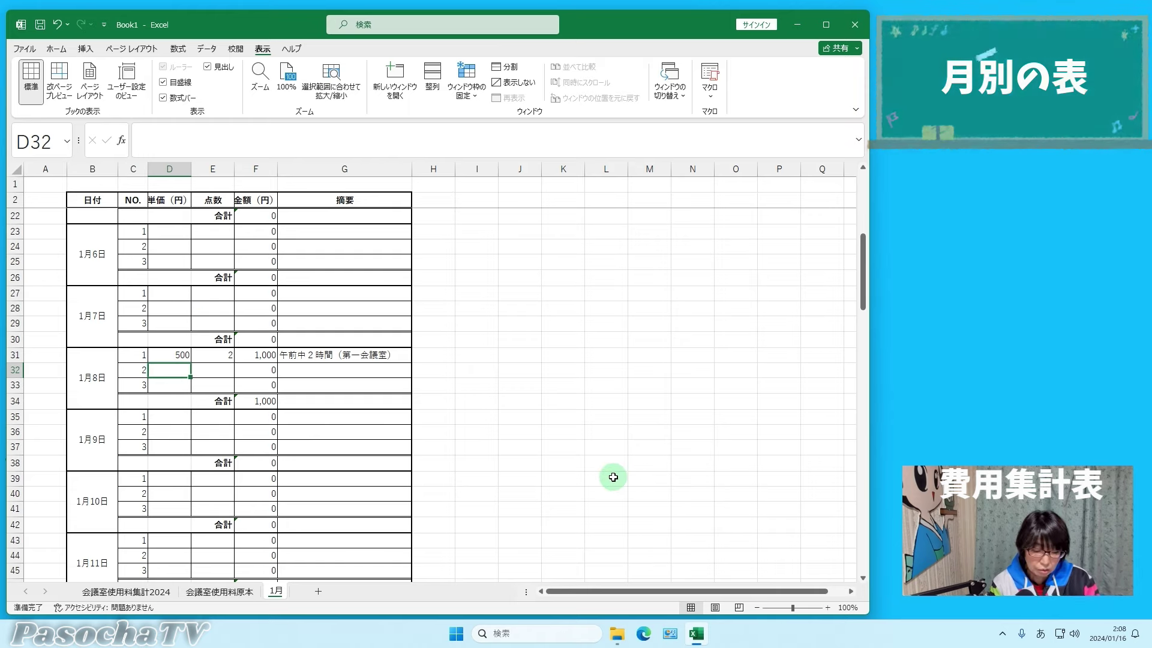
{"action": "type", "text": "400"}
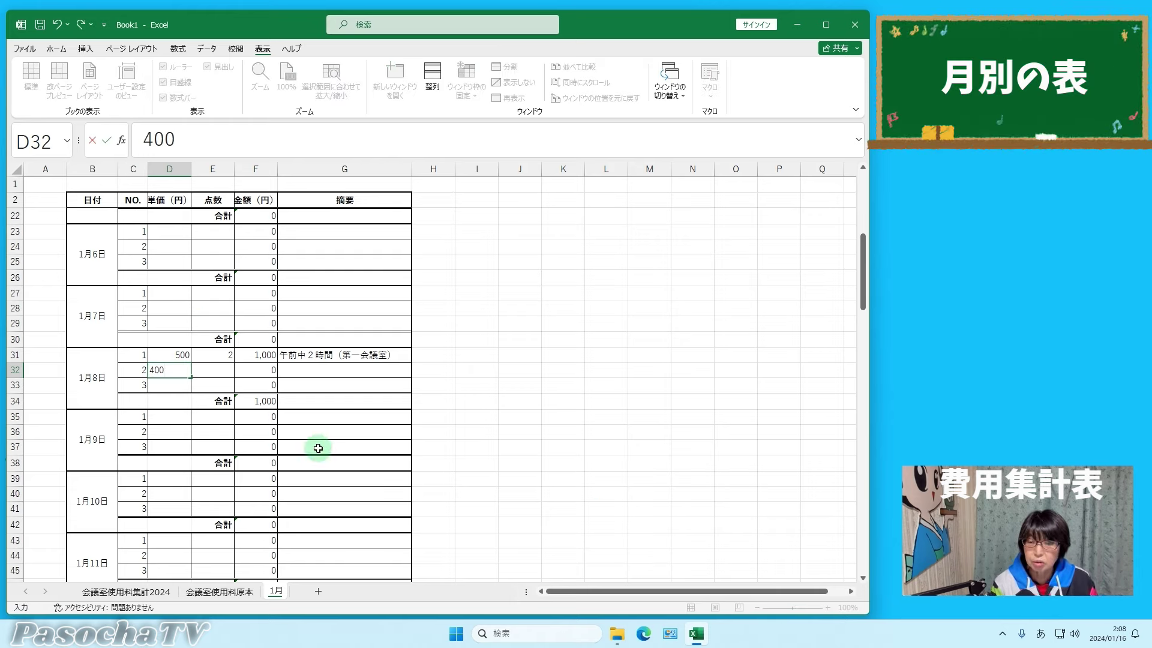
{"action": "left_click", "coordinate": [216, 368]}
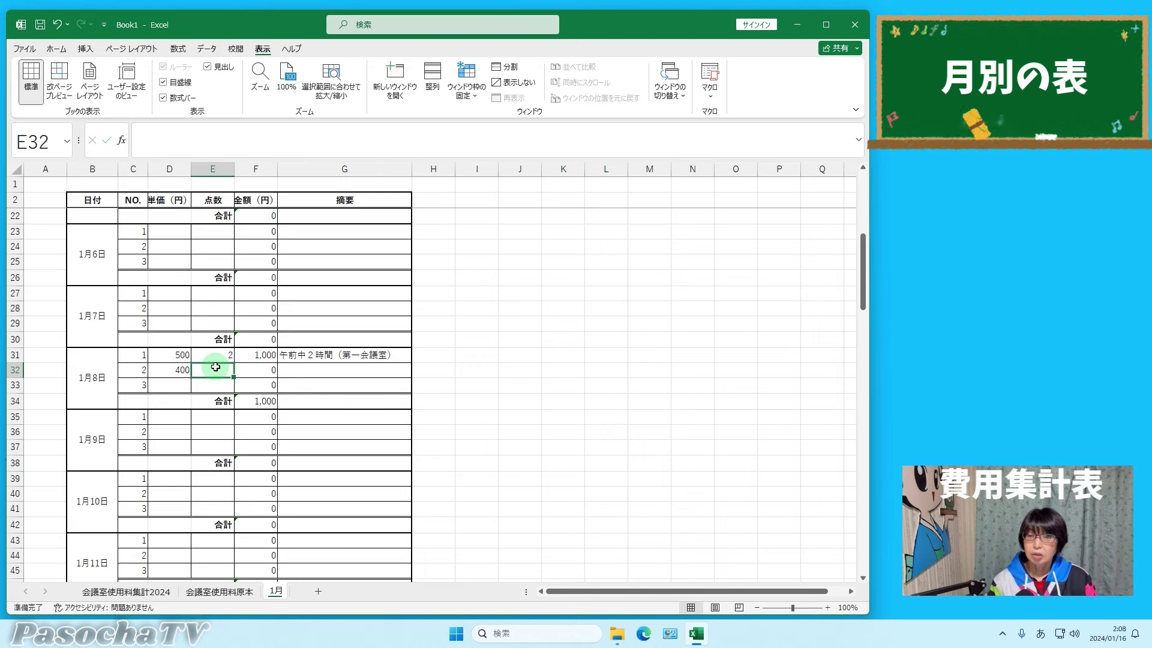
{"action": "type", "text": "2"}
{"action": "key", "text": "Return"}
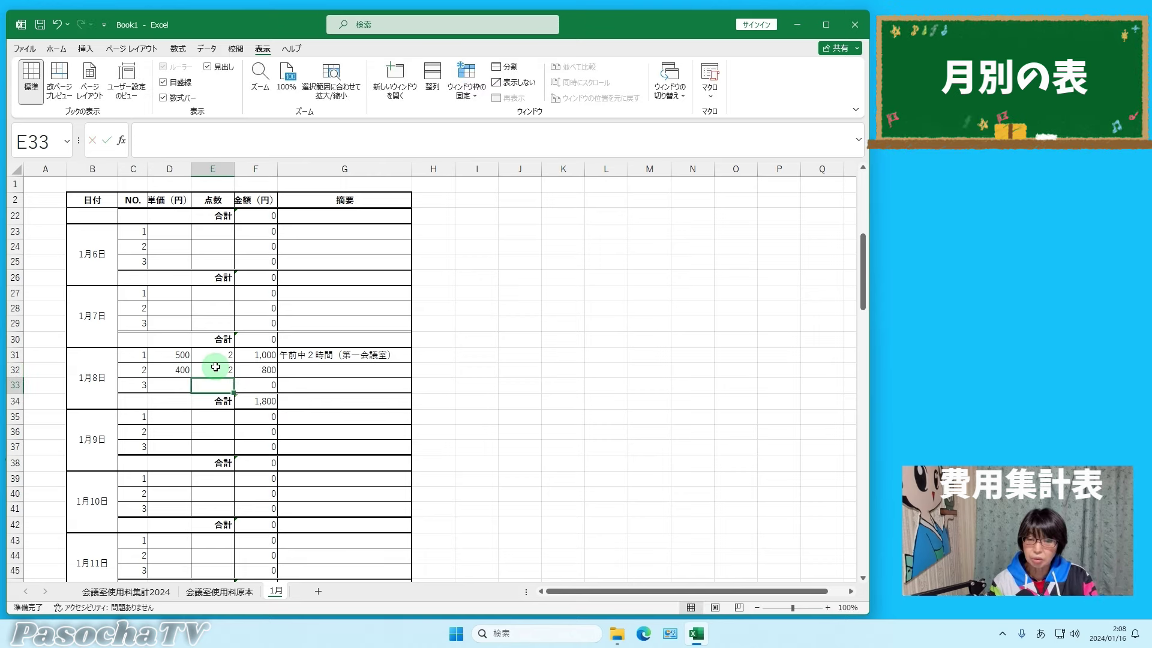
- Enter the remark 午後2時間（和室） for line 2 of 1月8日 in G32
{"action": "left_click", "coordinate": [282, 369]}
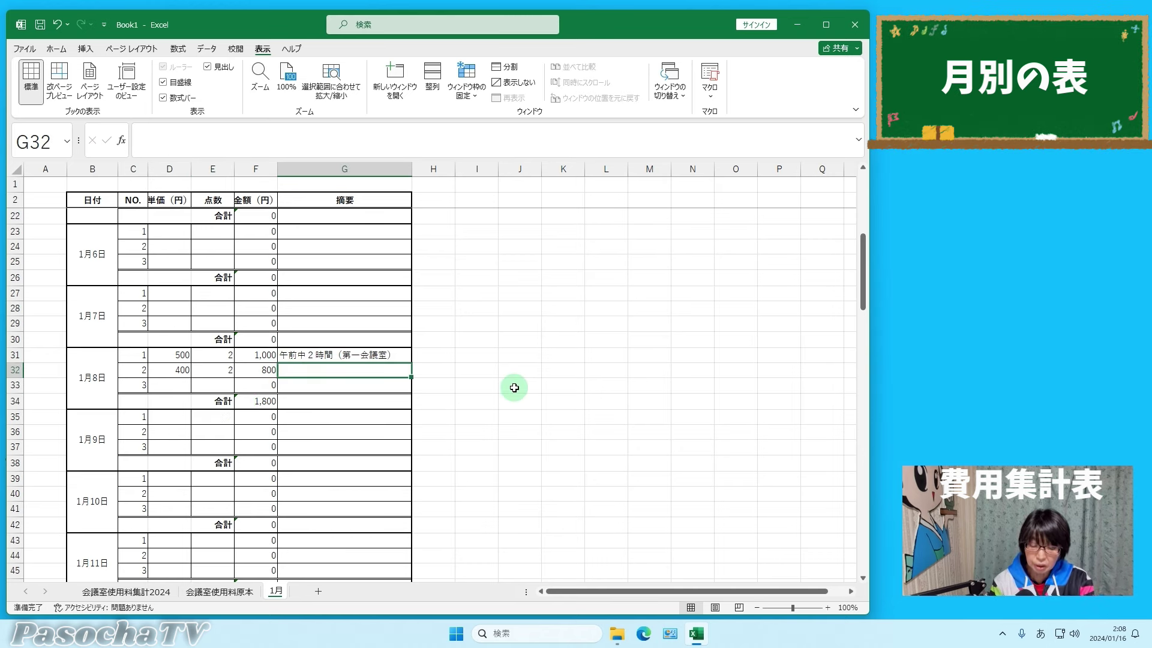
{"action": "type", "text": "午後２じかん"}
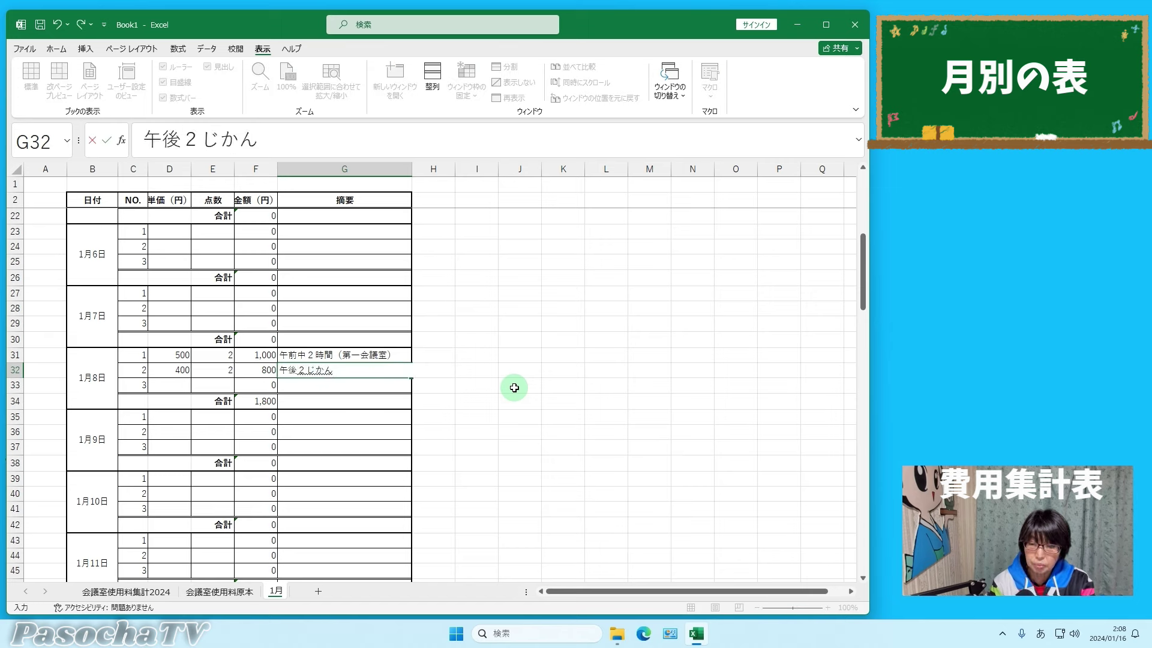
{"action": "type", "text": "2じかん"}
{"action": "key", "text": "space"}
{"action": "key", "text": "Return"}
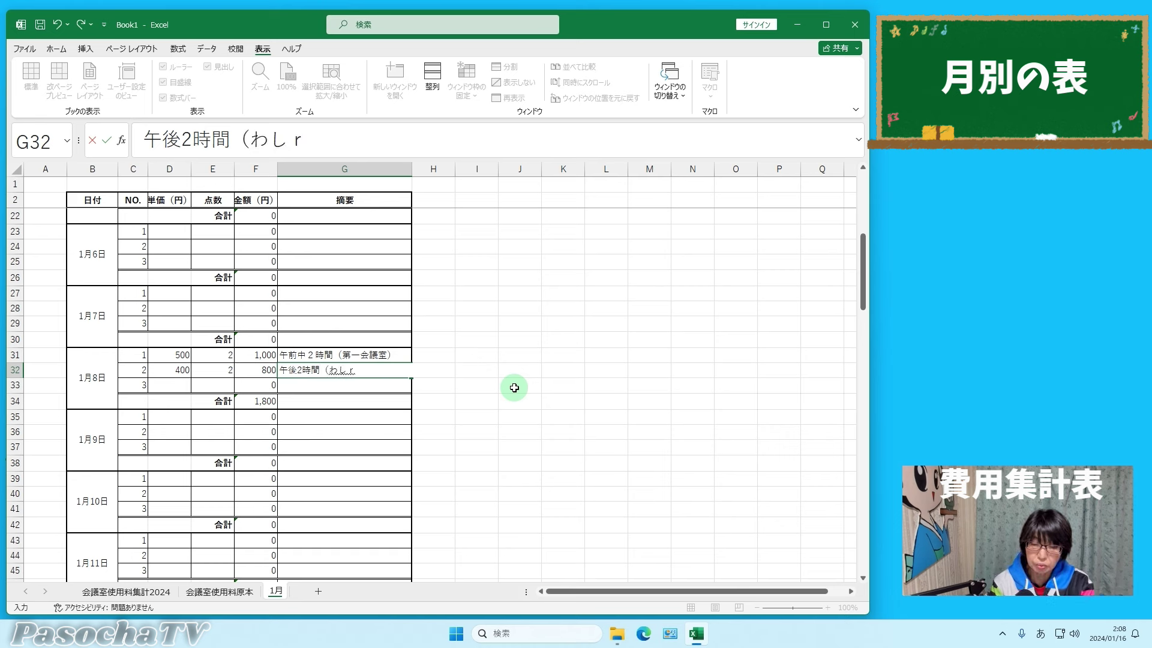
{"action": "type", "text": "u"}
{"action": "key", "text": "space"}
{"action": "key", "text": "Return"}
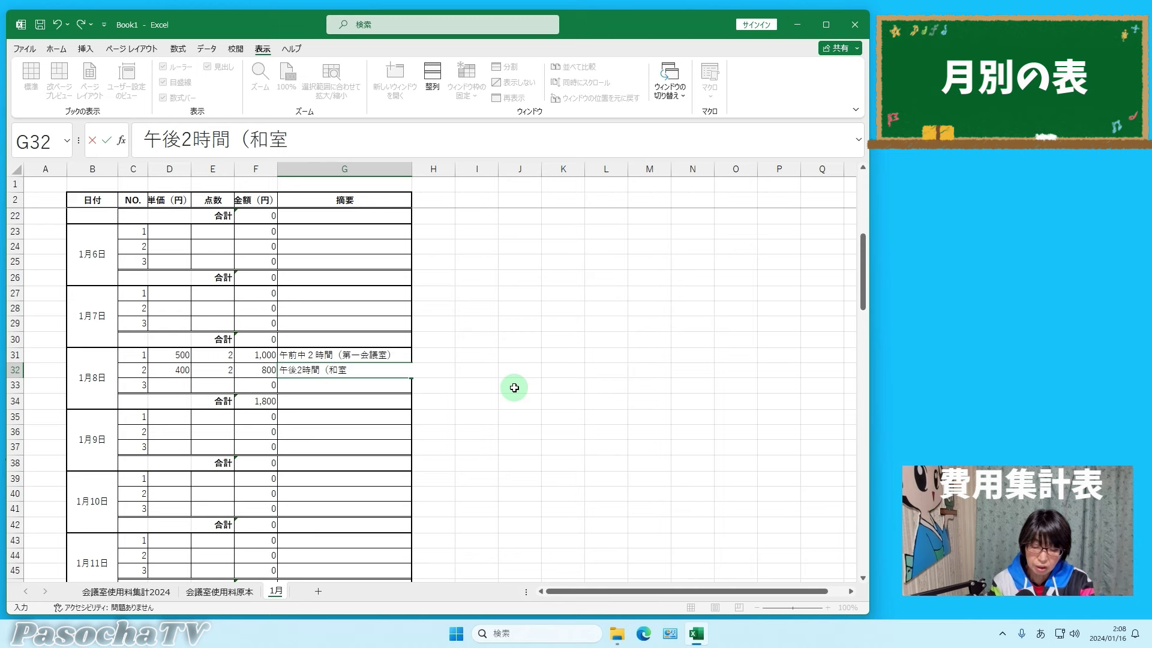
{"action": "key", "text": "Return"}
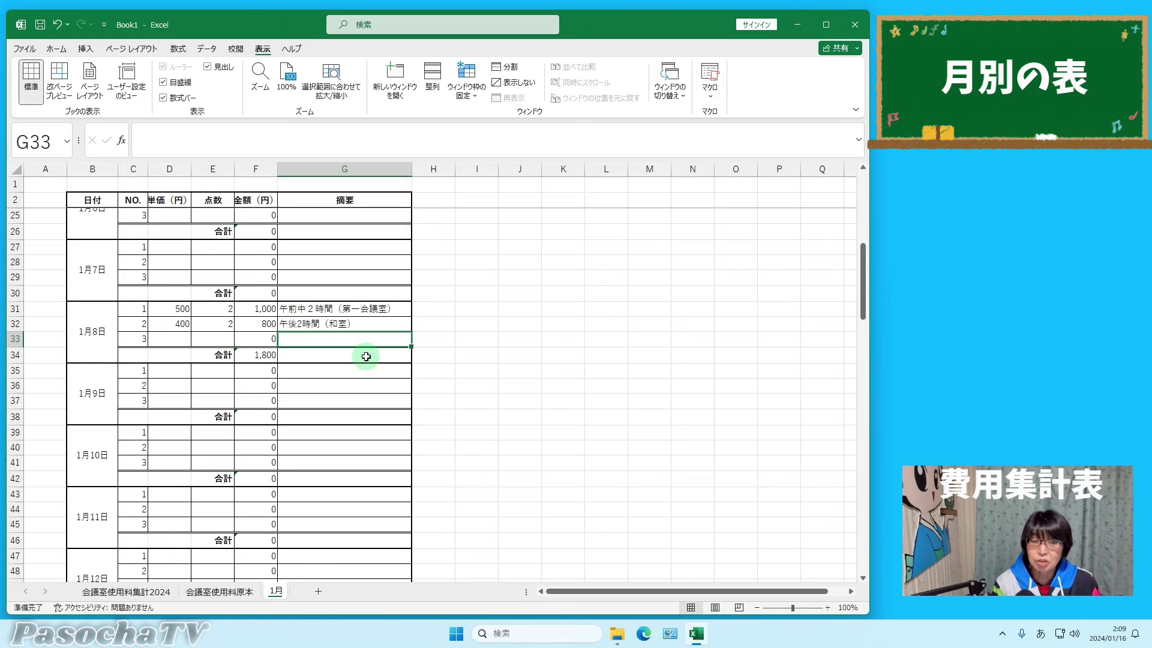
- Enter a unit price of 500 and a quantity of 2 in line 1 of 1月15日 (D59:E59)
{"action": "left_click_drag", "start_coordinate": [862, 264], "coordinate": [858, 343]}
{"action": "left_click", "coordinate": [168, 365]}
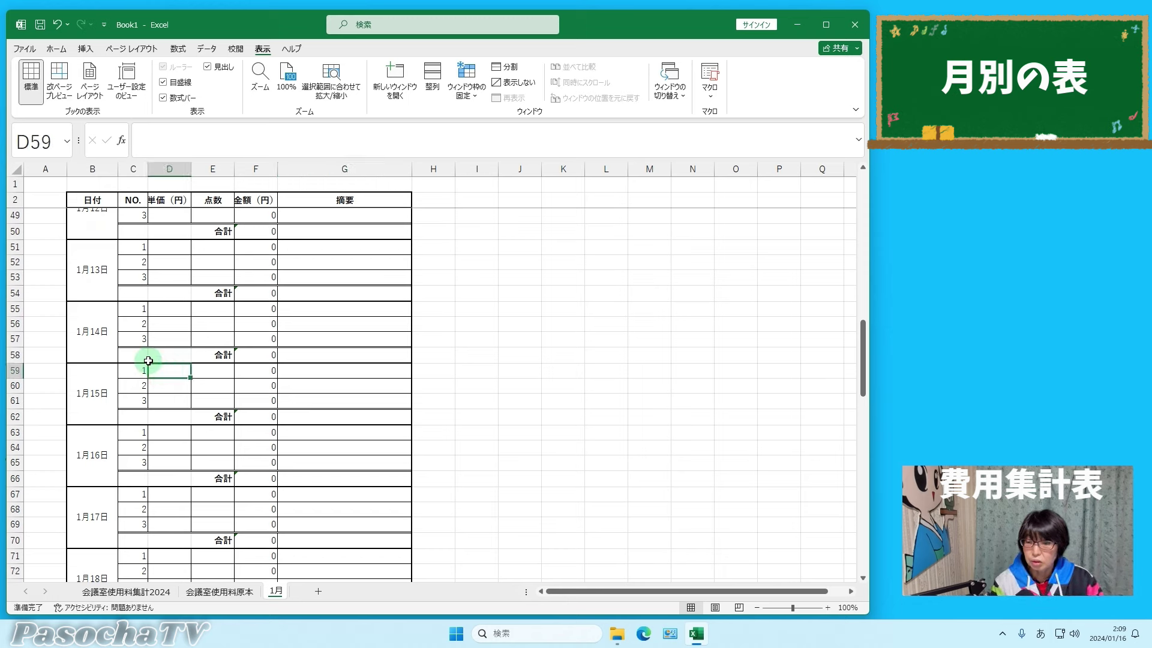
{"action": "type", "text": "500"}
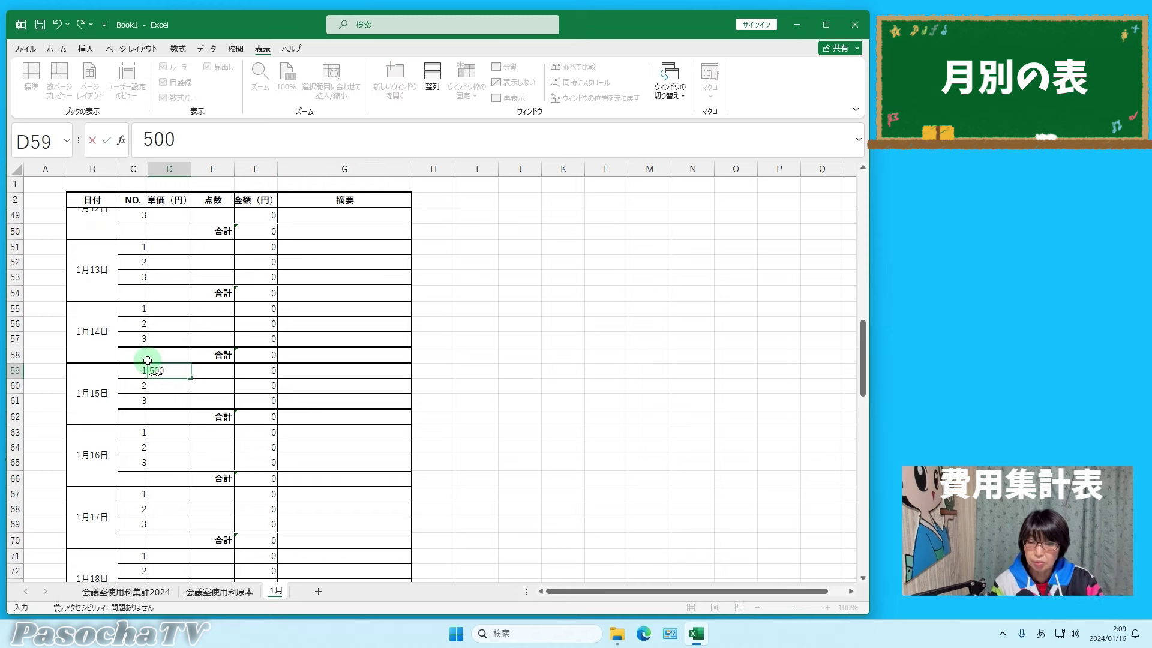
{"action": "key", "text": "Tab"}
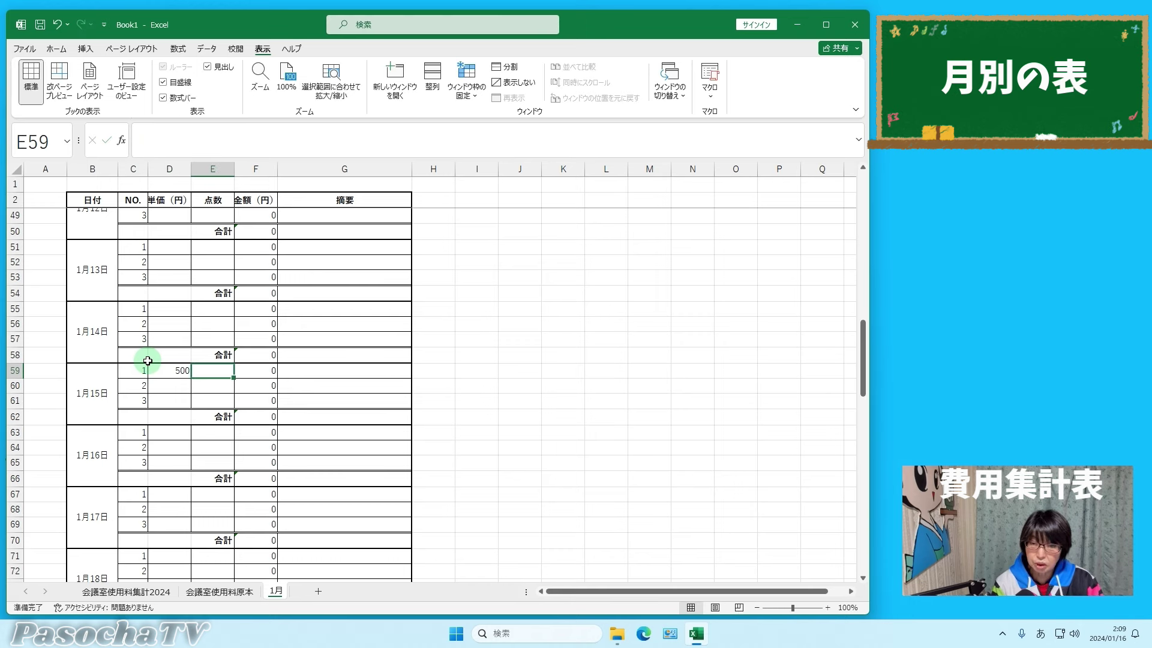
{"action": "type", "text": "2"}
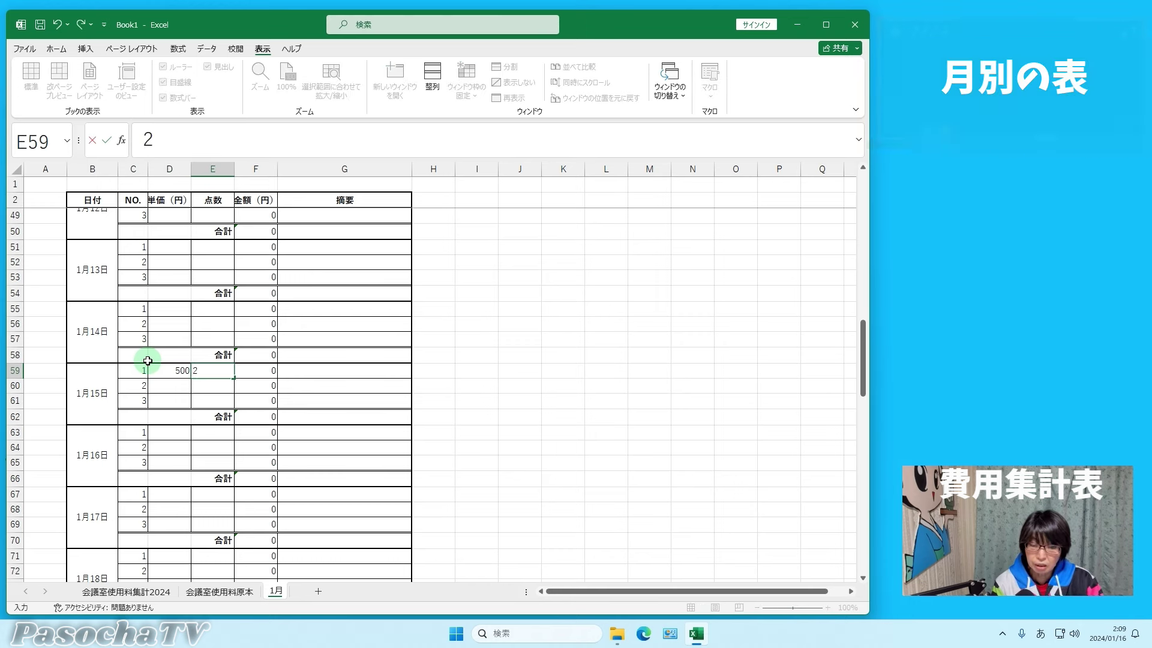
{"action": "key", "text": "Tab"}
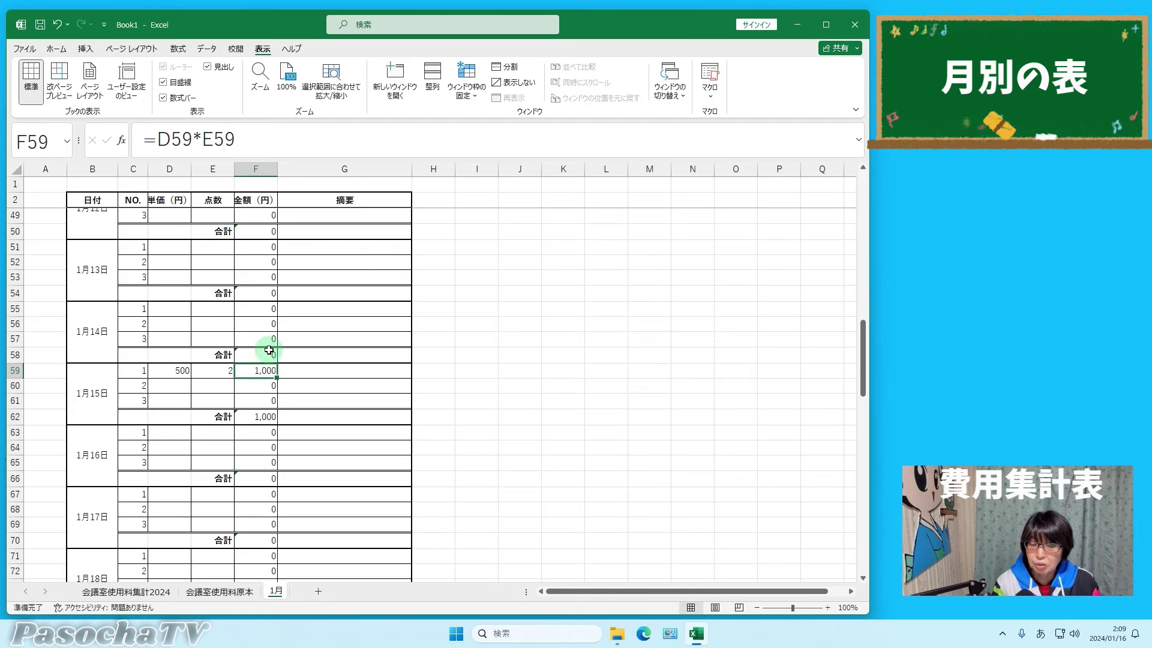
- Enter the remark 午前中２時間（第一会議室） for line 1 of 1月15日 in G59
{"action": "left_click", "coordinate": [301, 375]}
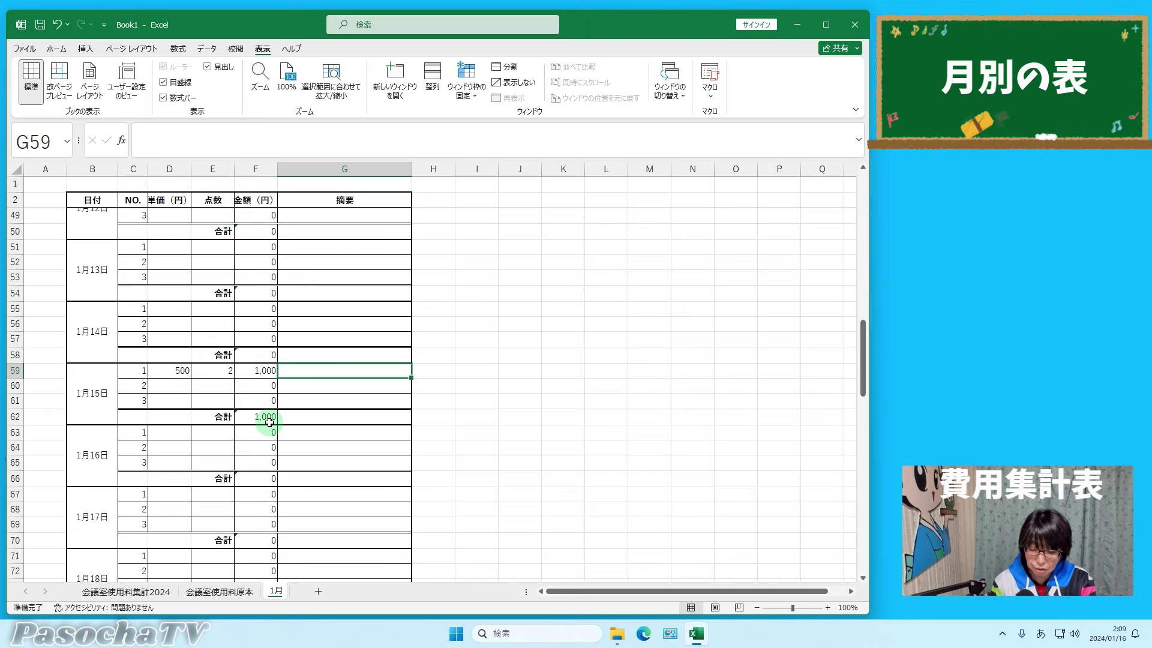
{"action": "type", "text": "ごzenchuu"}
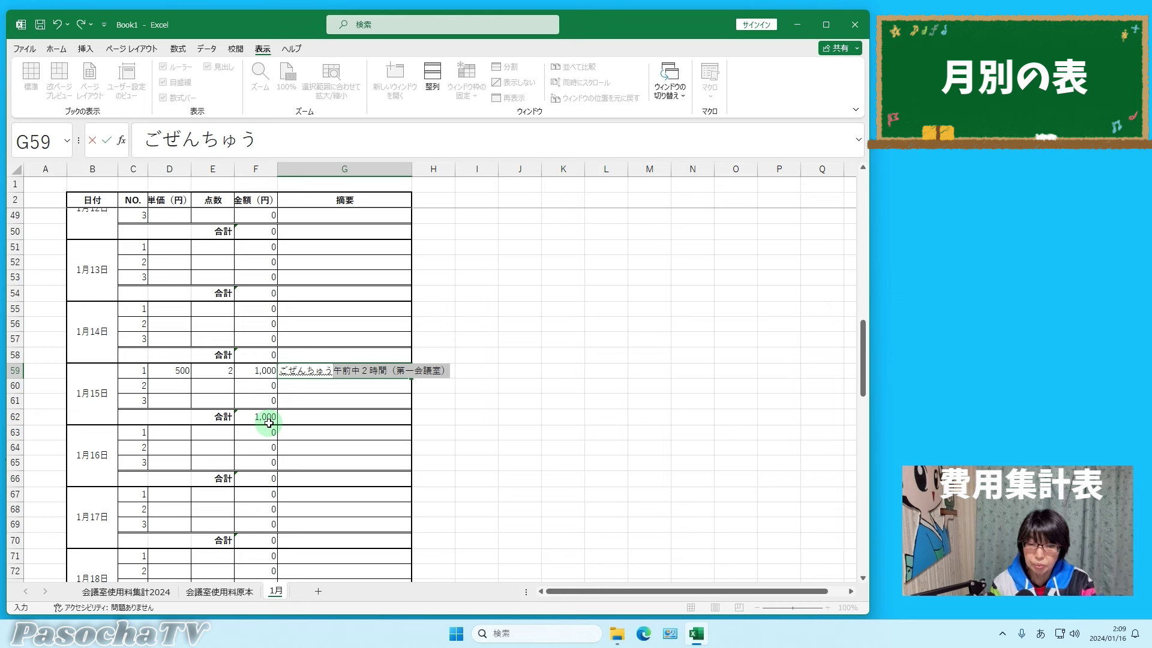
{"action": "key", "text": "space"}
{"action": "key", "text": "Return"}
{"action": "type", "text": "2ji"}
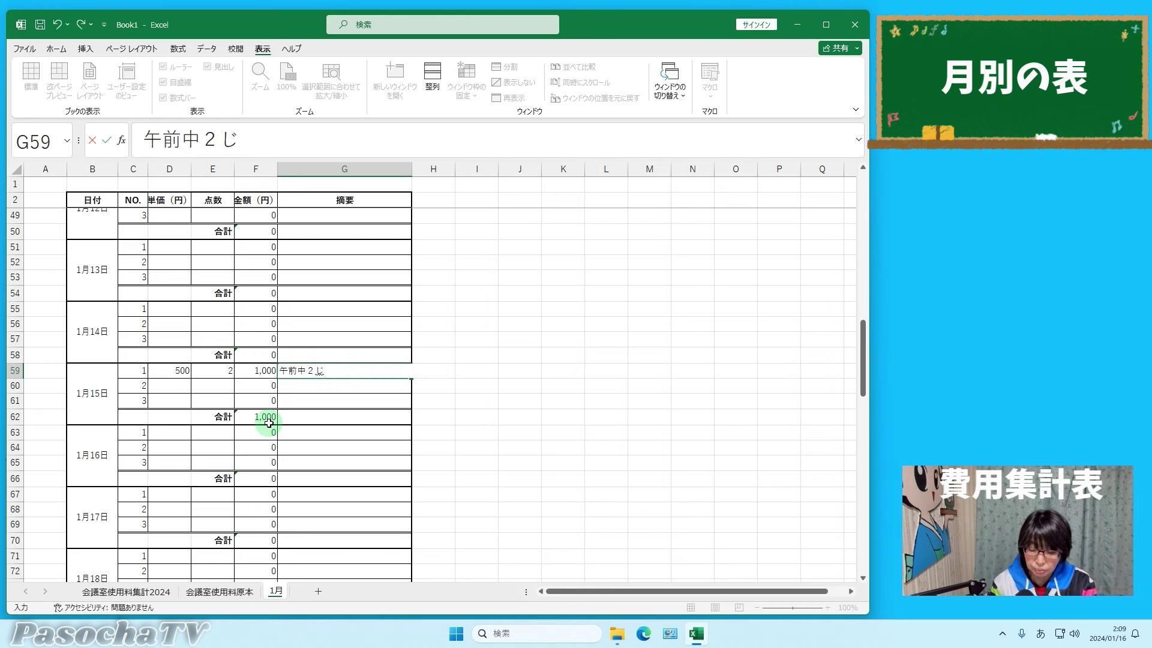
{"action": "type", "text": "kan"}
{"action": "key", "text": "space"}
{"action": "key", "text": "Return"}
{"action": "type", "text": "("}
{"action": "key", "text": "Return"}
{"action": "type", "text": "daiichi"}
{"action": "key", "text": "space"}
{"action": "key", "text": "Return"}
{"action": "type", "text": "ka"}
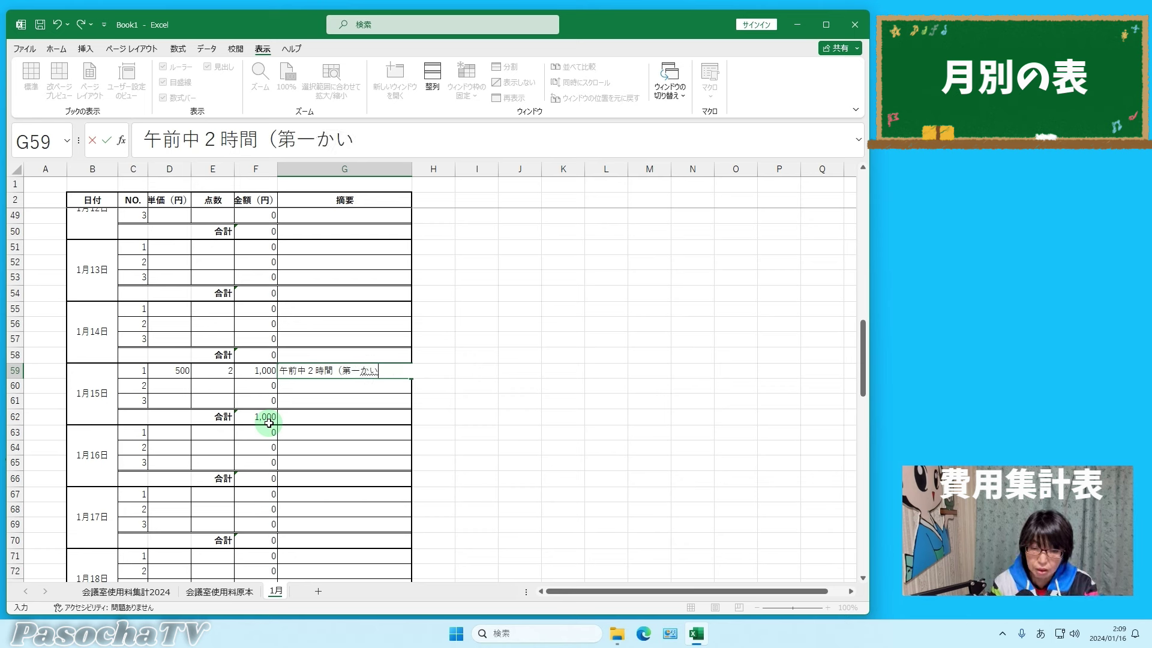
{"action": "type", "text": "igishitsu"}
{"action": "key", "text": "space"}
{"action": "key", "text": "Return"}
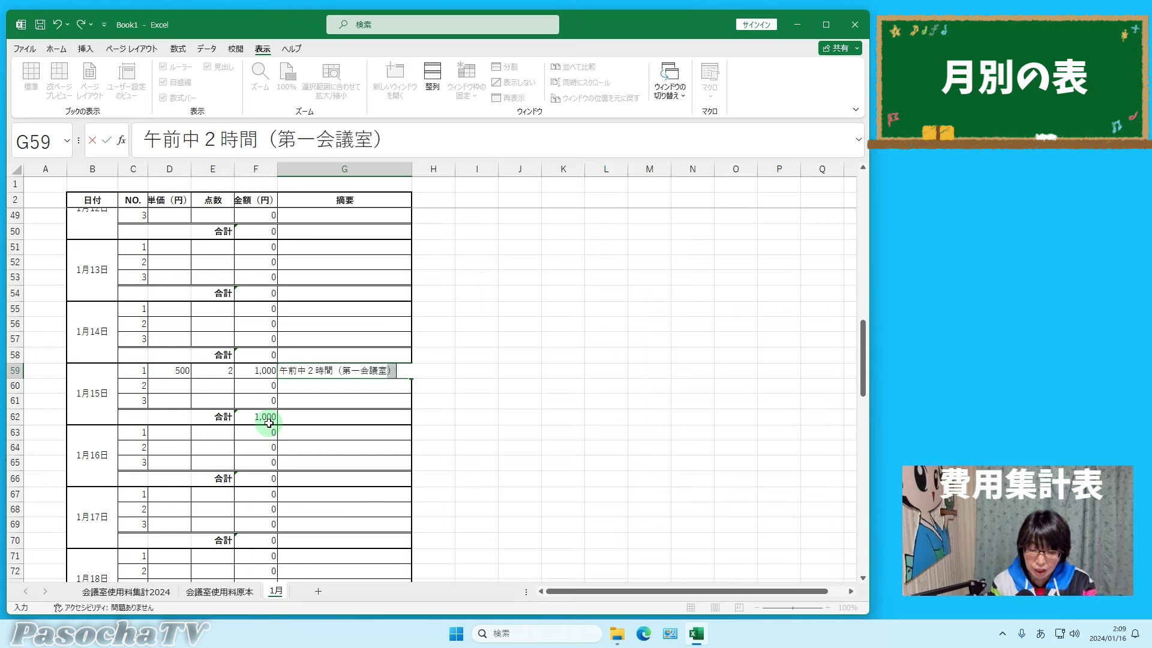
{"action": "key", "text": "Return"}
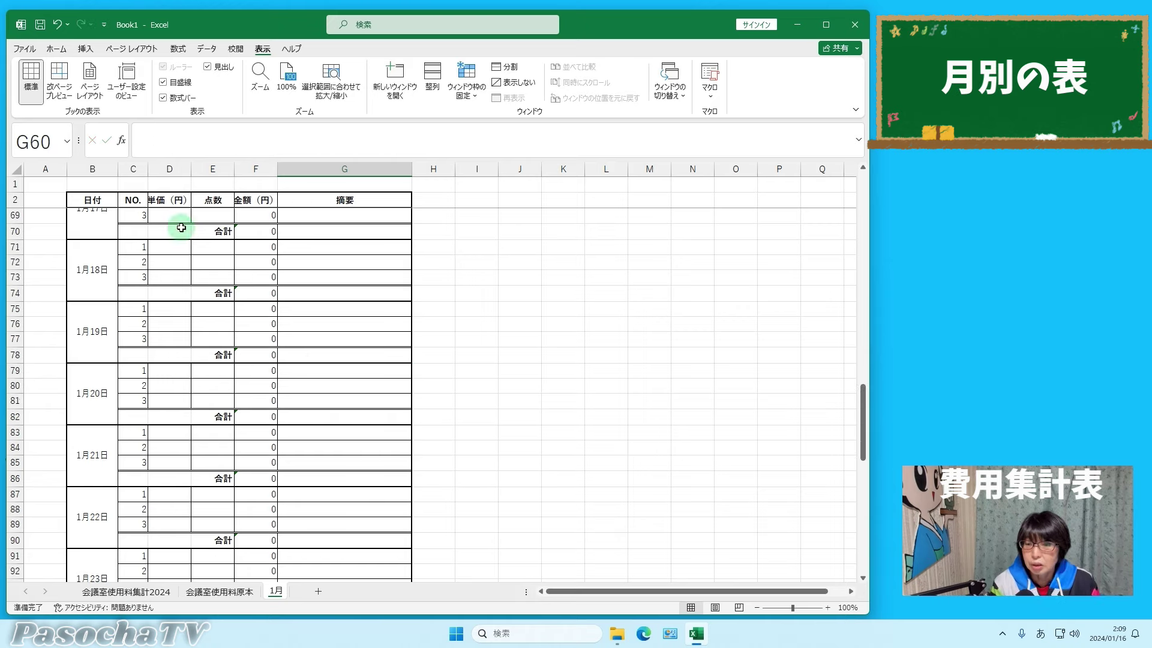
- Enter a unit price of 400 and a quantity of 2 in line 1 of 1月22日 (D87:E87)
{"action": "scroll", "coordinate": [182, 389], "scroll_direction": "down", "scroll_amount": 9}
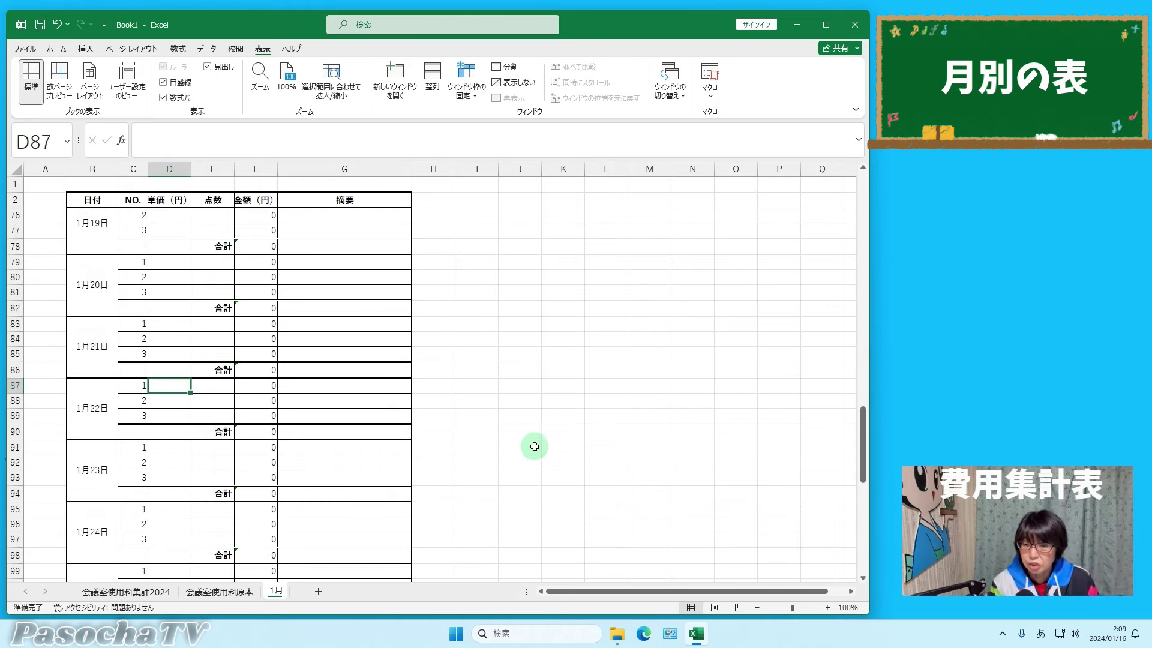
{"action": "type", "text": "400"}
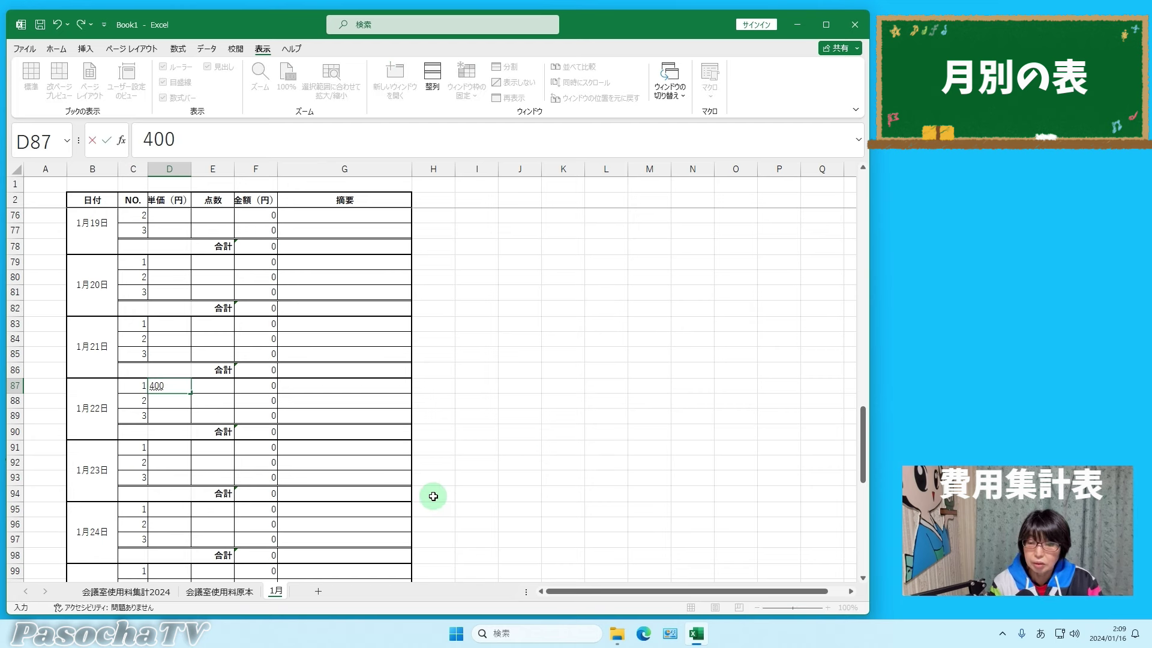
{"action": "key", "text": "Tab"}
{"action": "type", "text": "2"}
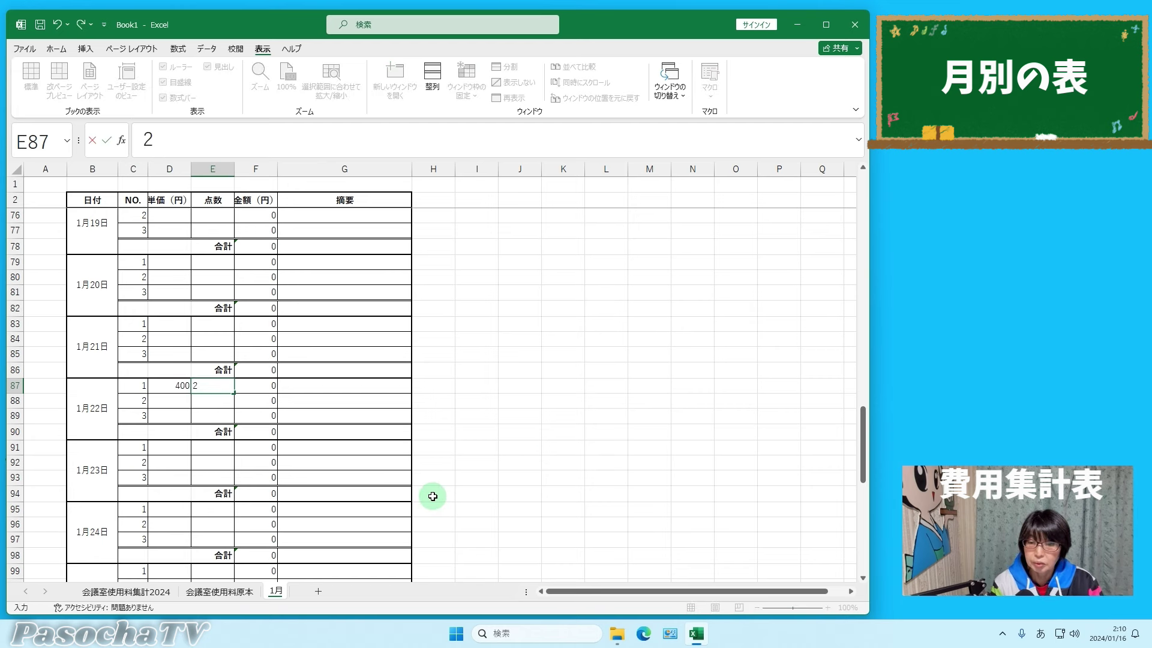
{"action": "key", "text": "Return"}
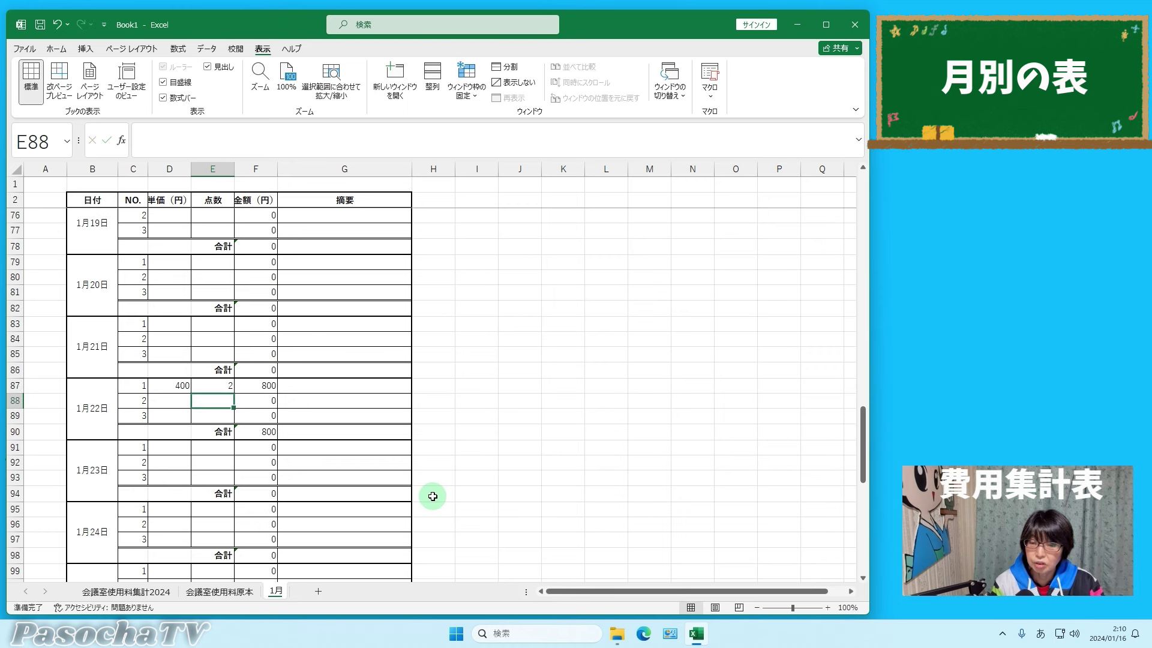
- Enter the remark 午後2時間（和室） for line 1 of 1月22日 in G87
{"action": "left_click", "coordinate": [332, 384]}
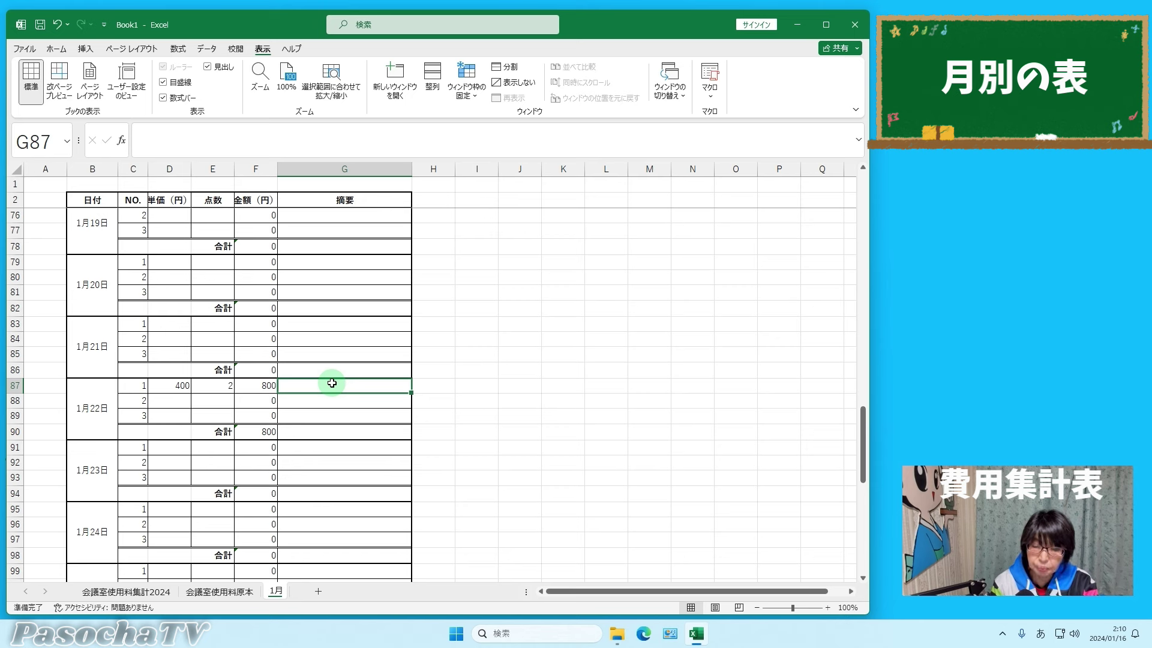
{"action": "type", "text": "午後2時間（和室）"}
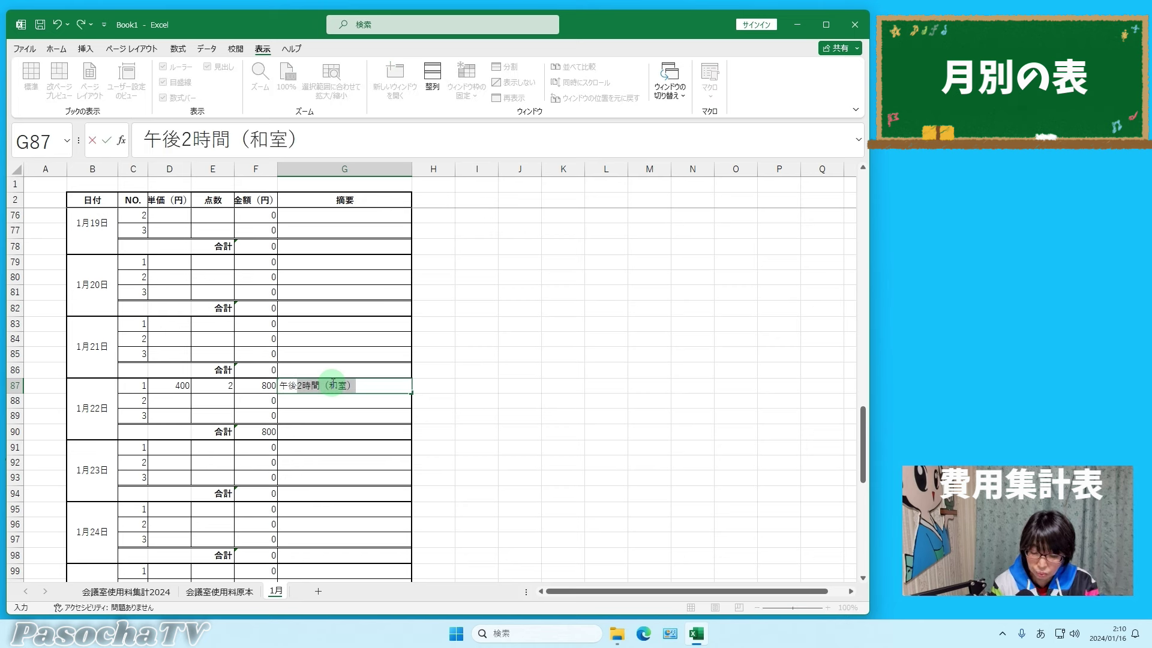
{"action": "key", "text": "BackSpace"}
{"action": "key", "text": "BackSpace"}
{"action": "key", "text": "BackSpace"}
{"action": "key", "text": "BackSpace"}
{"action": "key", "text": "BackSpace"}
{"action": "key", "text": "BackSpace"}
{"action": "type", "text": "じかnn"}
{"action": "key", "text": "space"}
{"action": "type", "text": "（和室）"}
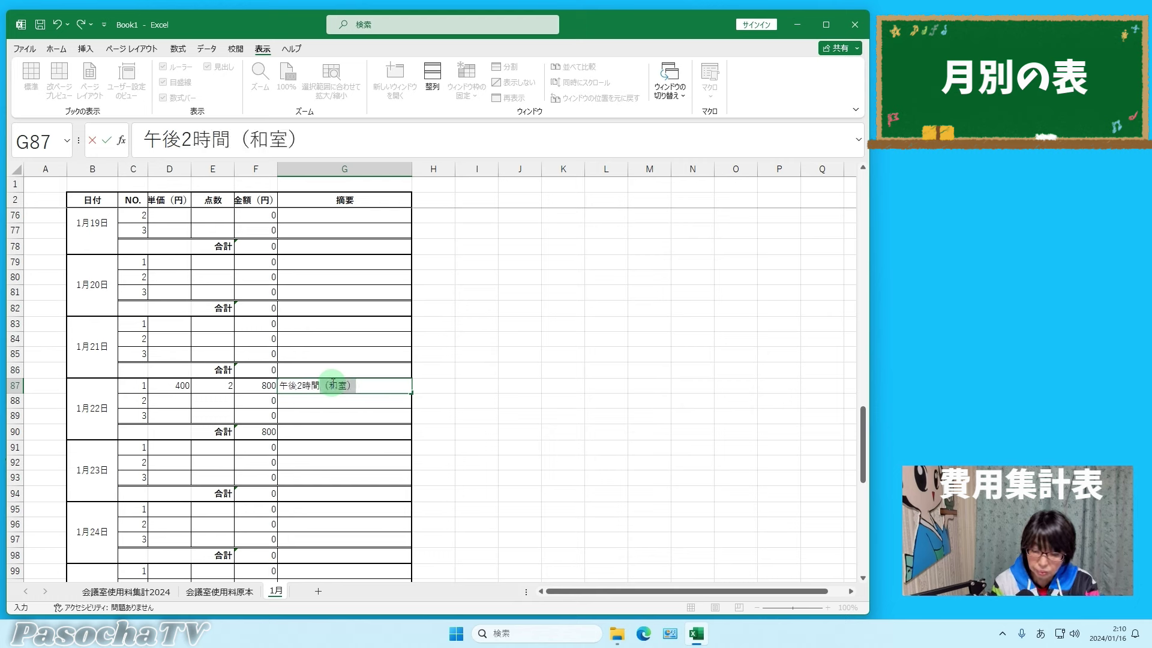
{"action": "key", "text": "BackSpace"}
{"action": "key", "text": "BackSpace"}
{"action": "key", "text": "BackSpace"}
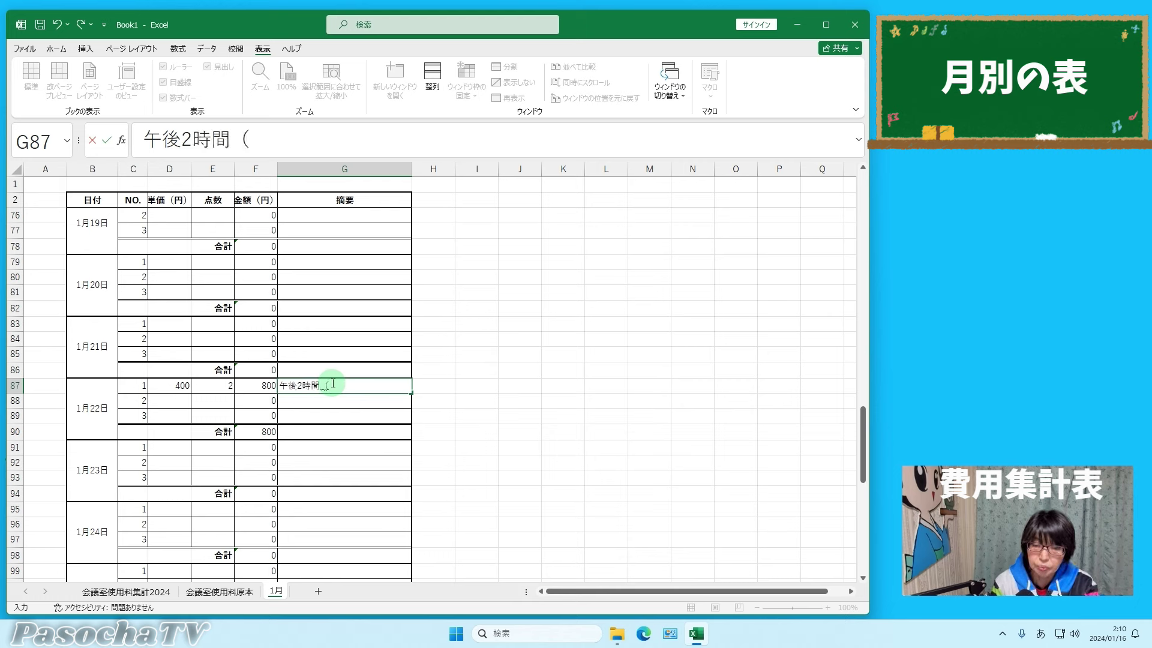
{"action": "type", "text": "和室）"}
{"action": "key", "text": "BackSpace"}
{"action": "key", "text": "BackSpace"}
{"action": "key", "text": "BackSpace"}
{"action": "type", "text": "w和室"}
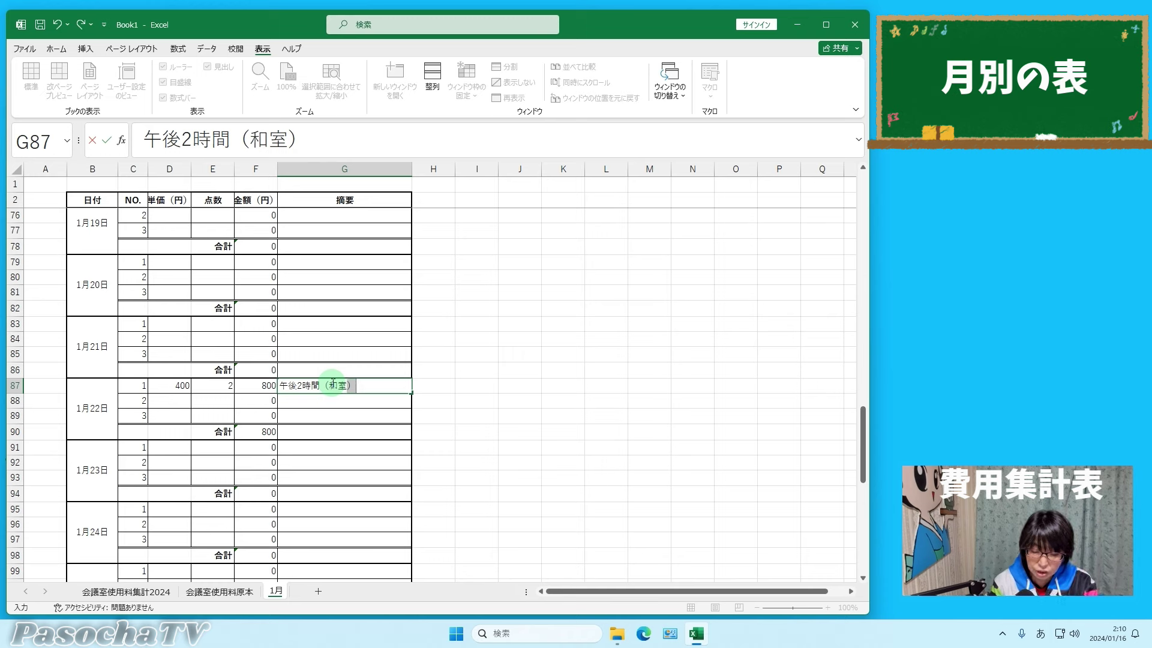
{"action": "type", "text": "）"}
{"action": "key", "text": "Return"}
{"action": "key", "text": "Return"}
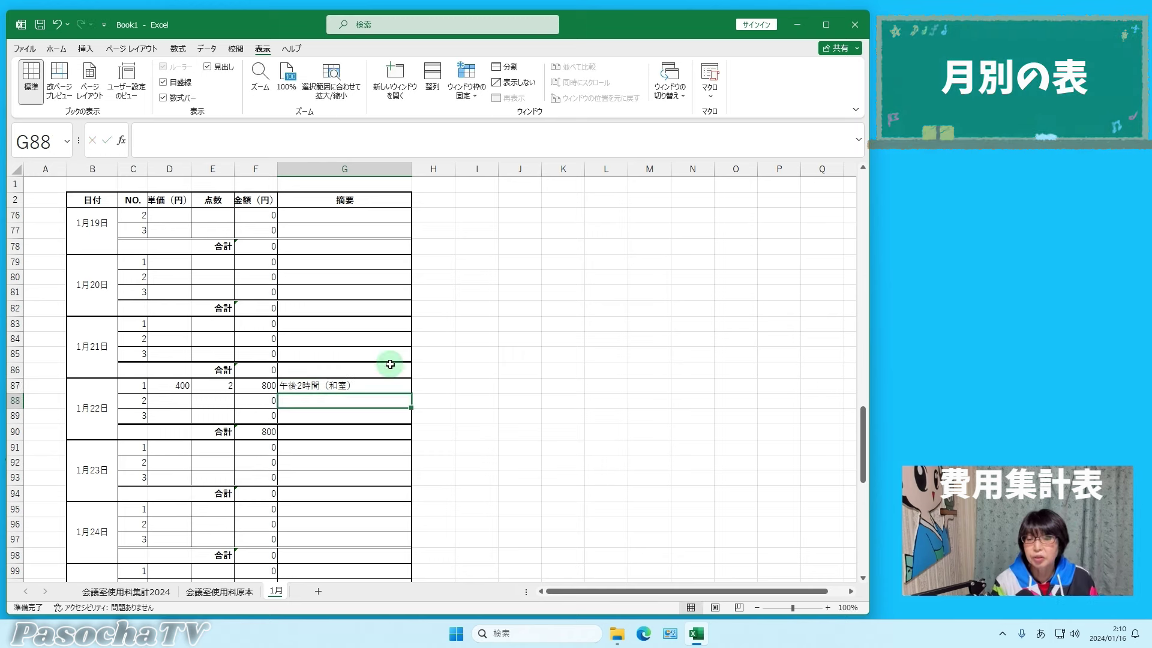
- Enter a unit price of 400 and a quantity of 3 in line 1 of 1月28日 (D111:E111)
{"action": "scroll", "coordinate": [390, 404], "scroll_direction": "down", "scroll_amount": 9}
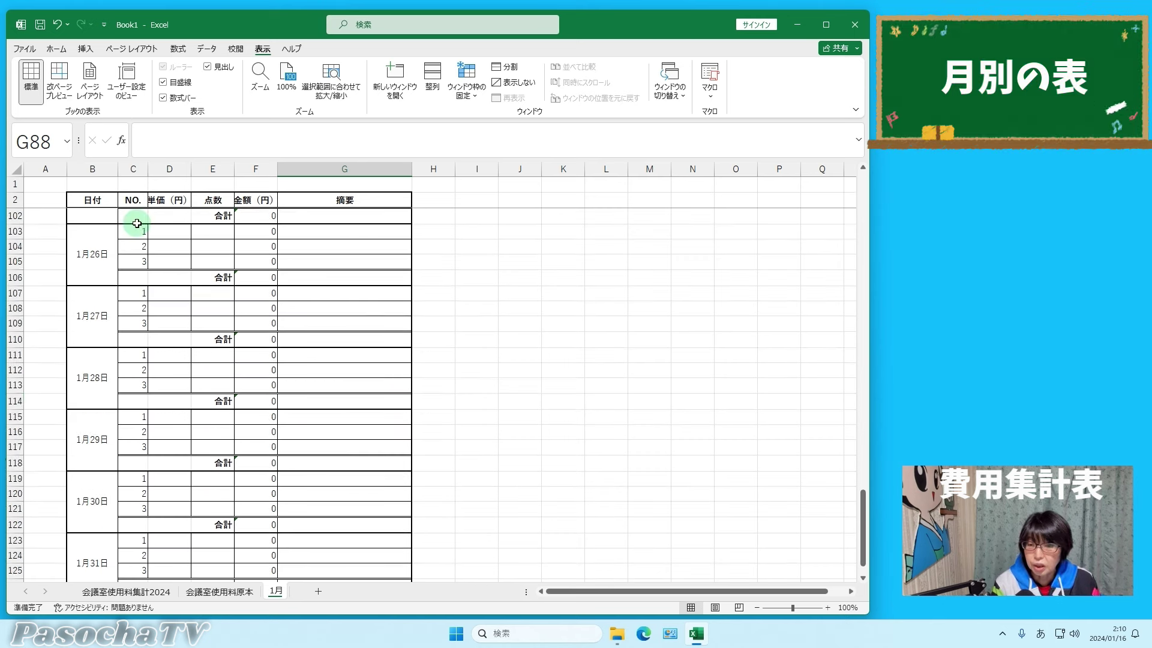
{"action": "left_click", "coordinate": [166, 355]}
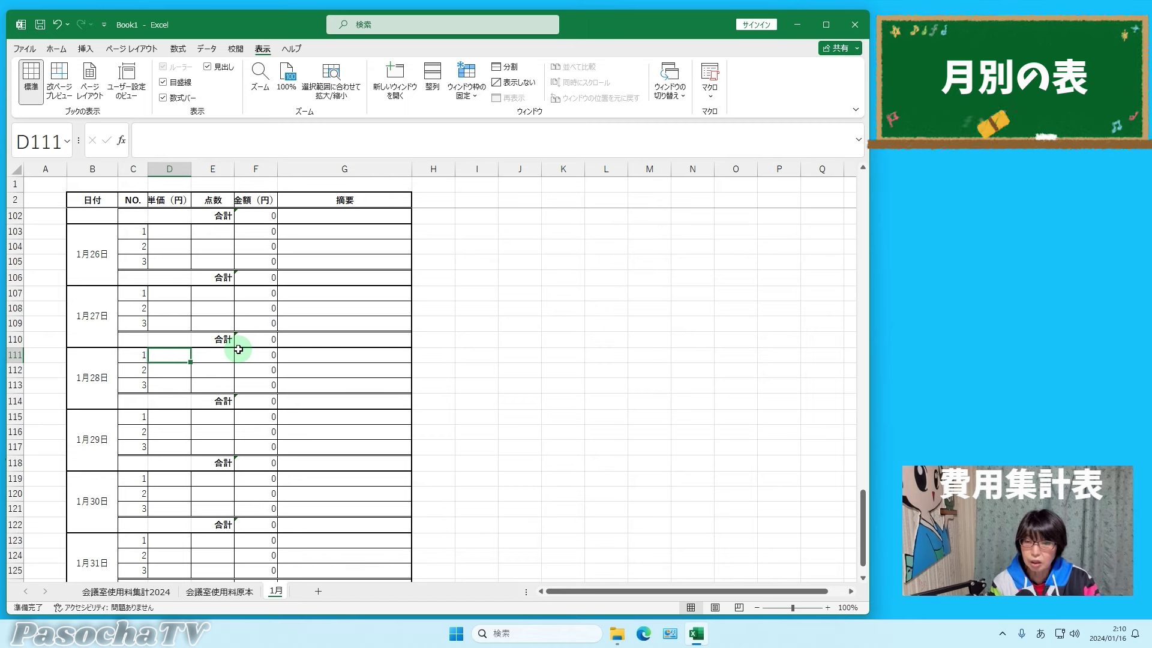
{"action": "type", "text": "400"}
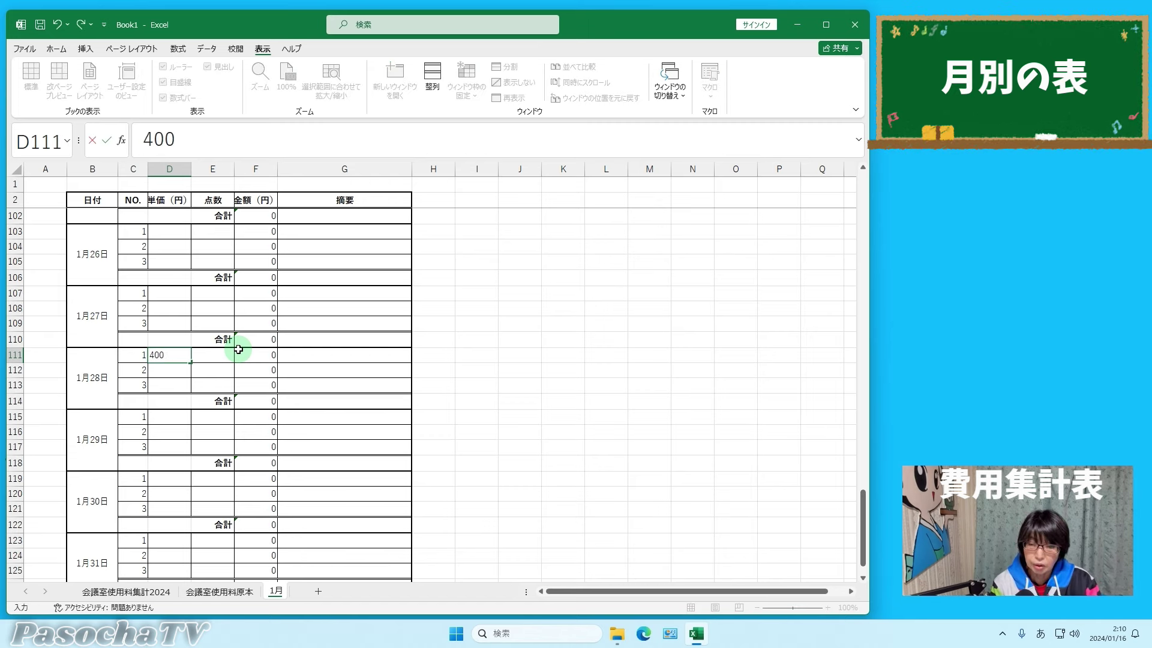
{"action": "left_click", "coordinate": [217, 354]}
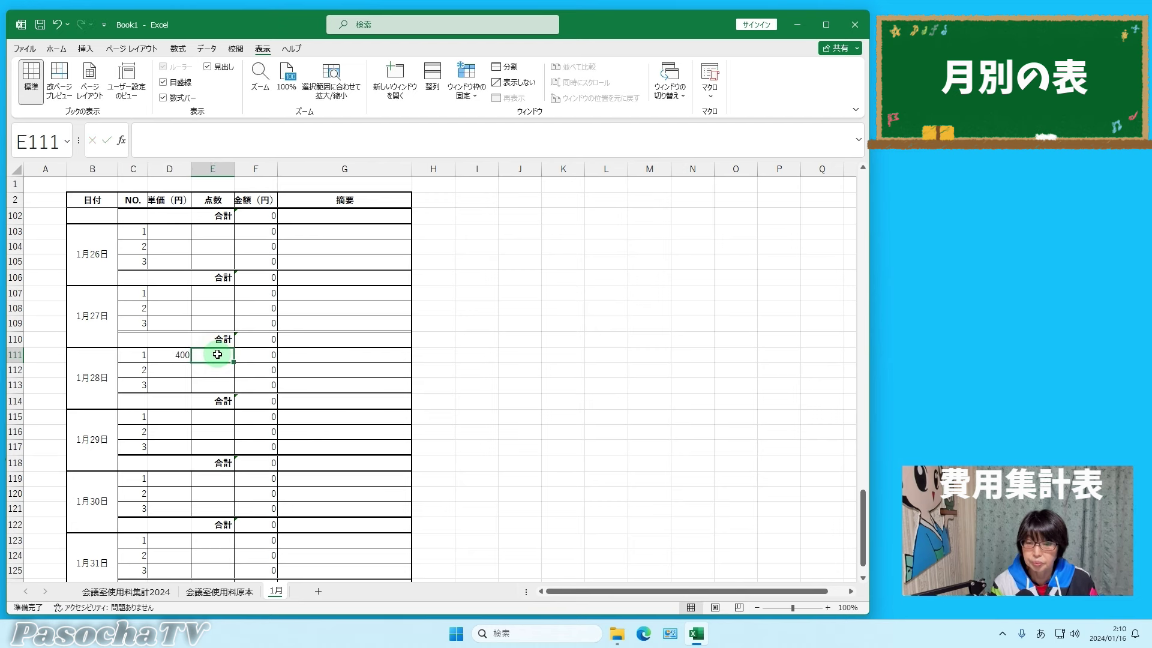
{"action": "type", "text": "3"}
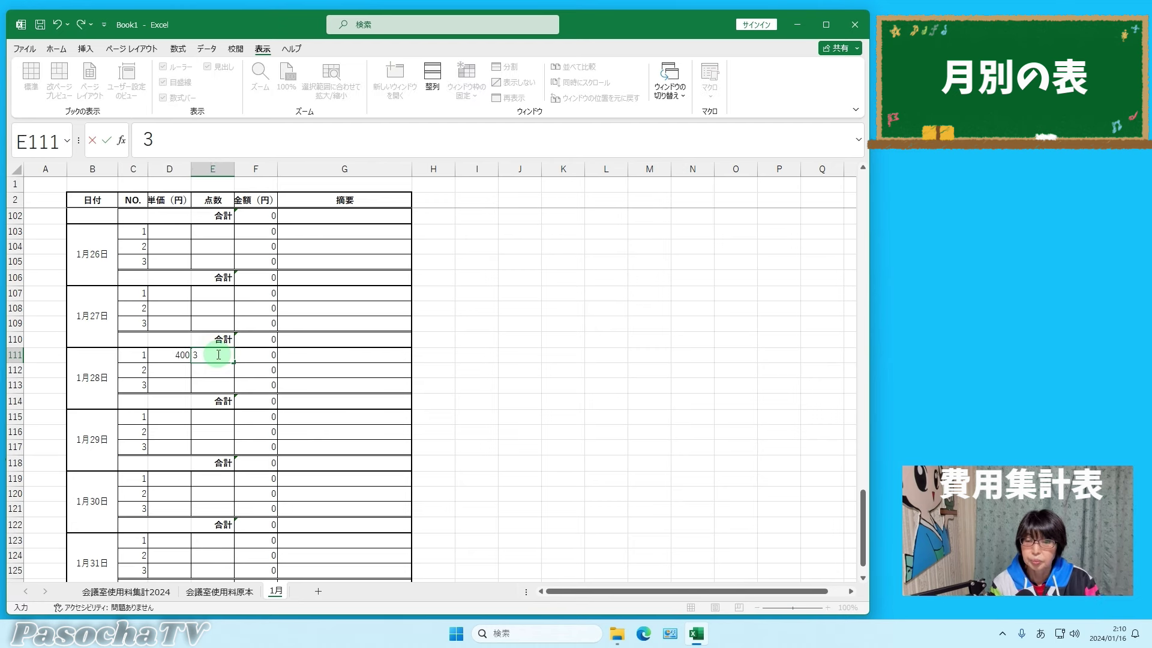
{"action": "key", "text": "Return"}
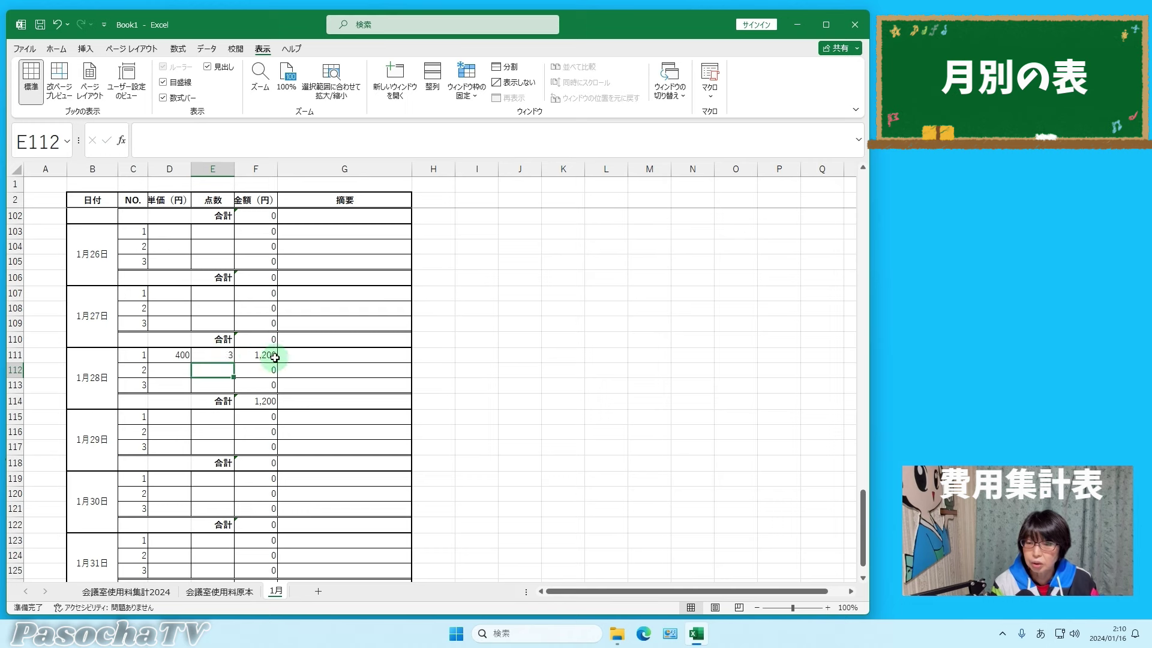
- Enter the remark 午後3時間（和室） for line 1 of 1月28日 in G111
{"action": "left_click", "coordinate": [314, 351]}
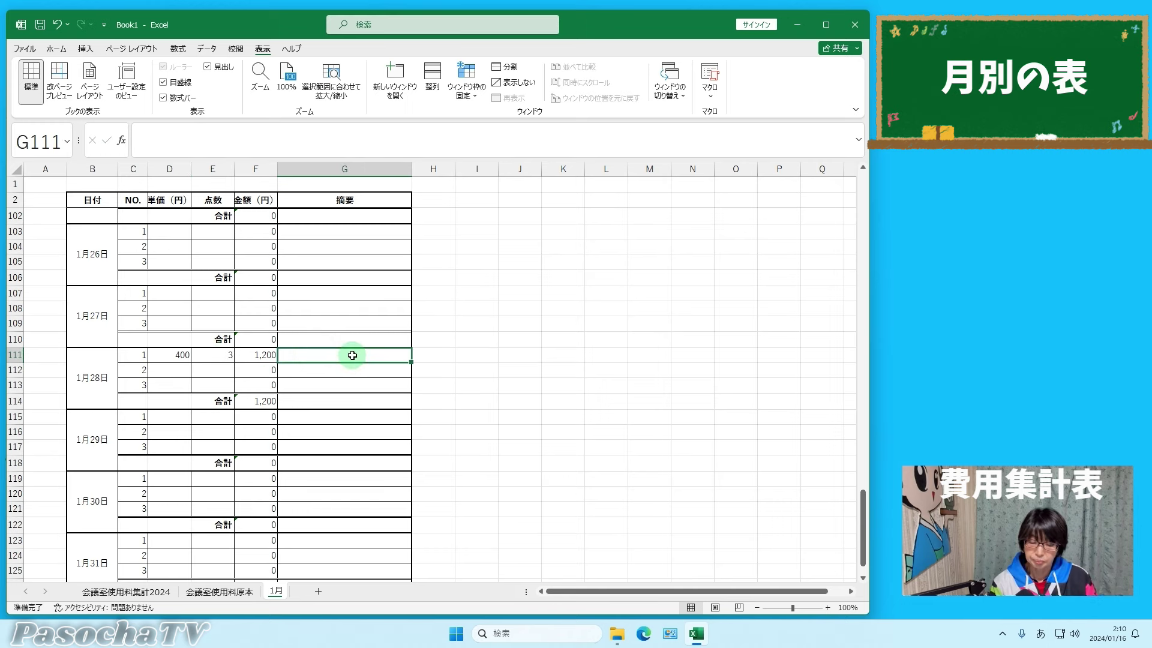
{"action": "type", "text": "午後３じかん"}
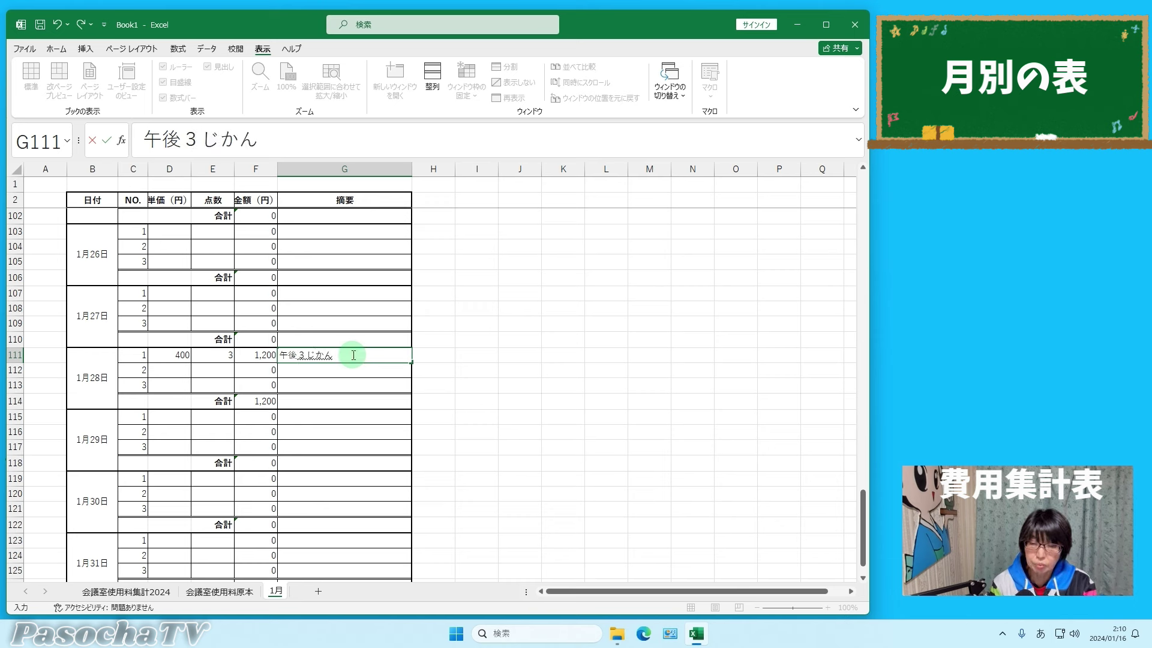
{"action": "type", "text": "じかn"}
{"action": "key", "text": "space"}
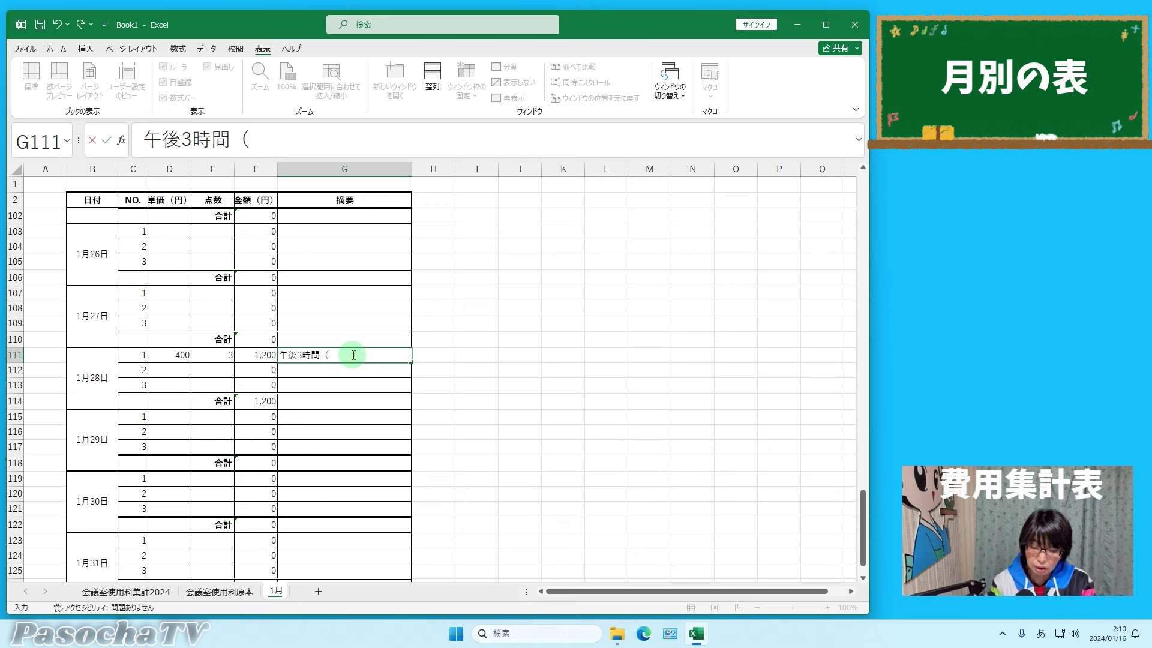
{"action": "type", "text": "（わしtu"}
{"action": "key", "text": "space"}
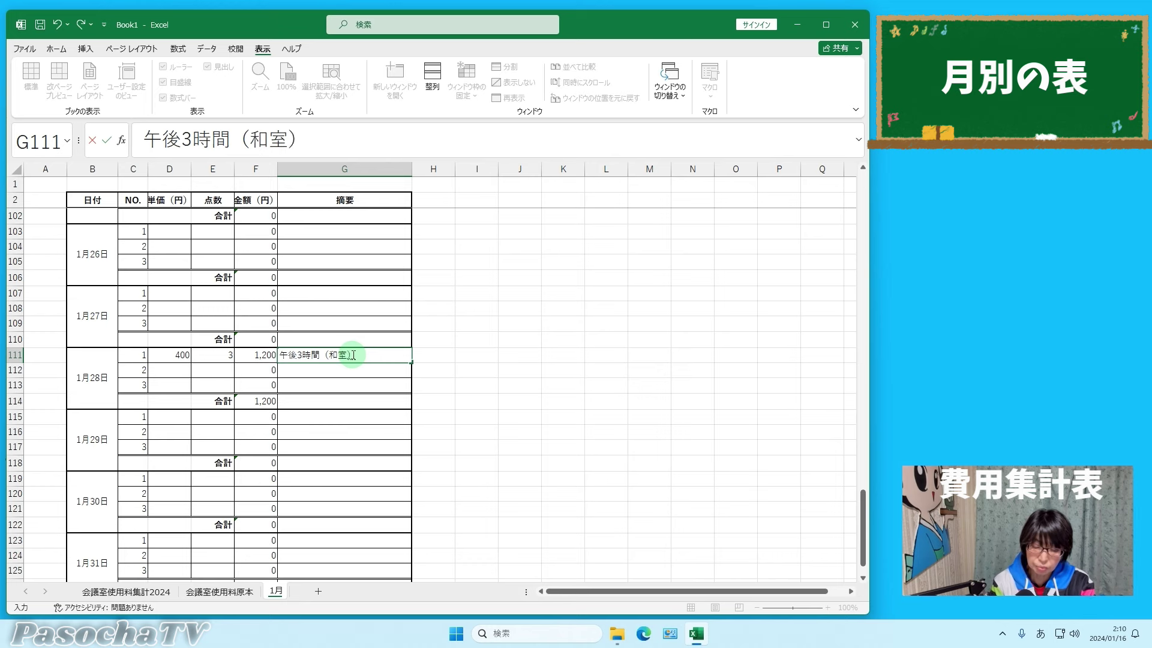
{"action": "type", "text": "）"}
{"action": "key", "text": "Return"}
{"action": "key", "text": "Return"}
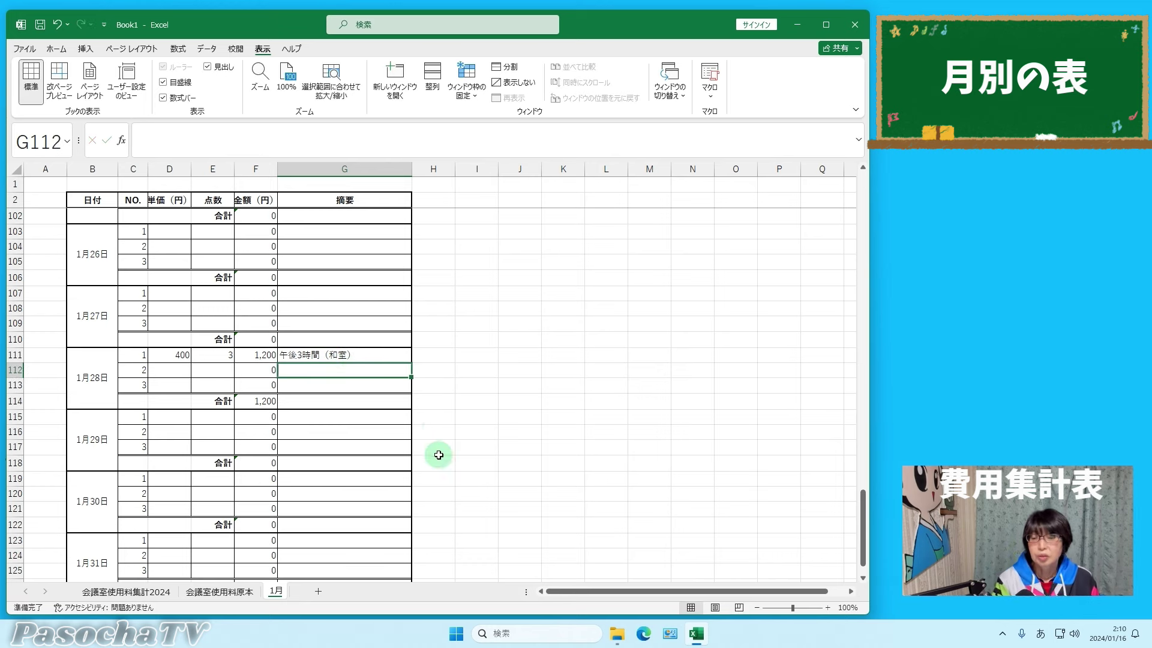
- Enter a unit price of 500 and a quantity of 2 in line 1 of 1月31日 (D123:E123)
{"action": "scroll", "coordinate": [527, 406], "scroll_direction": "down", "scroll_amount": 1}
{"action": "left_click", "coordinate": [161, 509]}
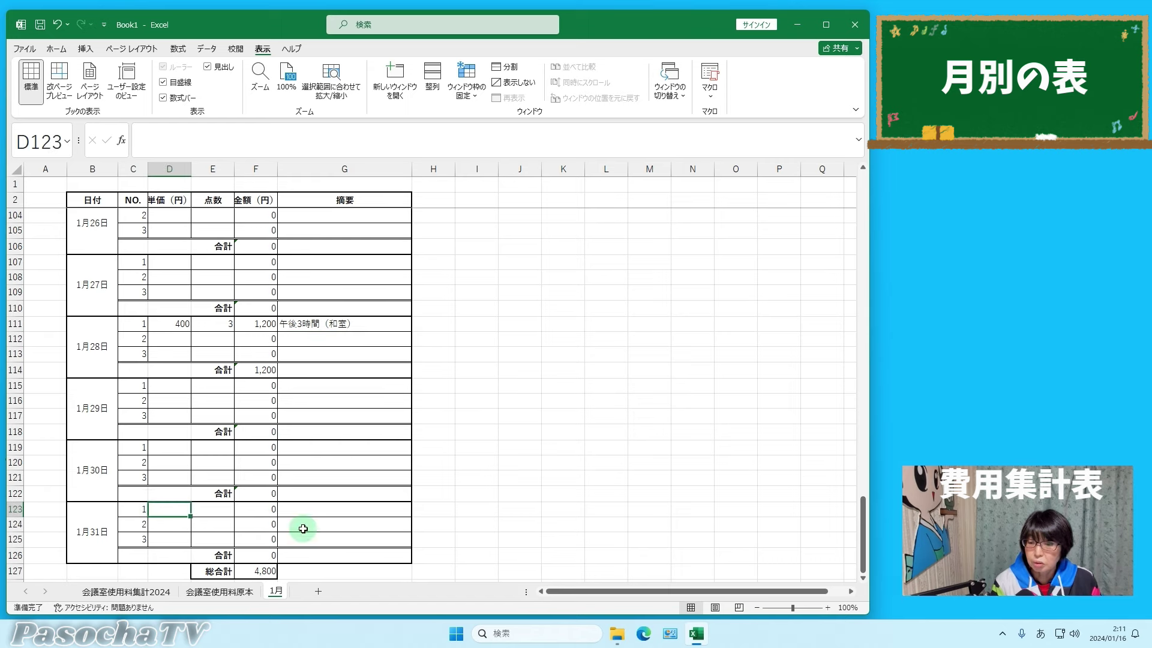
{"action": "type", "text": "500"}
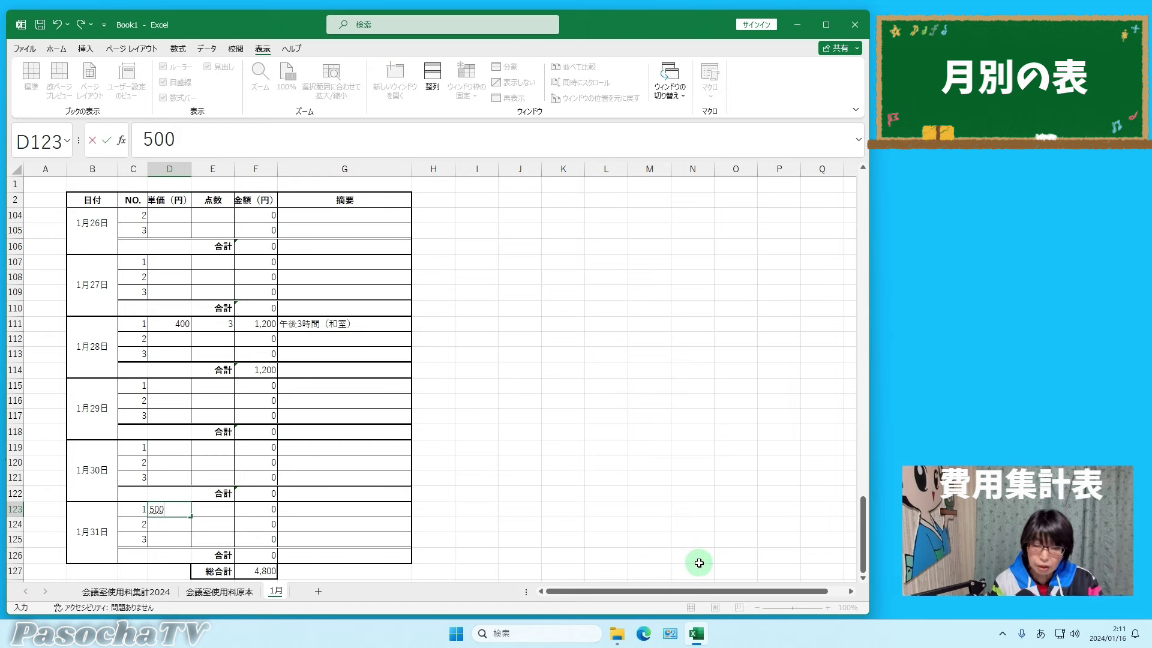
{"action": "key", "text": "Tab"}
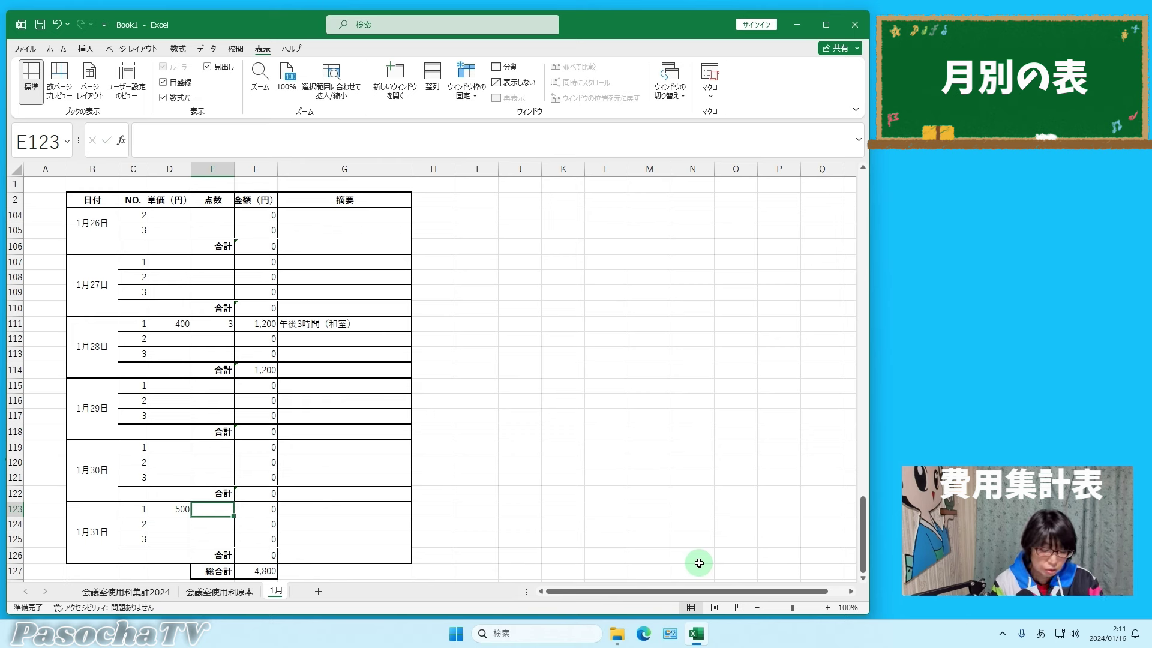
{"action": "type", "text": "2"}
{"action": "key", "text": "Tab"}
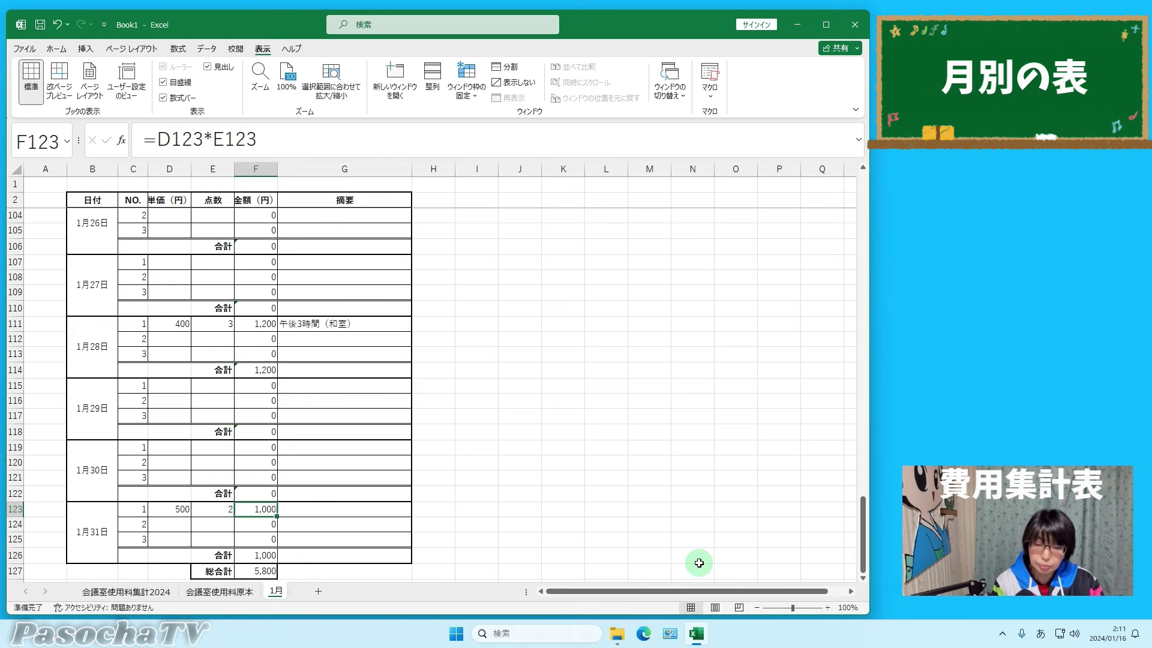
- Enter the remark 午前中2時間（第一会議室） for line 1 of 1月31日 in G123
{"action": "key", "text": "Tab"}
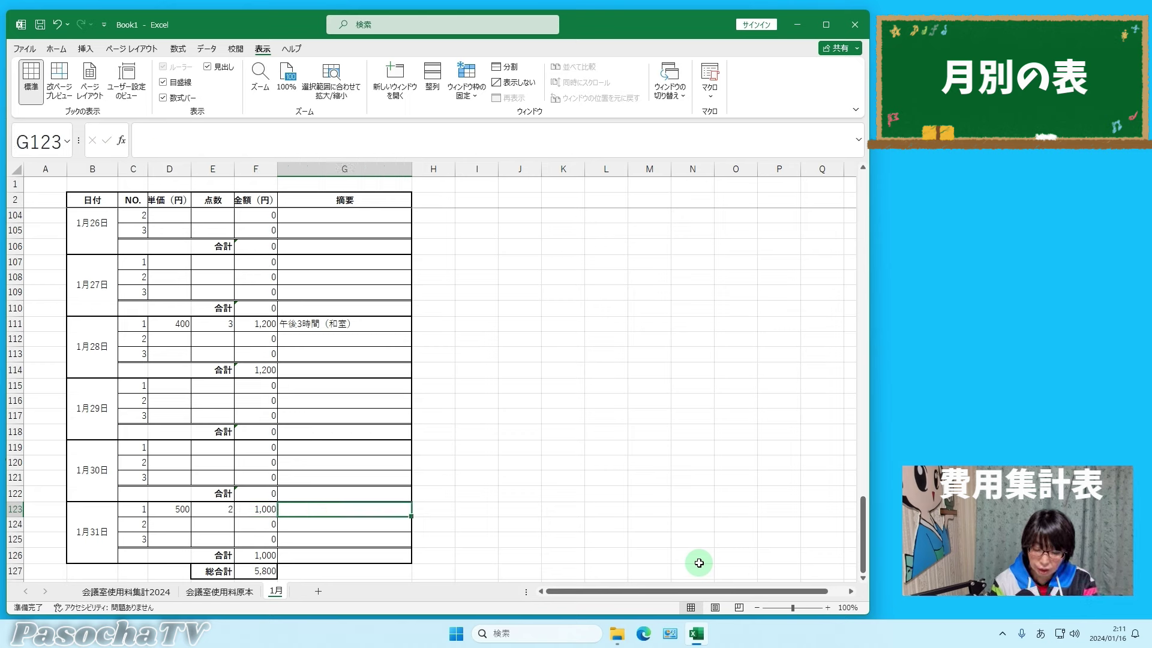
{"action": "type", "text": "ごzenchuu"}
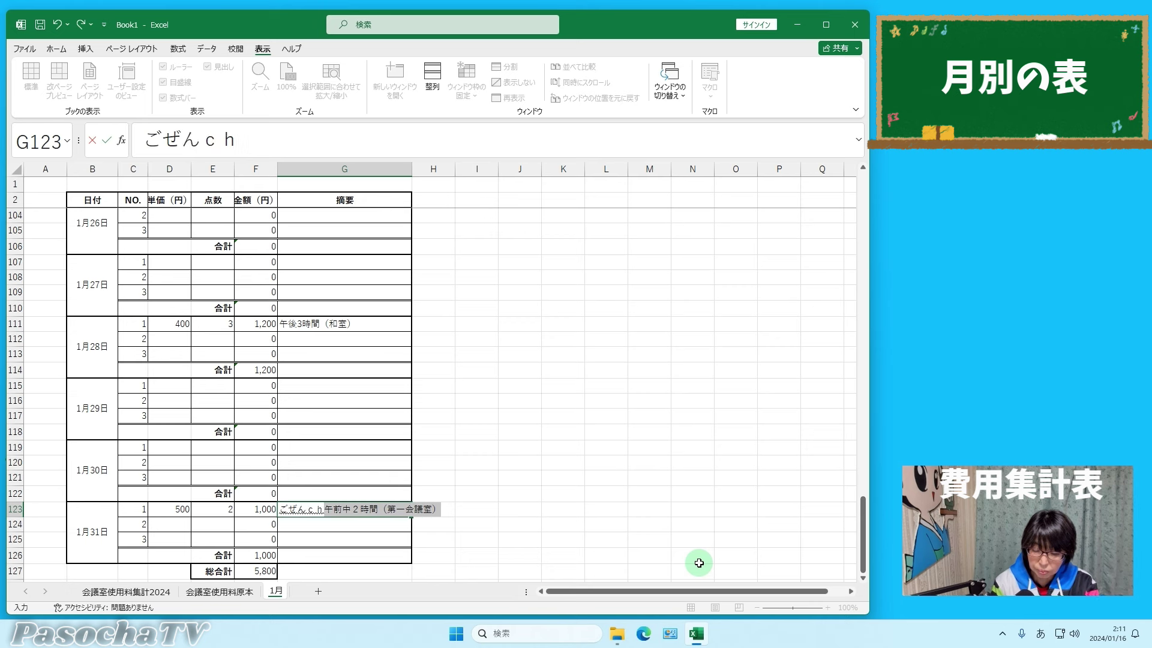
{"action": "key", "text": "space"}
{"action": "key", "text": "Tab"}
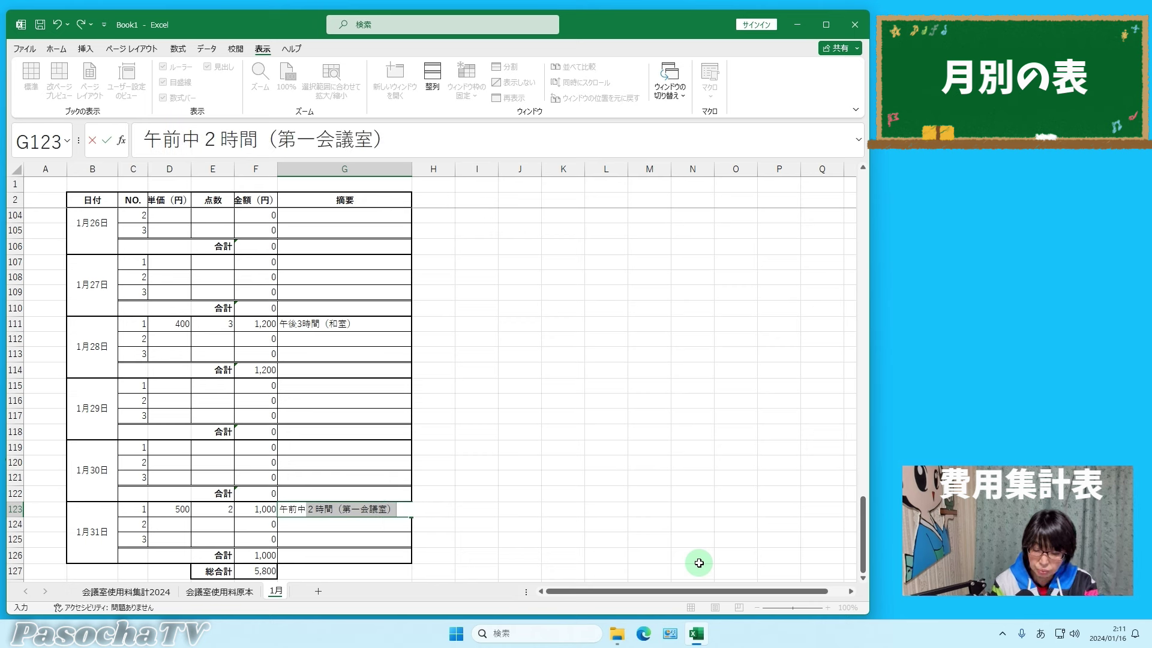
{"action": "key", "text": "Escape"}
{"action": "type", "text": "jikan"}
{"action": "key", "text": "space"}
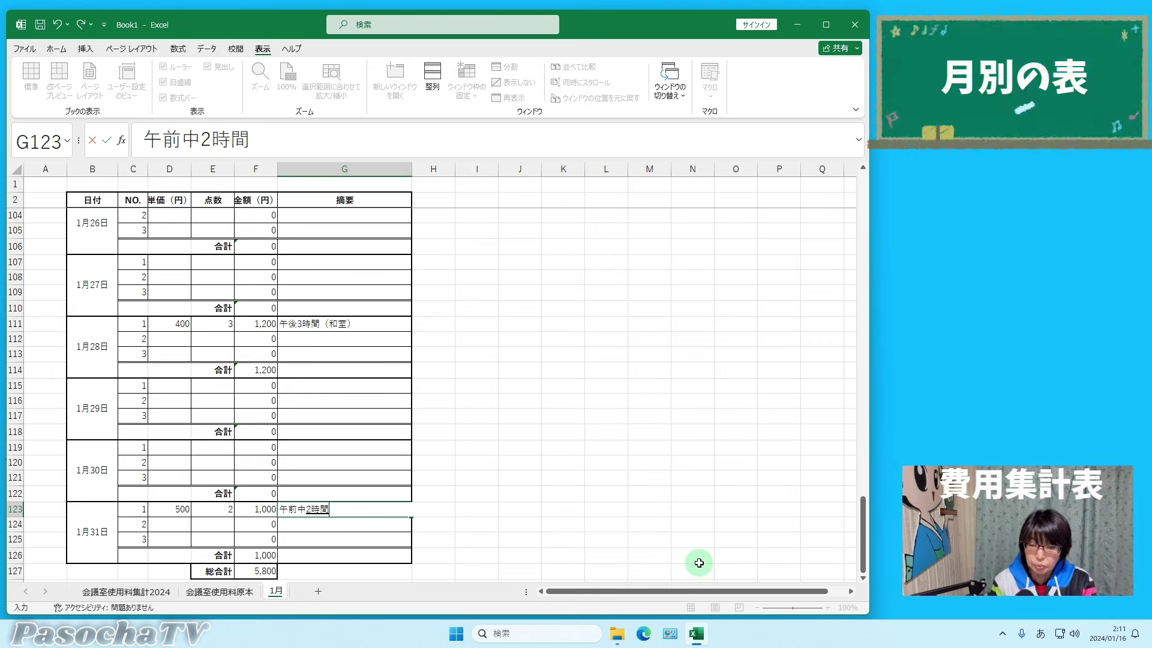
{"action": "type", "text": "("}
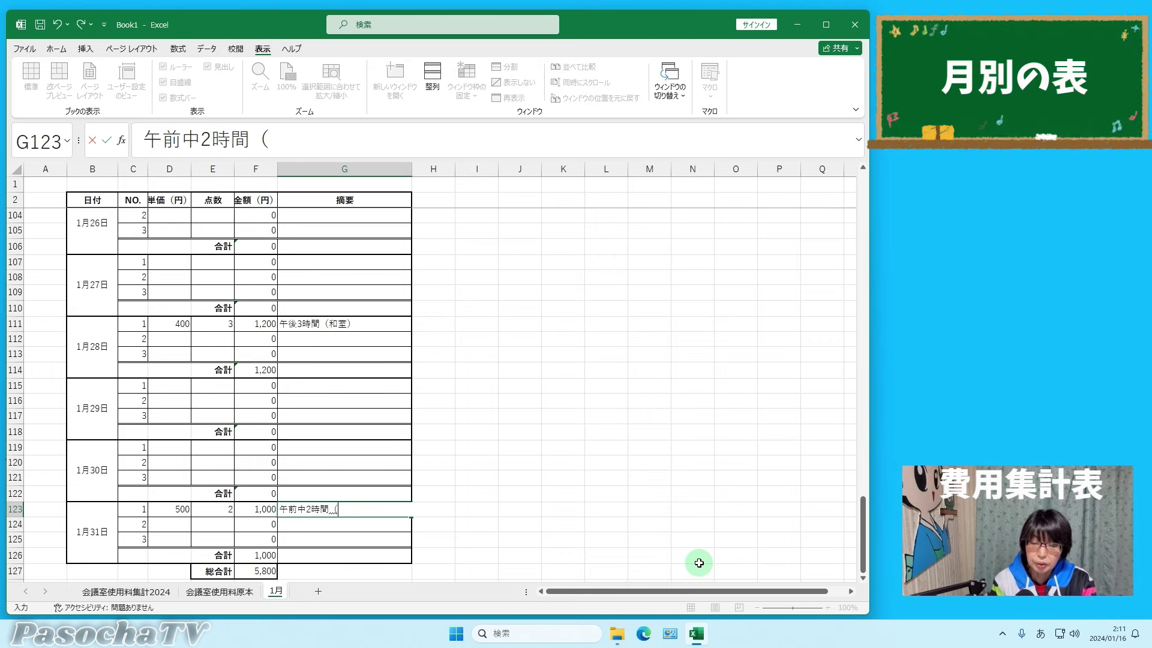
{"action": "type", "text": "daiichi"}
{"action": "key", "text": "space"}
{"action": "type", "text": "ka"}
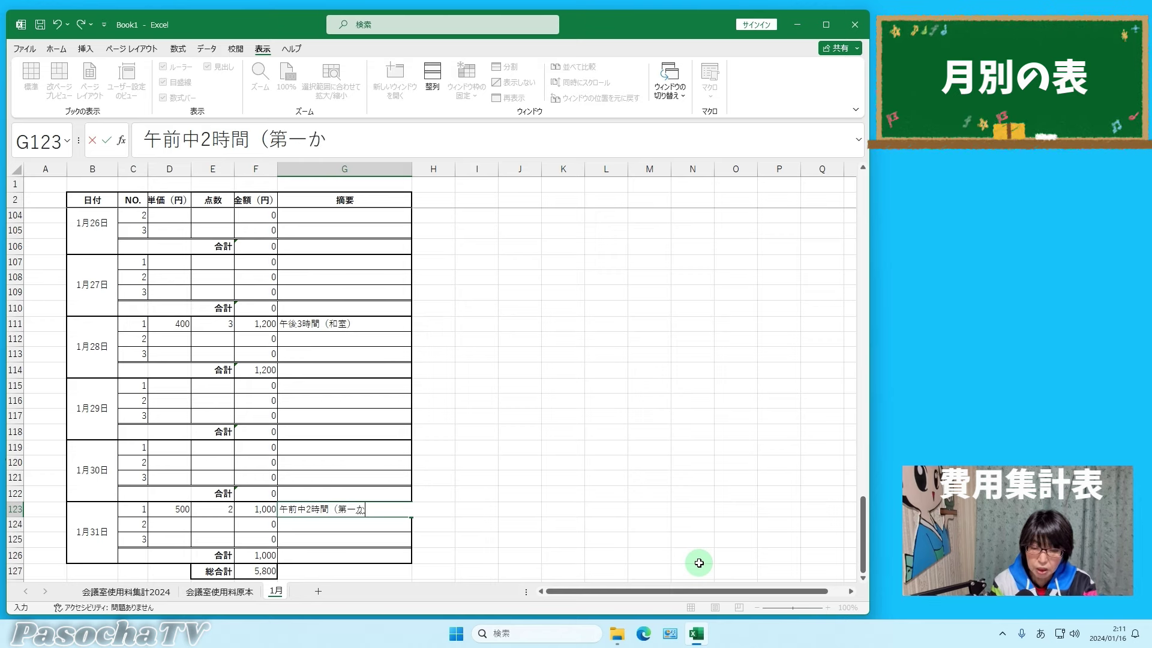
{"action": "type", "text": "igishitsu"}
{"action": "key", "text": "space"}
{"action": "key", "text": "Return"}
{"action": "type", "text": "）"}
{"action": "key", "text": "Return"}
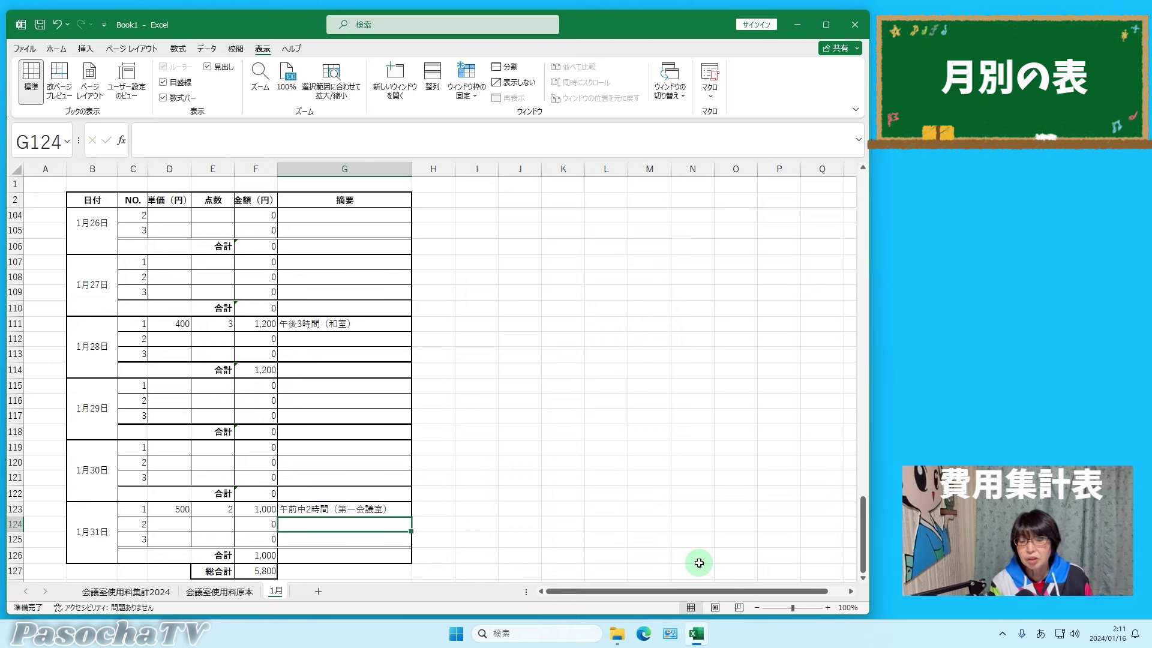
- Review the 総合計 formula in F127 of sheet 1月 and the layout of the 会議室使用料集計2024 summary sheet
{"action": "left_click_drag", "start_coordinate": [851, 534], "coordinate": [850, 454]}
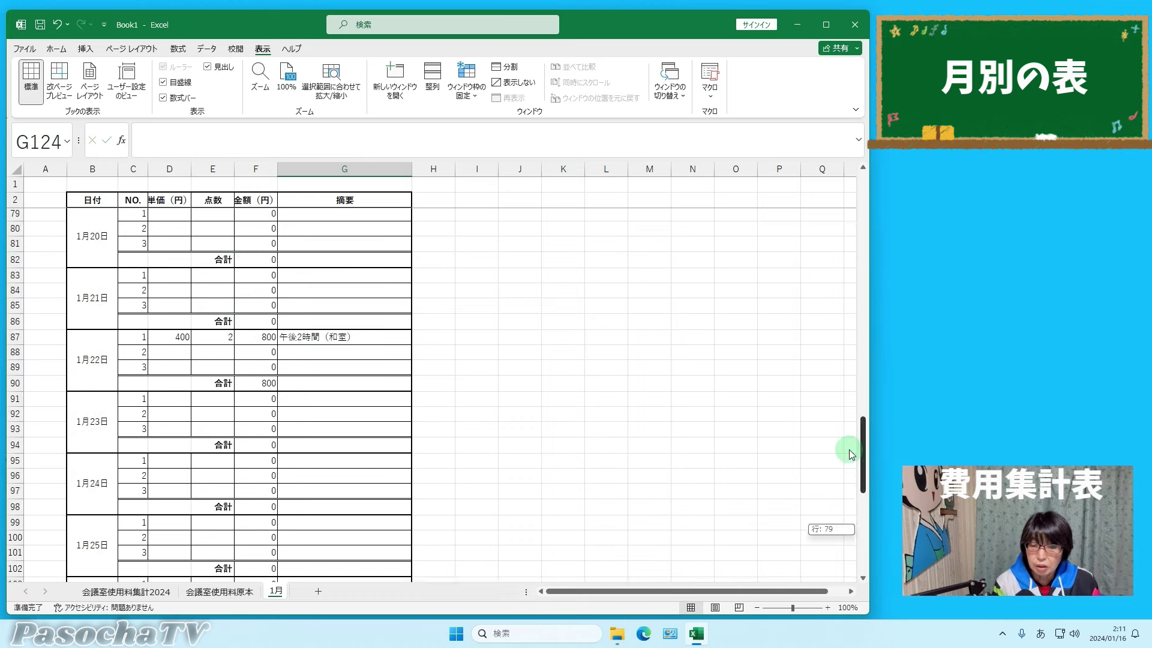
{"action": "scroll", "coordinate": [613, 411], "scroll_direction": "down", "scroll_amount": 2}
{"action": "scroll", "coordinate": [613, 412], "scroll_direction": "down", "scroll_amount": 8}
{"action": "left_click", "coordinate": [269, 495]}
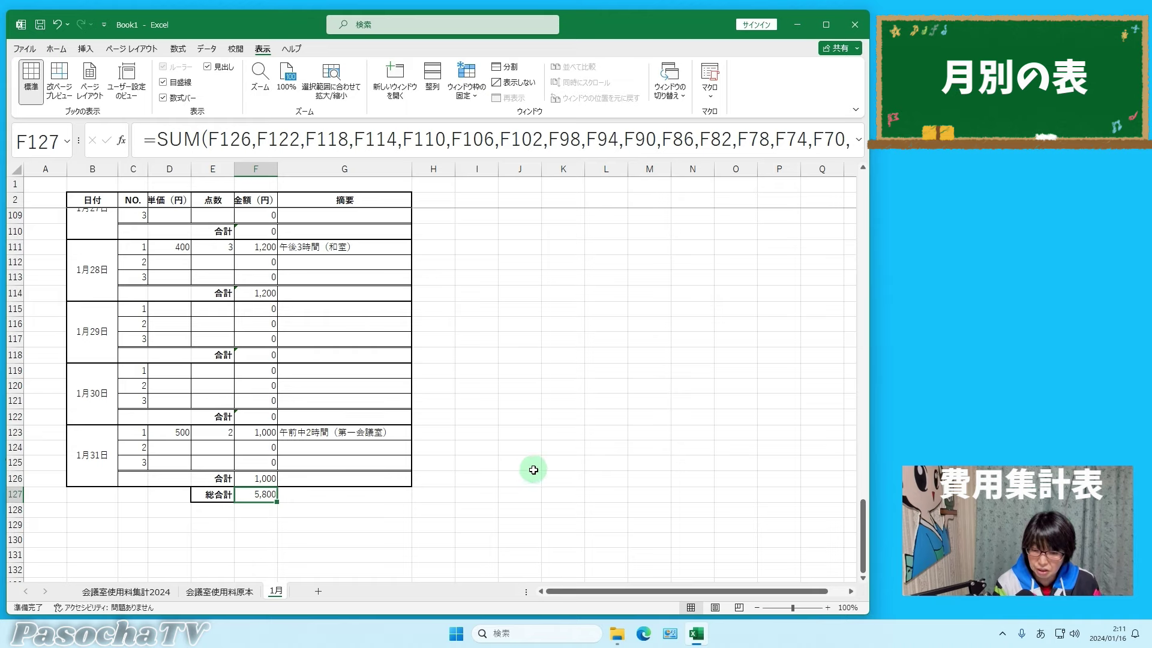
{"action": "left_click", "coordinate": [483, 447]}
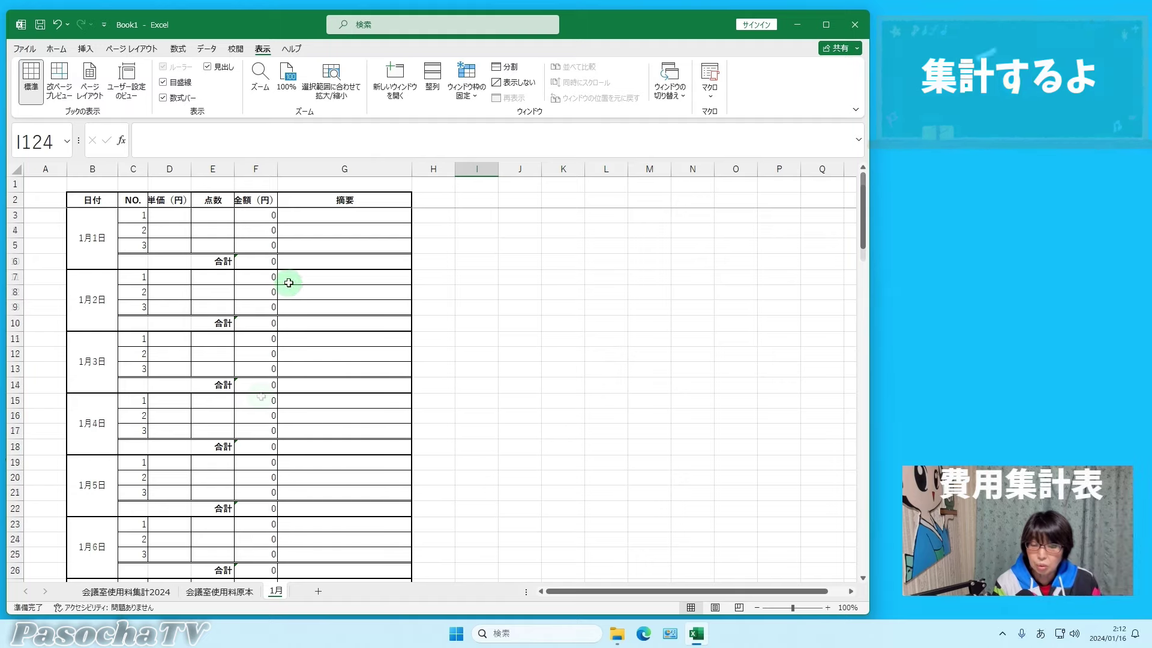
{"action": "scroll", "coordinate": [264, 404], "scroll_direction": "down", "scroll_amount": 3}
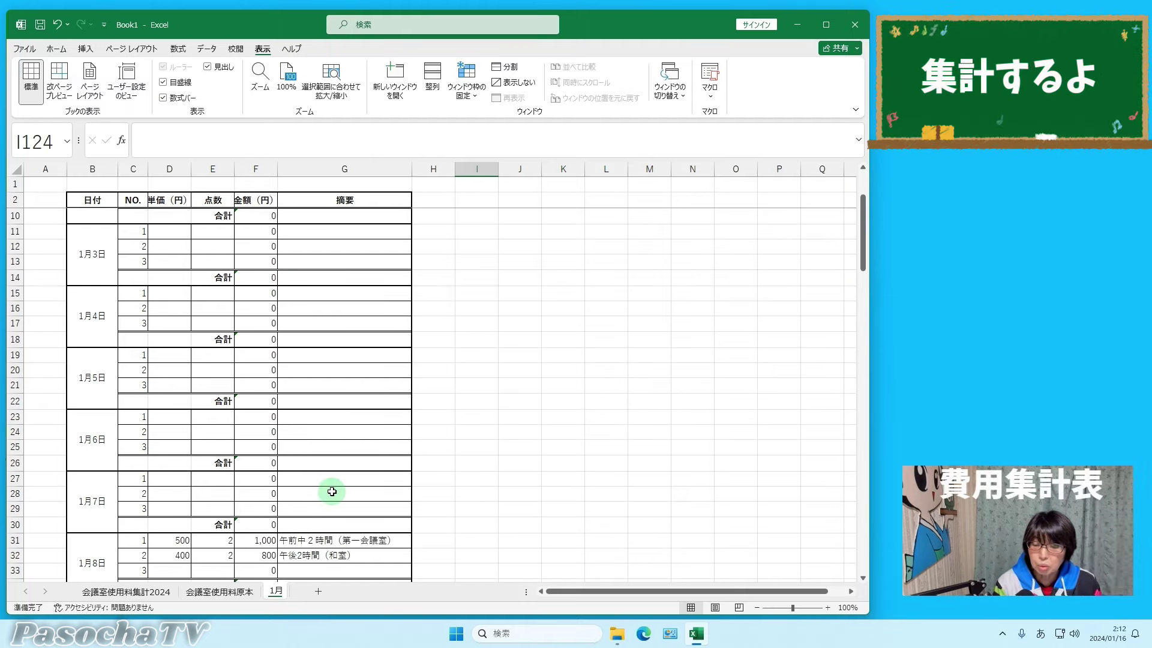
{"action": "left_click", "coordinate": [116, 591]}
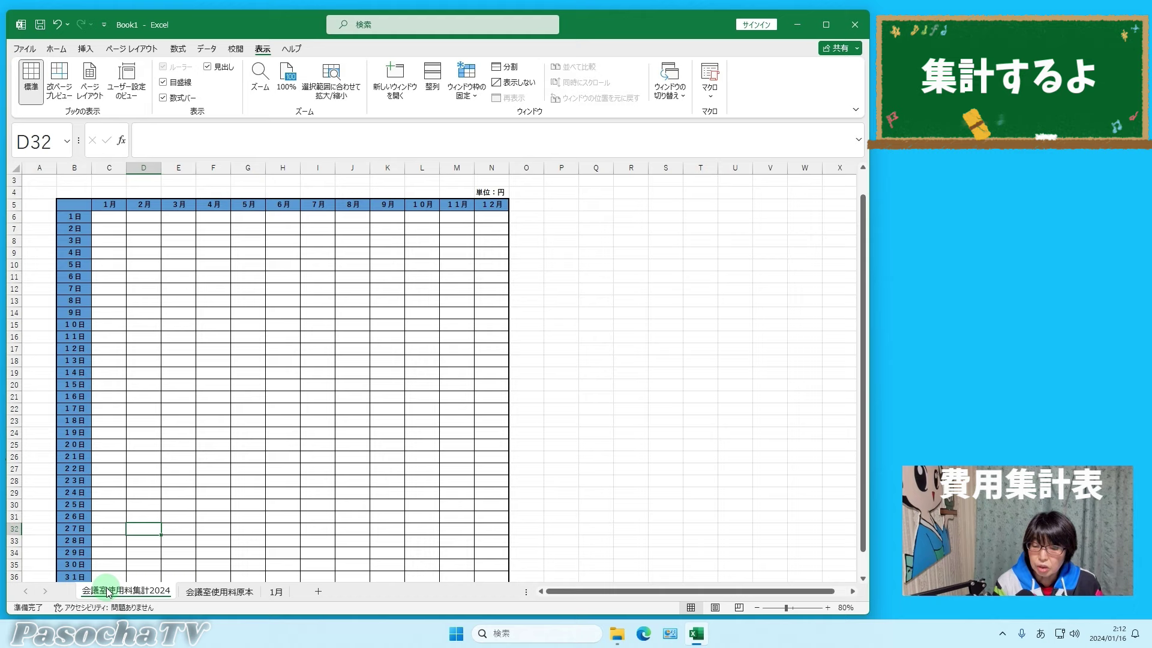
{"action": "scroll", "coordinate": [336, 373], "scroll_direction": "up", "scroll_amount": 1}
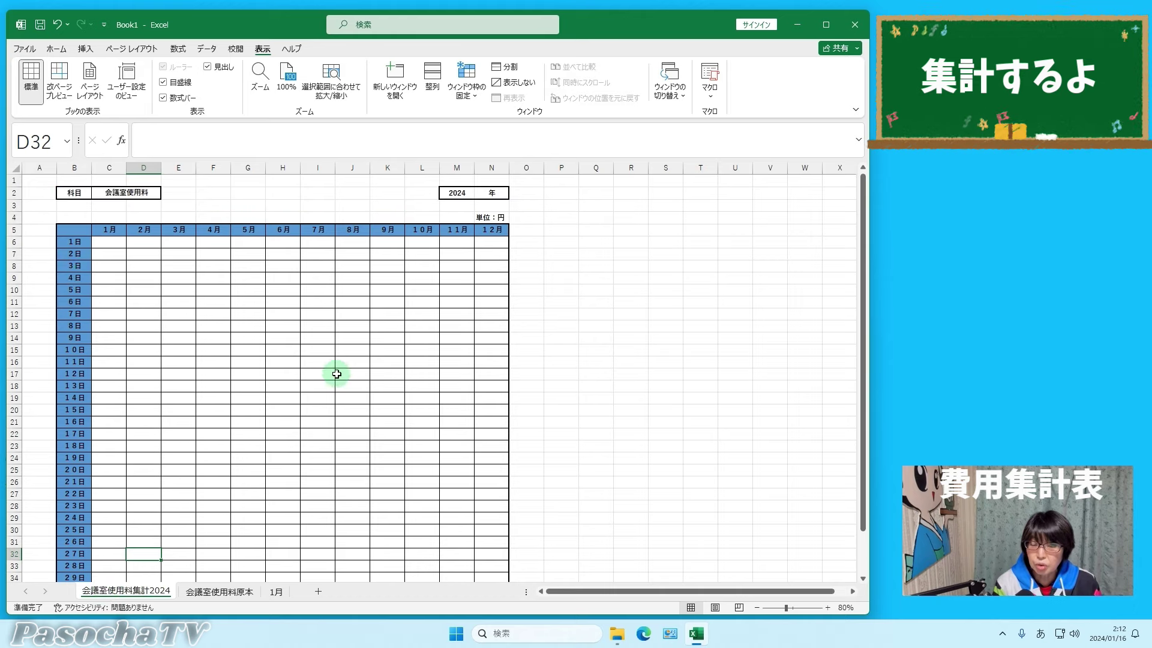
{"action": "left_click_drag", "start_coordinate": [862, 393], "coordinate": [859, 314]}
{"action": "key", "text": "ctrl+Page_Down"}
{"action": "key", "text": "ctrl+Page_Down"}
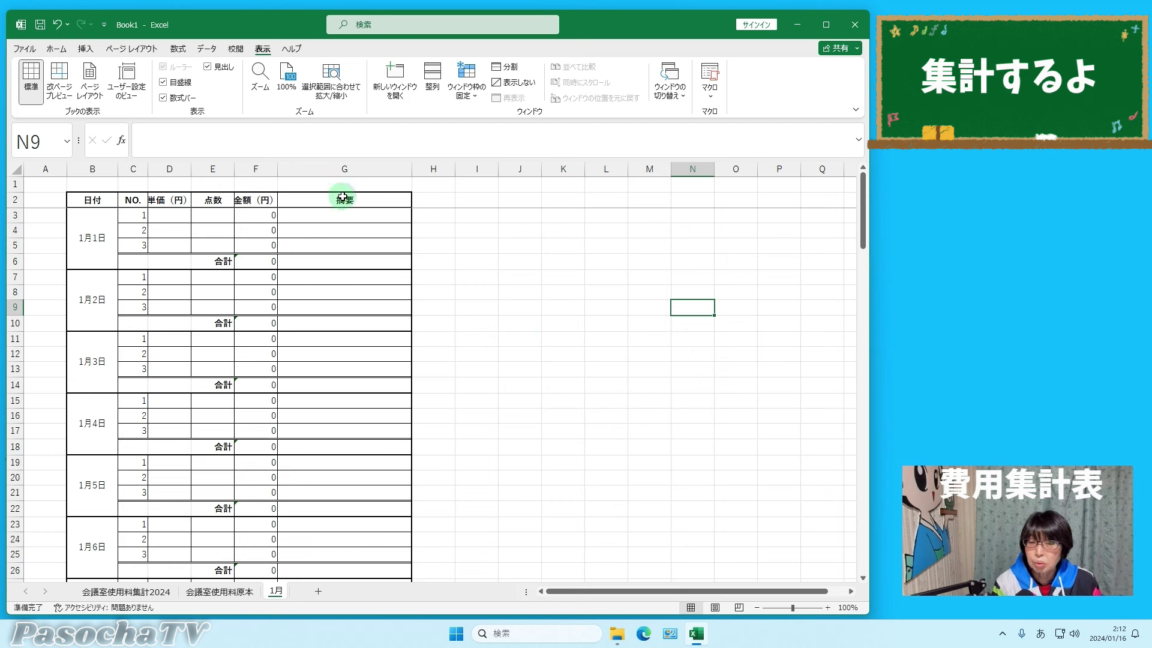
- Turn on filtering for the header row of the table on sheet 1月
{"action": "left_click", "coordinate": [215, 201]}
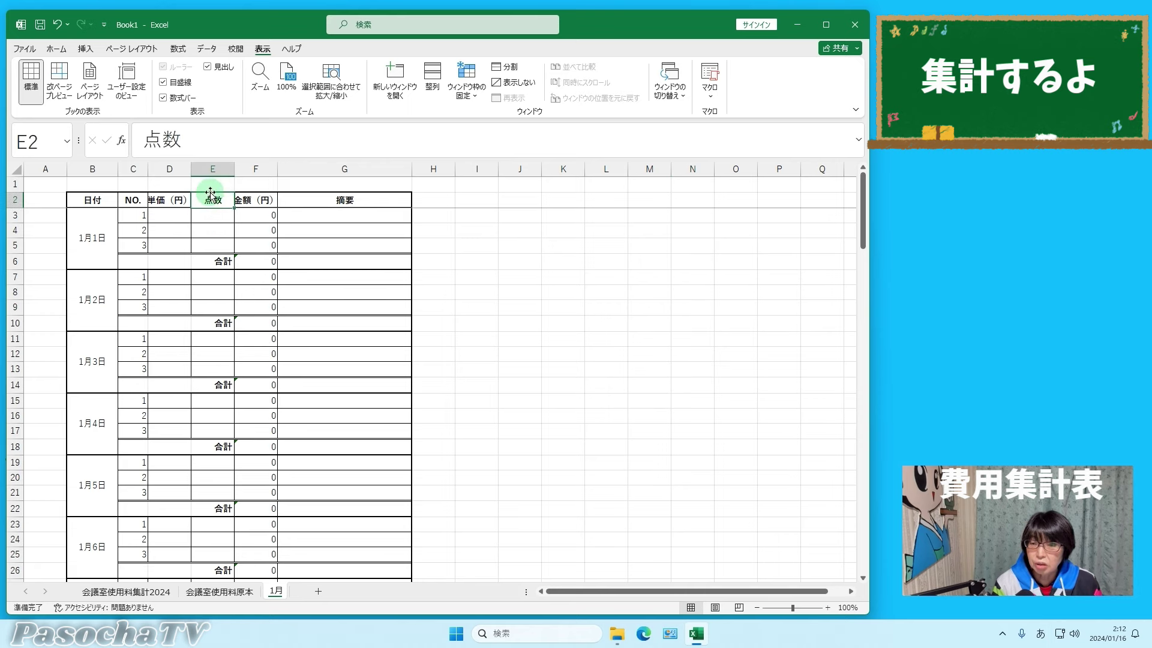
{"action": "left_click", "coordinate": [206, 49]}
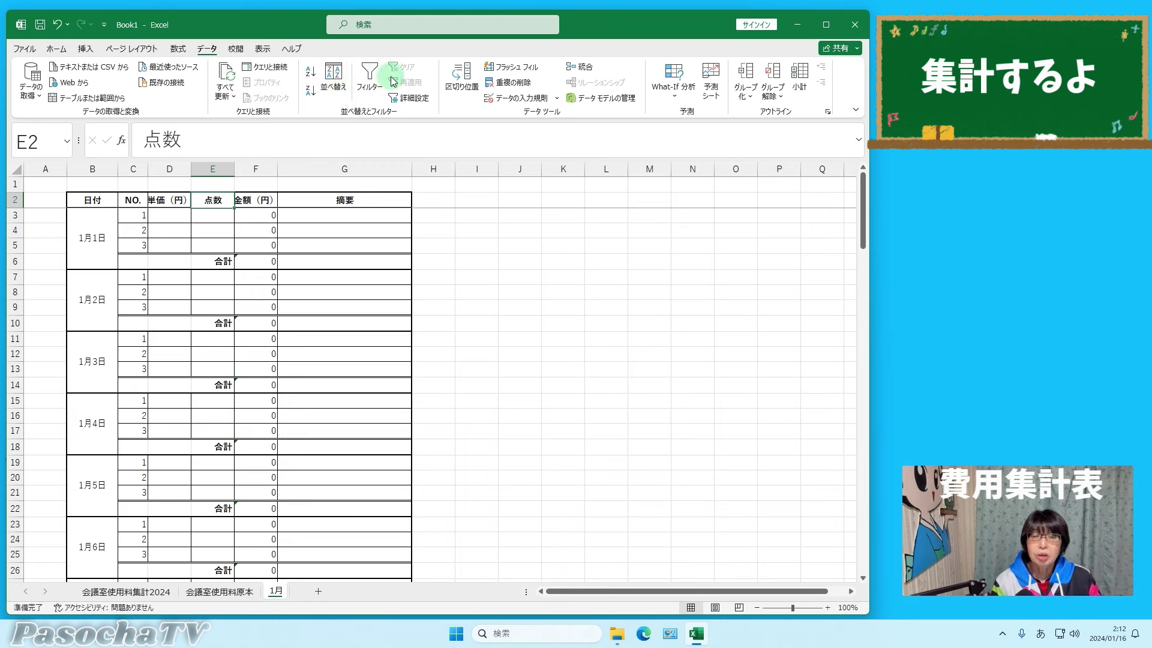
{"action": "left_click", "coordinate": [372, 72]}
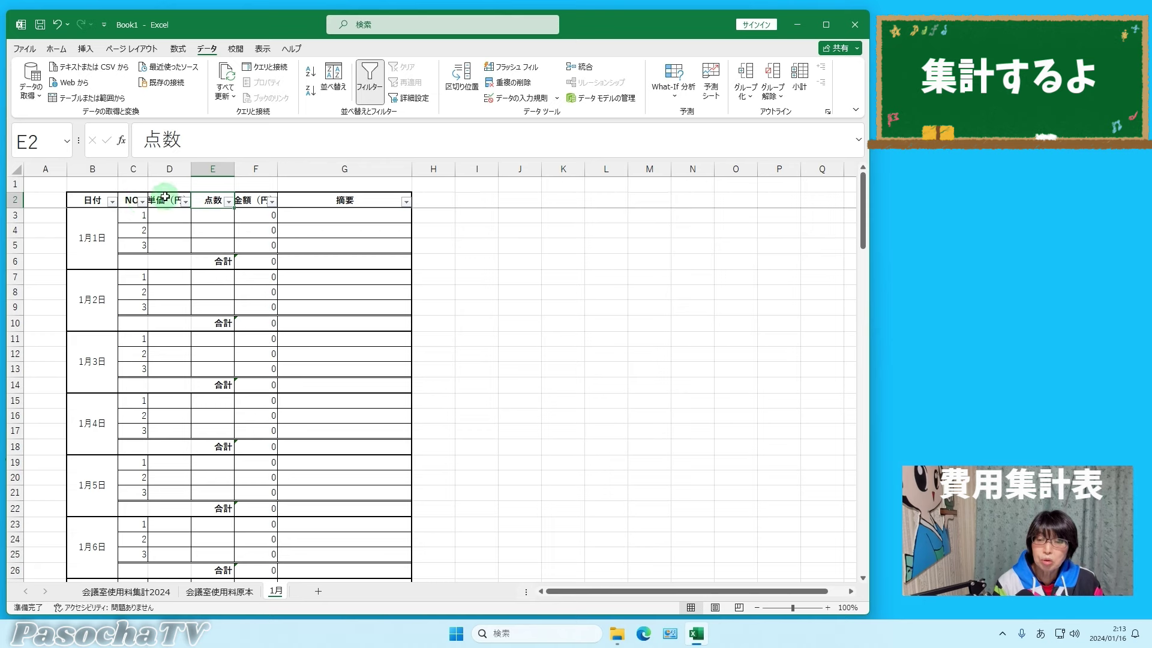
- Filter the 点数 column of sheet 1月 so only the 合計 rows are shown
{"action": "left_click", "coordinate": [229, 203]}
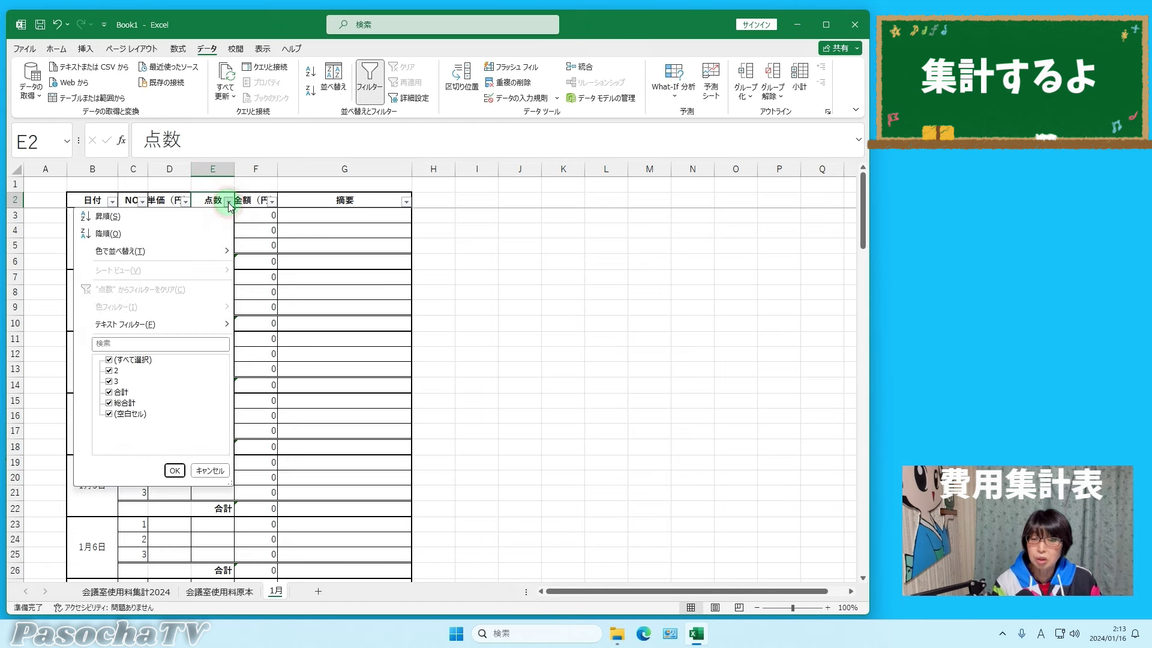
{"action": "left_click", "coordinate": [164, 366]}
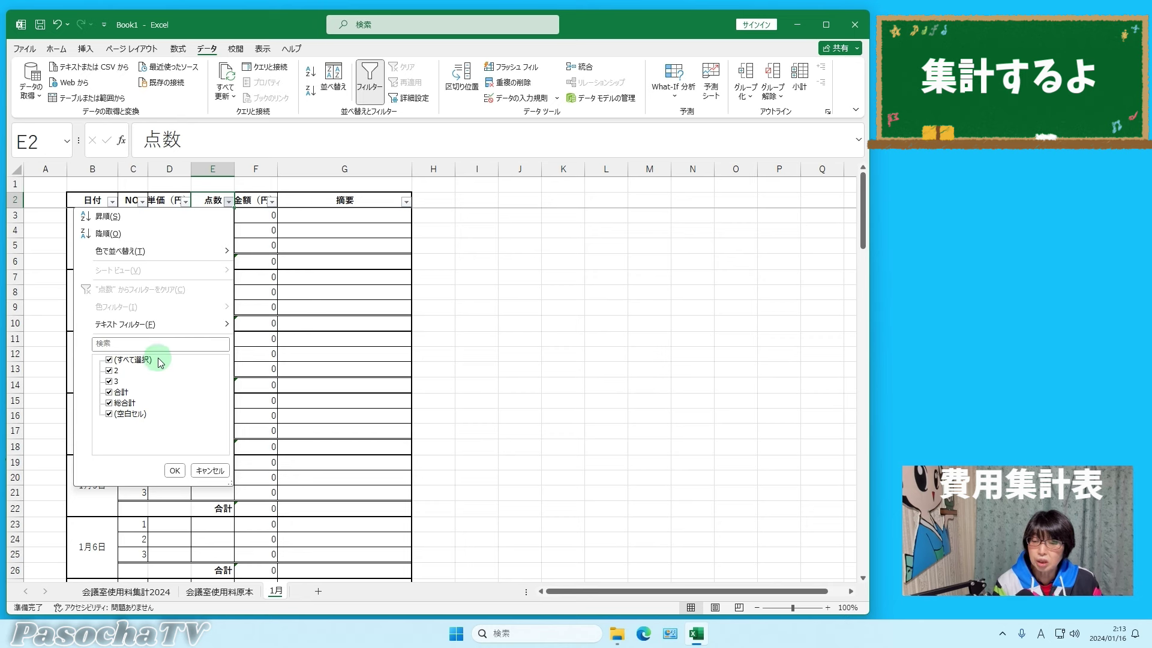
{"action": "left_click", "coordinate": [108, 361]}
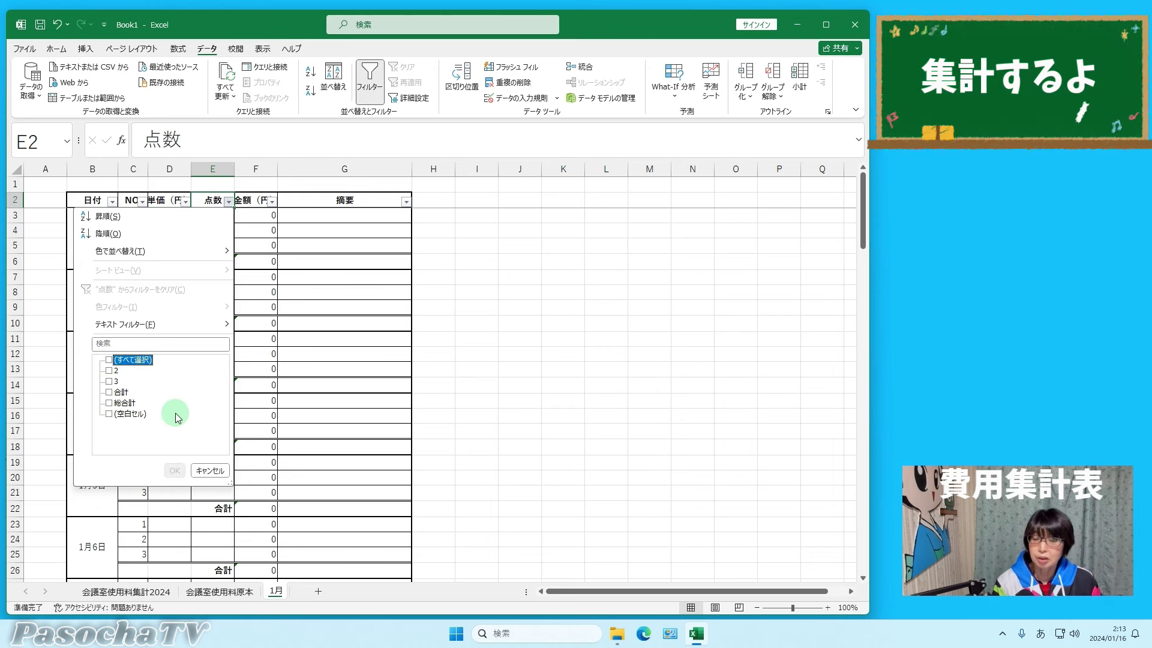
{"action": "left_click", "coordinate": [108, 392]}
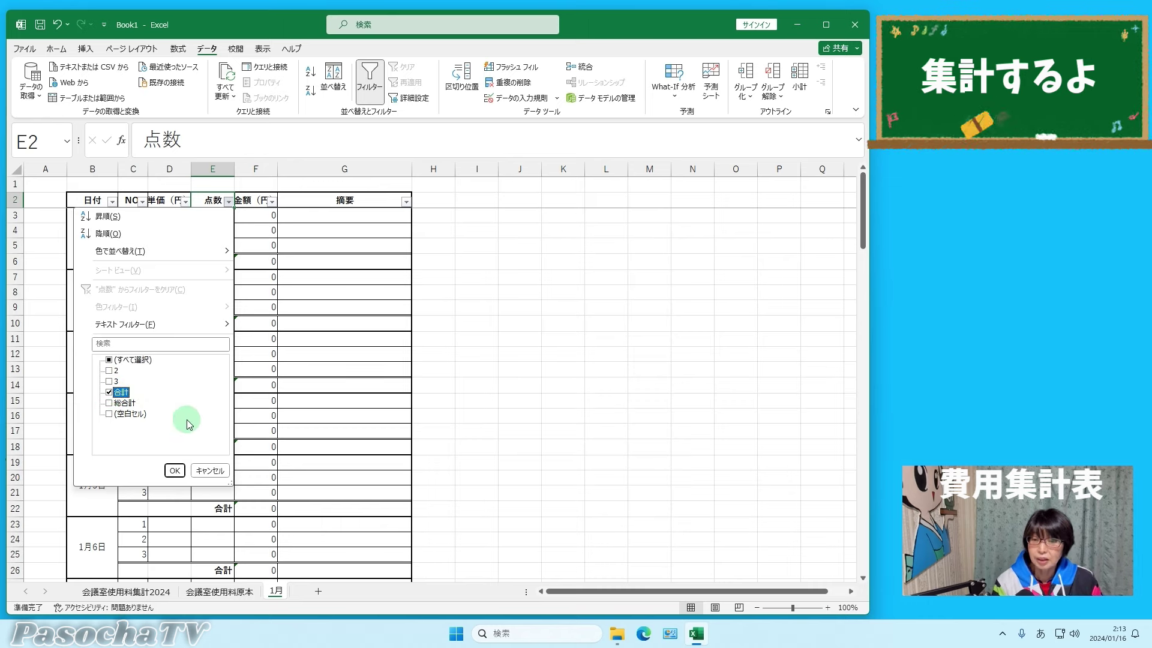
{"action": "left_click", "coordinate": [174, 470]}
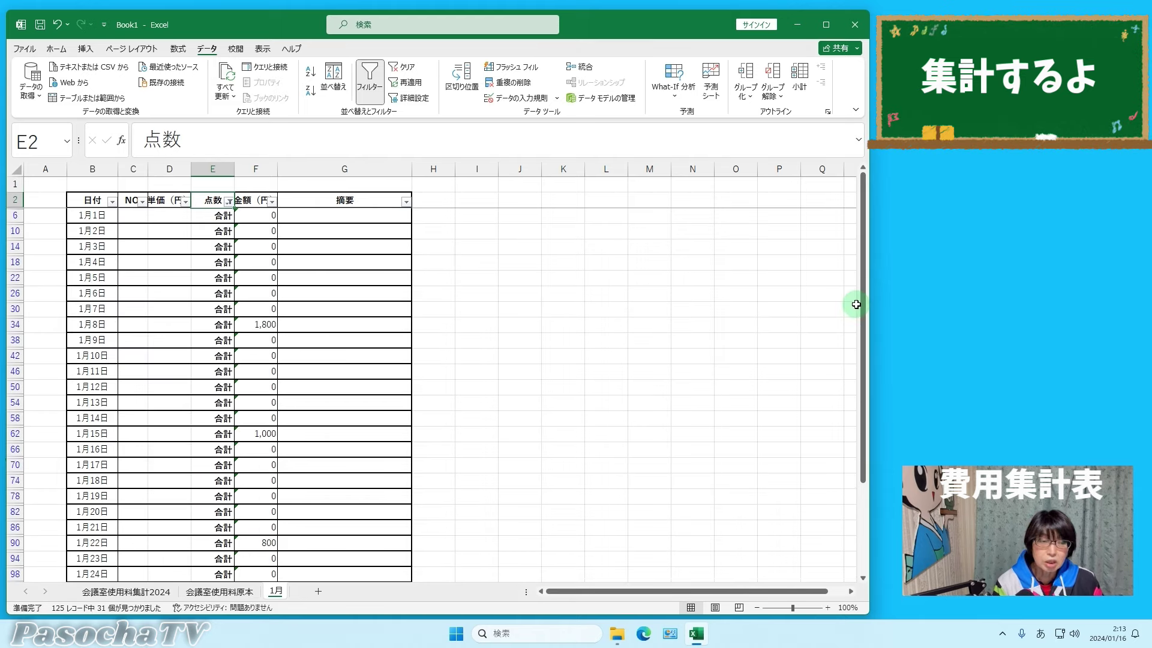
- Copy the filtered daily totals in the 金額（円） column from 1月1日 to 1月31日 (F6:F126)
{"action": "mouse_move", "coordinate": [862, 284]}
{"action": "left_mouse_down"}
{"action": "mouse_move", "coordinate": [856, 387]}
{"action": "mouse_move", "coordinate": [850, 271]}
{"action": "left_mouse_up"}
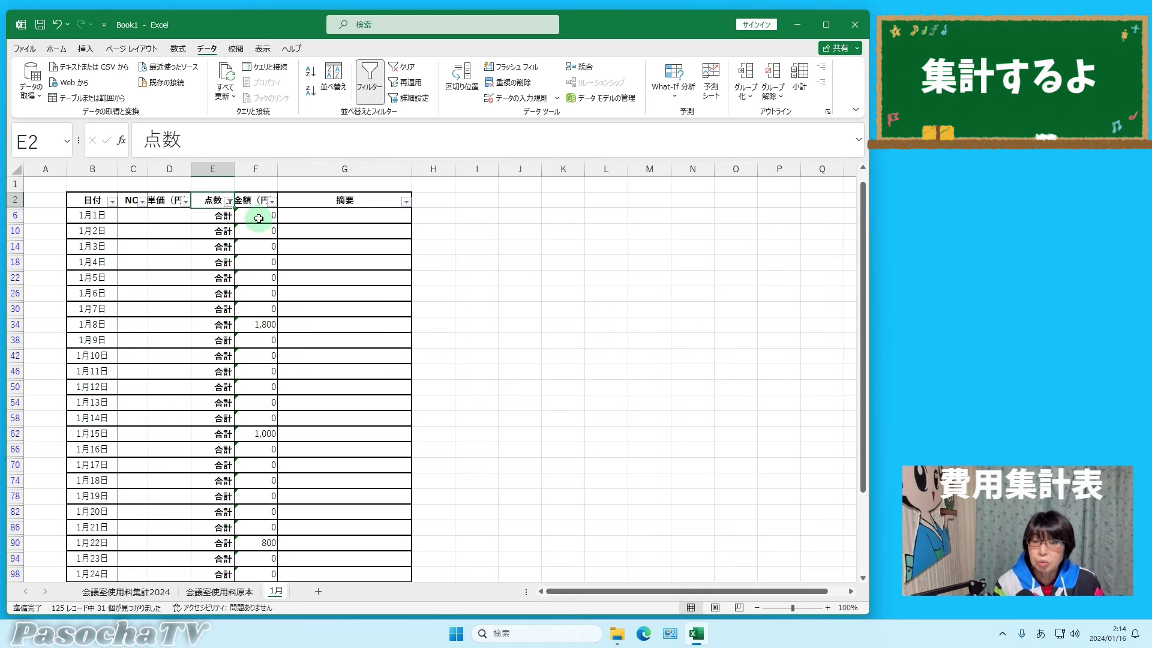
{"action": "left_click_drag", "start_coordinate": [258, 218], "coordinate": [260, 544]}
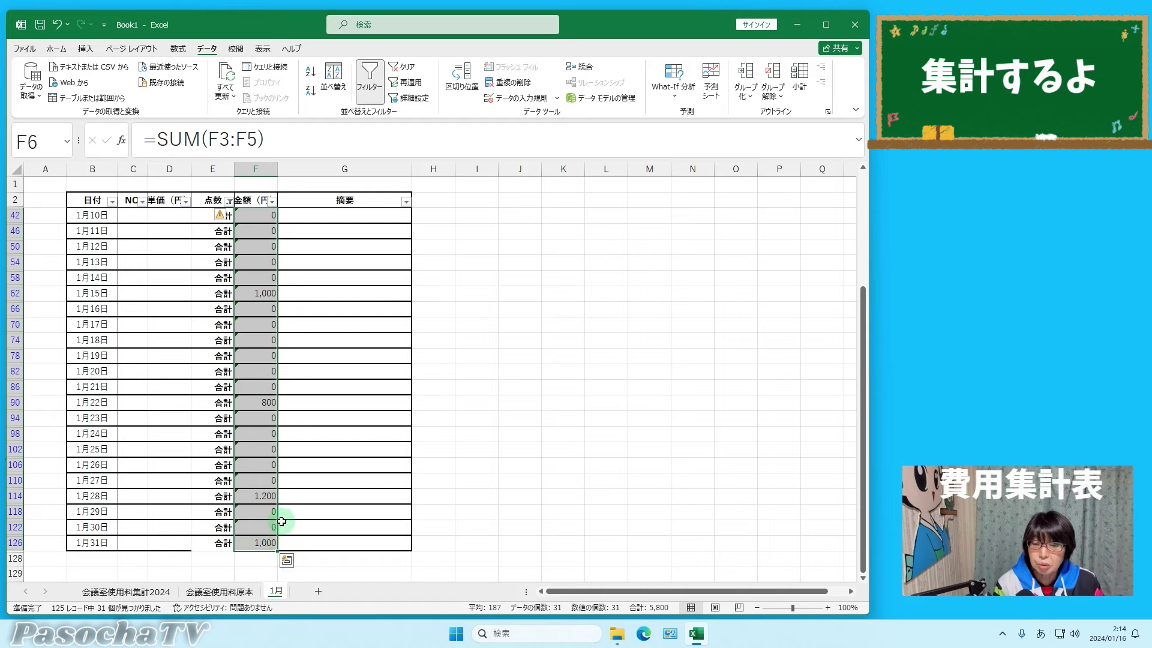
{"action": "left_click", "coordinate": [56, 48]}
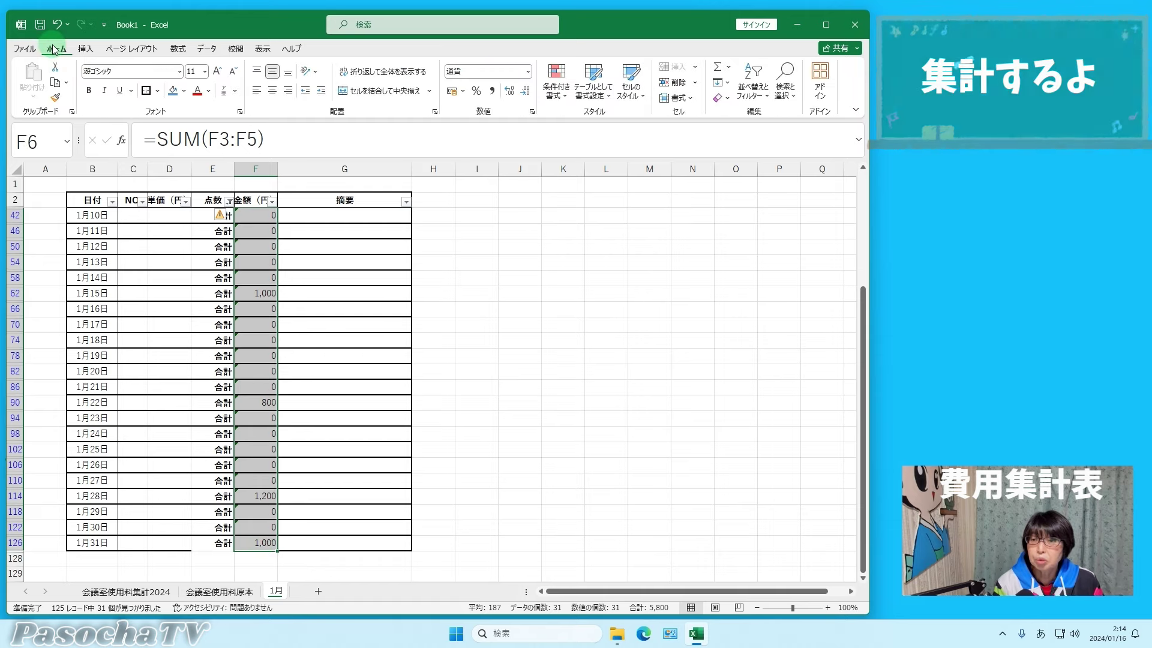
{"action": "left_click", "coordinate": [57, 84]}
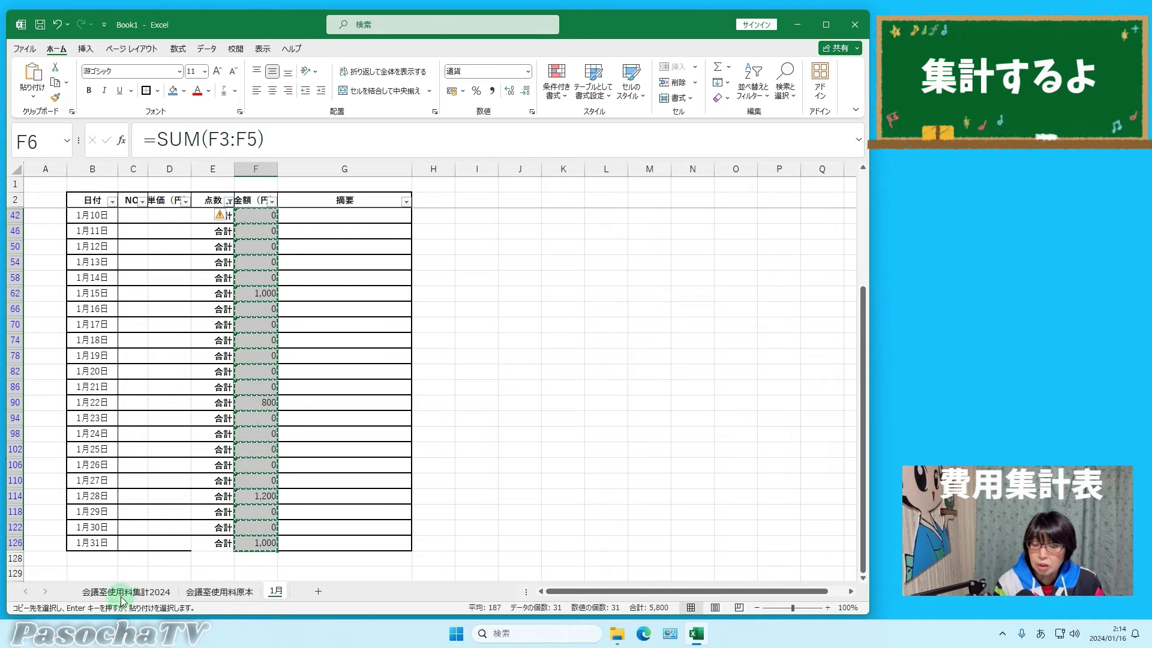
- Paste the copied daily totals as values only into the 1月 column of 会議室使用料集計2024, starting at C6
{"action": "left_click", "coordinate": [155, 596]}
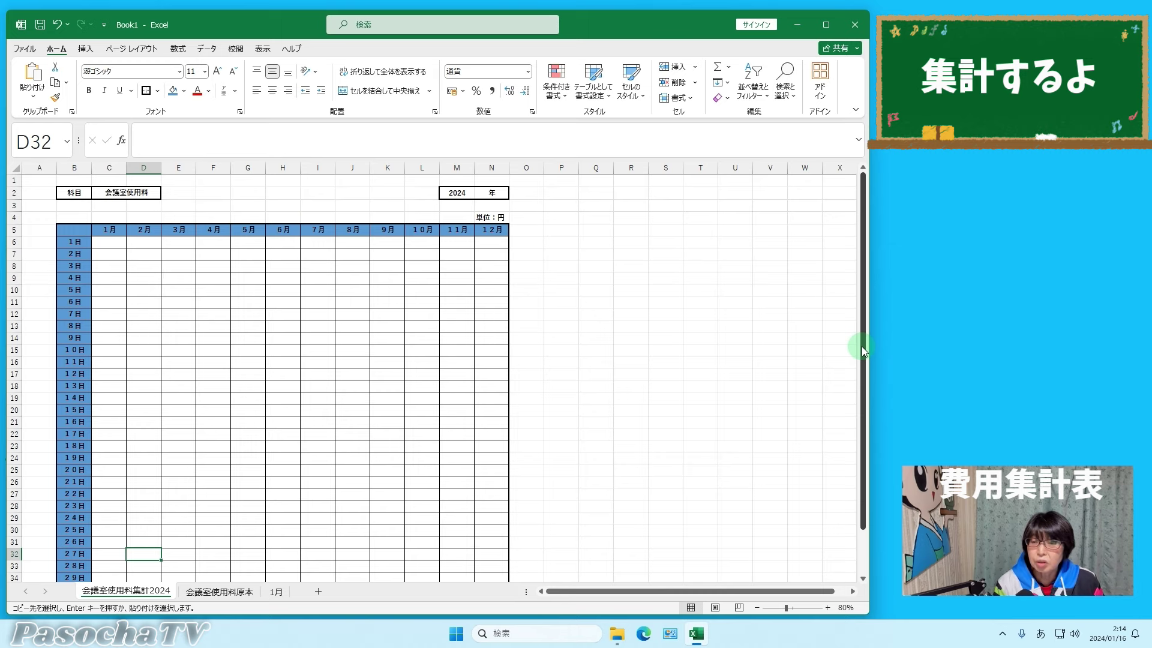
{"action": "scroll", "coordinate": [861, 346], "scroll_direction": "down", "scroll_amount": 1}
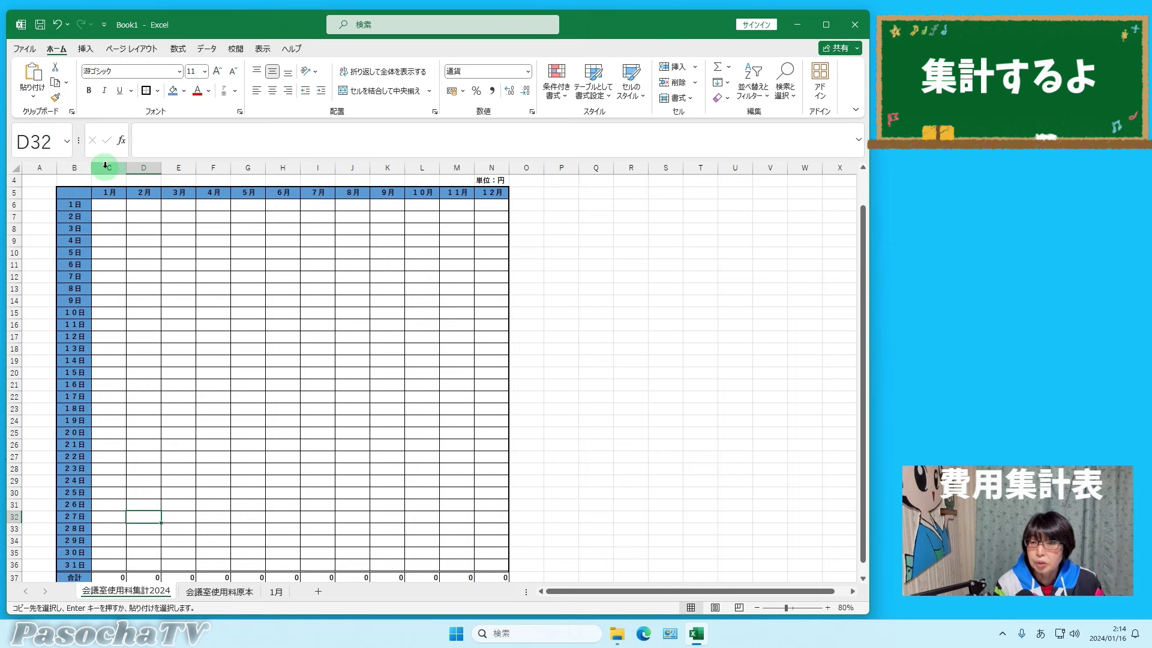
{"action": "left_click", "coordinate": [115, 206]}
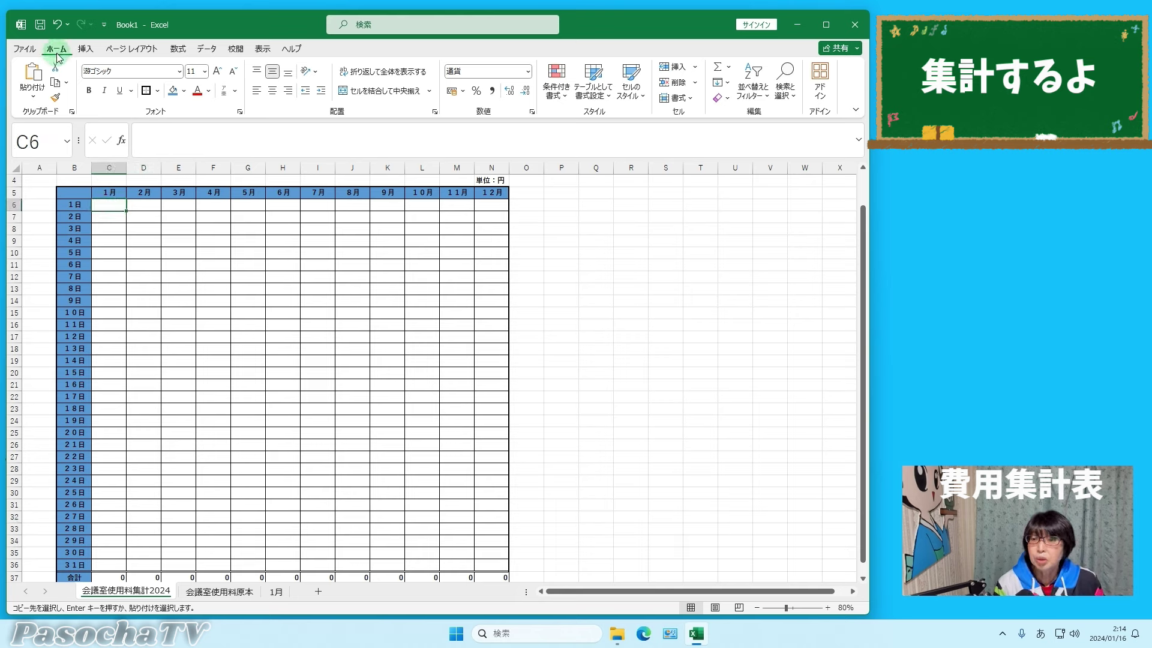
{"action": "left_click", "coordinate": [34, 101]}
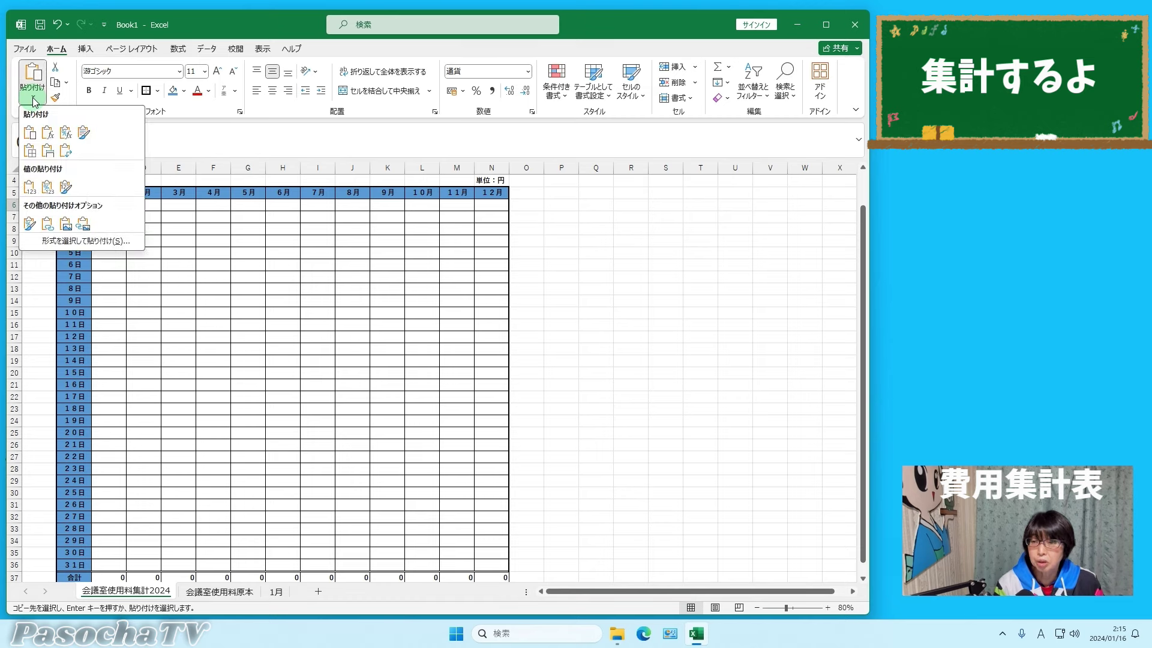
{"action": "left_click", "coordinate": [28, 189]}
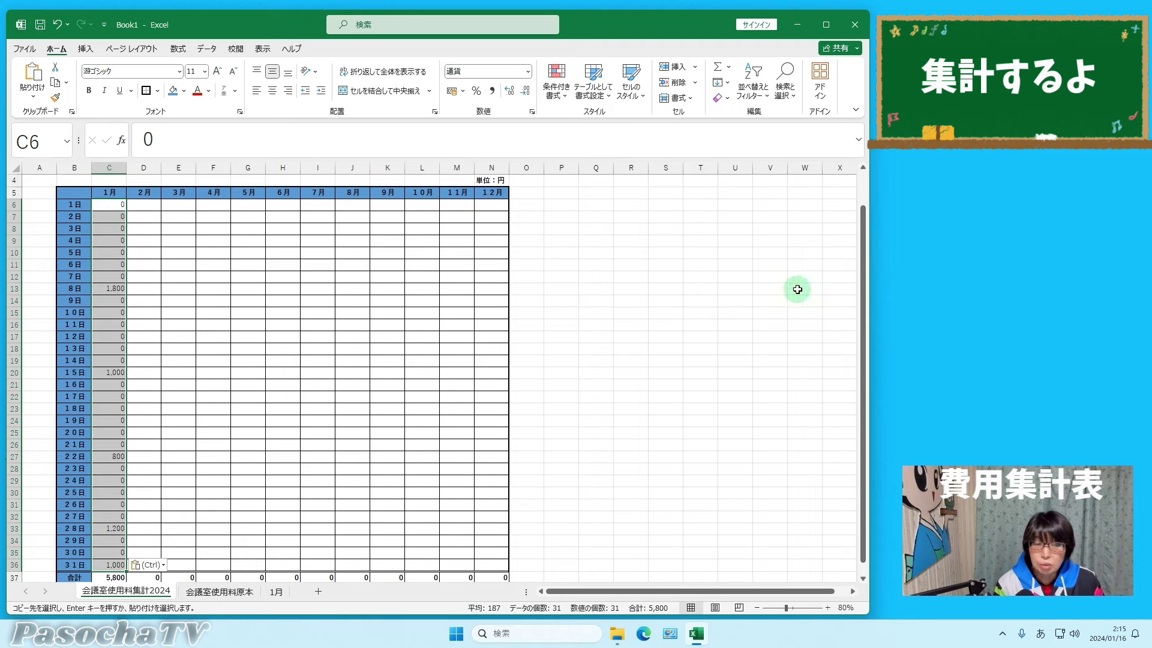
- Check the pasted daily amounts and the 合計 row in the 1月 column of the summary table
{"action": "scroll", "coordinate": [120, 498], "scroll_direction": "down", "scroll_amount": 2}
{"action": "scroll", "coordinate": [118, 499], "scroll_direction": "up", "scroll_amount": 2}
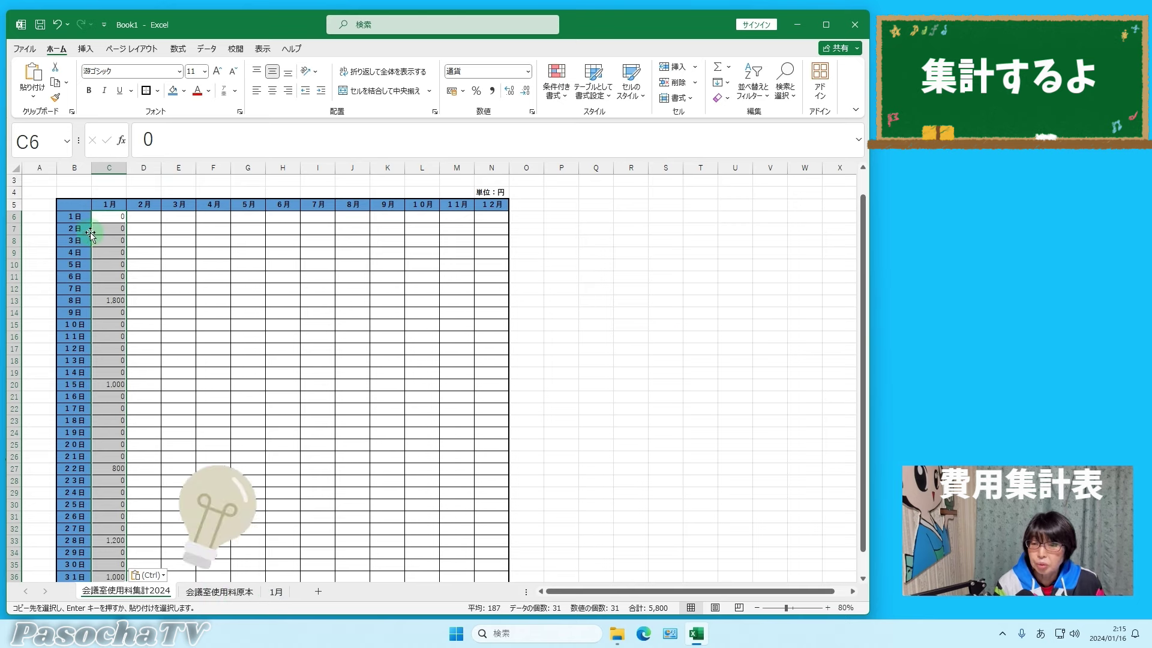
{"action": "scroll", "coordinate": [123, 315], "scroll_direction": "down", "scroll_amount": 2}
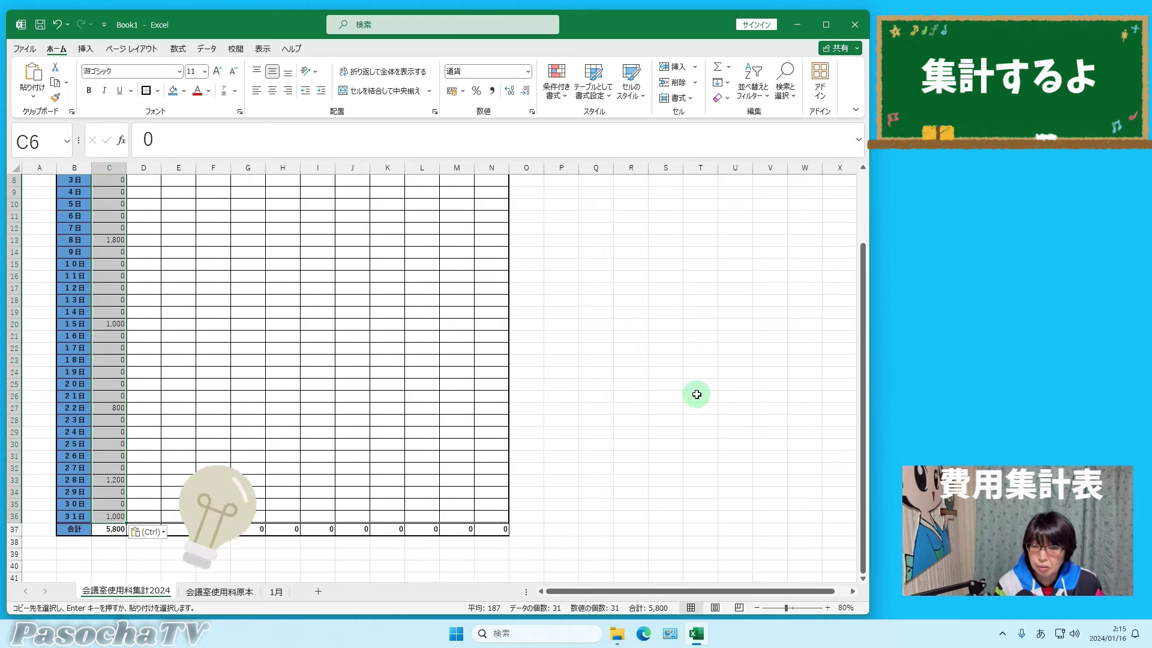
{"action": "scroll", "coordinate": [274, 306], "scroll_direction": "up", "scroll_amount": 2}
{"action": "key", "text": "ctrl+v"}
{"action": "left_click", "coordinate": [111, 227]}
{"action": "left_click", "coordinate": [109, 251]}
{"action": "left_click", "coordinate": [111, 267]}
{"action": "left_click", "coordinate": [113, 299]}
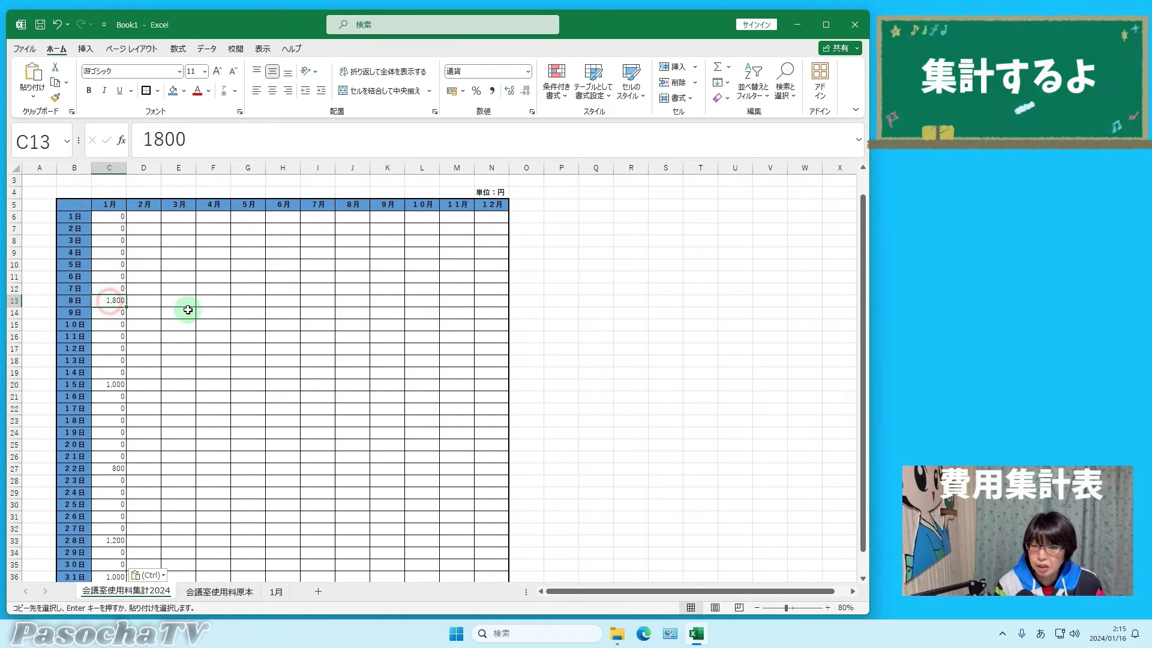
{"action": "left_click", "coordinate": [602, 371]}
{"action": "scroll", "coordinate": [137, 573], "scroll_direction": "down", "scroll_amount": 1}
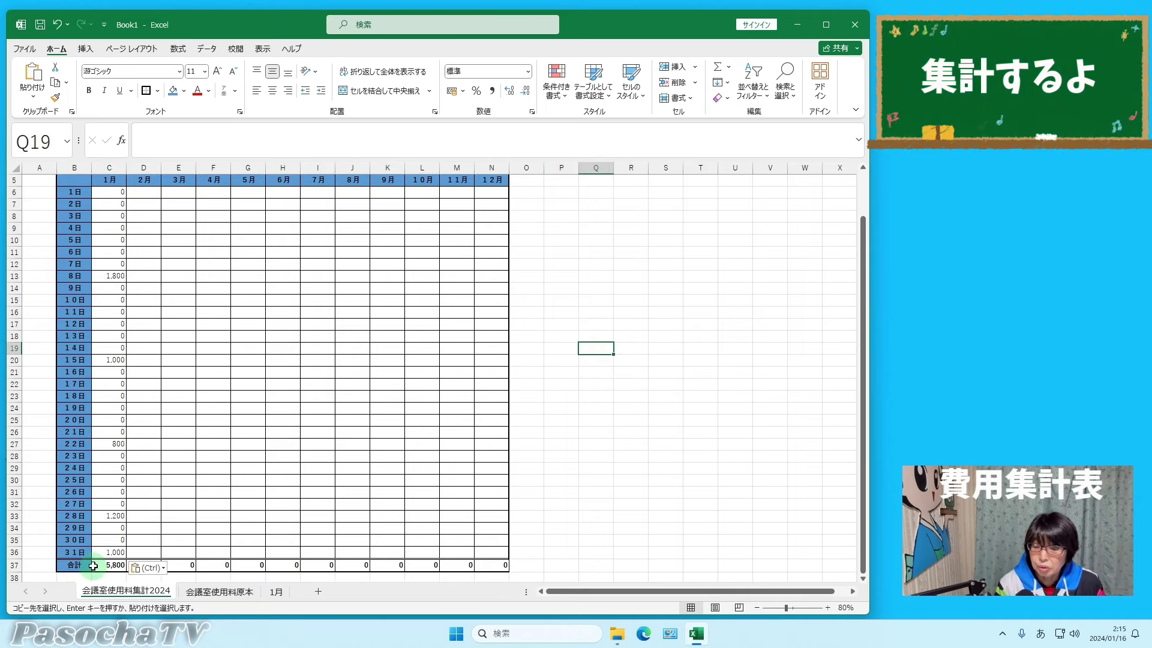
- Cancel the pending copy on sheet 1月 and clear the filter from the 点数 column
{"action": "left_click", "coordinate": [276, 591]}
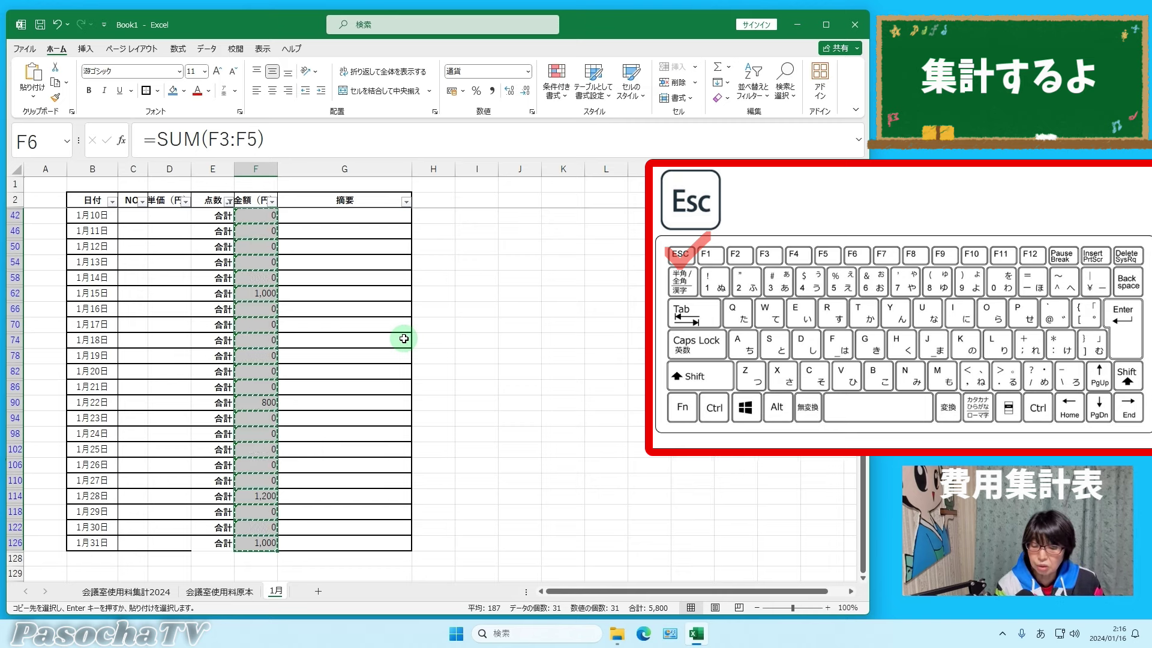
{"action": "key", "text": "Escape"}
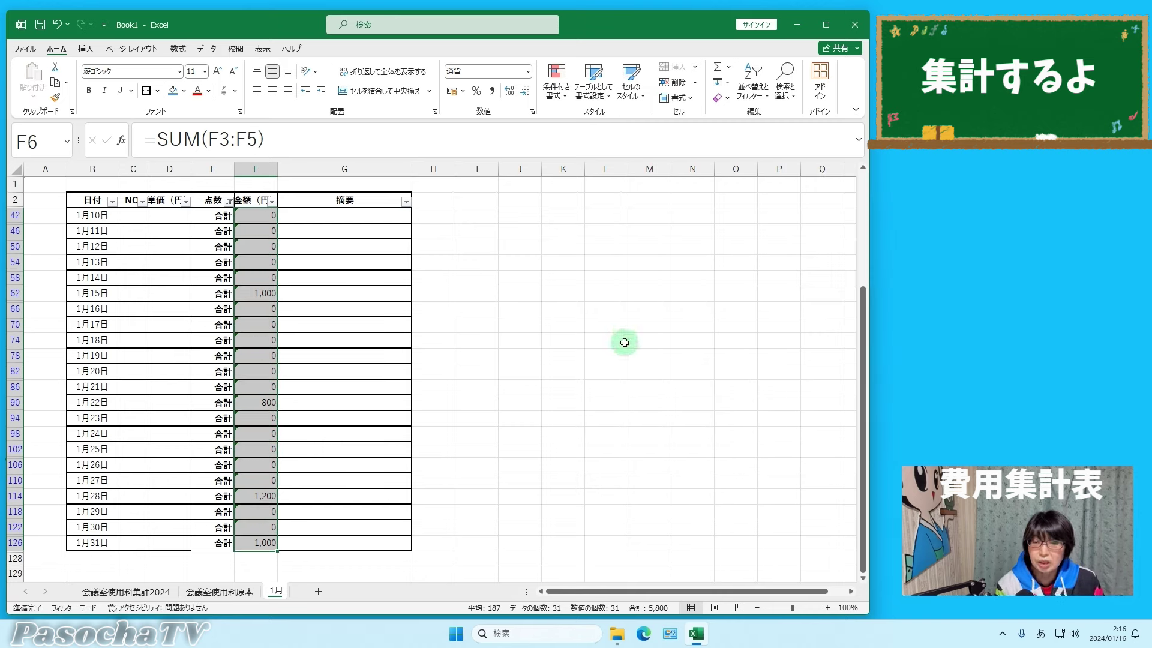
{"action": "left_click", "coordinate": [476, 356]}
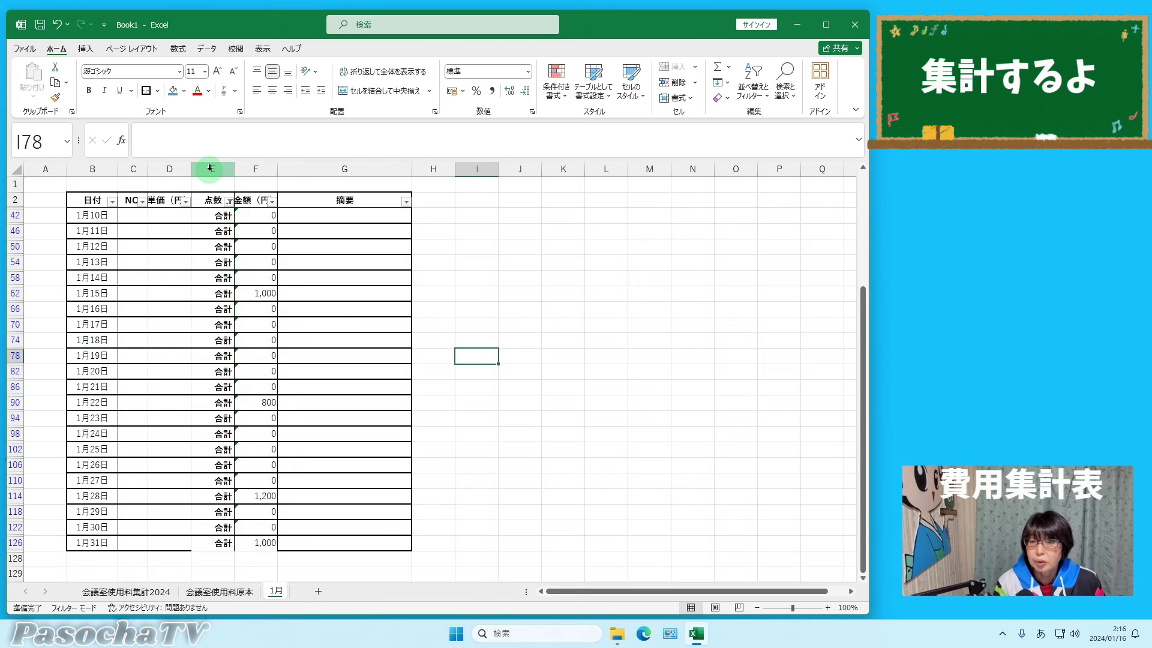
{"action": "left_click", "coordinate": [228, 202]}
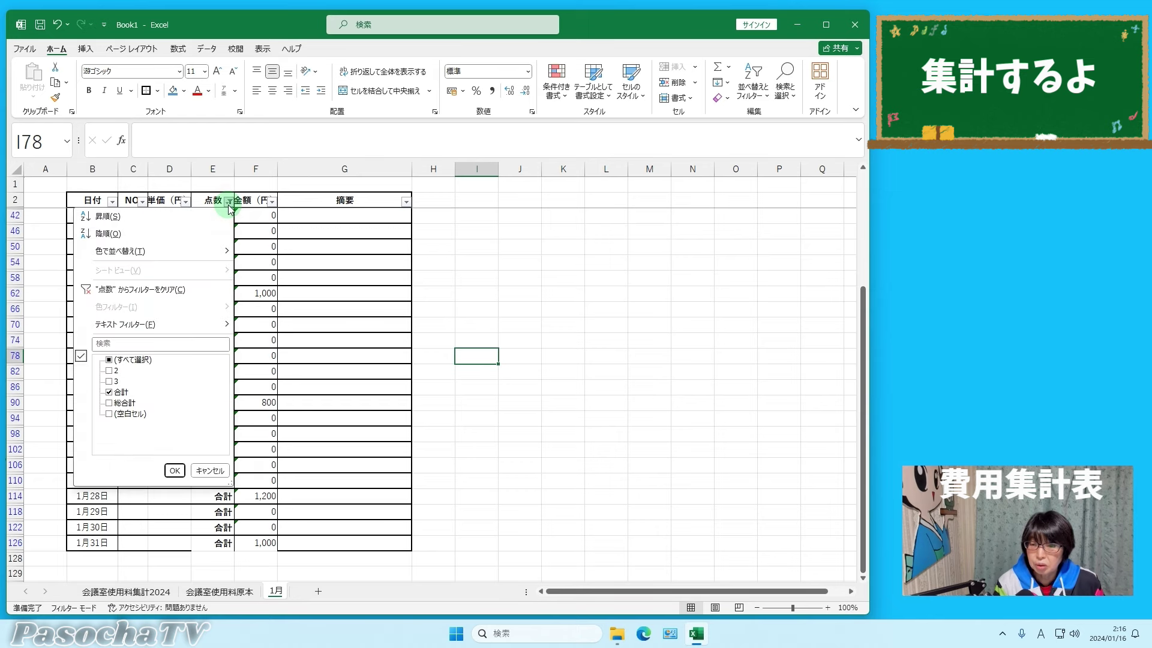
{"action": "left_click", "coordinate": [159, 291]}
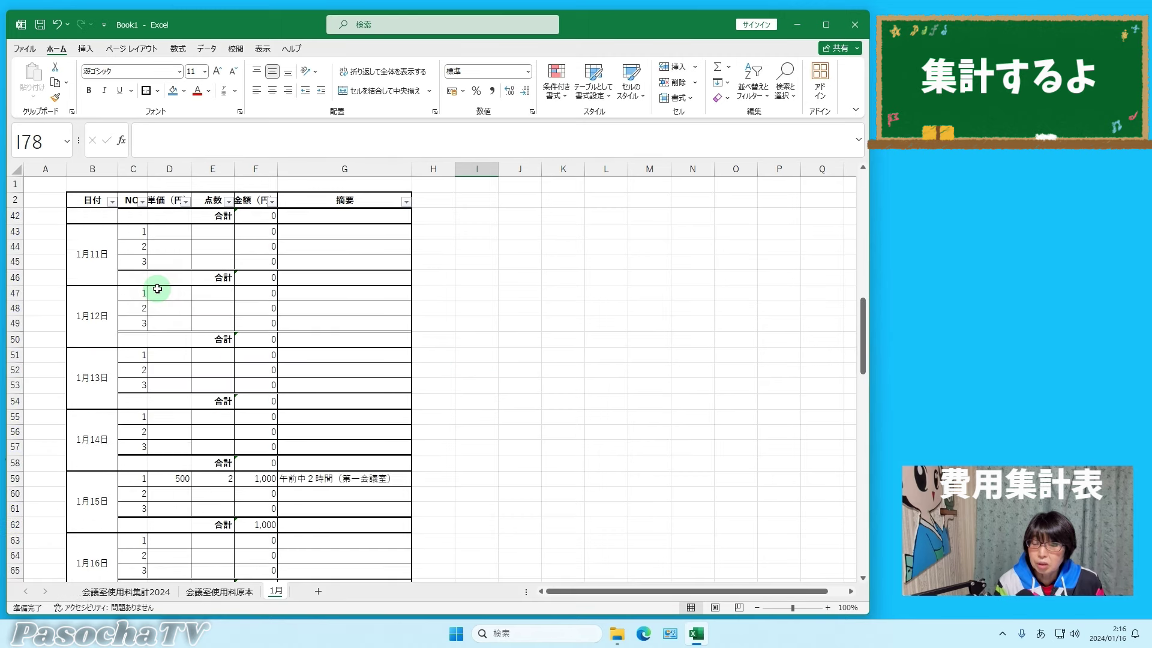
{"action": "left_click_drag", "start_coordinate": [861, 315], "coordinate": [864, 527]}
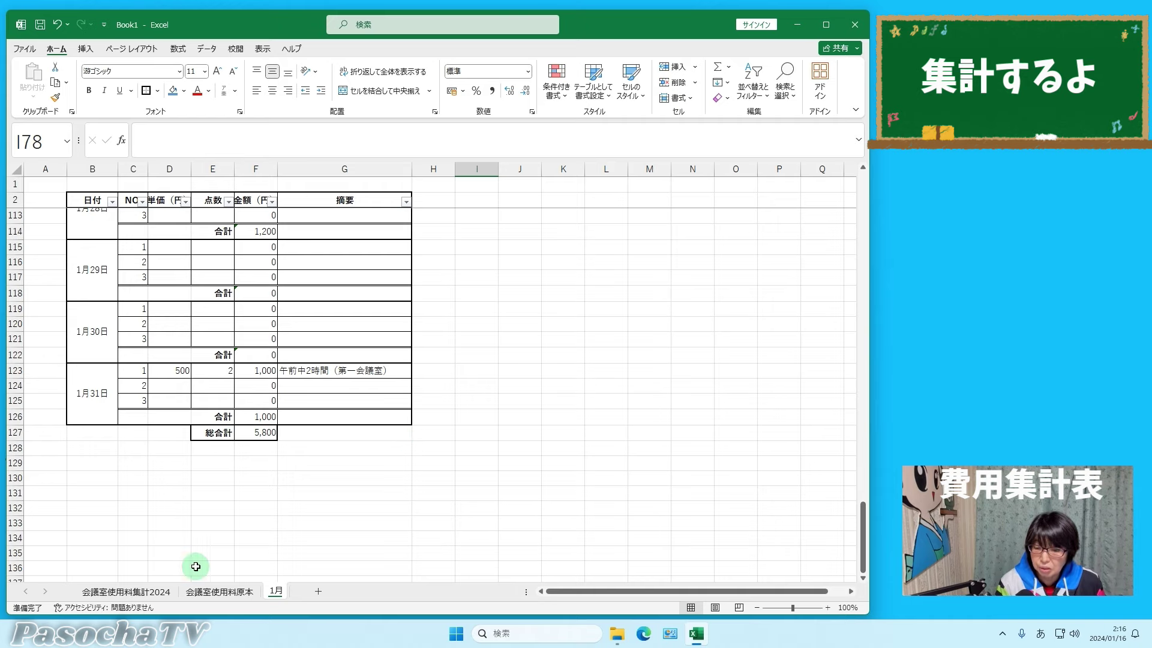
- Duplicate the template sheet 会議室使用料原本 and place the copy after sheet 1月
{"action": "left_click", "coordinate": [127, 591]}
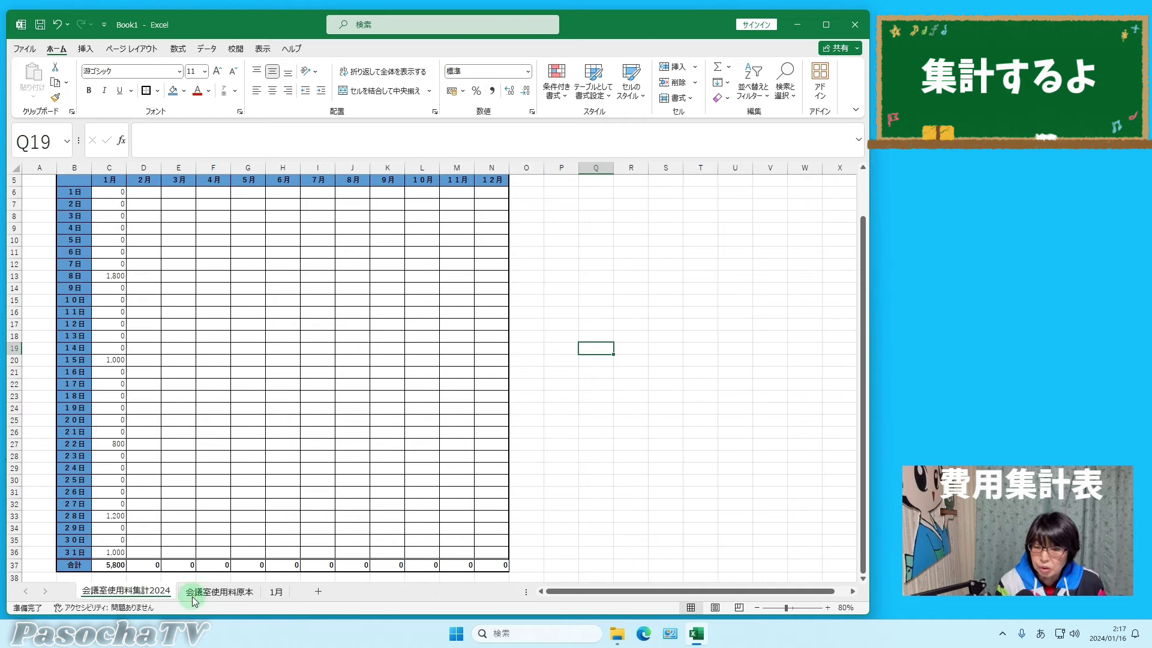
{"action": "scroll", "coordinate": [578, 455], "scroll_direction": "up", "scroll_amount": 1}
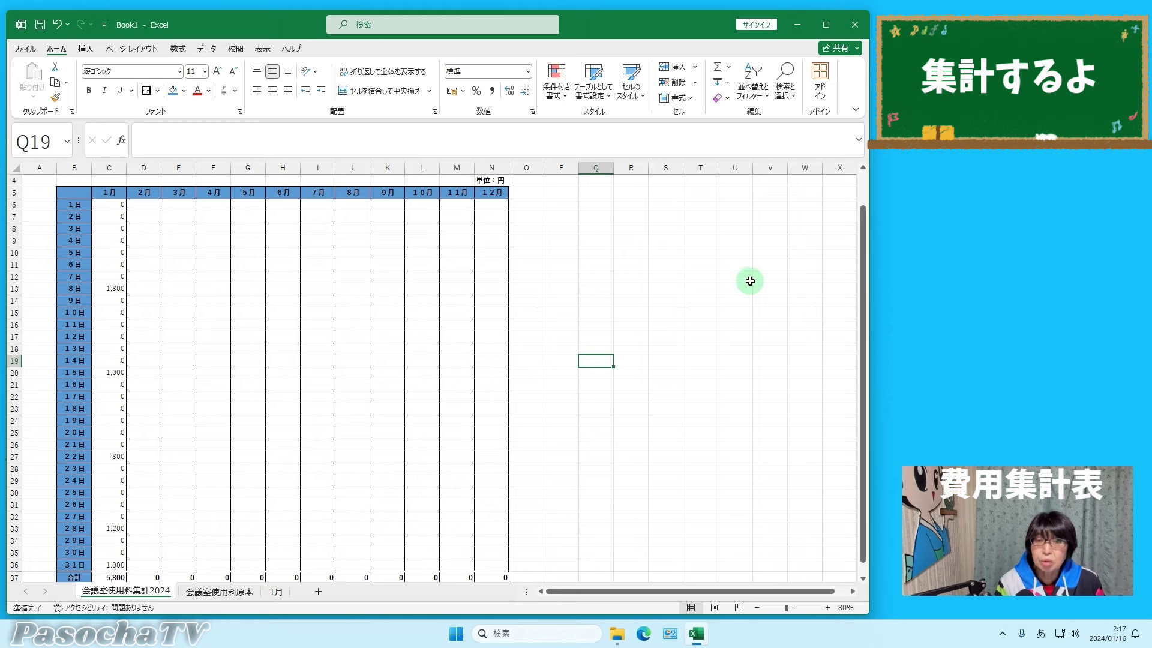
{"action": "left_click", "coordinate": [208, 599]}
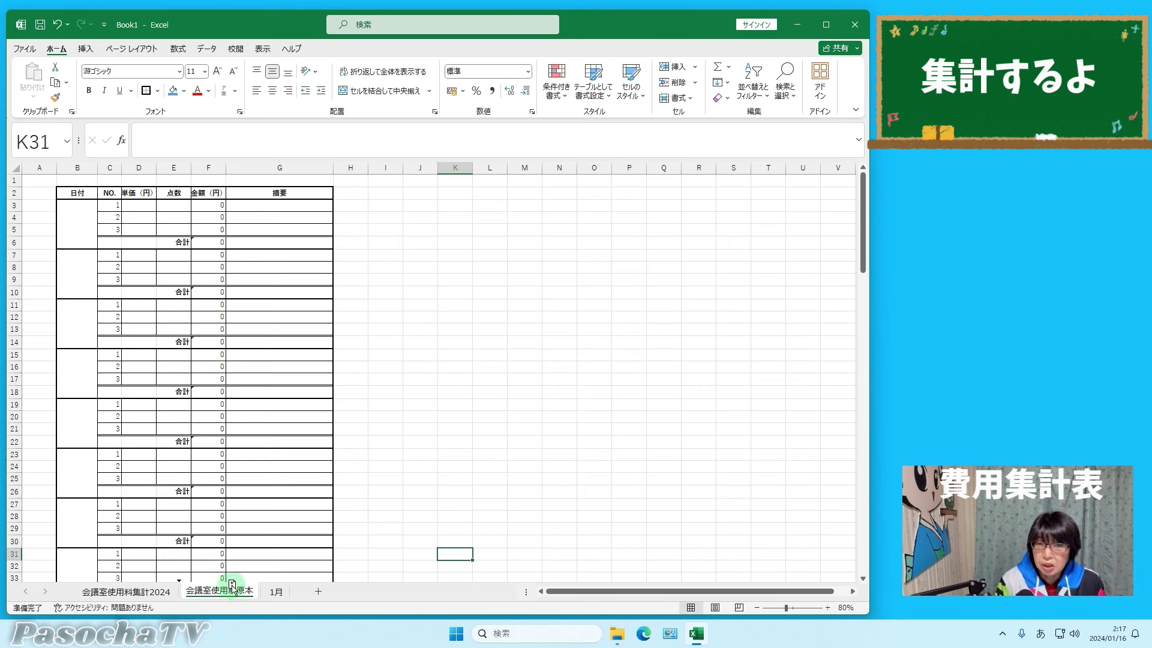
{"action": "left_click_drag", "start_coordinate": [251, 584], "coordinate": [294, 588]}
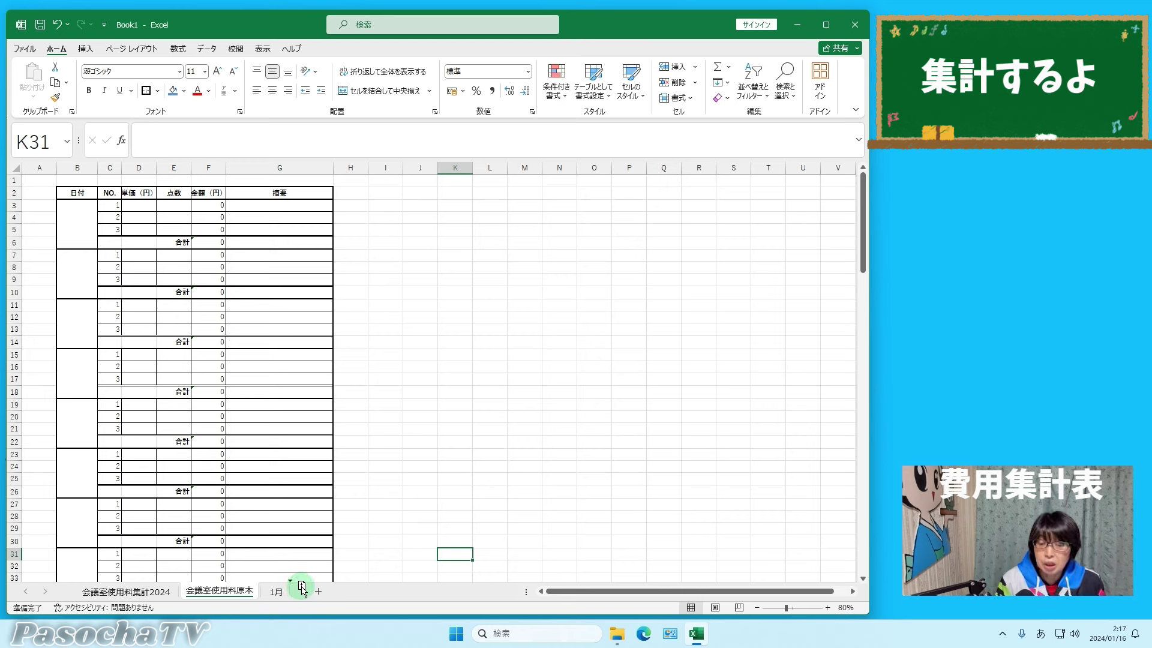
{"action": "left_click_drag", "start_coordinate": [302, 589], "coordinate": [302, 589]}
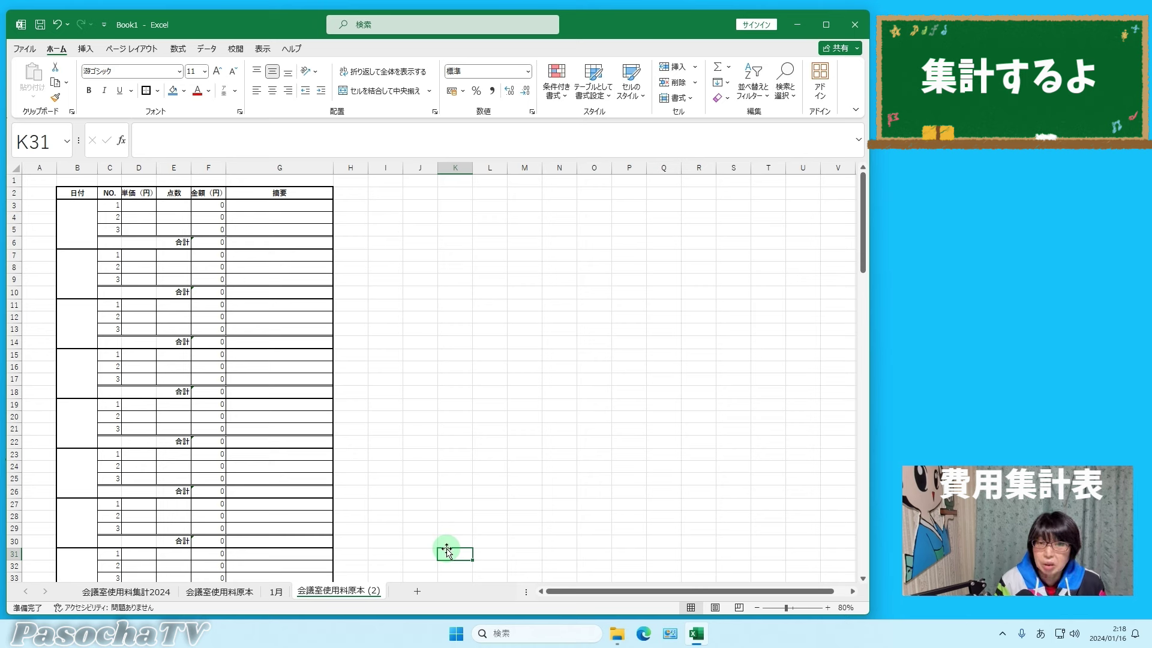
{"action": "left_click", "coordinate": [353, 594]}
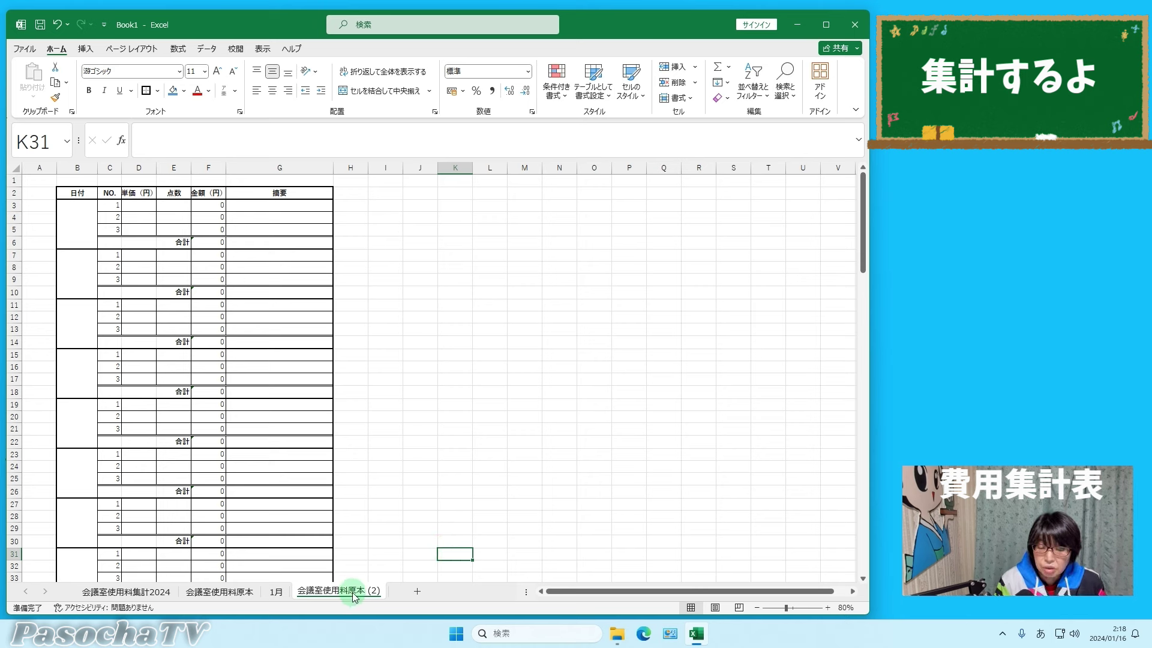
{"action": "left_click", "coordinate": [318, 594]}
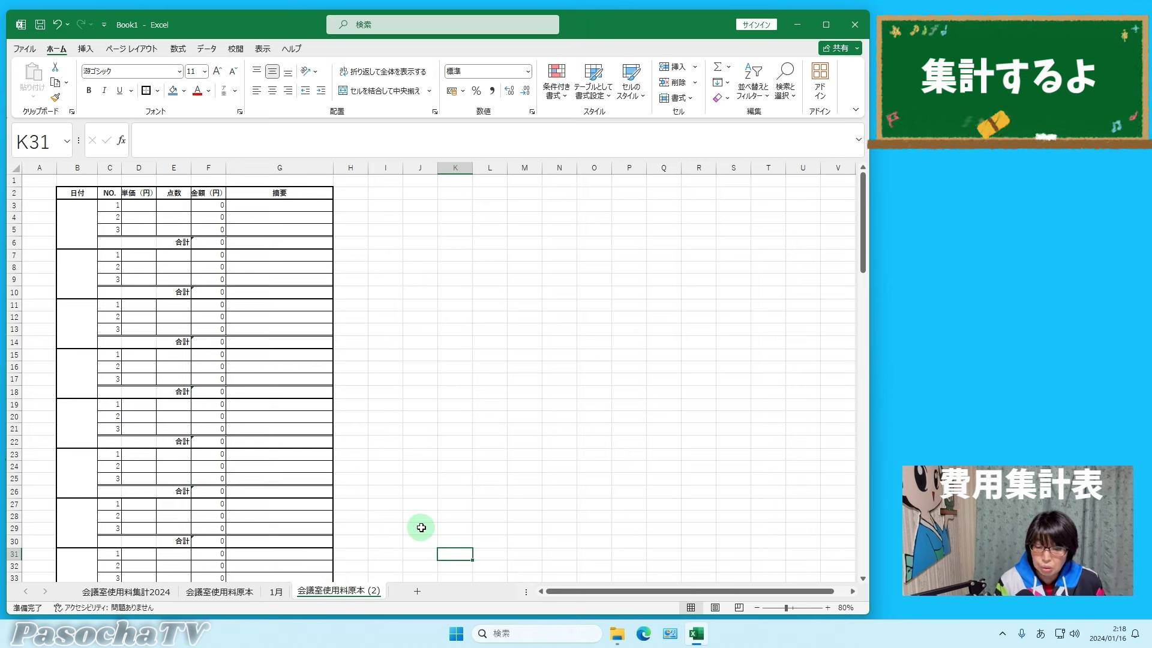
- Rename the duplicated template sheet as 2月
{"action": "double_click", "coordinate": [340, 591]}
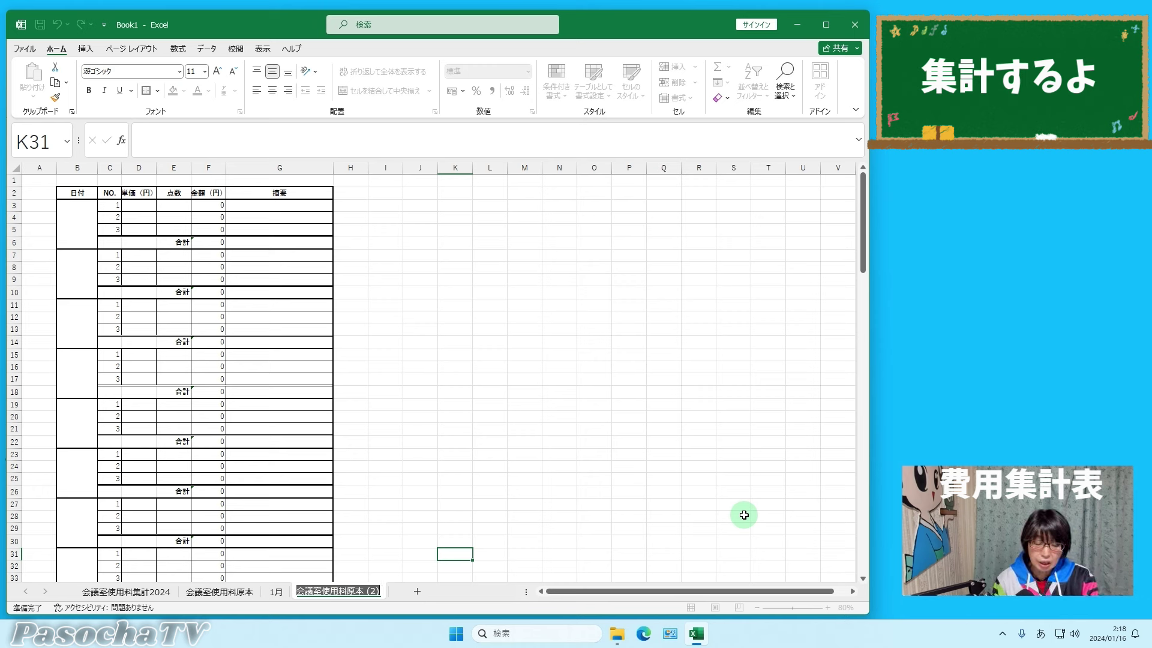
{"action": "key", "text": "BackSpace"}
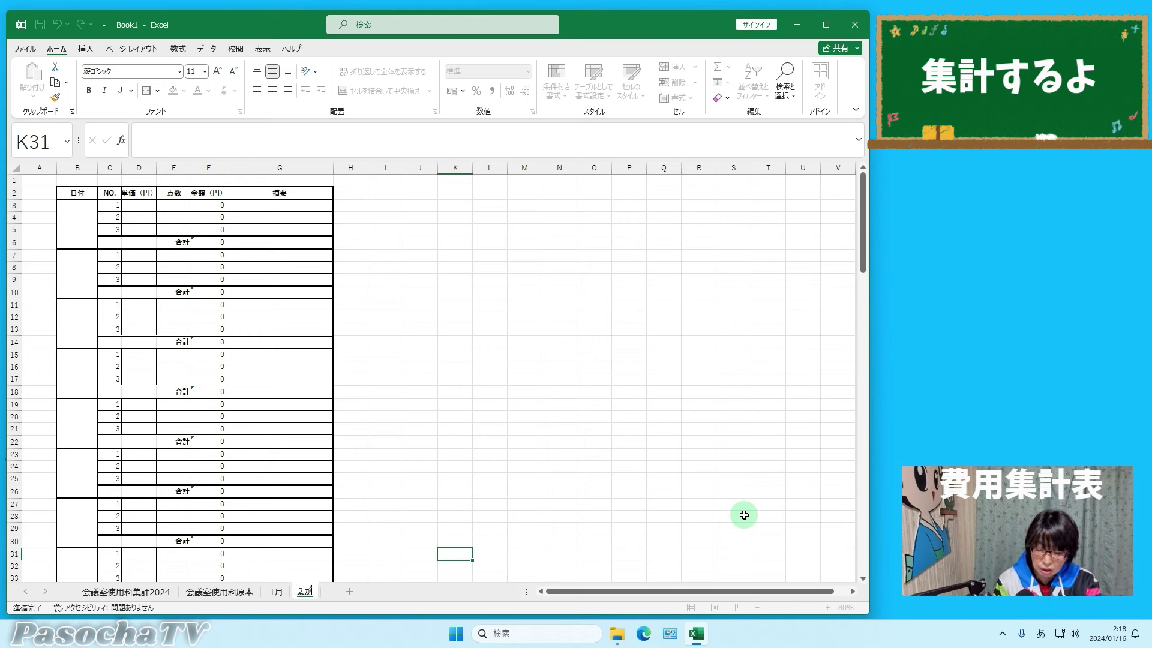
{"action": "type", "text": "2がつ"}
{"action": "key", "text": "space"}
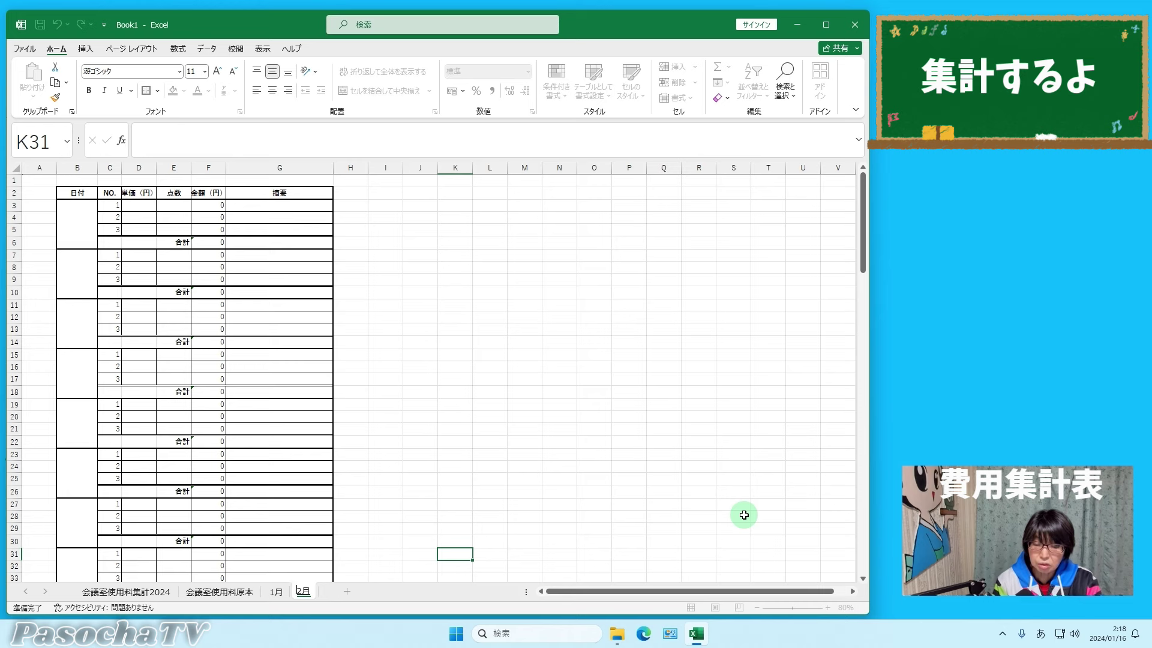
{"action": "key", "text": "Return"}
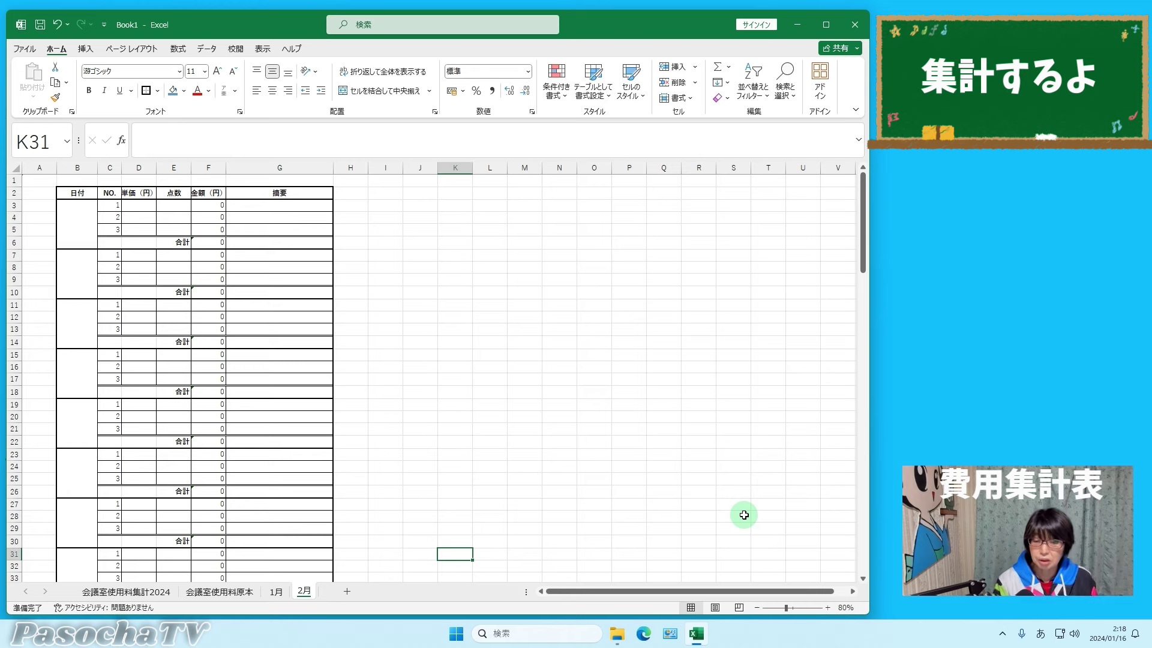
- Enter the date 2/1 in the first 日付 cell (B3) of sheet 2月
{"action": "left_click", "coordinate": [276, 591]}
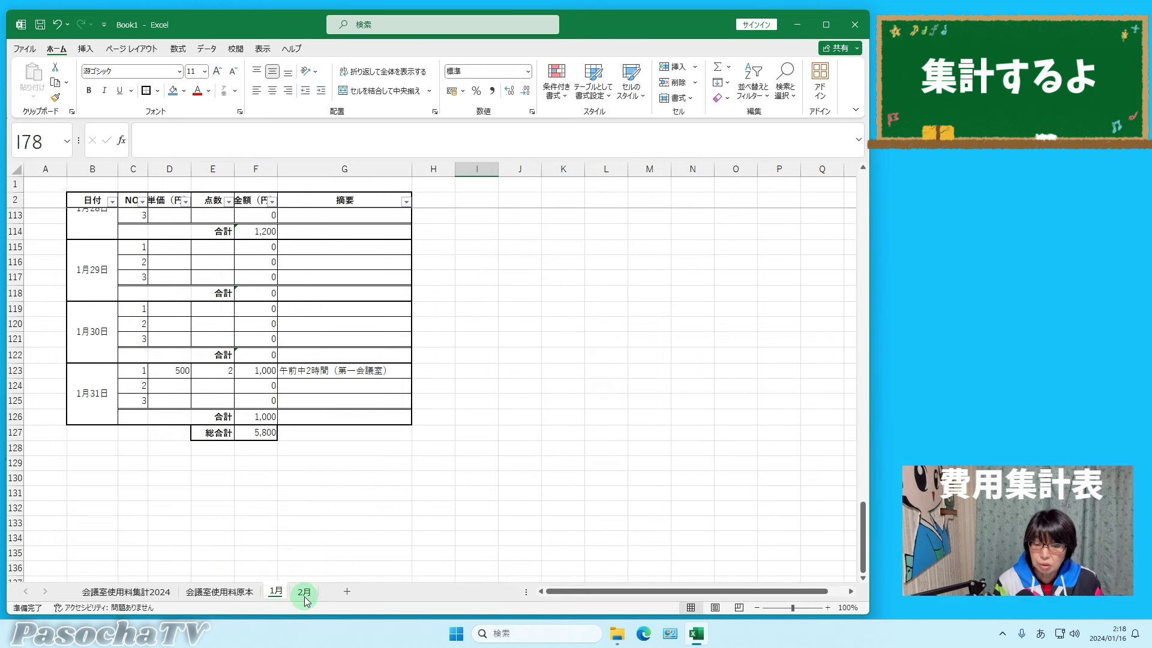
{"action": "left_click", "coordinate": [304, 593]}
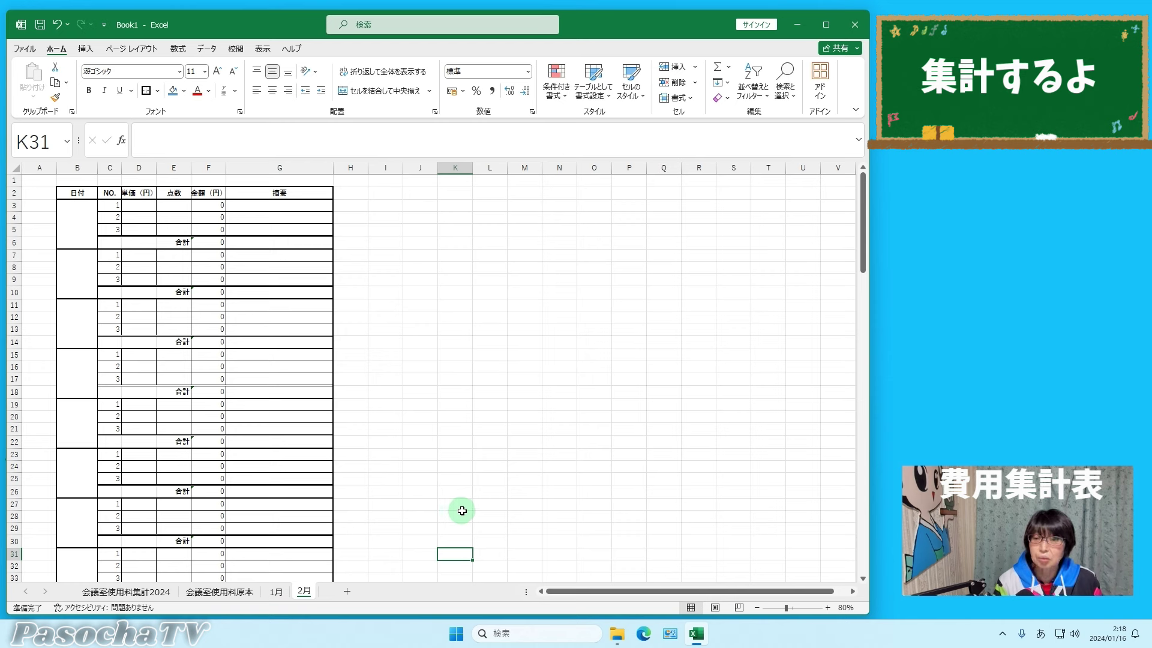
{"action": "left_click", "coordinate": [78, 219]}
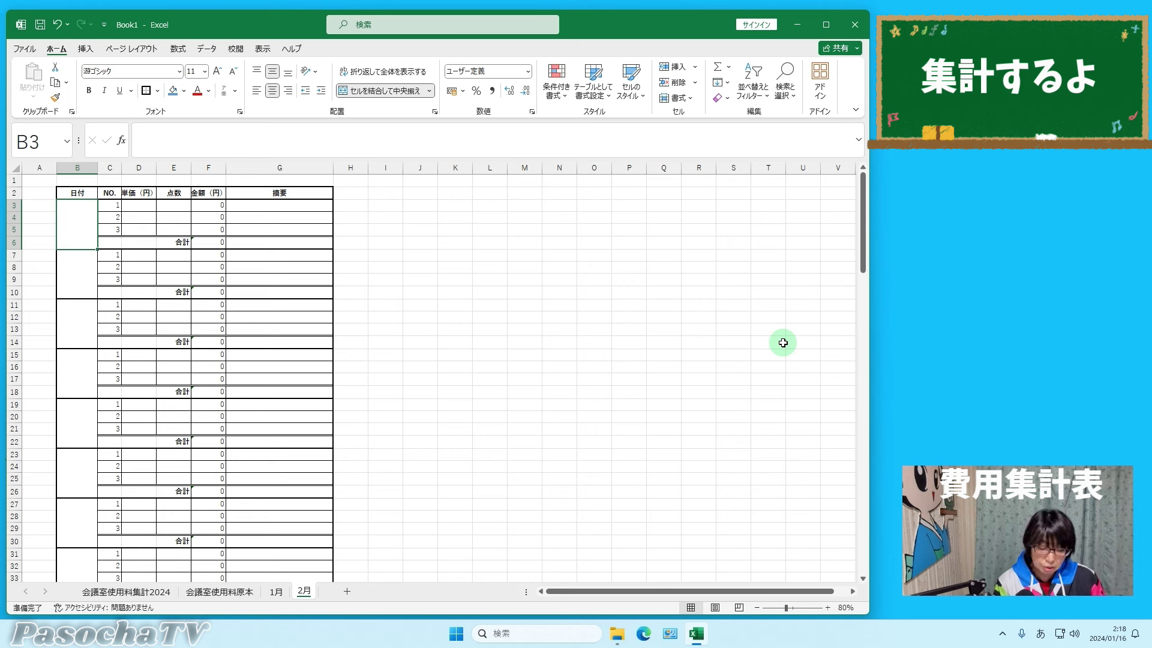
{"action": "type", "text": "2/1"}
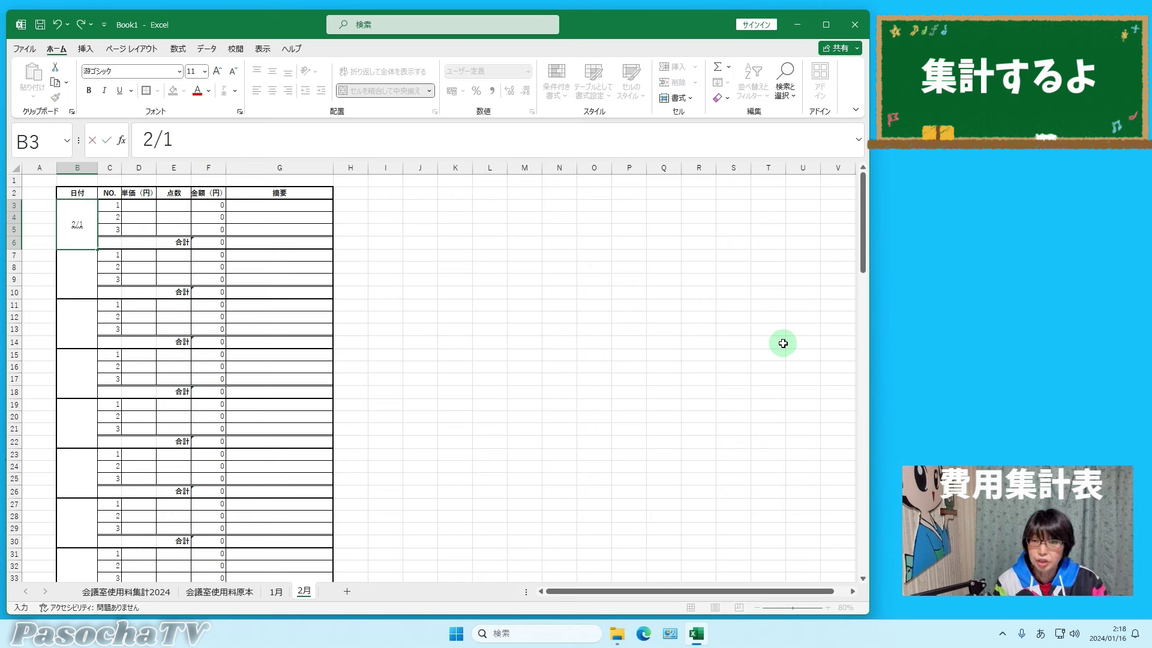
{"action": "key", "text": "Return"}
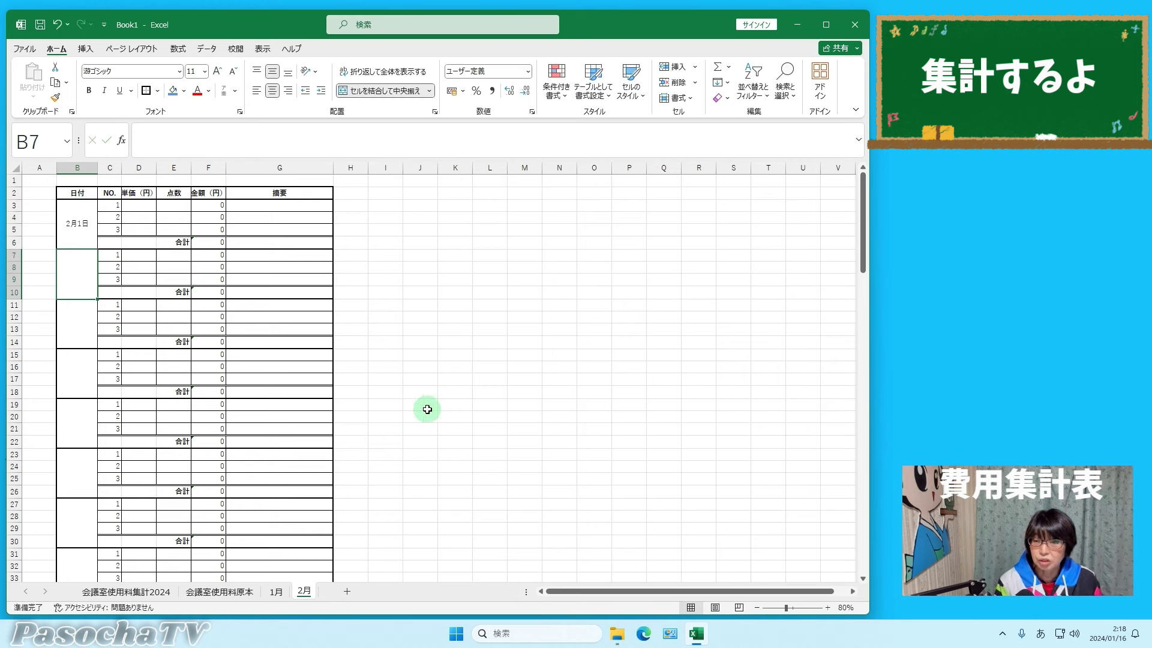
- Fill the date series from B3 down the 日付 column of sheet 2月 through 2月29日
{"action": "left_click", "coordinate": [76, 234]}
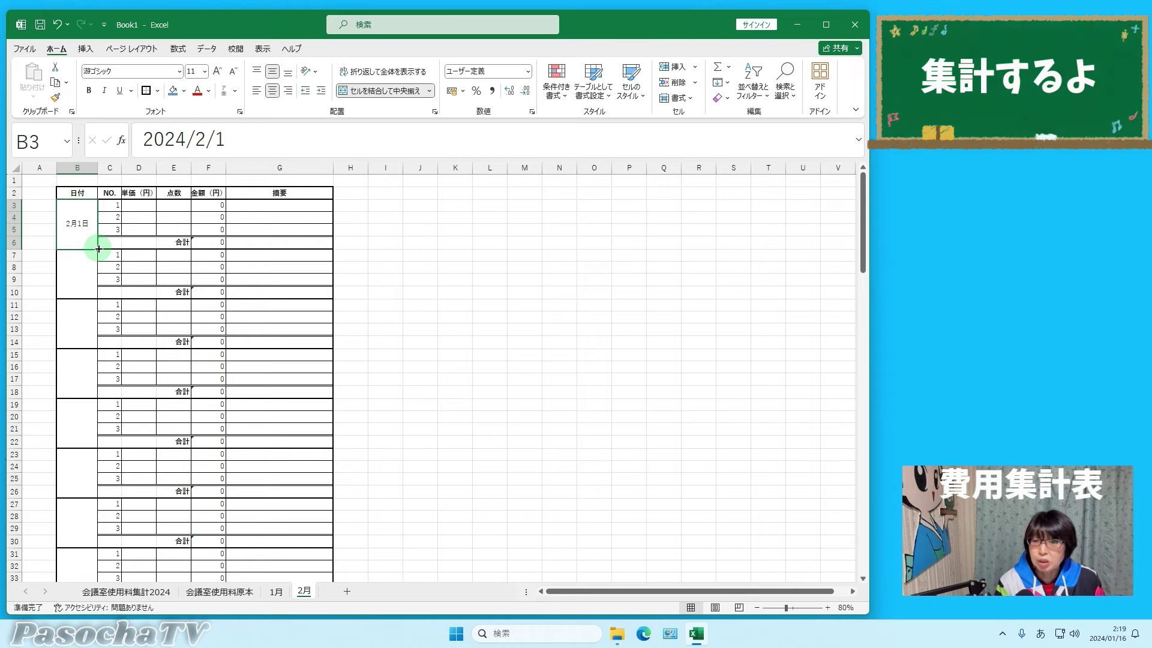
{"action": "left_click_drag", "start_coordinate": [99, 249], "coordinate": [92, 512]}
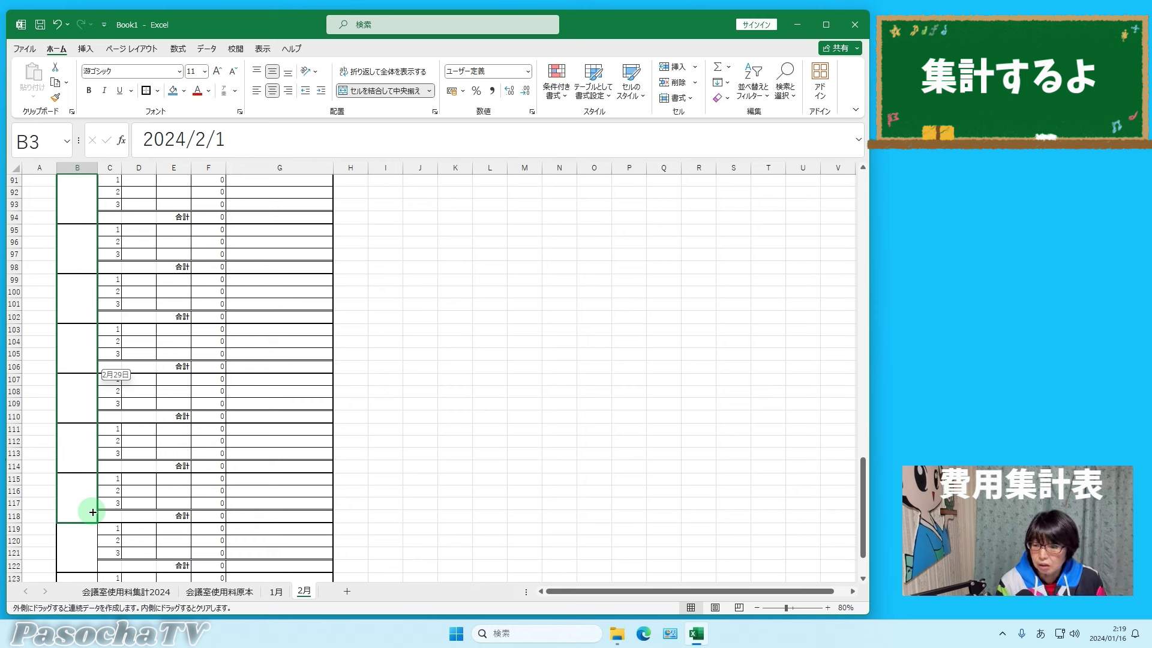
{"action": "left_click_drag", "start_coordinate": [92, 512], "coordinate": [92, 512]}
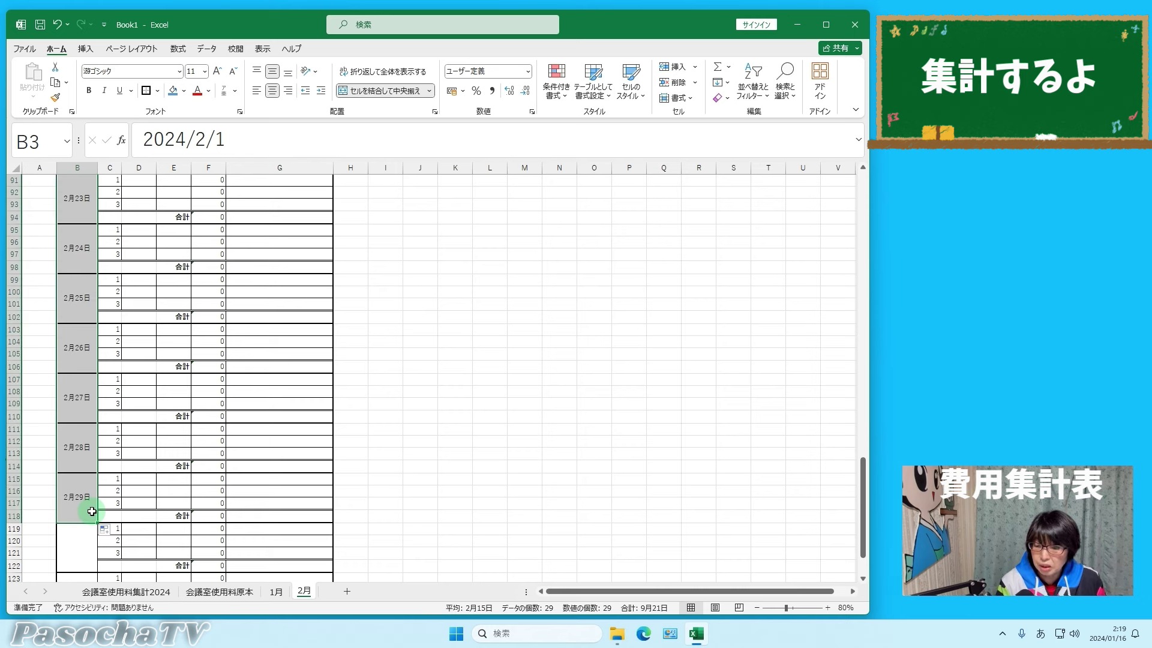
{"action": "left_click", "coordinate": [434, 440]}
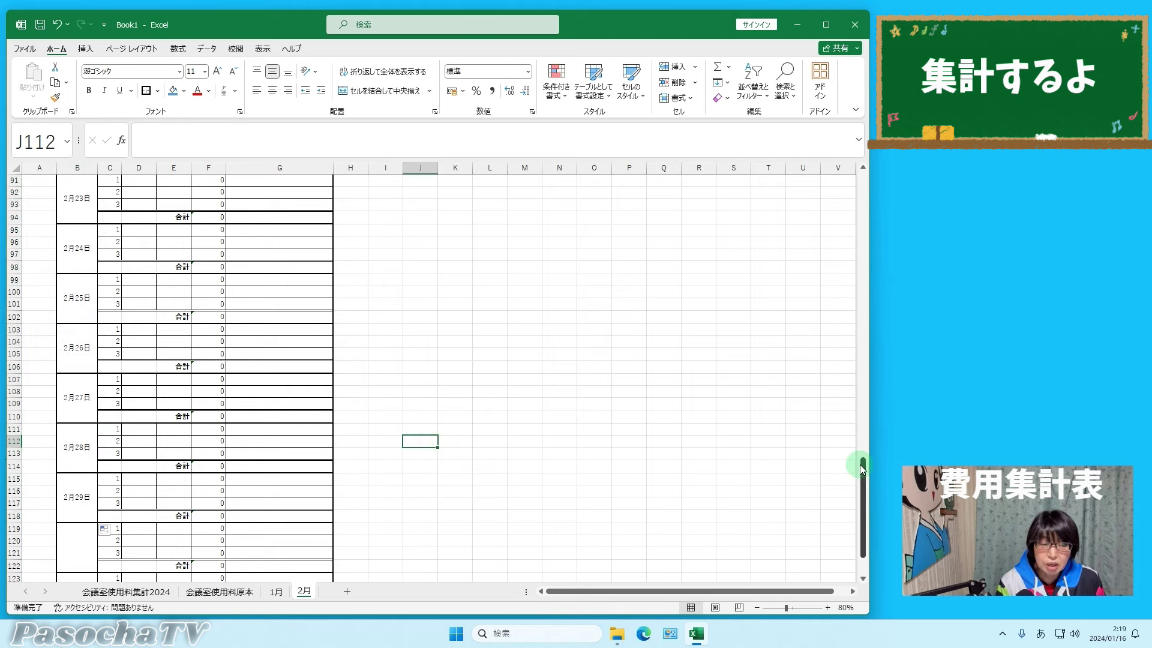
{"action": "scroll", "coordinate": [663, 484], "scroll_direction": "up", "scroll_amount": 20}
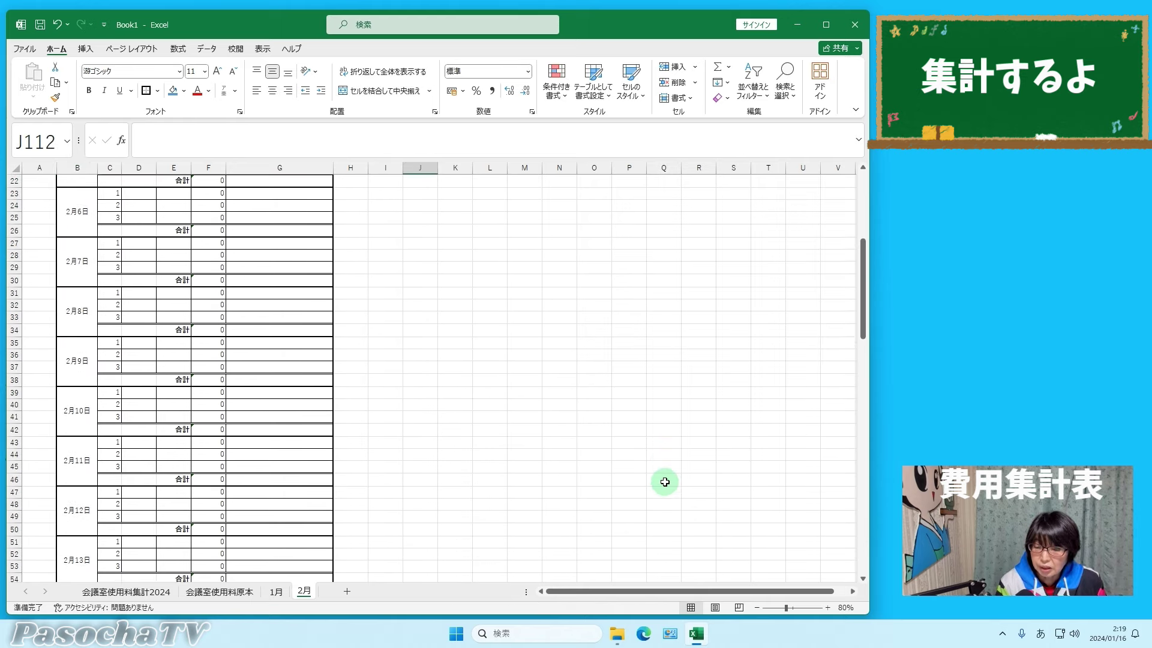
{"action": "scroll", "coordinate": [663, 483], "scroll_direction": "up", "scroll_amount": 3}
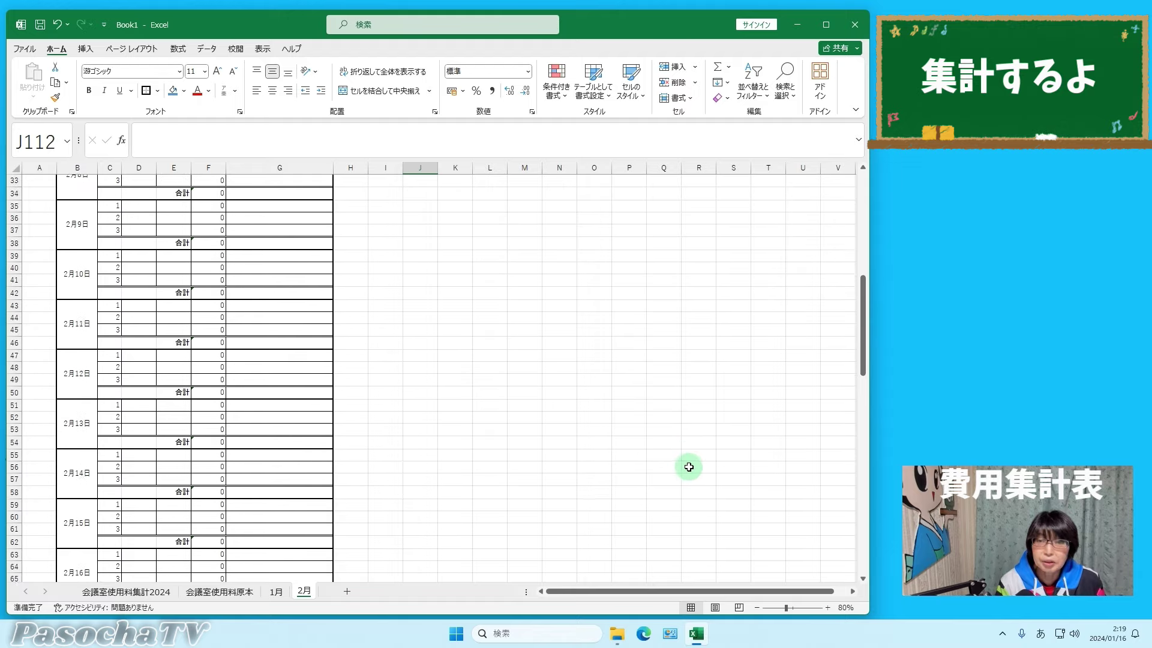
{"action": "scroll", "coordinate": [628, 513], "scroll_direction": "up", "scroll_amount": 7}
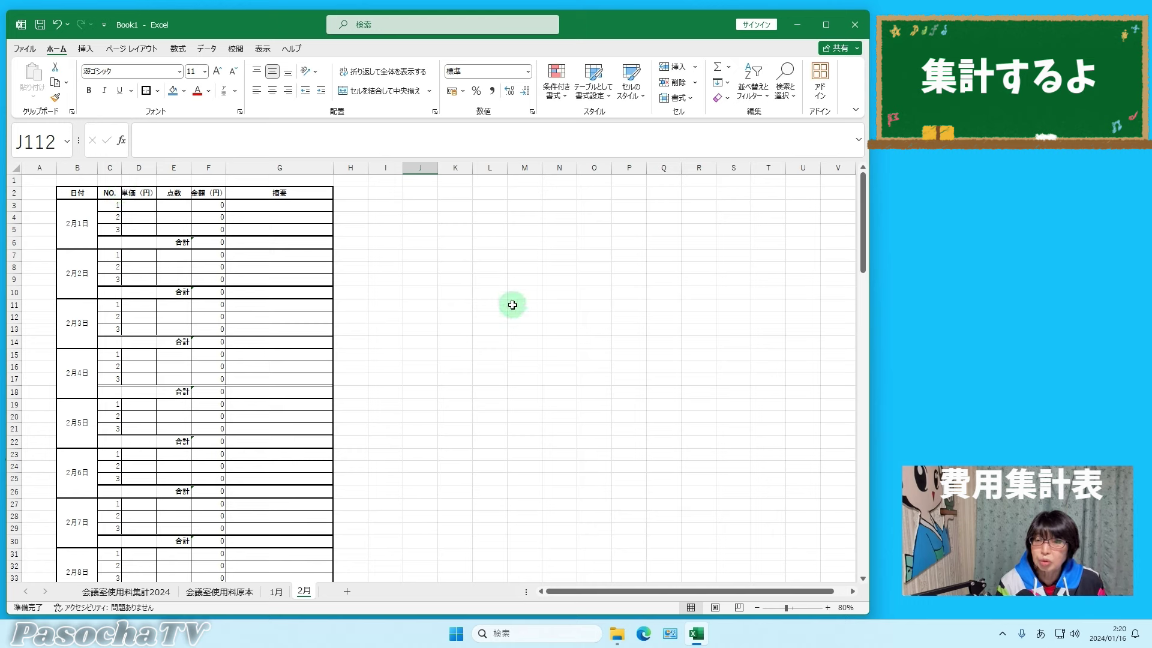
- Freeze the rows above row 3 on the template sheet 会議室使用料原本 so the headings stay in view
{"action": "left_click", "coordinate": [227, 596]}
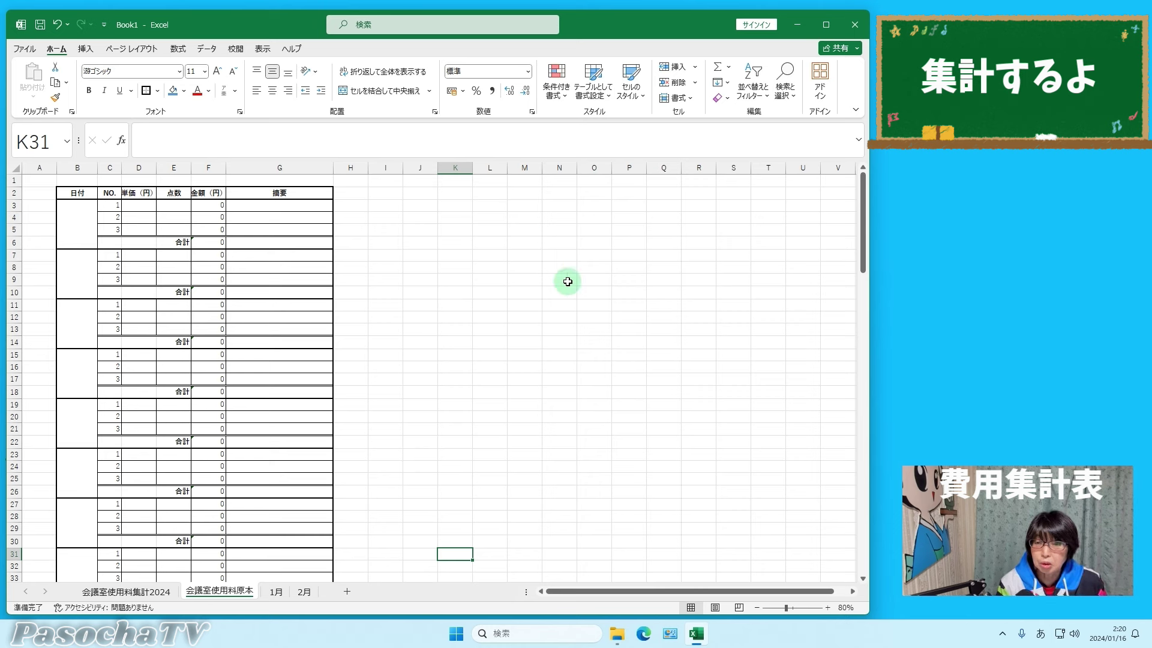
{"action": "left_click", "coordinate": [15, 204]}
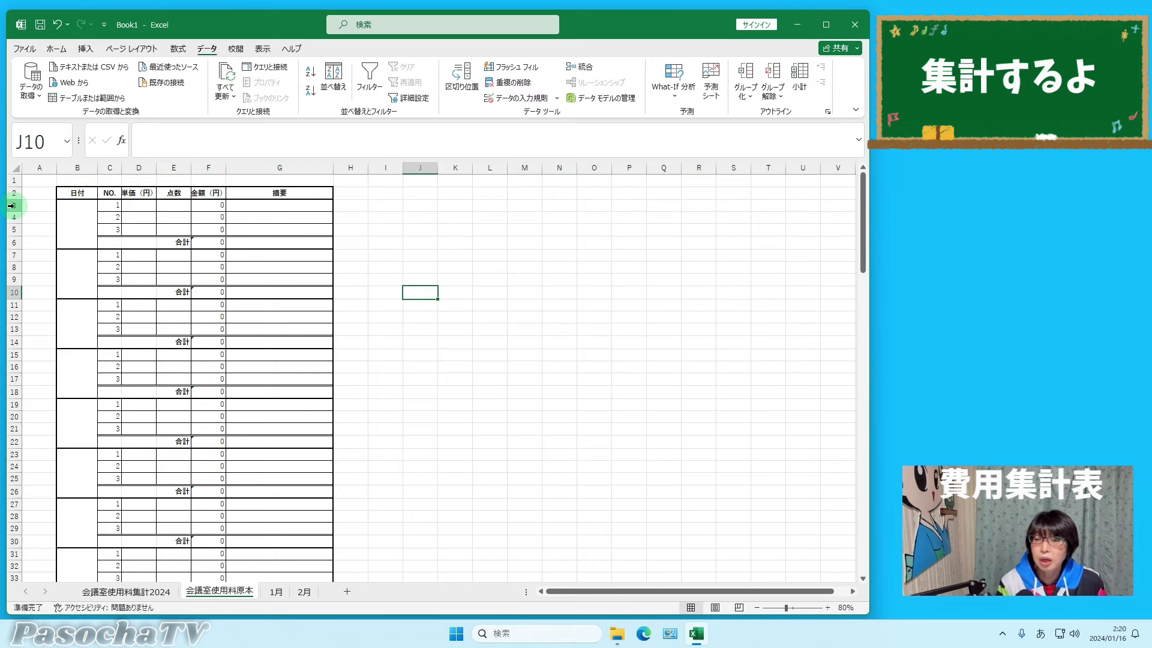
{"action": "left_click", "coordinate": [15, 205]}
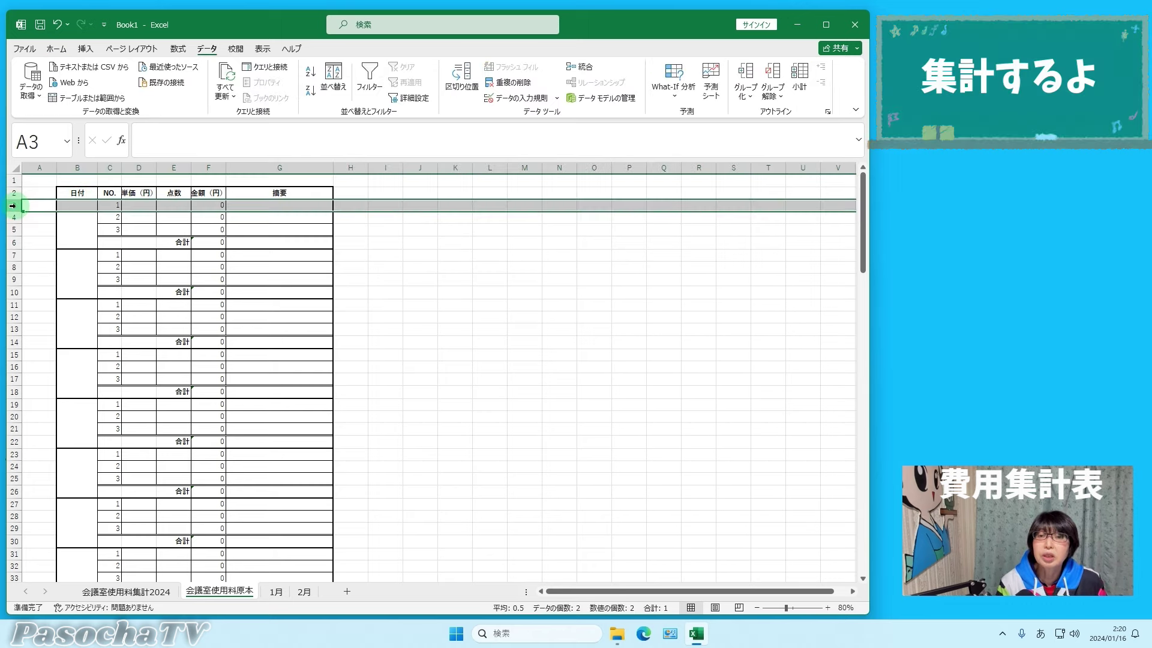
{"action": "left_click", "coordinate": [264, 50]}
{"action": "left_click", "coordinate": [466, 99]}
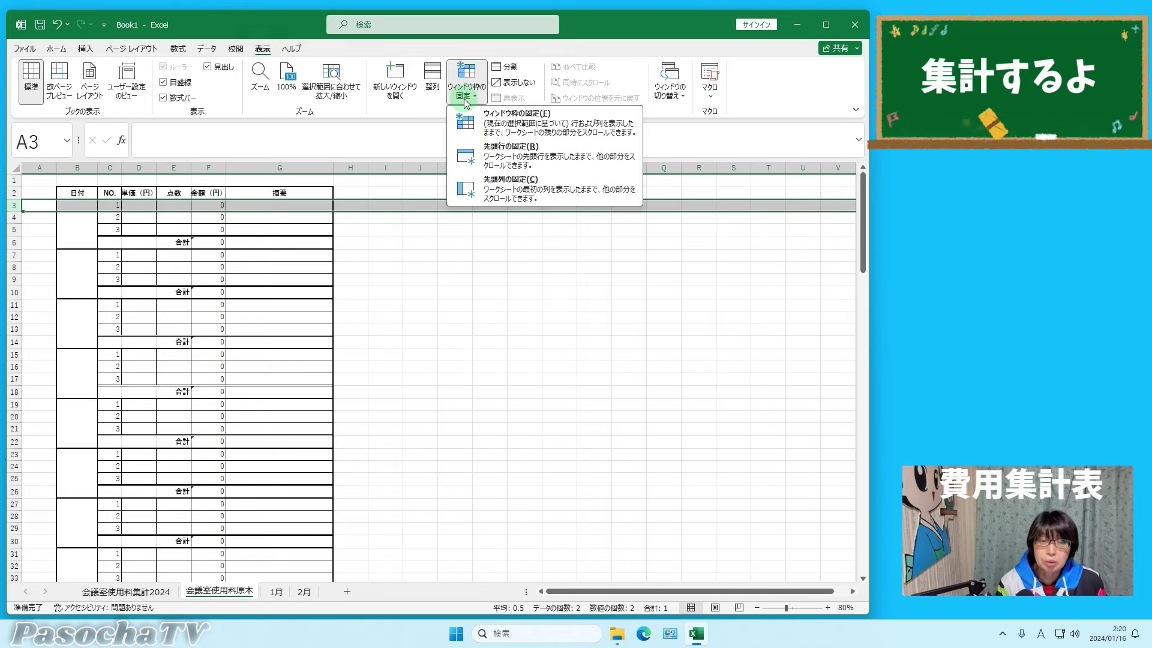
{"action": "left_click", "coordinate": [517, 117]}
{"action": "left_click", "coordinate": [497, 268]}
{"action": "scroll", "coordinate": [435, 239], "scroll_direction": "down", "scroll_amount": 1}
{"action": "scroll", "coordinate": [435, 239], "scroll_direction": "up", "scroll_amount": 1}
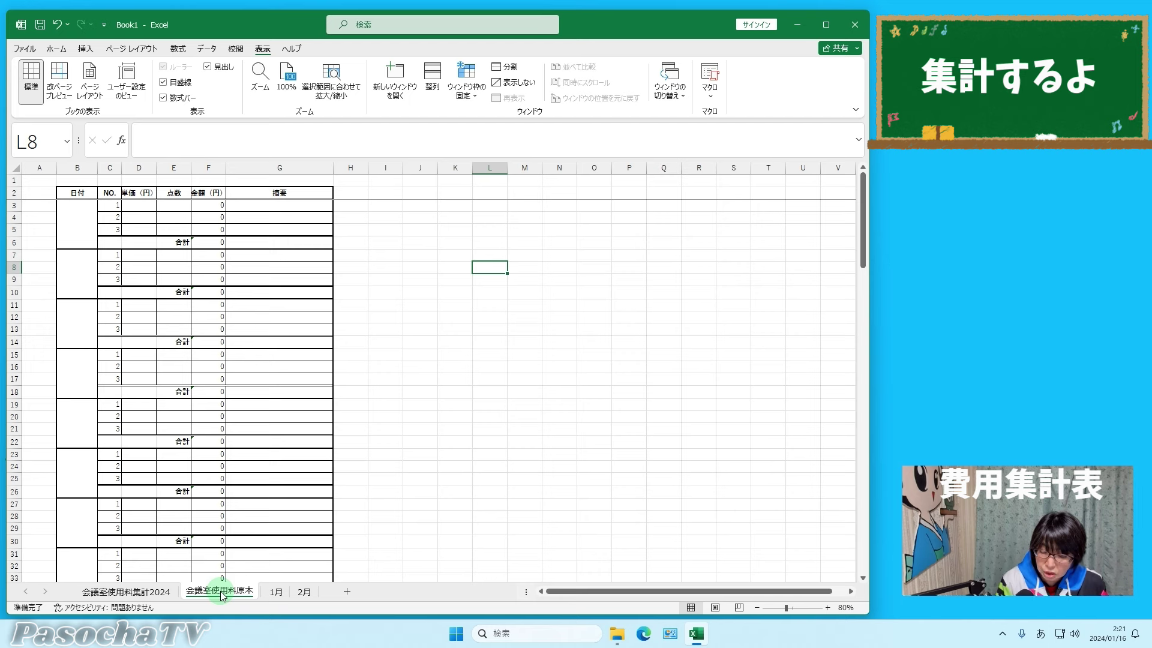
- Duplicate the template sheet 会議室使用料原本 after sheet 2月 and rename the copy as 3月
{"action": "left_click_drag", "start_coordinate": [222, 594], "coordinate": [329, 586]}
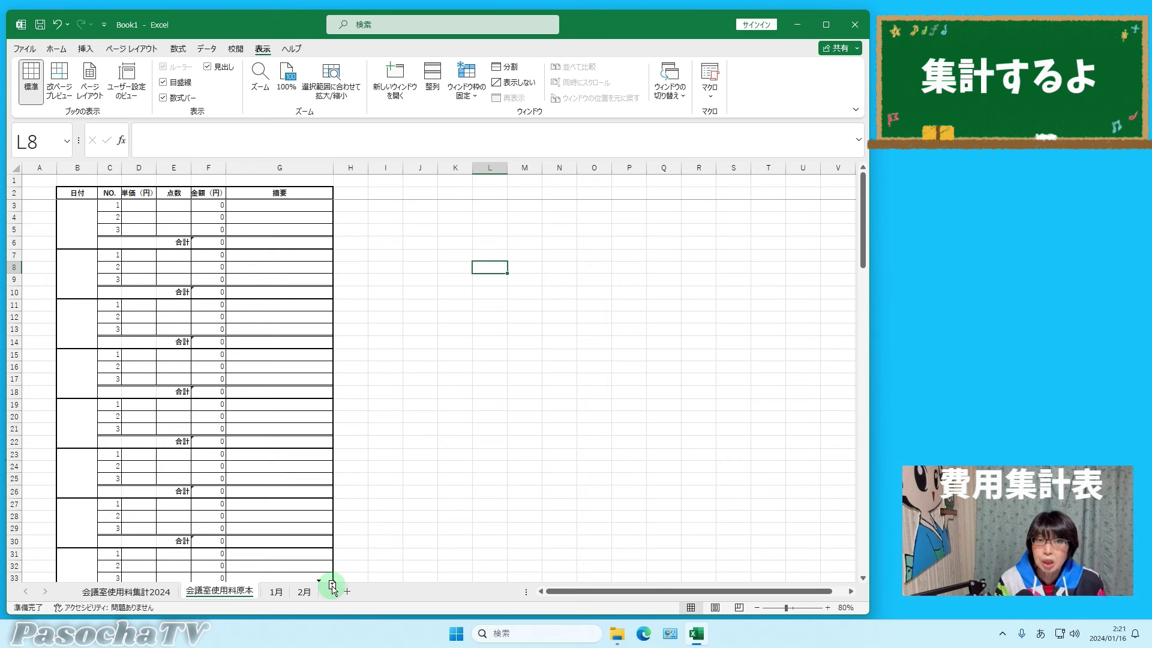
{"action": "left_click_drag", "start_coordinate": [333, 586], "coordinate": [334, 586]}
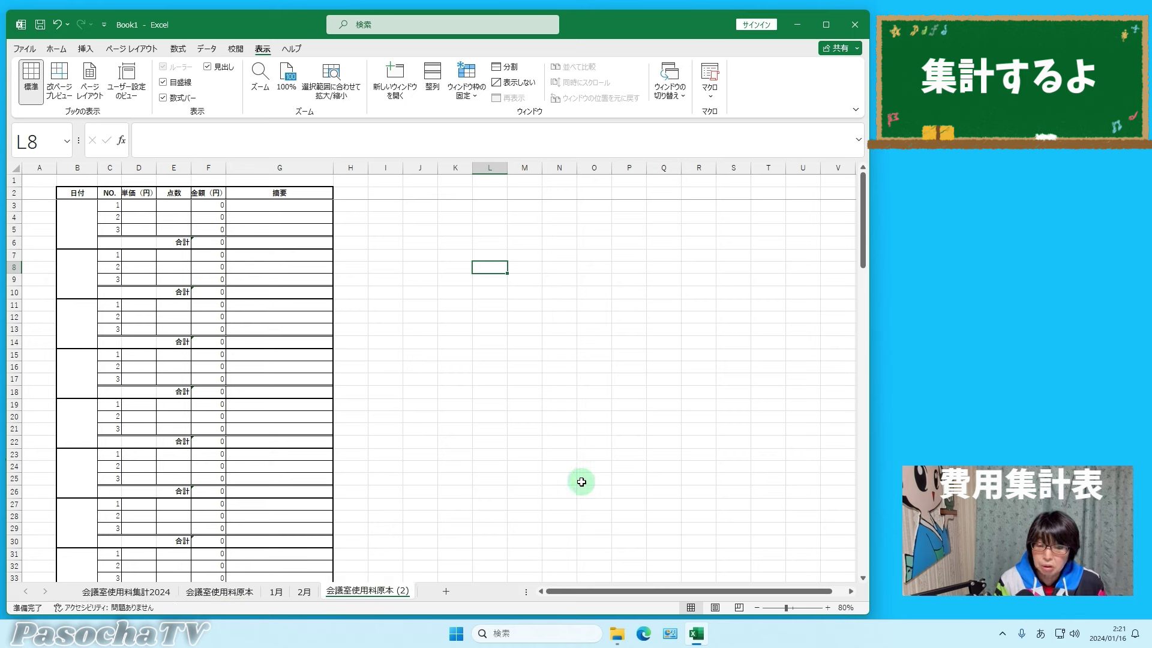
{"action": "double_click", "coordinate": [381, 591]}
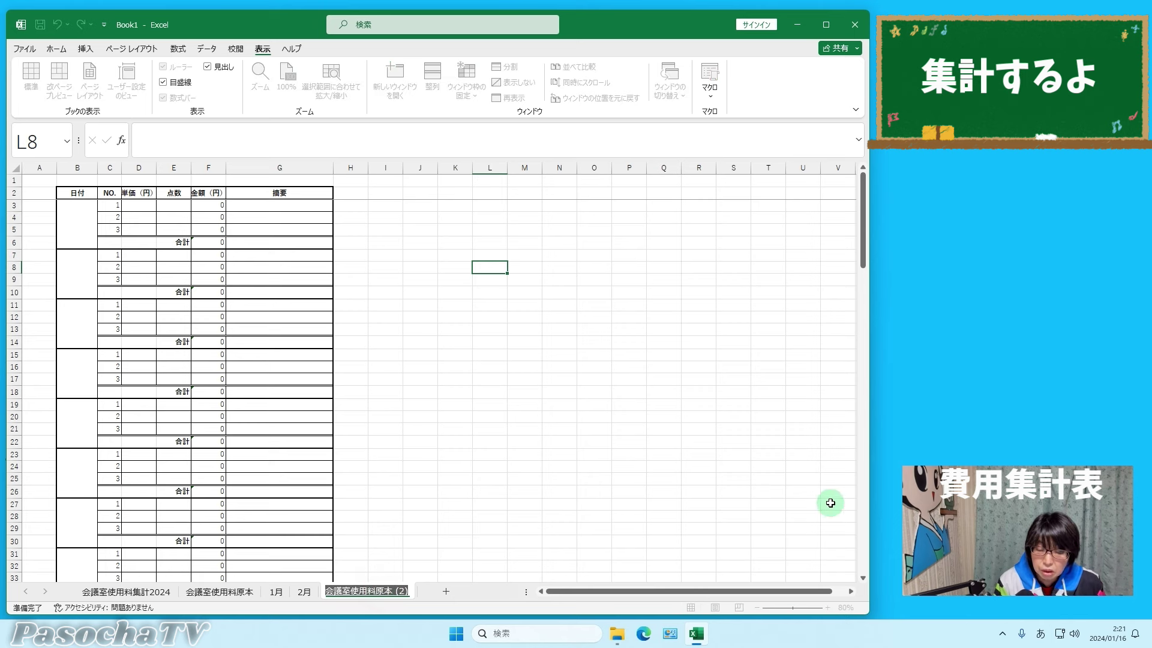
{"action": "key", "text": "BackSpace"}
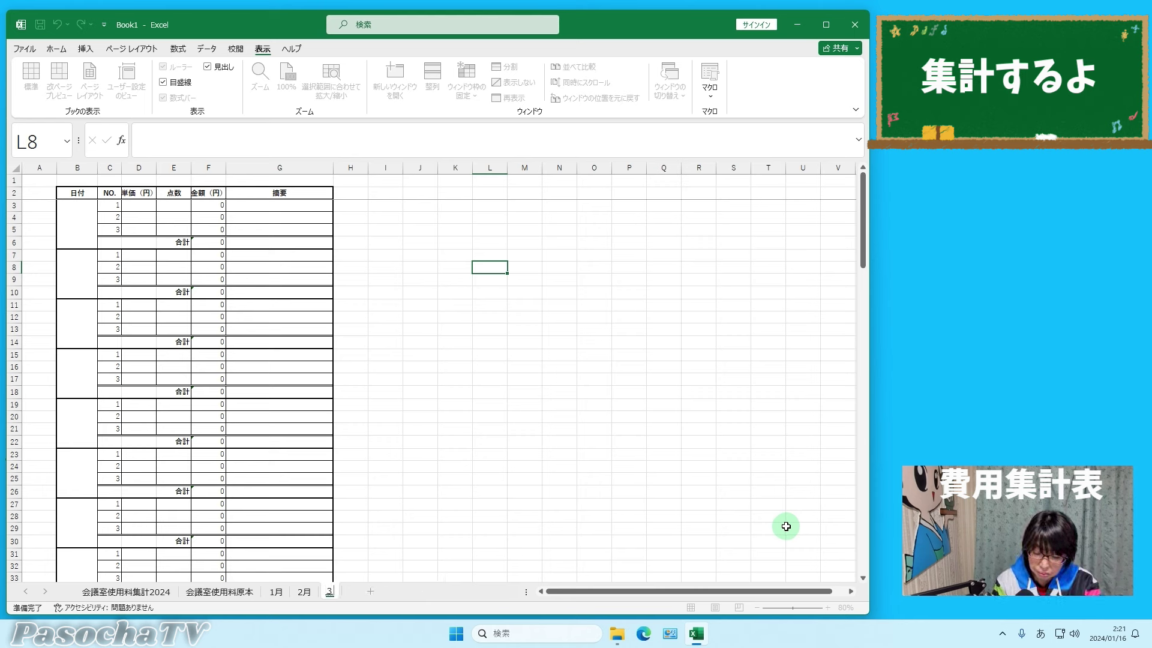
{"action": "type", "text": "3がつ"}
{"action": "key", "text": "space"}
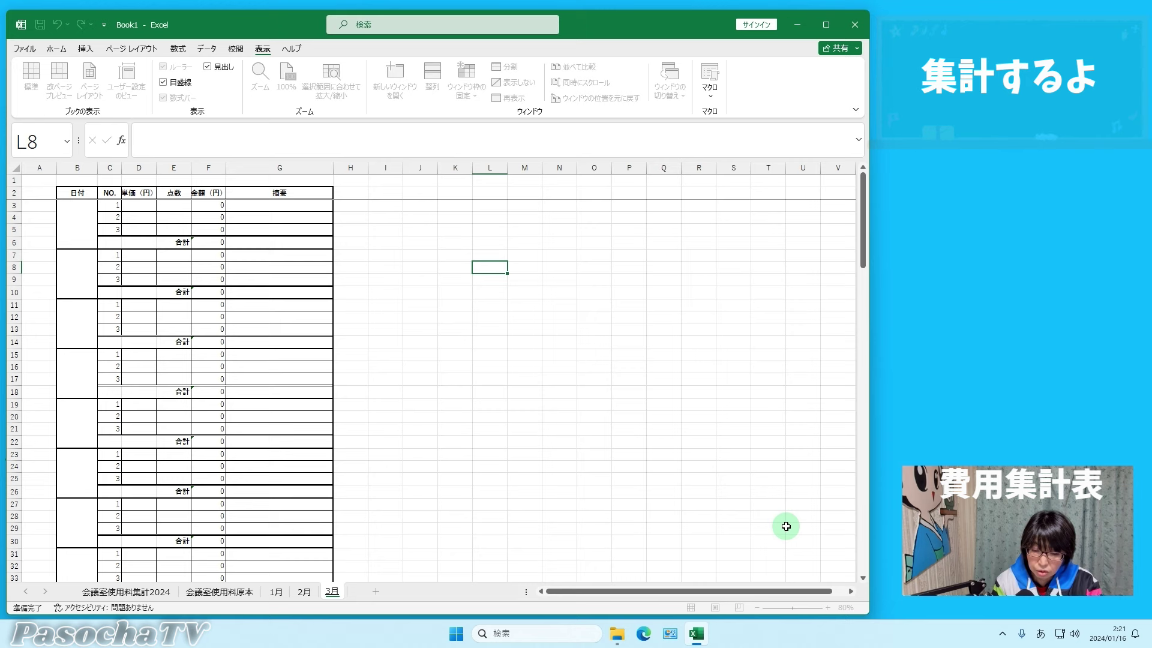
{"action": "key", "text": "Return"}
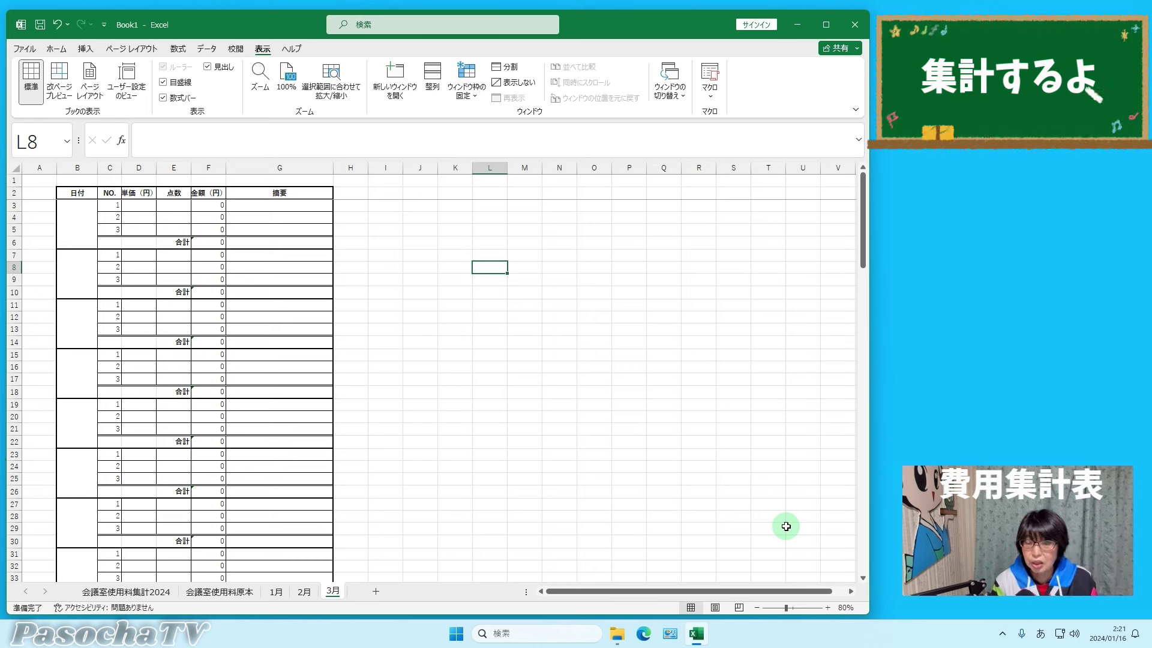
- Unfreeze the panes on sheet 3月 so that the whole worksheet scrolls
{"action": "left_click", "coordinate": [490, 456]}
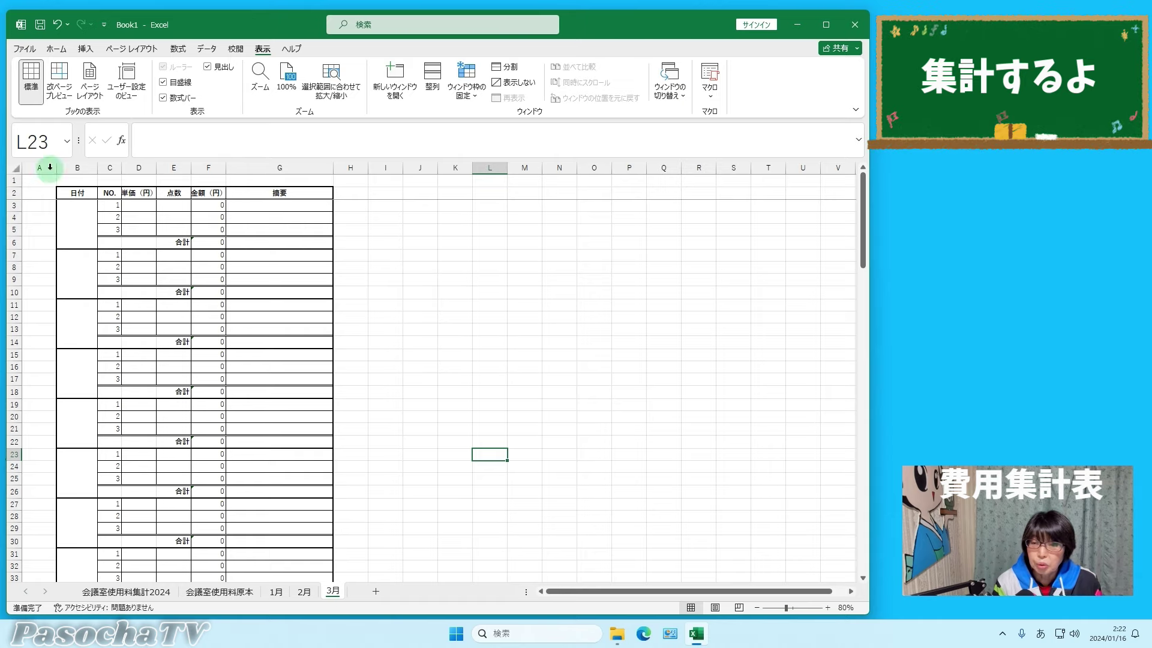
{"action": "scroll", "coordinate": [442, 312], "scroll_direction": "down", "scroll_amount": 5}
{"action": "scroll", "coordinate": [442, 314], "scroll_direction": "up", "scroll_amount": 5}
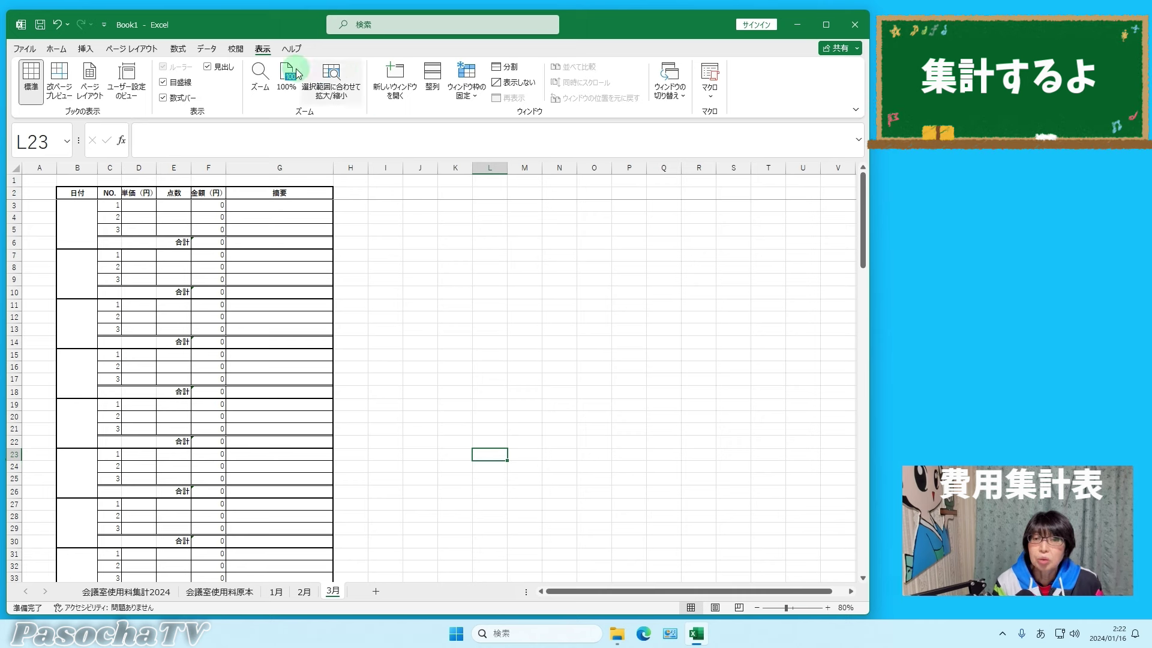
{"action": "left_click", "coordinate": [476, 99]}
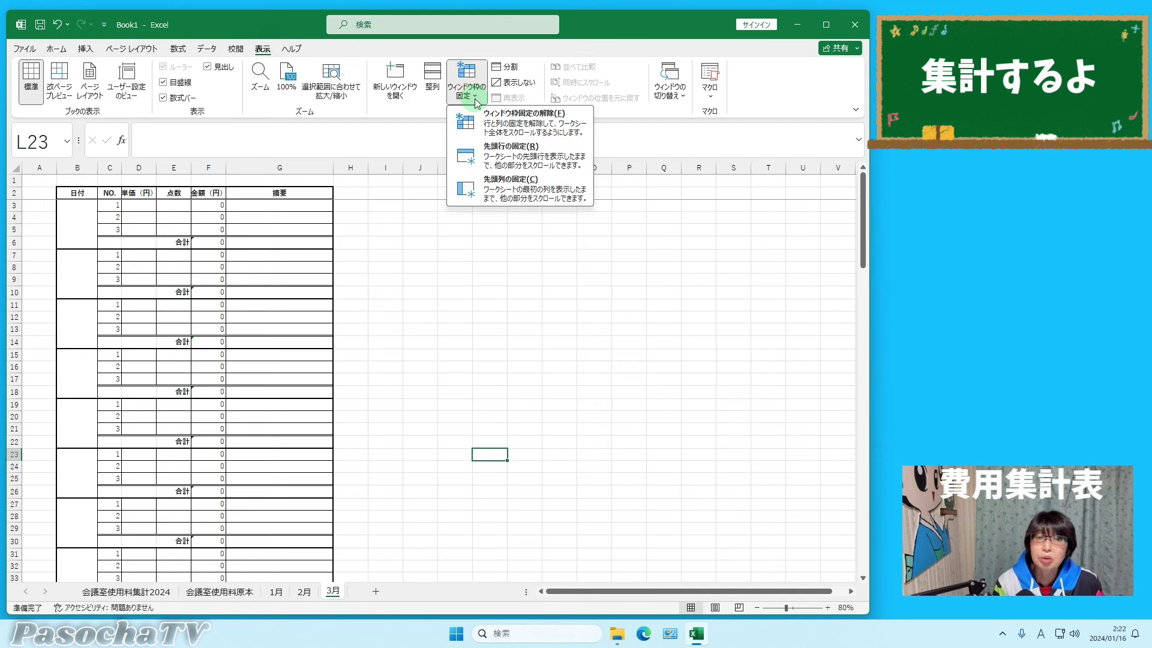
{"action": "left_click", "coordinate": [532, 130]}
{"action": "left_click", "coordinate": [489, 242]}
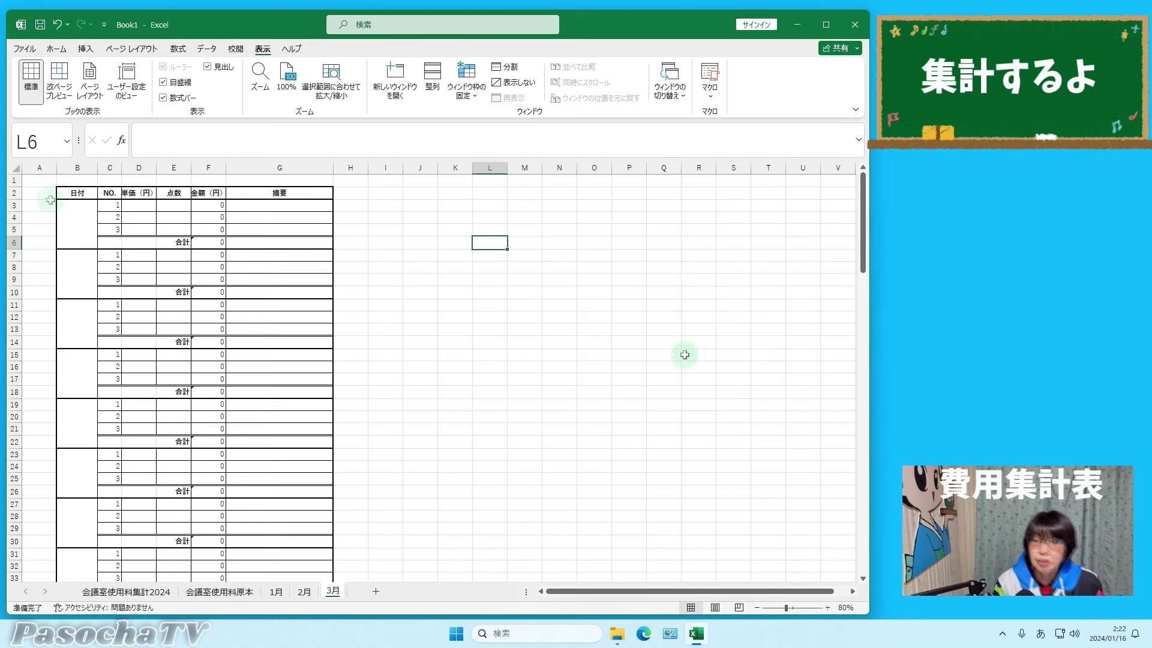
- Go back to the 会議室使用料集計2024 sheet and review the daily amounts and the 合計 row of the summary table
{"action": "key", "text": "ctrl+Page_Up"}
{"action": "key", "text": "ctrl+Page_Up"}
{"action": "key", "text": "ctrl+Page_Up"}
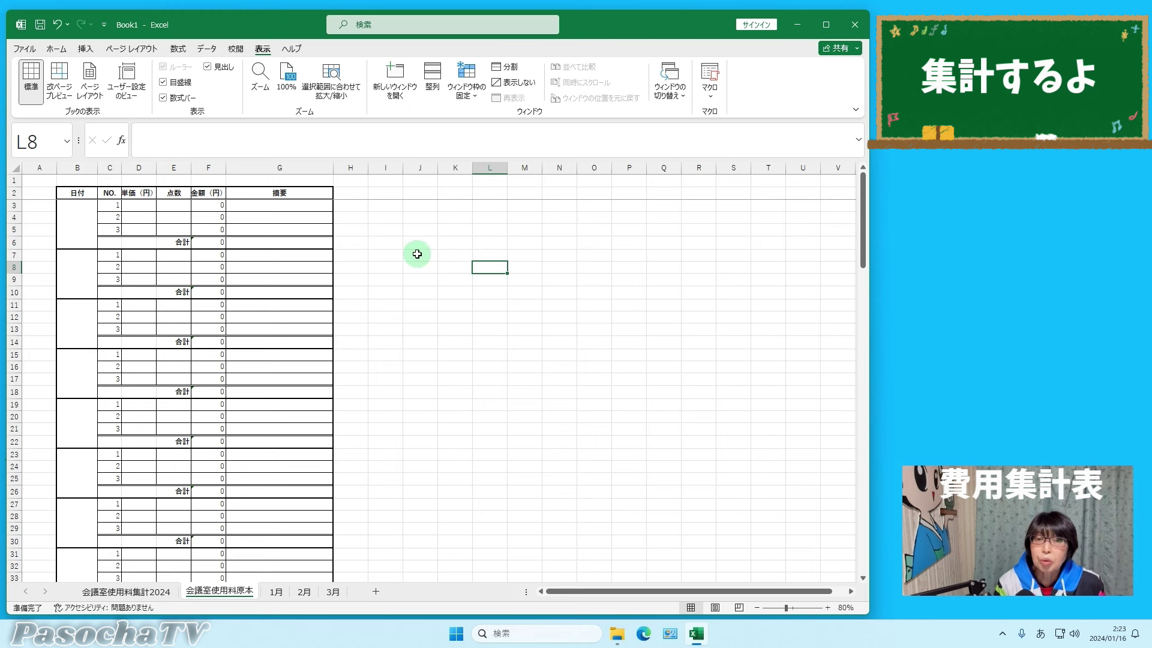
{"action": "key", "text": "ctrl+Page_Up"}
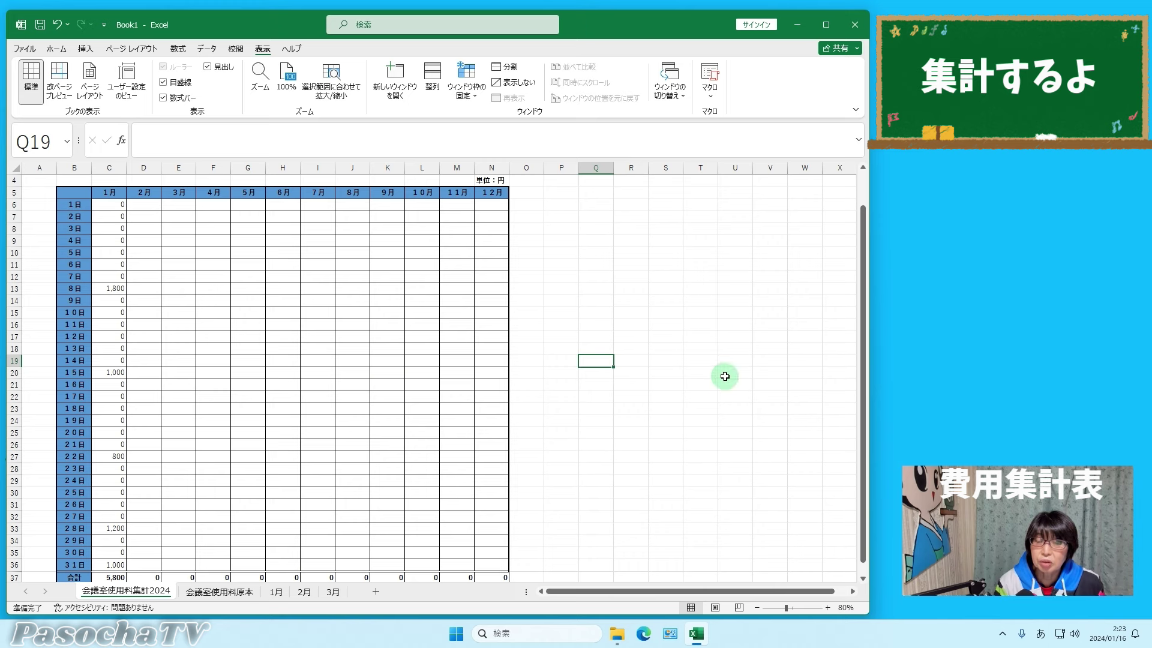
{"action": "scroll", "coordinate": [517, 390], "scroll_direction": "down", "scroll_amount": 2}
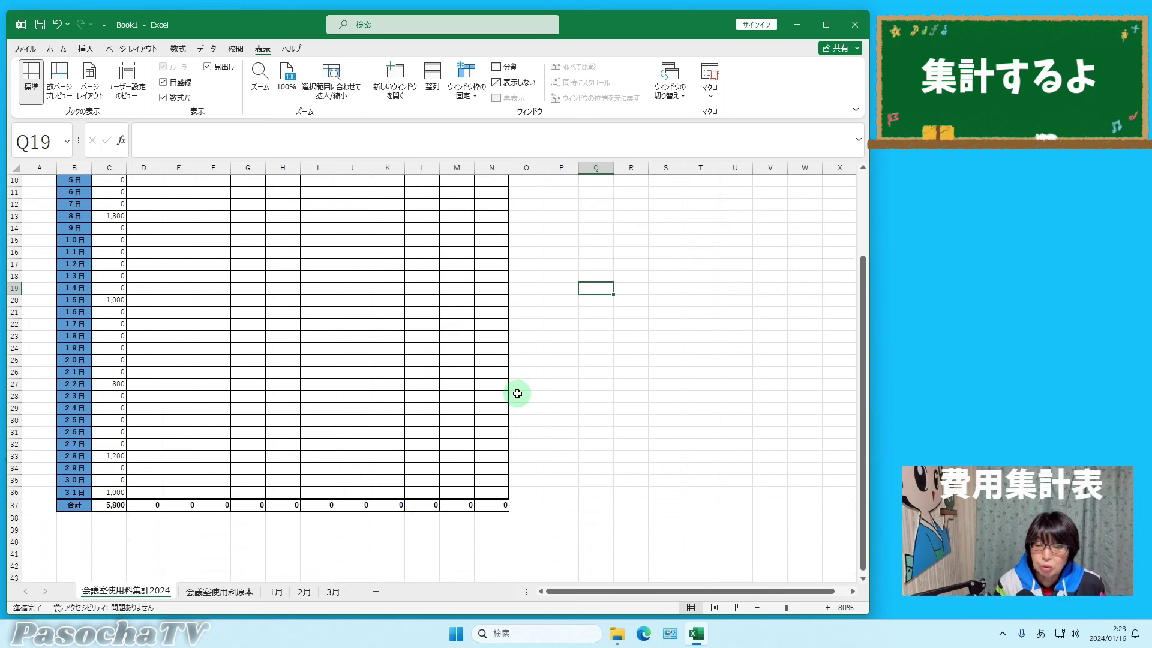
{"action": "scroll", "coordinate": [240, 546], "scroll_direction": "up", "scroll_amount": 2}
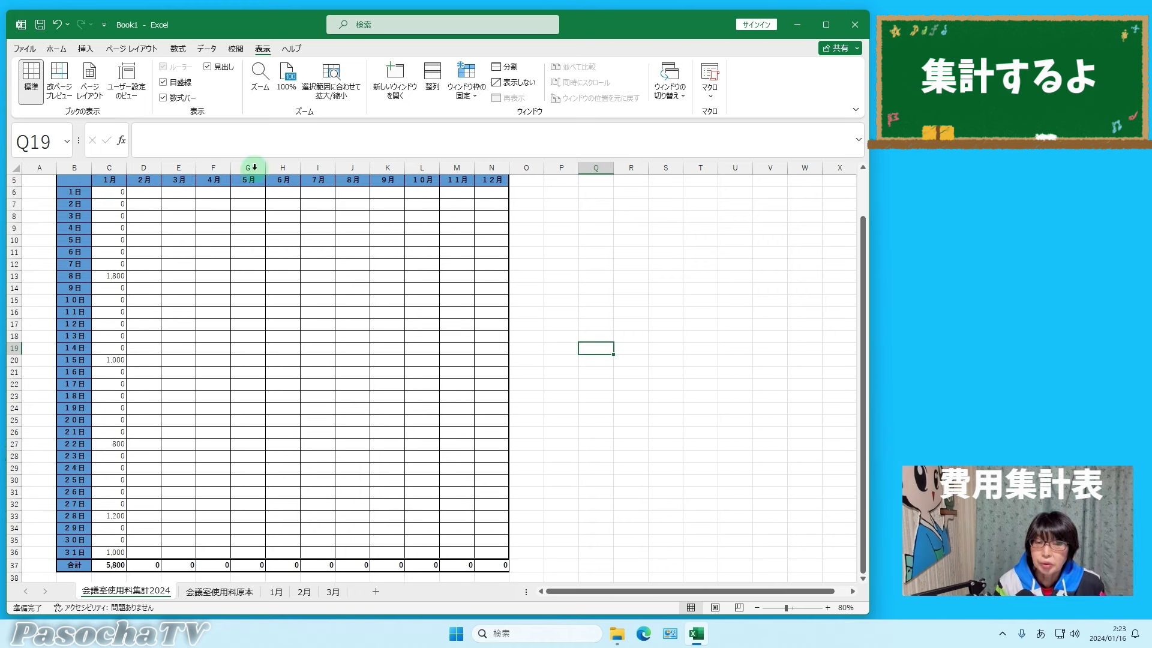
{"action": "scroll", "coordinate": [522, 474], "scroll_direction": "down", "scroll_amount": 1}
{"action": "scroll", "coordinate": [521, 475], "scroll_direction": "up", "scroll_amount": 1}
{"action": "scroll", "coordinate": [520, 475], "scroll_direction": "up", "scroll_amount": 1}
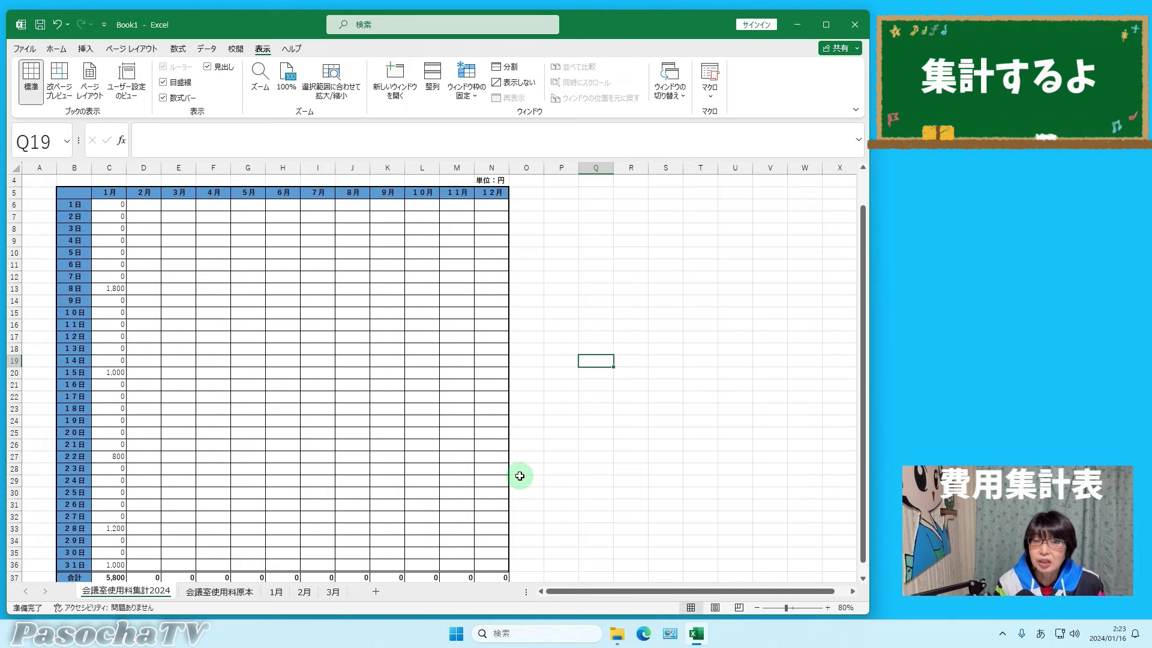
{"action": "scroll", "coordinate": [519, 476], "scroll_direction": "up", "scroll_amount": 3}
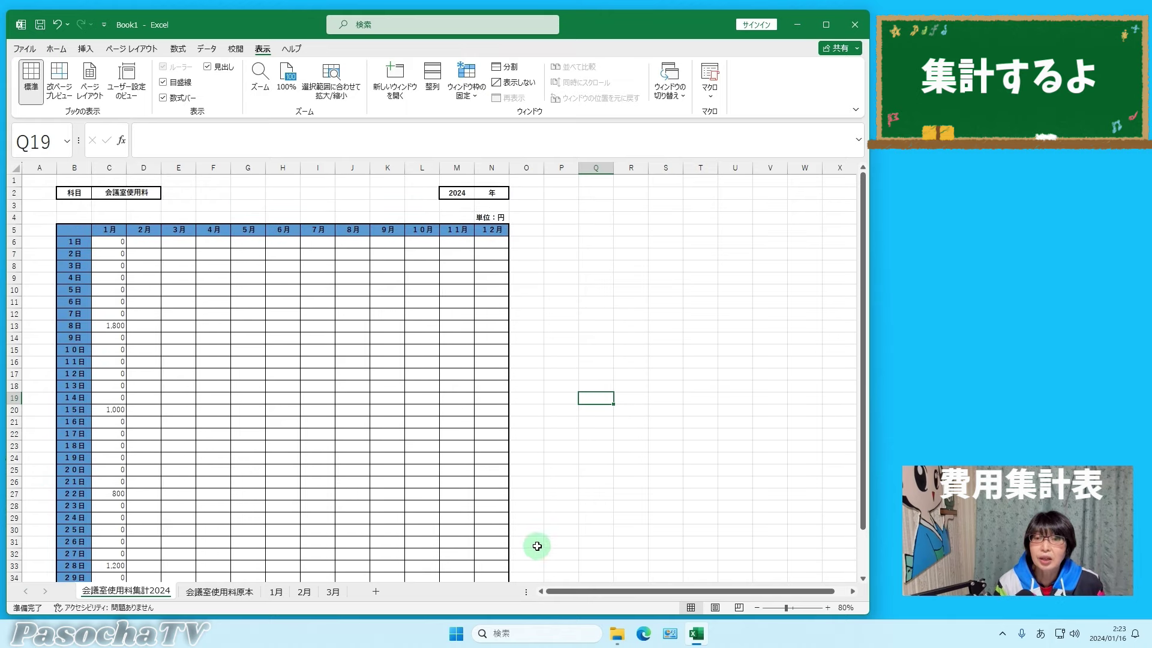